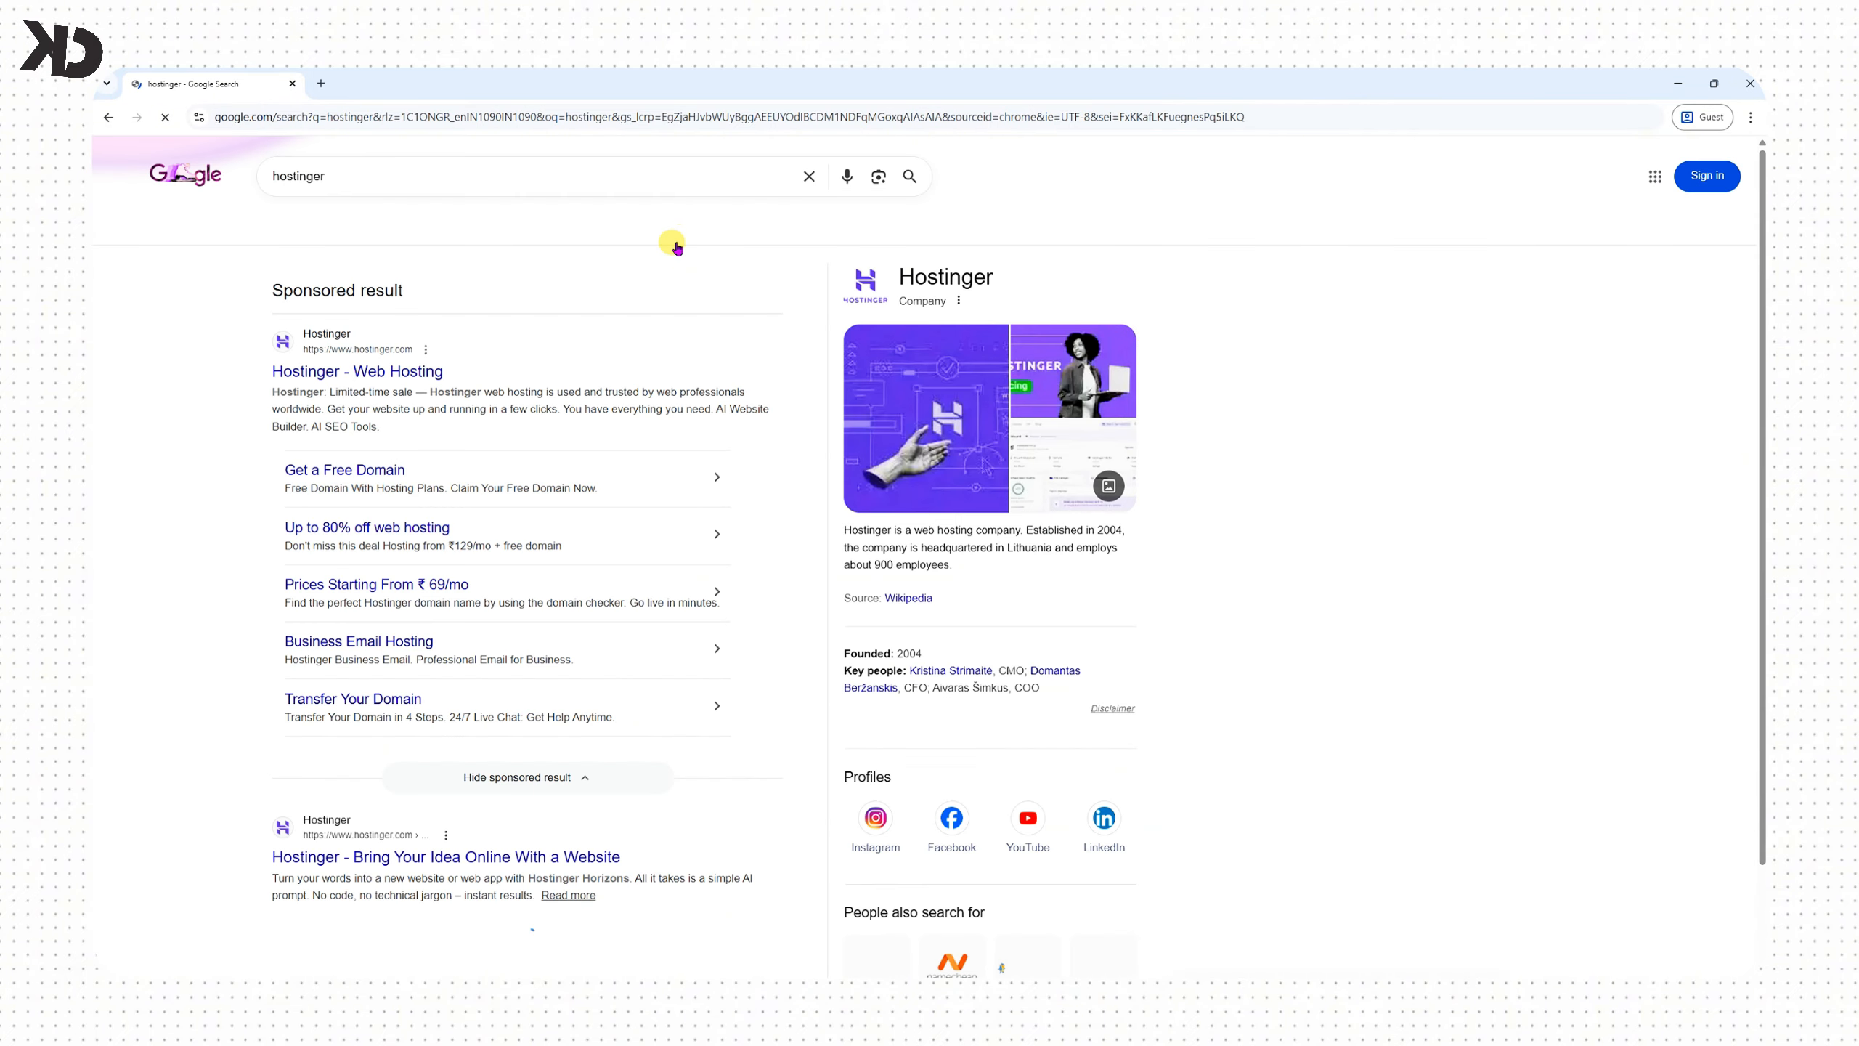
Step: Open the sponsored 'Hostinger - Web Hosting' result and scroll the Hostinger home page
{"action": "left_click", "coordinate": [349, 377]}
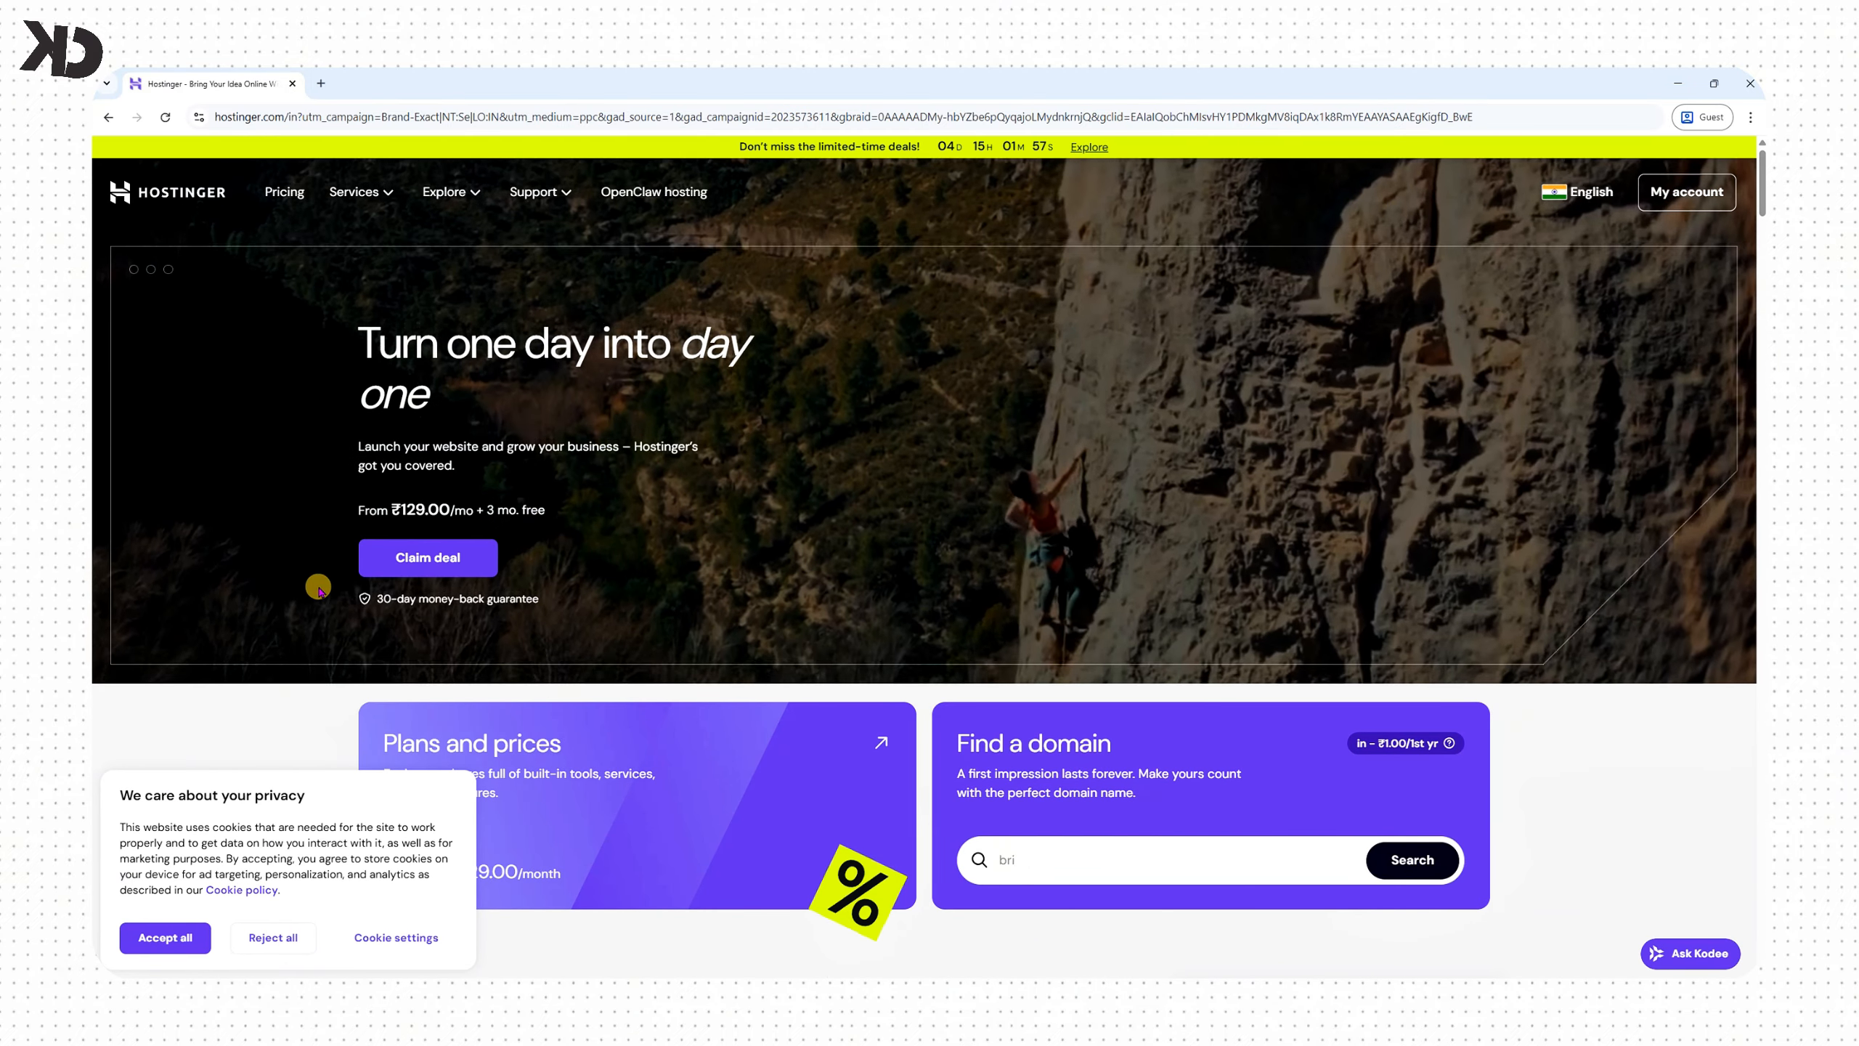
{"action": "scroll", "coordinate": [318, 590], "scroll_direction": "down", "scroll_amount": 3}
{"action": "scroll", "coordinate": [318, 590], "scroll_direction": "down", "scroll_amount": 1}
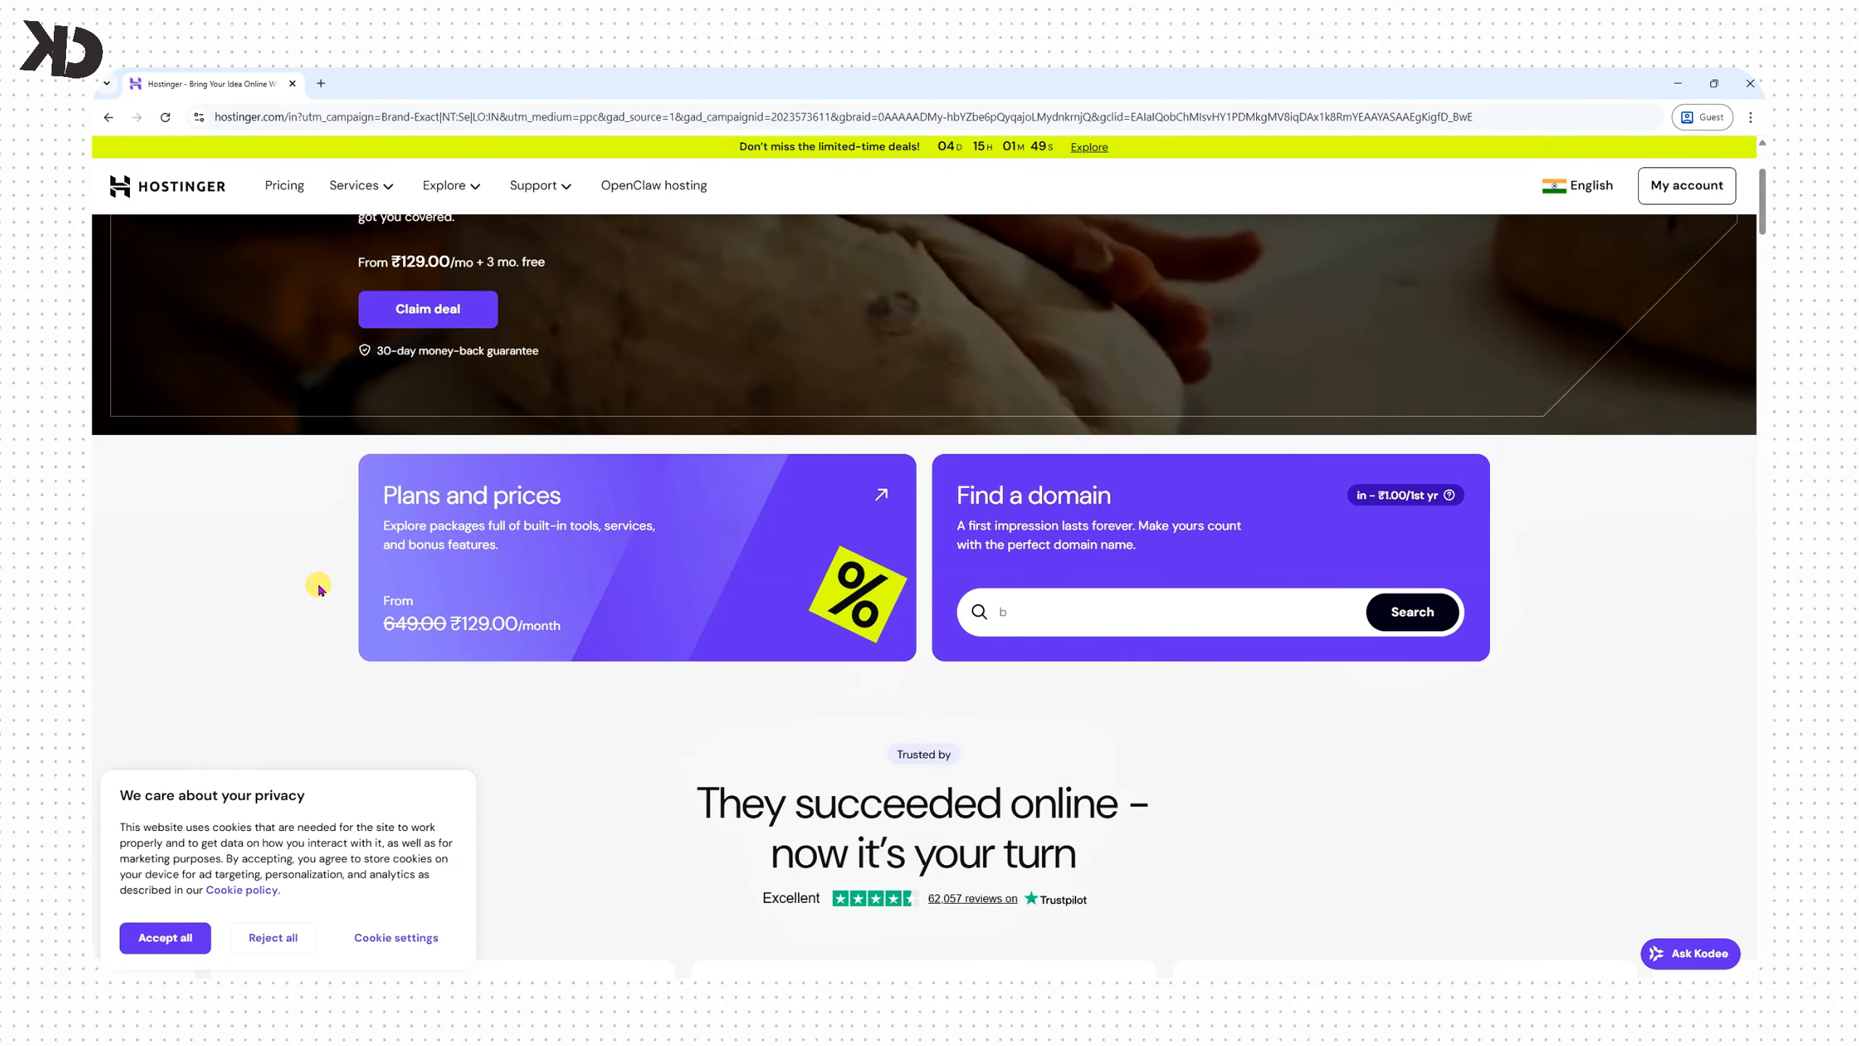
Step: Open the Web hosting pricing page and compare the Single ₹69.00 and Premium ₹129.00 prices
{"action": "left_click", "coordinate": [497, 529]}
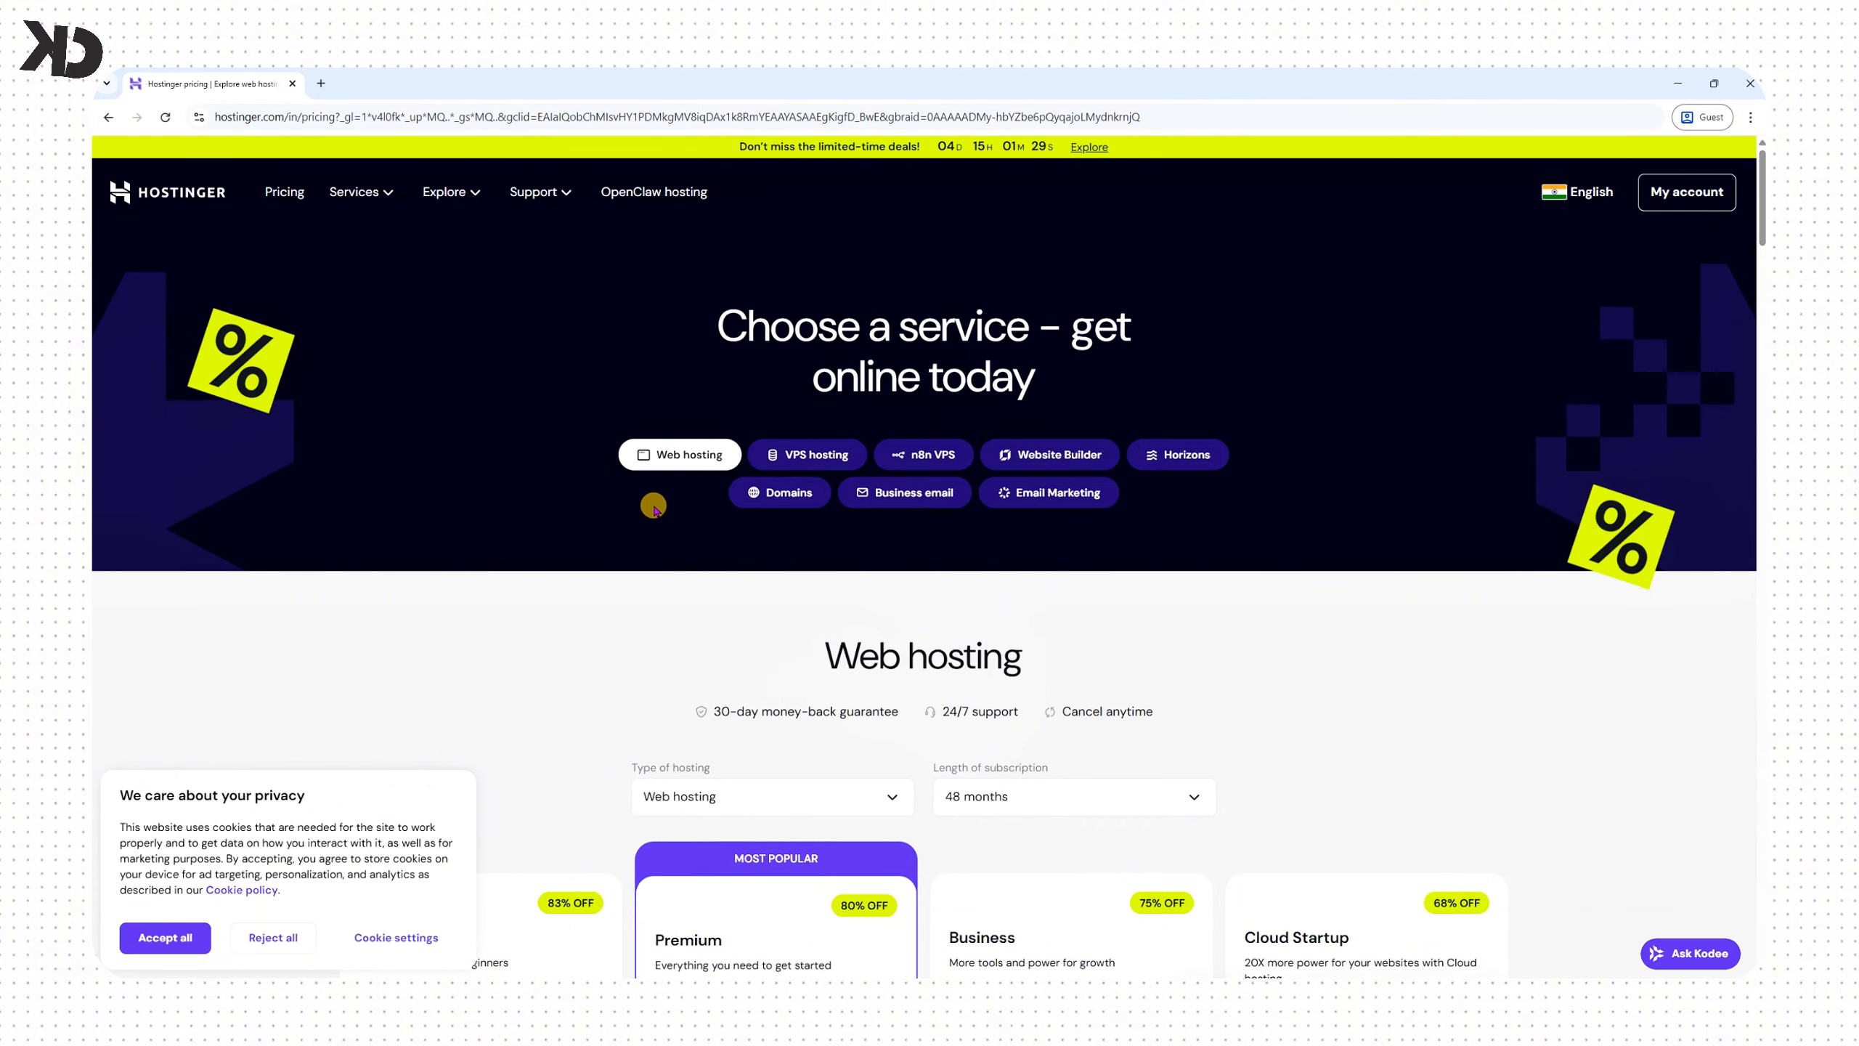
{"action": "scroll", "coordinate": [654, 508], "scroll_direction": "down", "scroll_amount": 5}
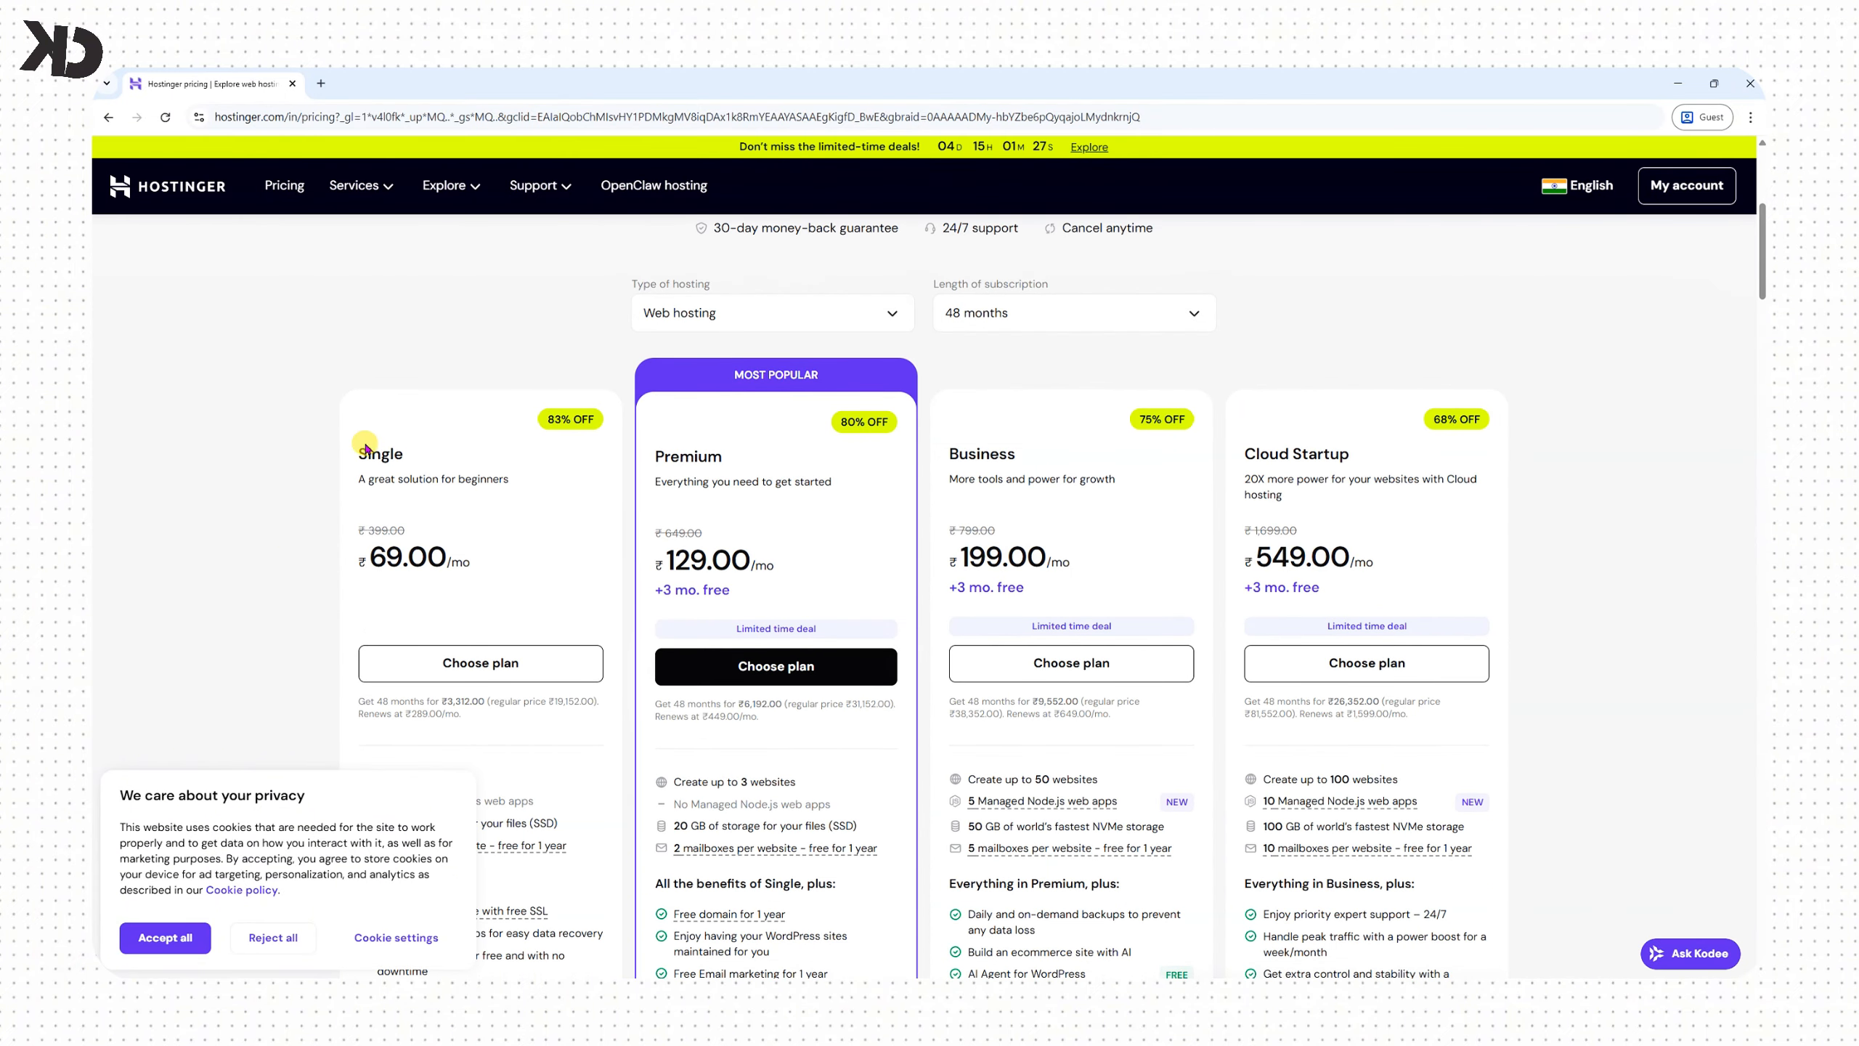
{"action": "left_click_drag", "start_coordinate": [448, 558], "coordinate": [312, 559]}
{"action": "left_click", "coordinate": [489, 564]}
{"action": "left_click_drag", "start_coordinate": [787, 564], "coordinate": [586, 562]}
{"action": "left_click", "coordinate": [586, 562]}
{"action": "scroll", "coordinate": [572, 560], "scroll_direction": "down", "scroll_amount": 4}
{"action": "scroll", "coordinate": [472, 552], "scroll_direction": "up", "scroll_amount": 3}
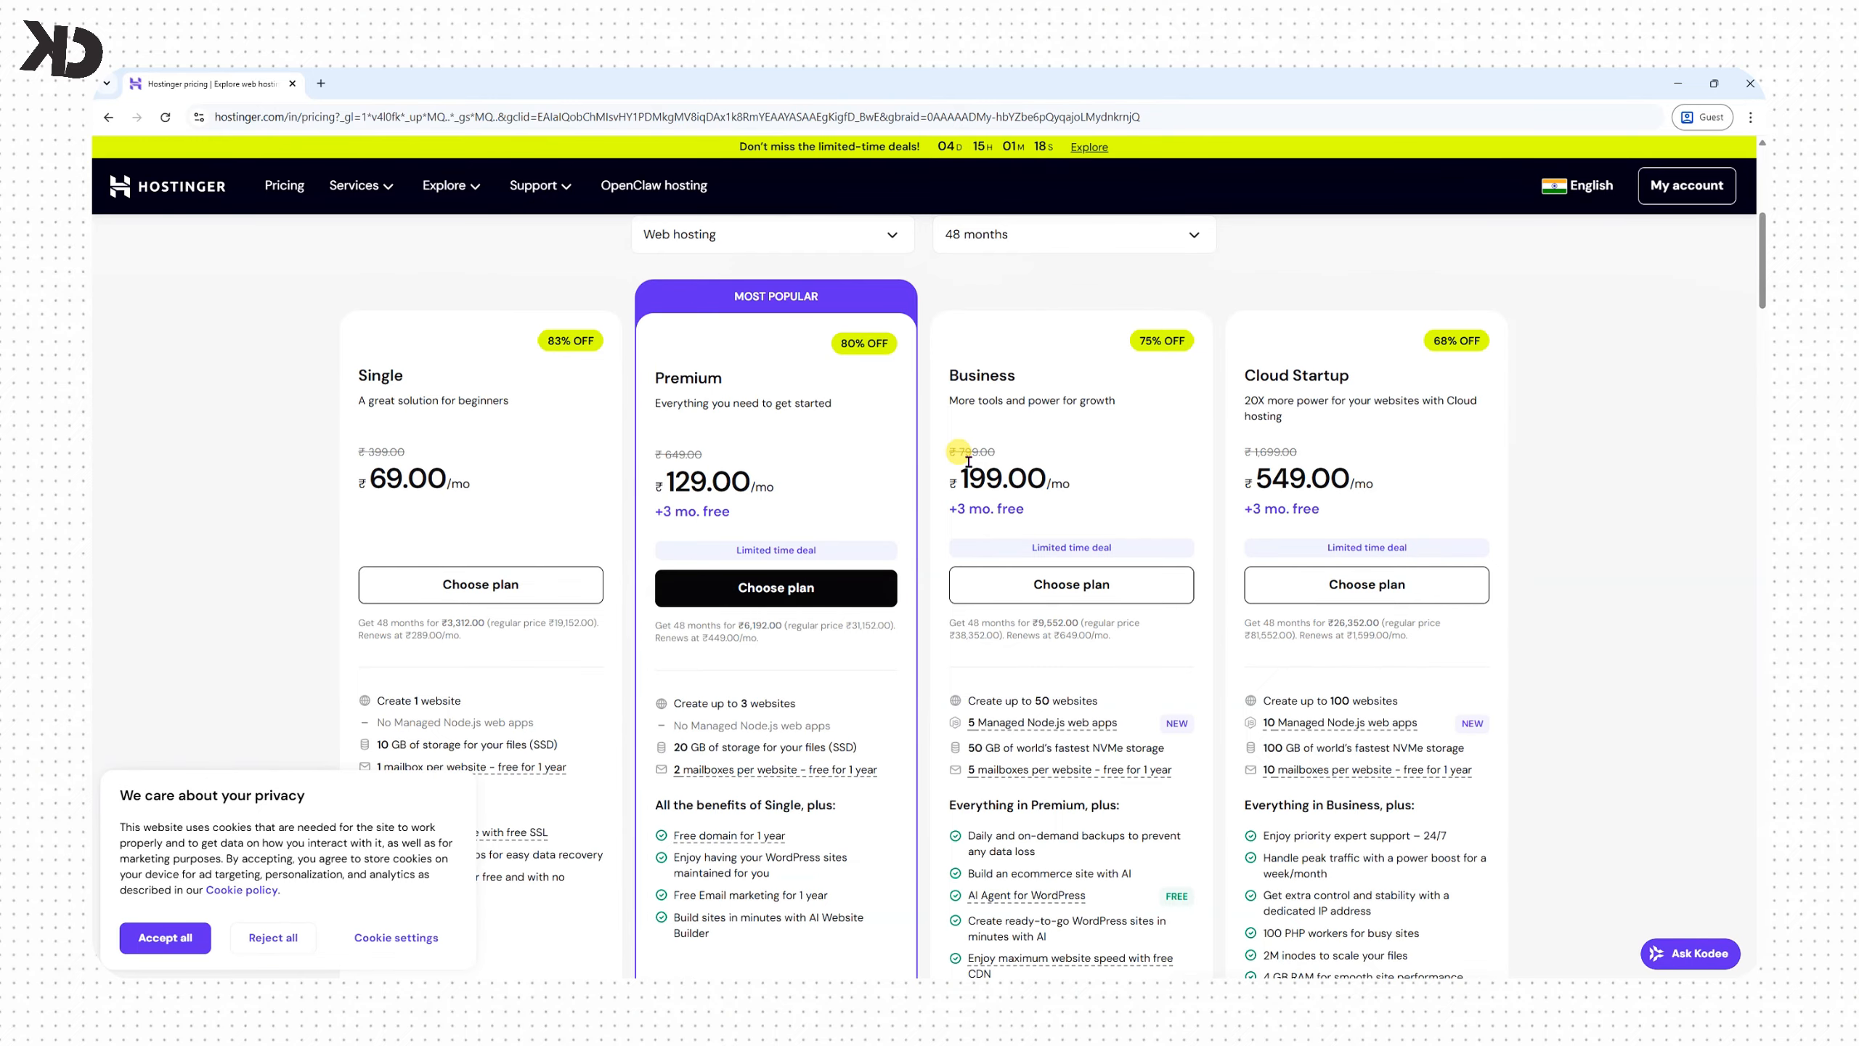
Step: Compare the Single and Premium plan features, including the free domain for 1 year
{"action": "scroll", "coordinate": [968, 459], "scroll_direction": "down", "scroll_amount": 2}
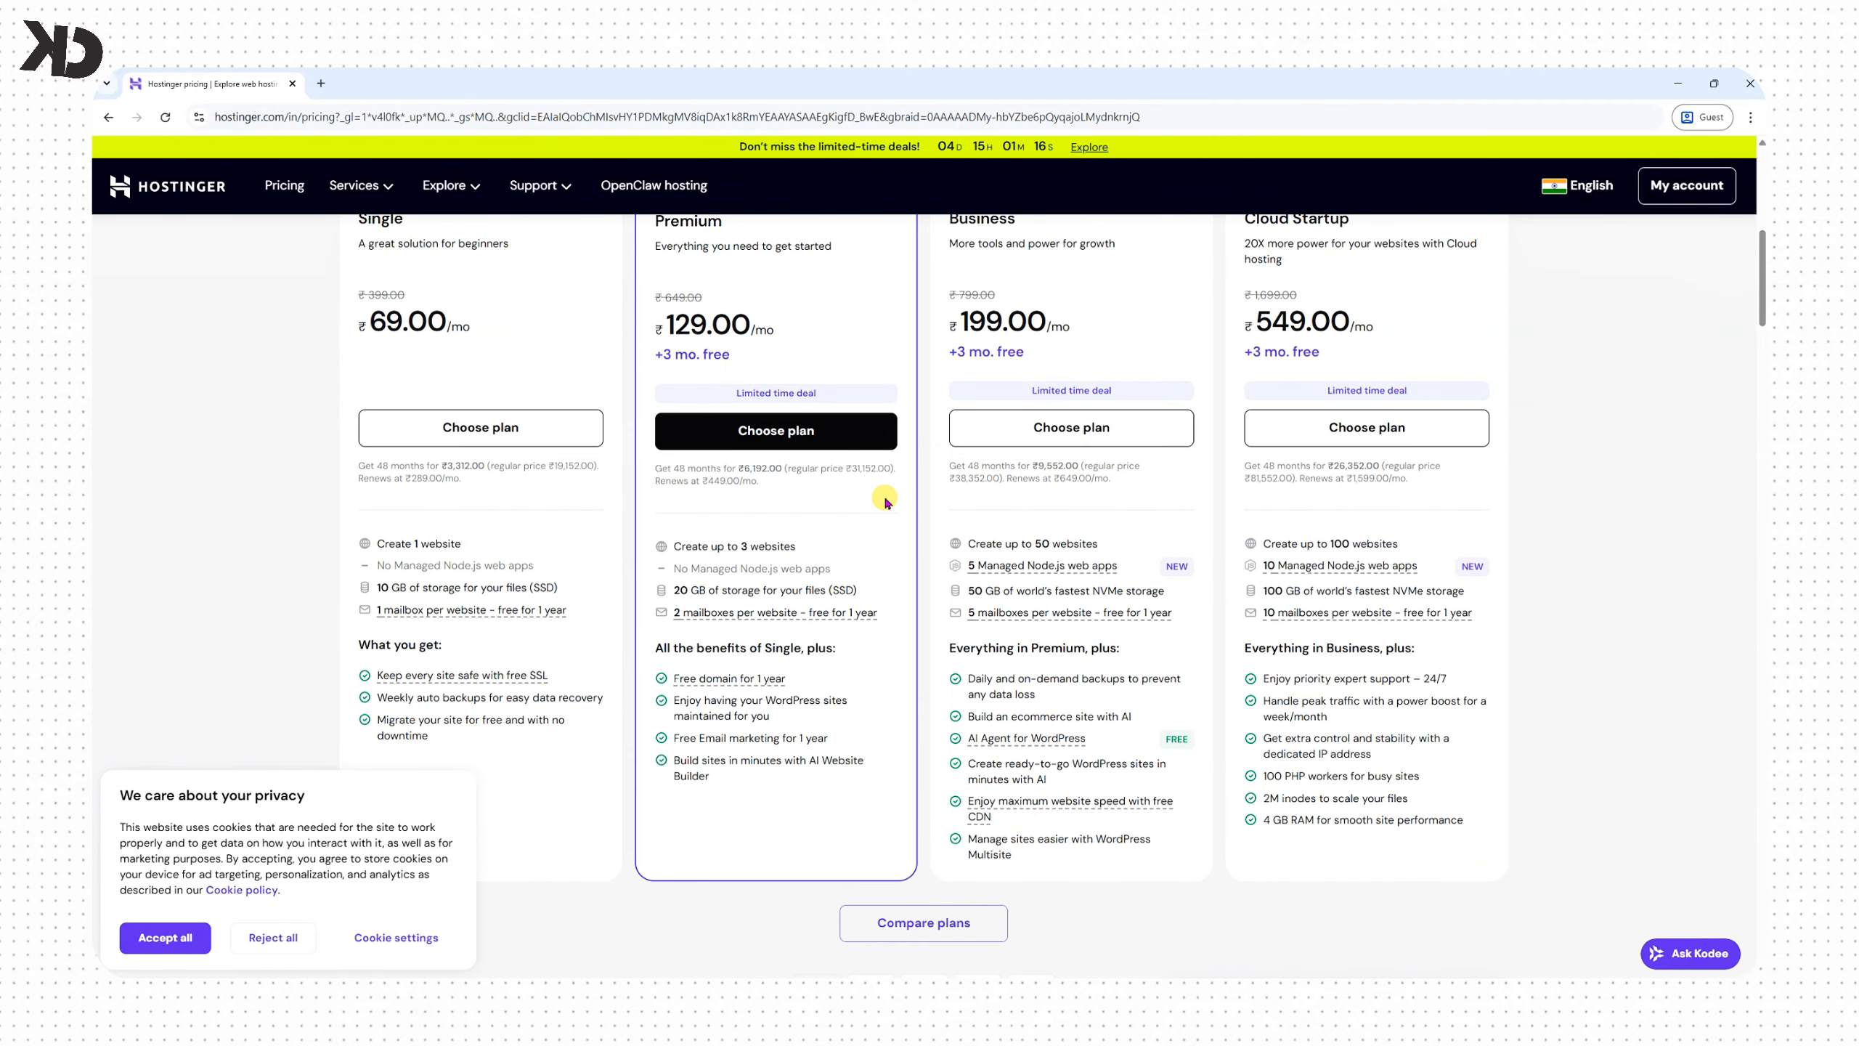
{"action": "left_click_drag", "start_coordinate": [830, 546], "coordinate": [280, 524]}
{"action": "left_click", "coordinate": [280, 524]}
{"action": "scroll", "coordinate": [359, 539], "scroll_direction": "up", "scroll_amount": 3}
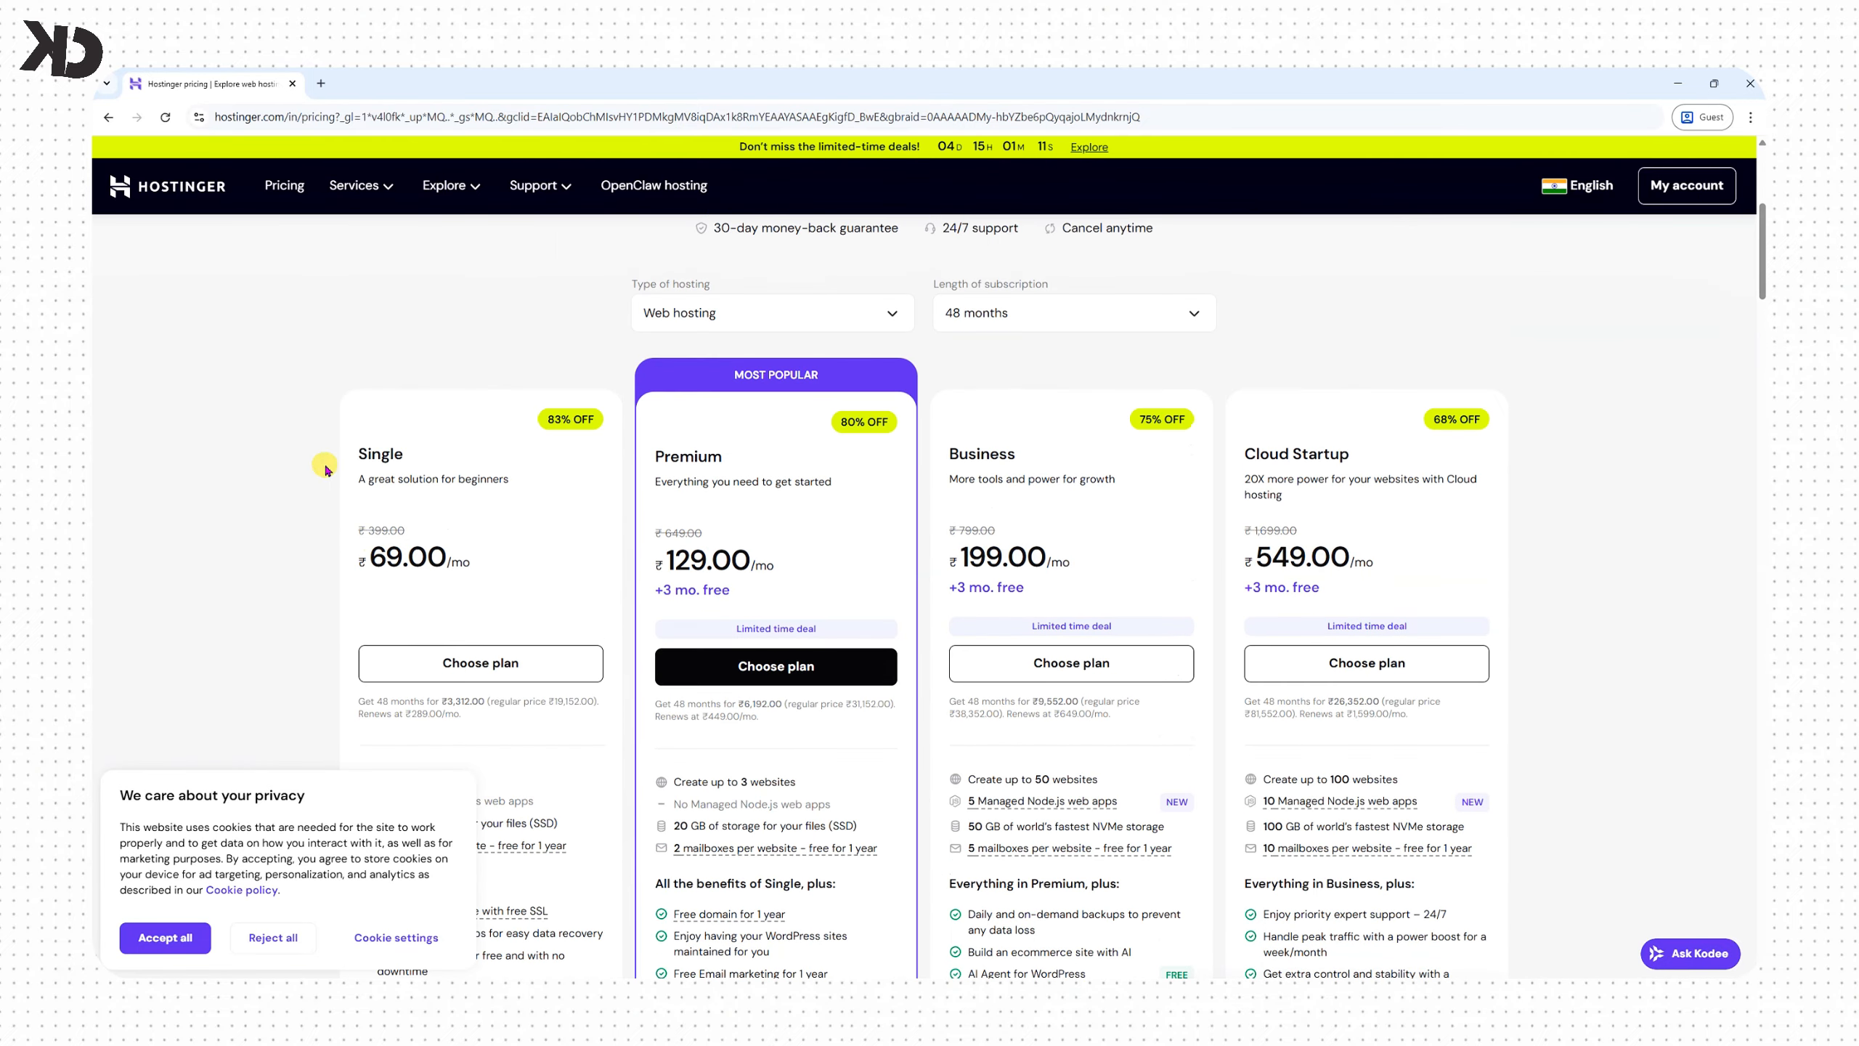
{"action": "double_click", "coordinate": [387, 455]}
{"action": "scroll", "coordinate": [388, 484], "scroll_direction": "down", "scroll_amount": 4}
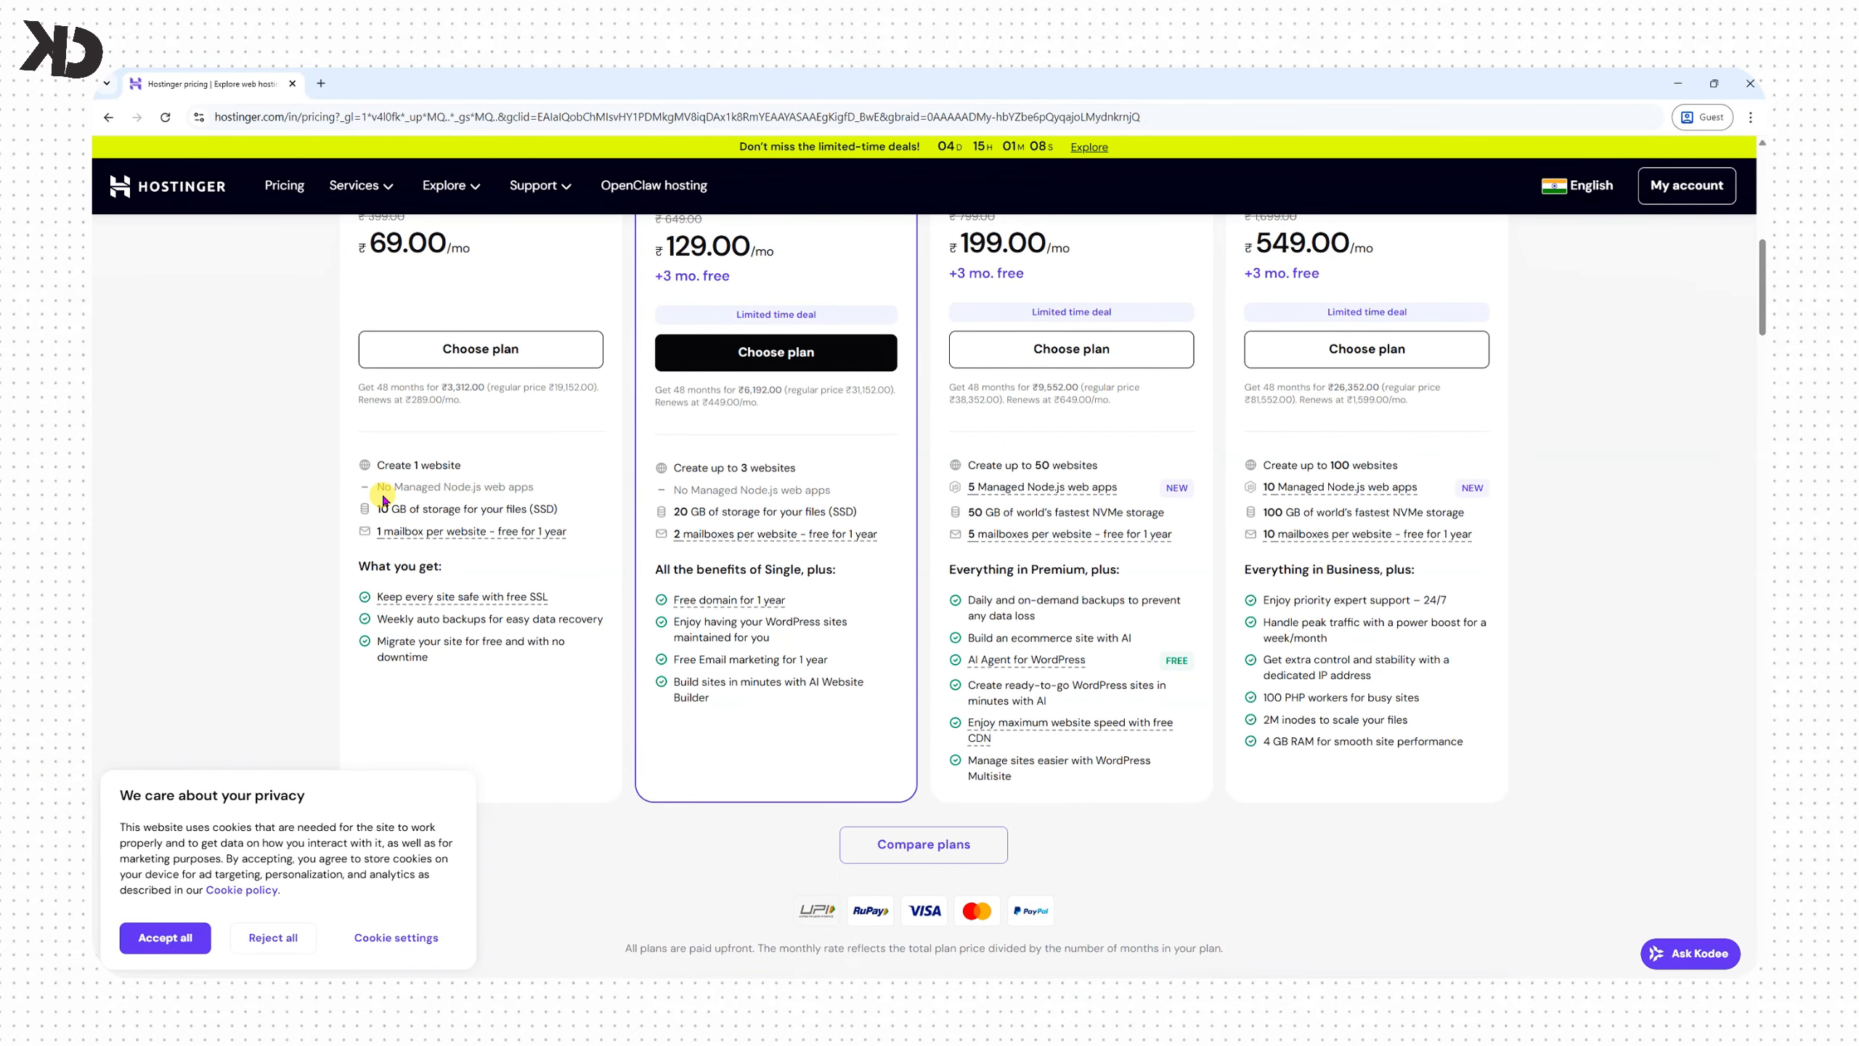
{"action": "scroll", "coordinate": [703, 472], "scroll_direction": "up", "scroll_amount": 4}
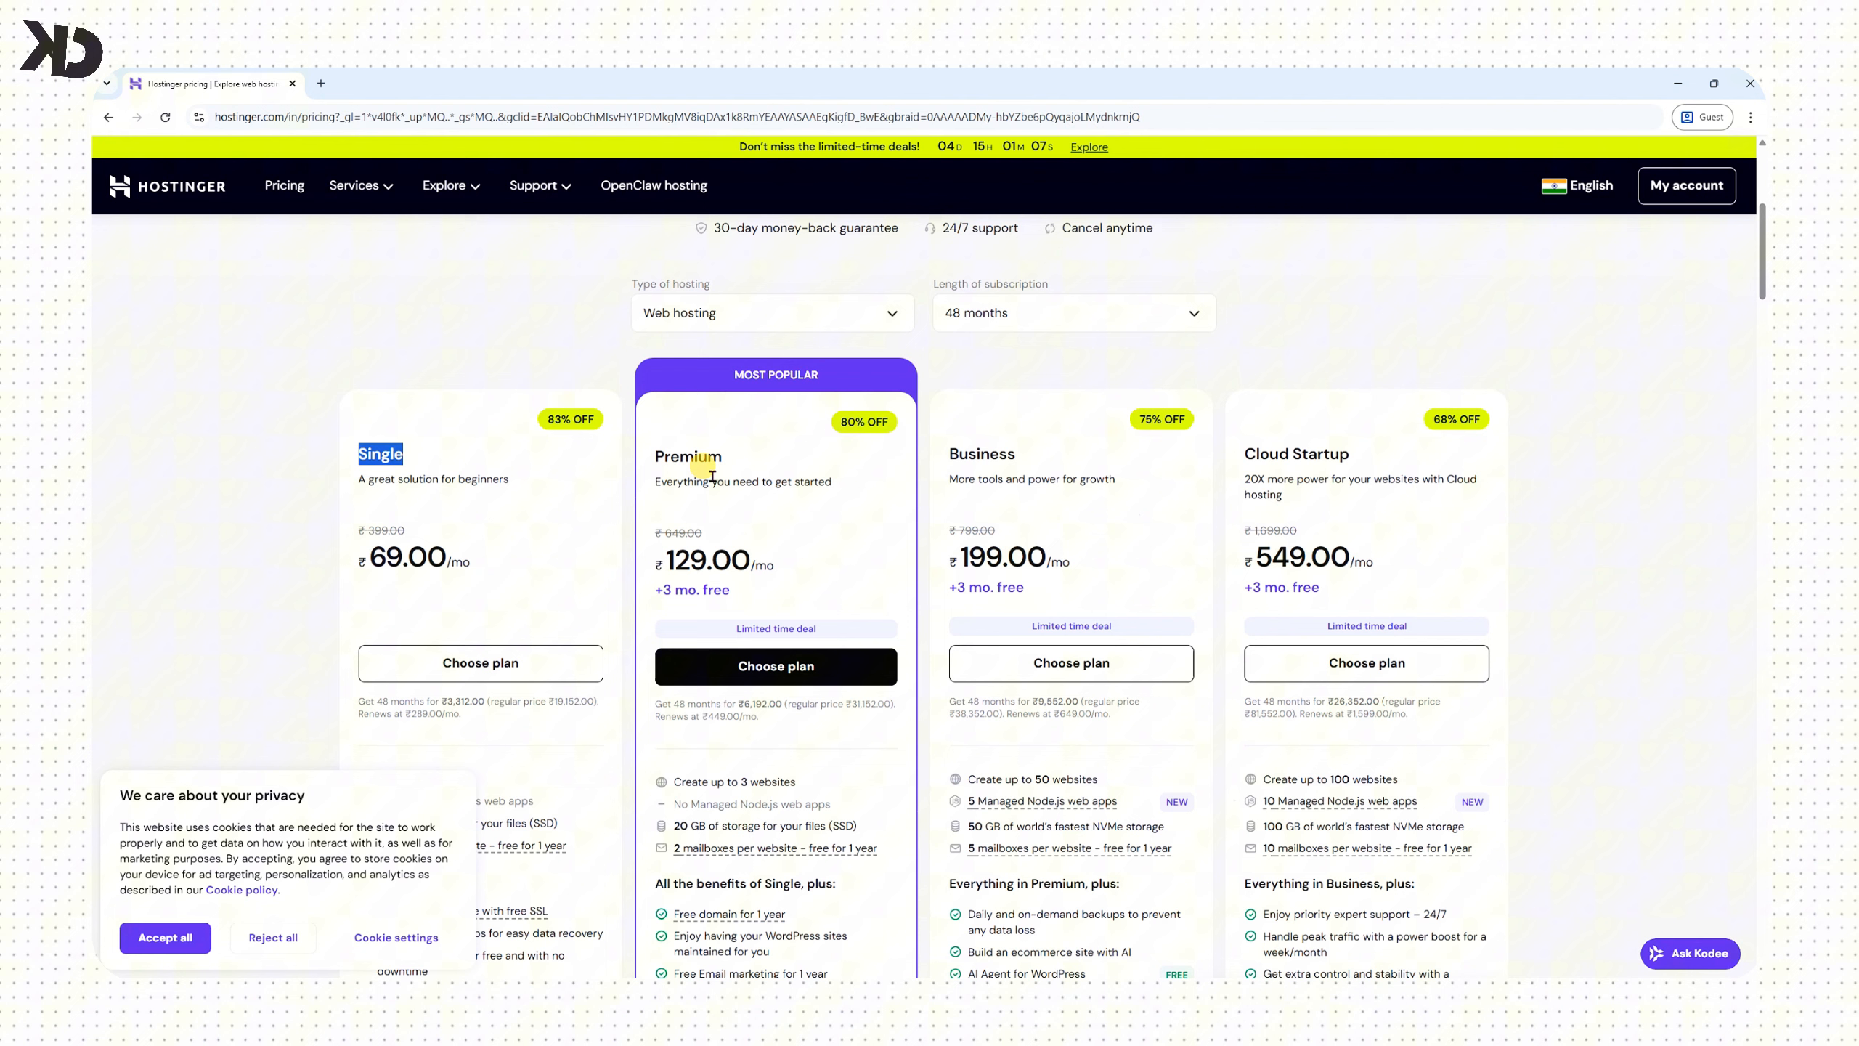
{"action": "left_click_drag", "start_coordinate": [775, 570], "coordinate": [623, 568]}
{"action": "left_click", "coordinate": [779, 560]}
{"action": "scroll", "coordinate": [806, 542], "scroll_direction": "down", "scroll_amount": 4}
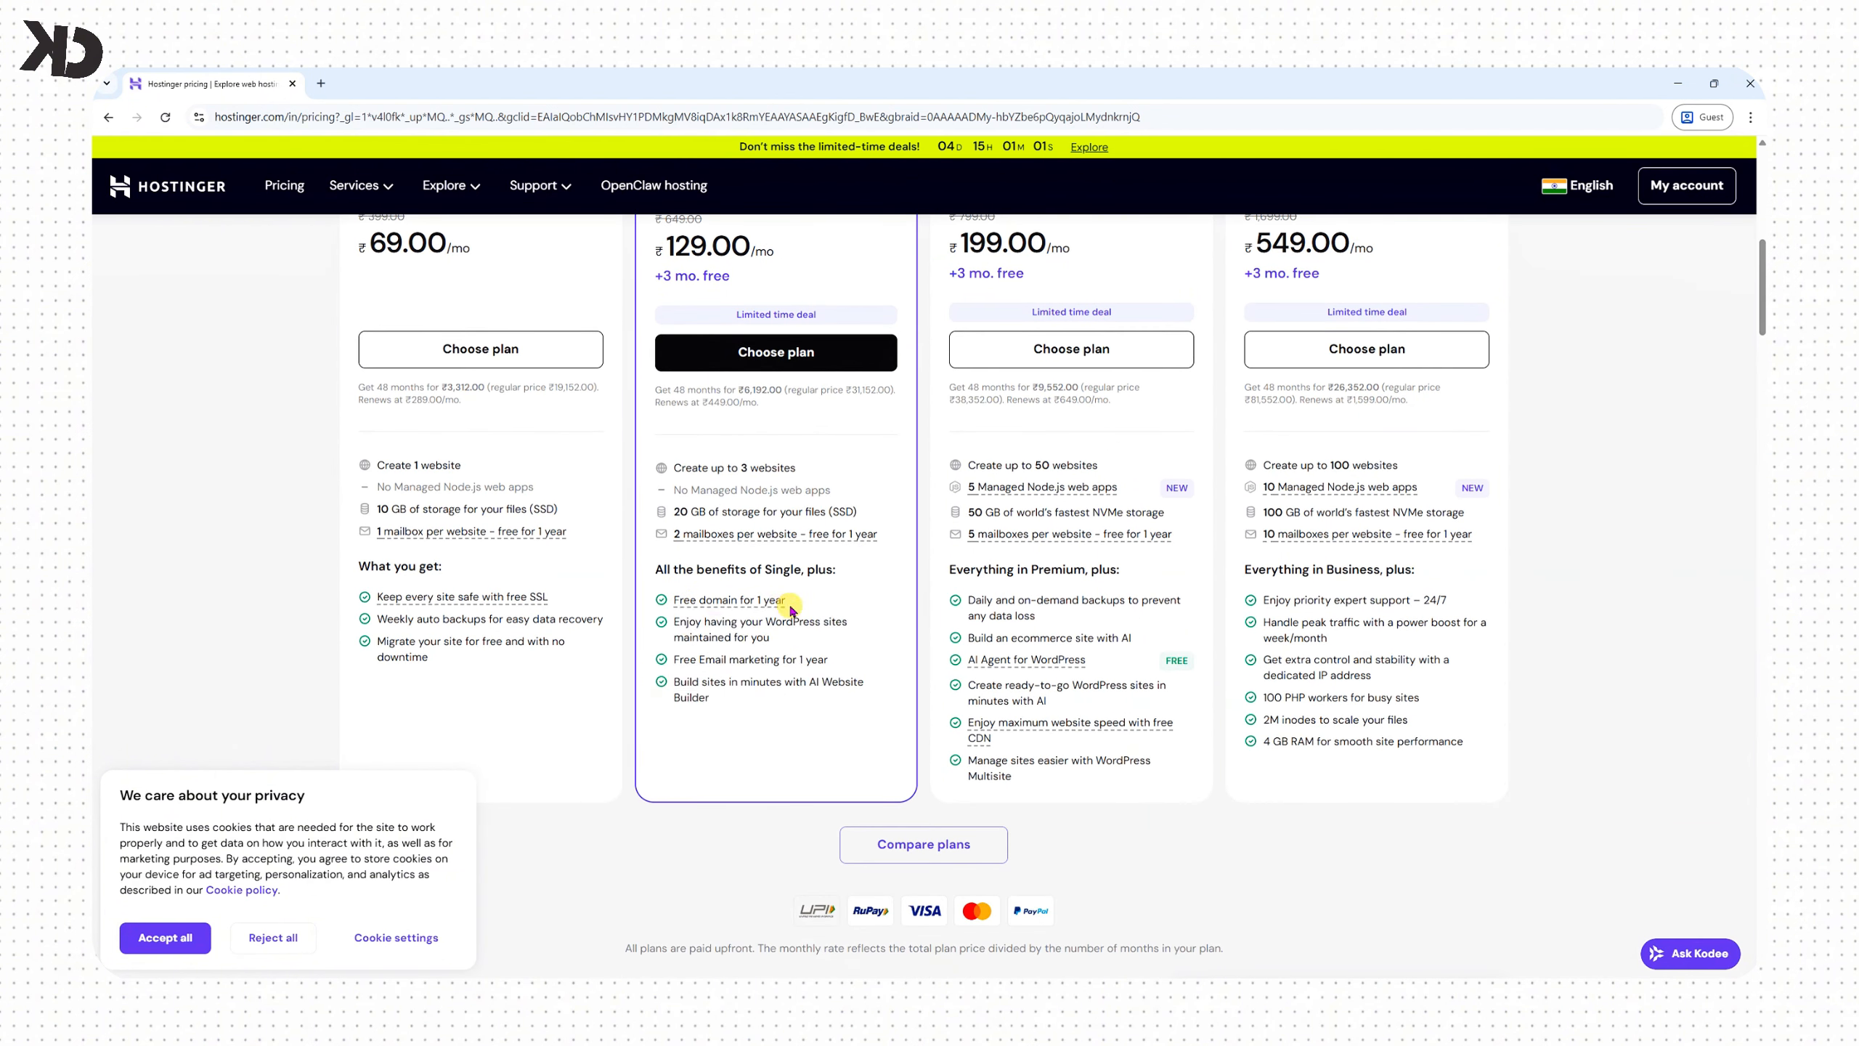
{"action": "mouse_move", "coordinate": [782, 608]}
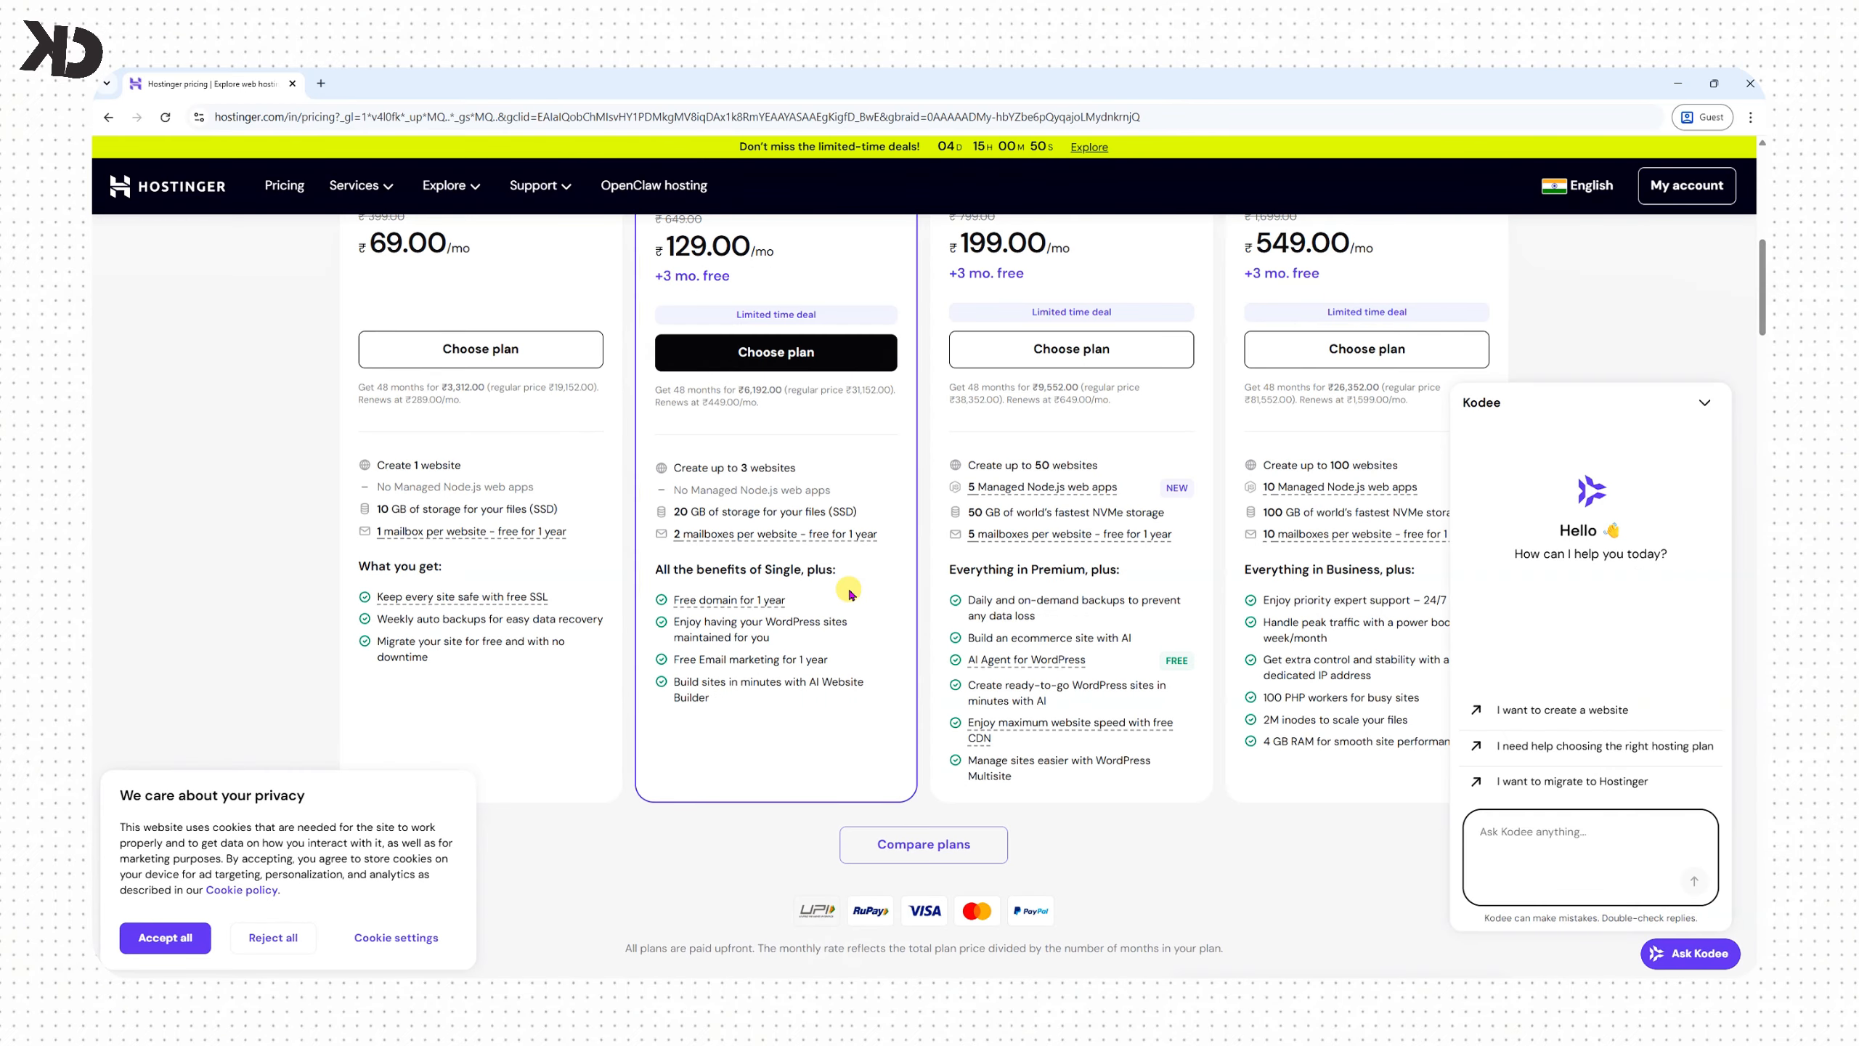
{"action": "left_click_drag", "start_coordinate": [830, 592], "coordinate": [676, 598]}
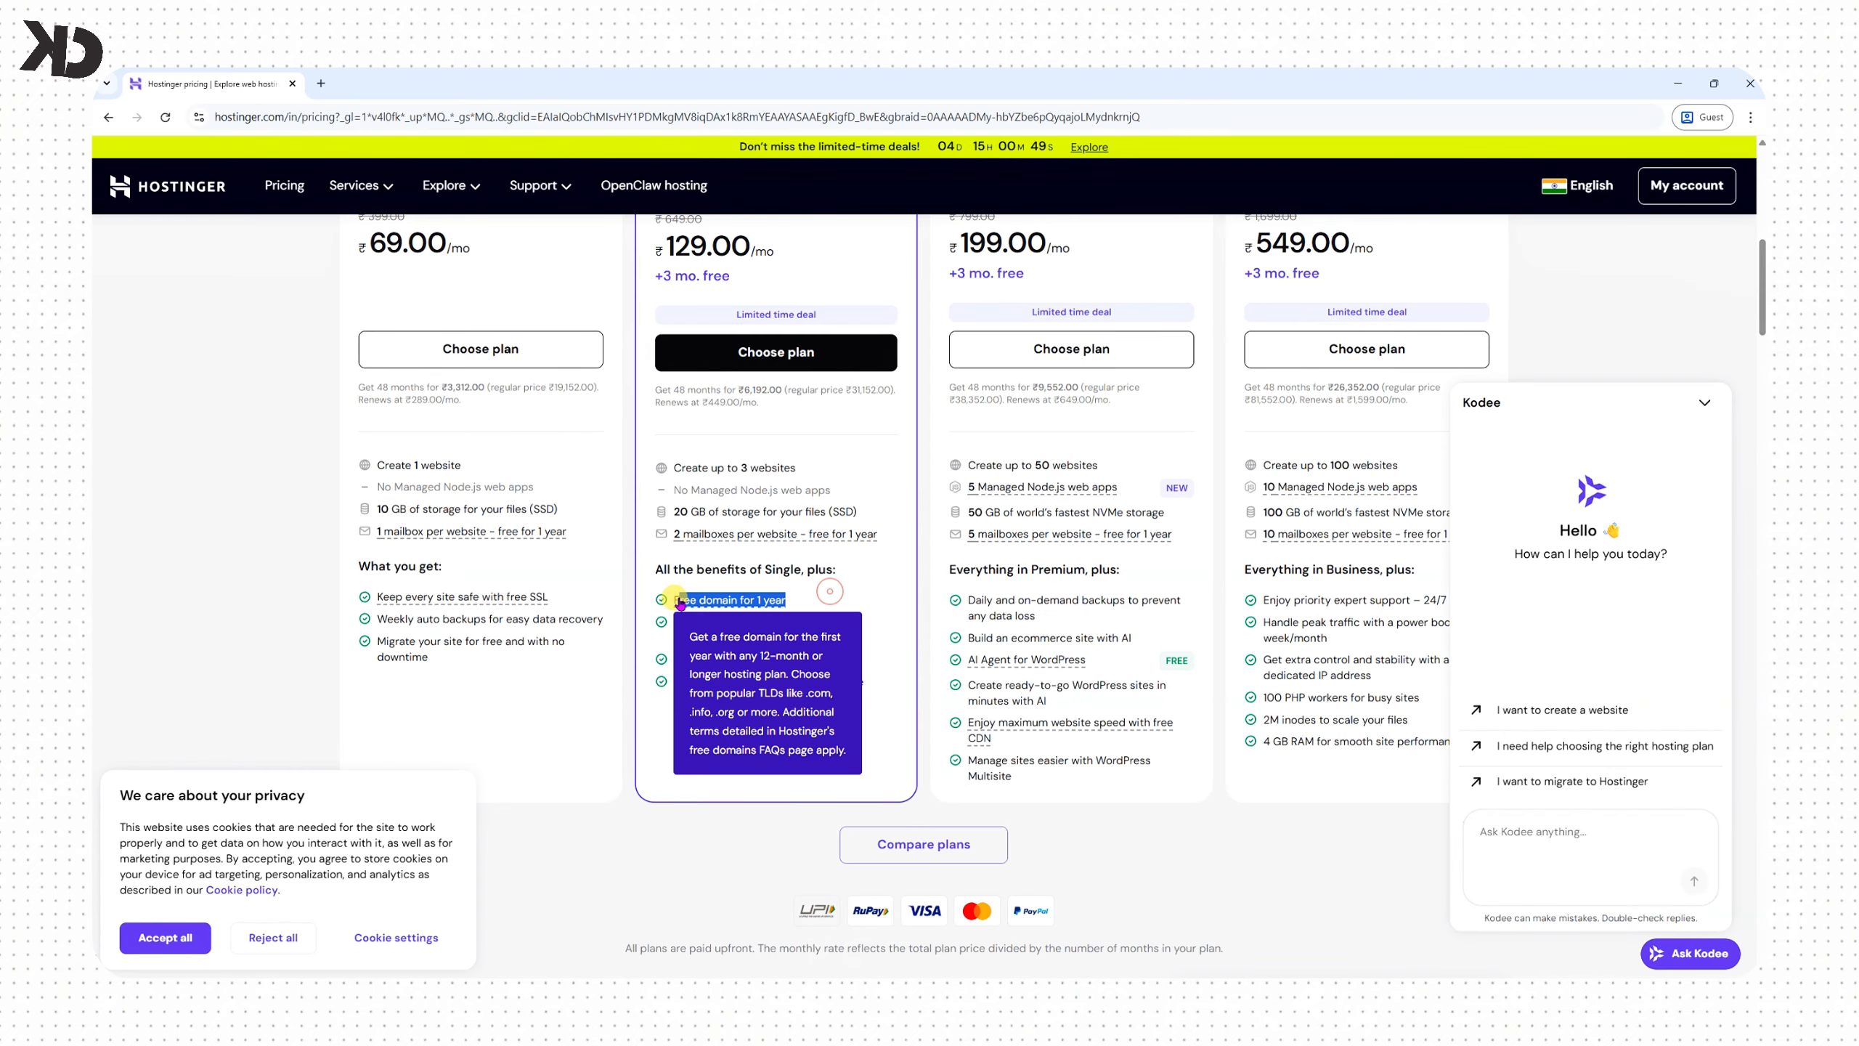
{"action": "left_click", "coordinate": [855, 594]}
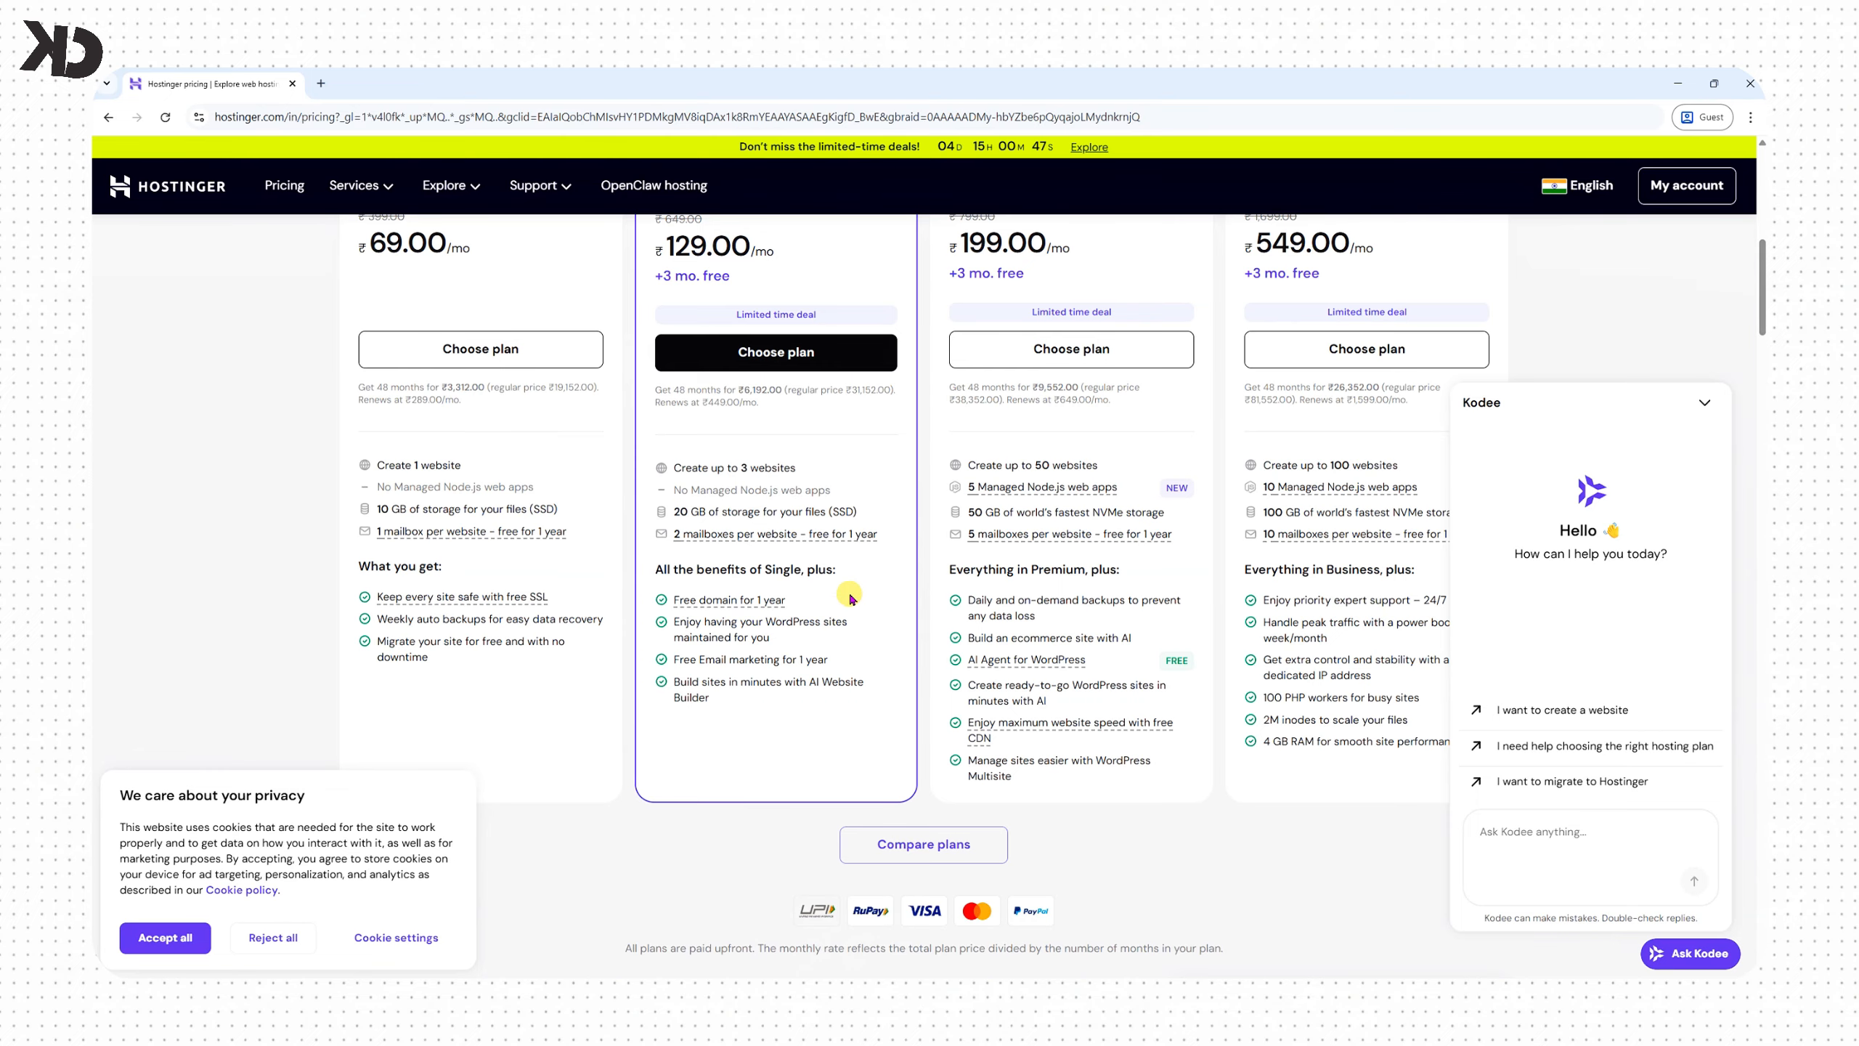
Step: Recheck the Single plan's ₹69.00/mo price against the Business and Cloud Startup cards
{"action": "scroll", "coordinate": [855, 597], "scroll_direction": "up", "scroll_amount": 5}
{"action": "left_click_drag", "start_coordinate": [489, 647], "coordinate": [366, 635]}
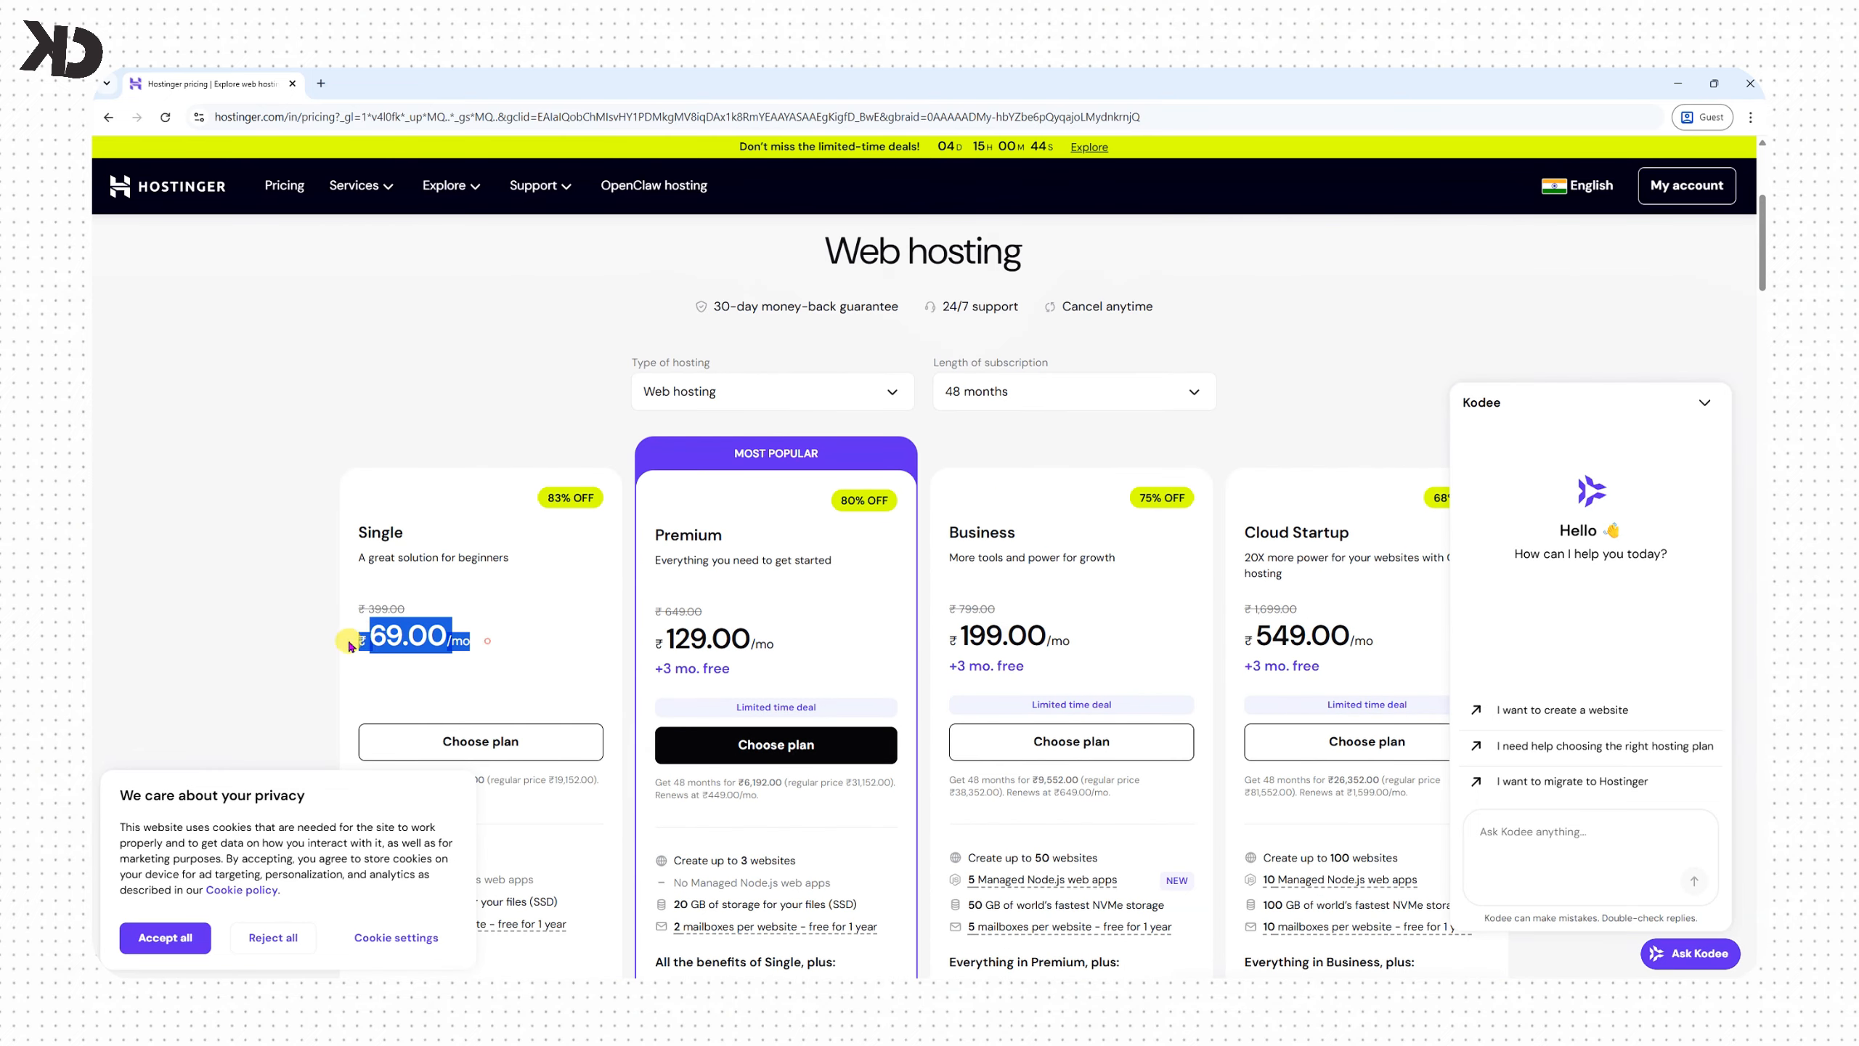
{"action": "left_click", "coordinate": [476, 648]}
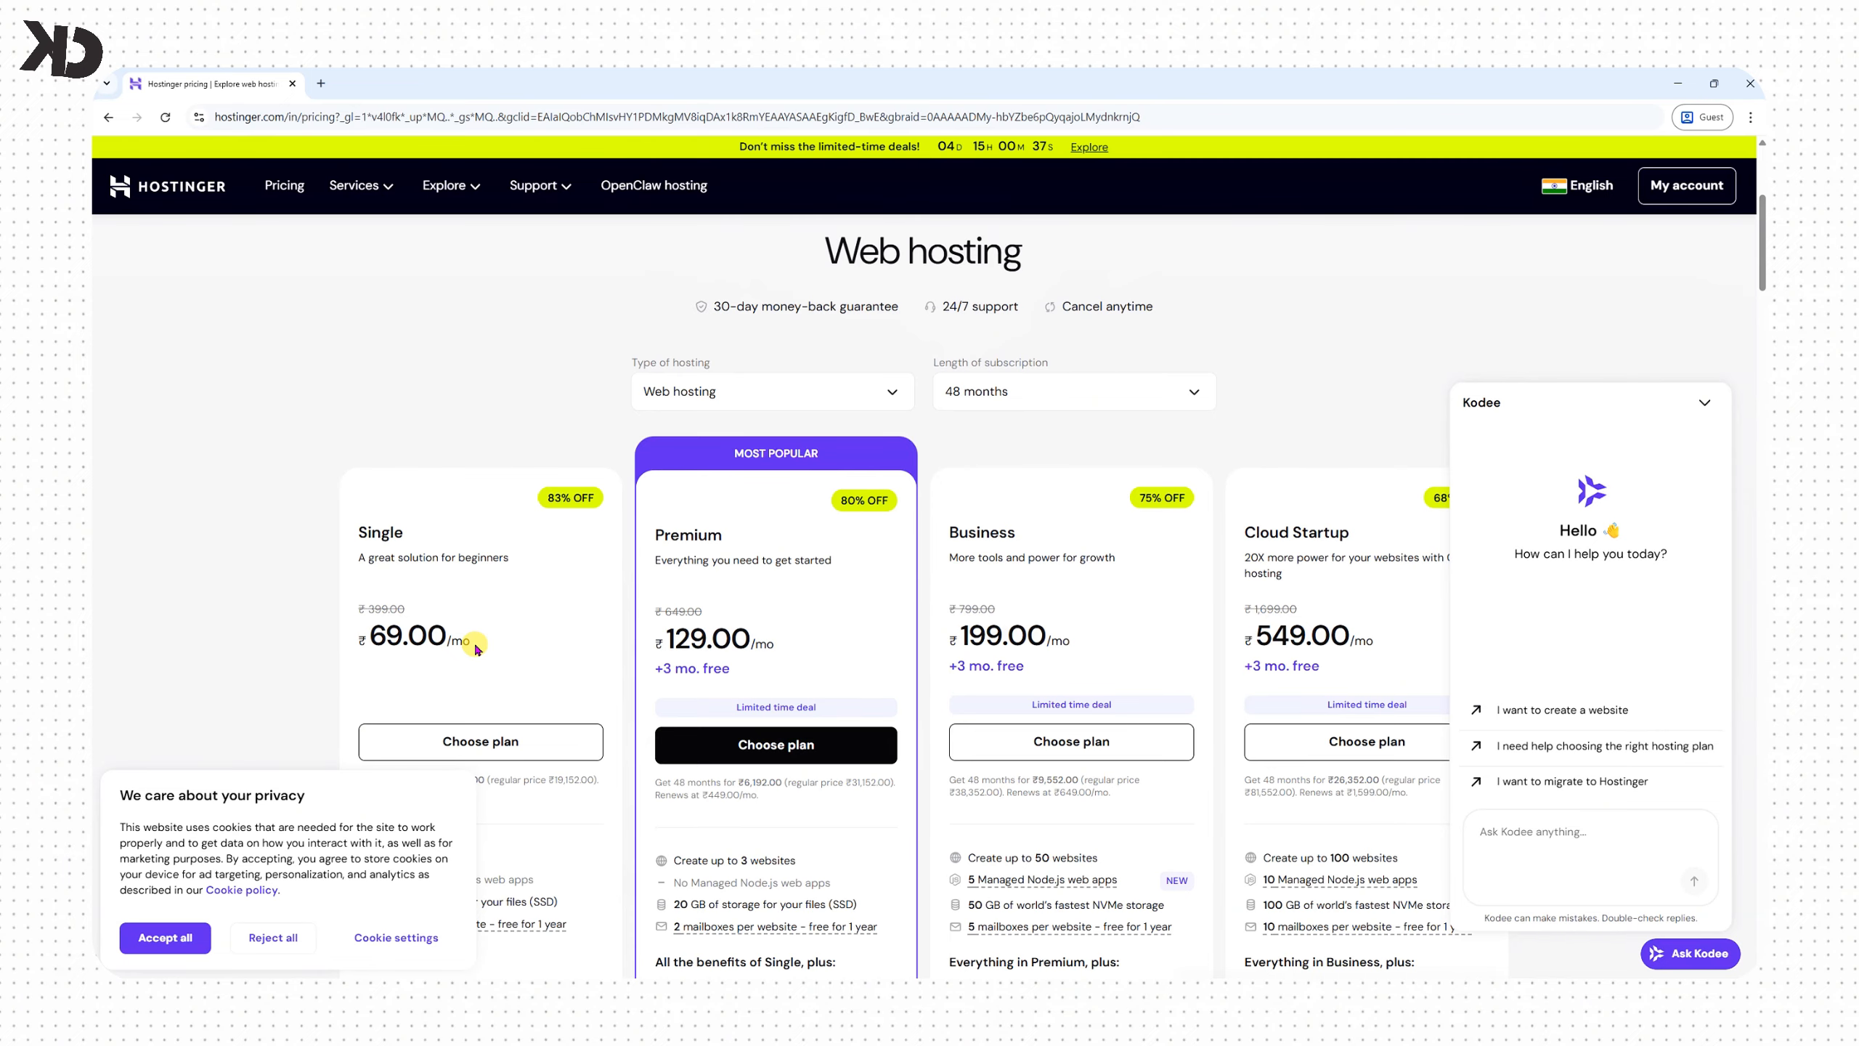
{"action": "scroll", "coordinate": [474, 642], "scroll_direction": "down", "scroll_amount": 1}
{"action": "left_click_drag", "start_coordinate": [463, 561], "coordinate": [364, 555]}
{"action": "left_click", "coordinate": [519, 566]}
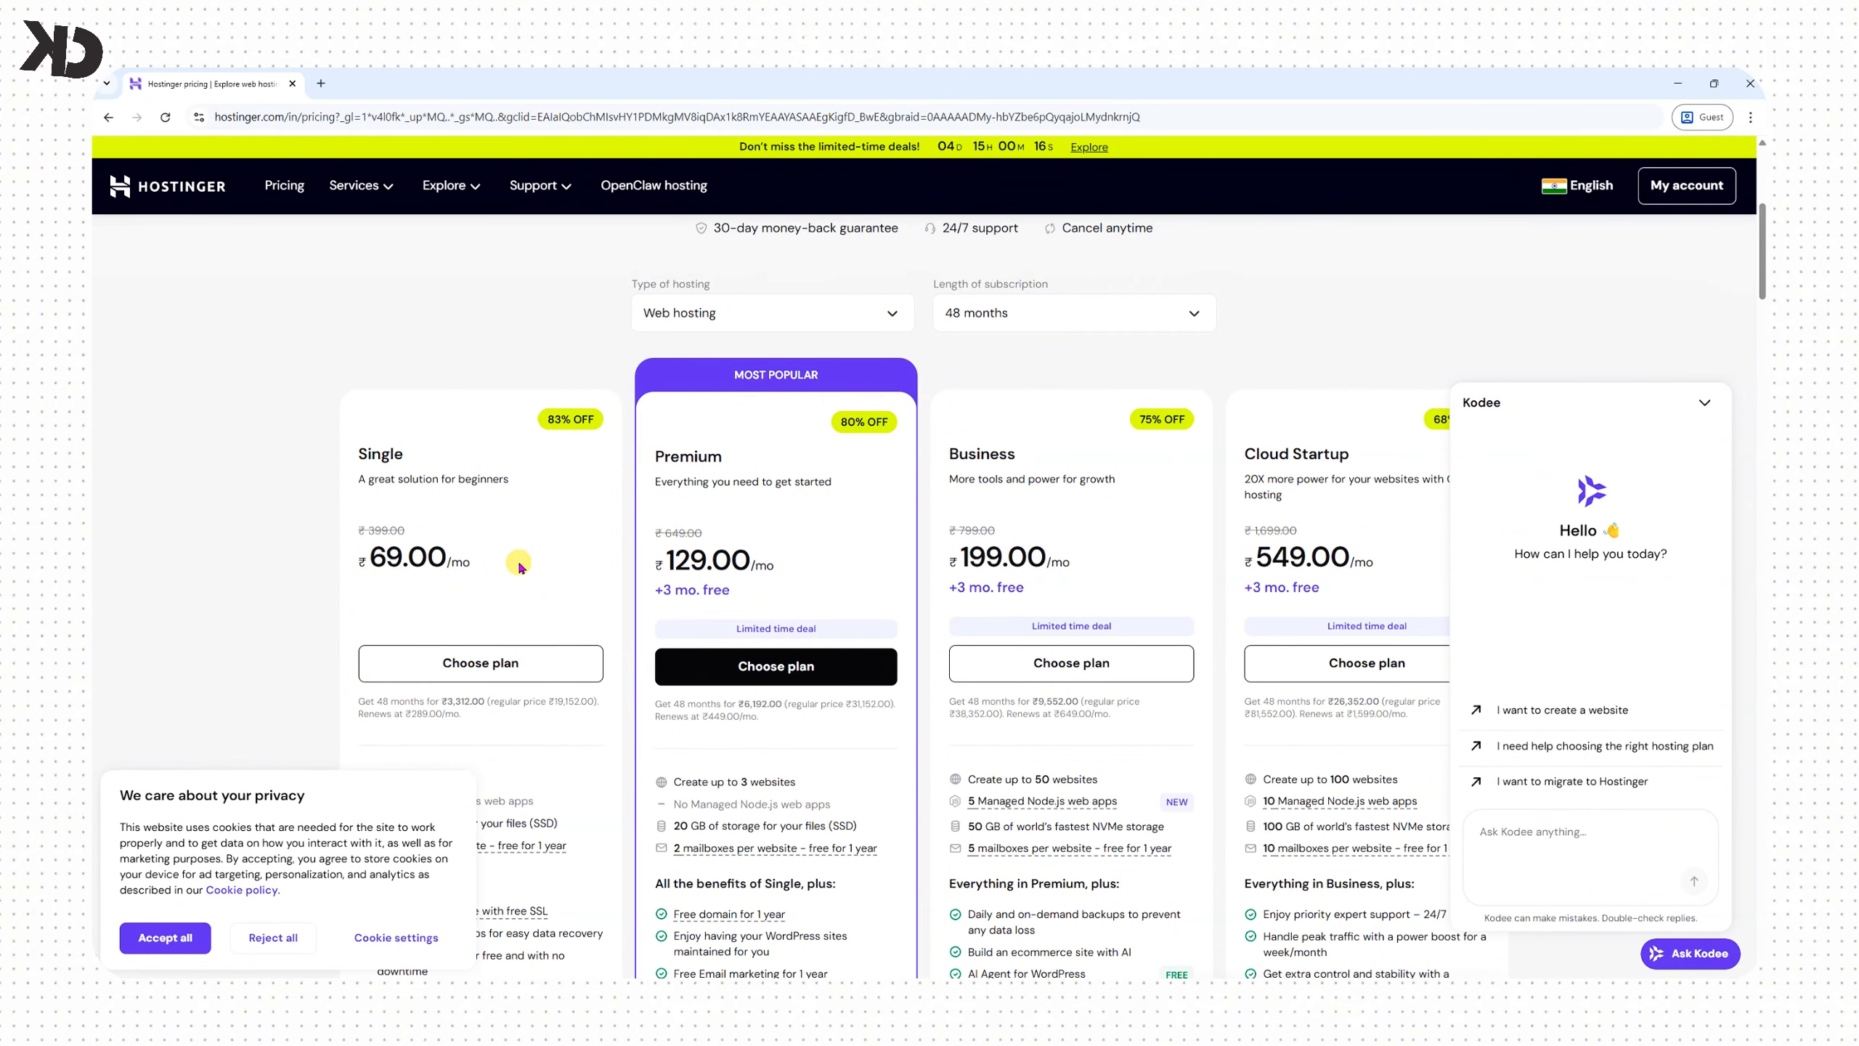
{"action": "scroll", "coordinate": [542, 549], "scroll_direction": "down", "scroll_amount": 2}
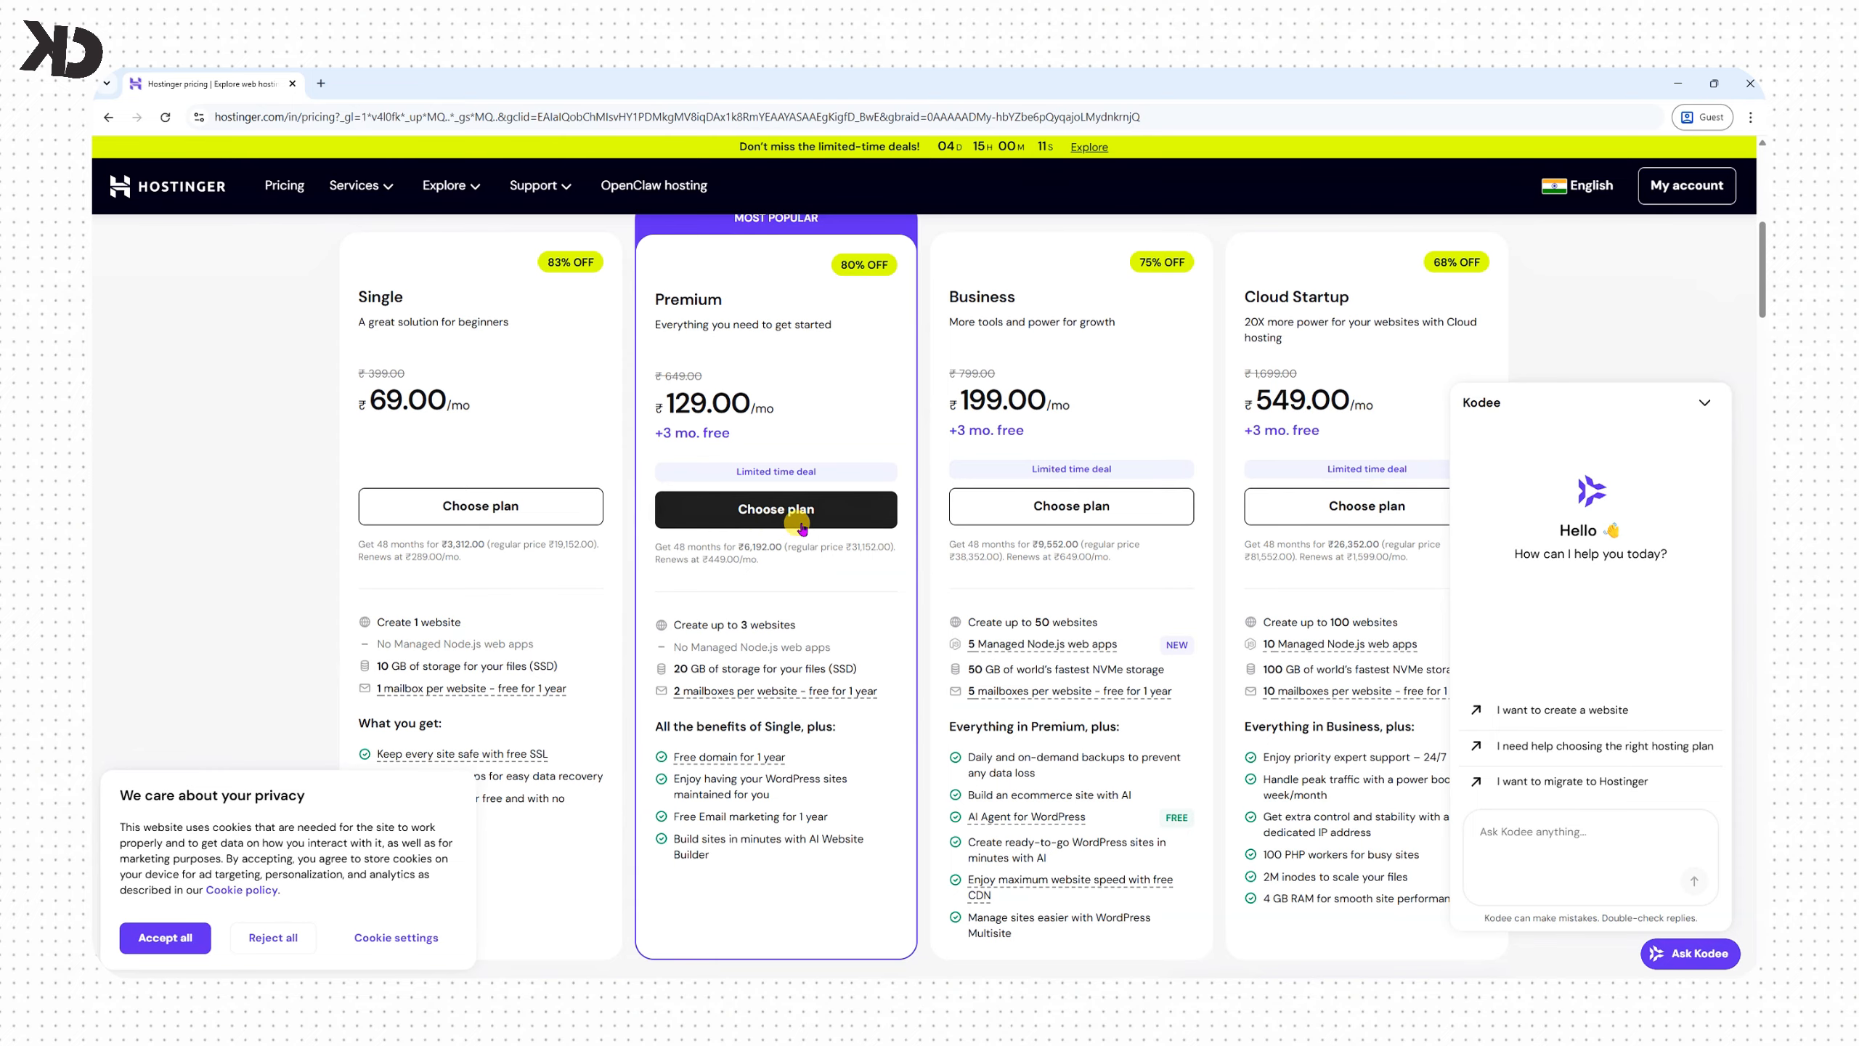
Step: Add the Premium plan to the cart and check its ₹7,306.56 total
{"action": "left_click", "coordinate": [788, 522]}
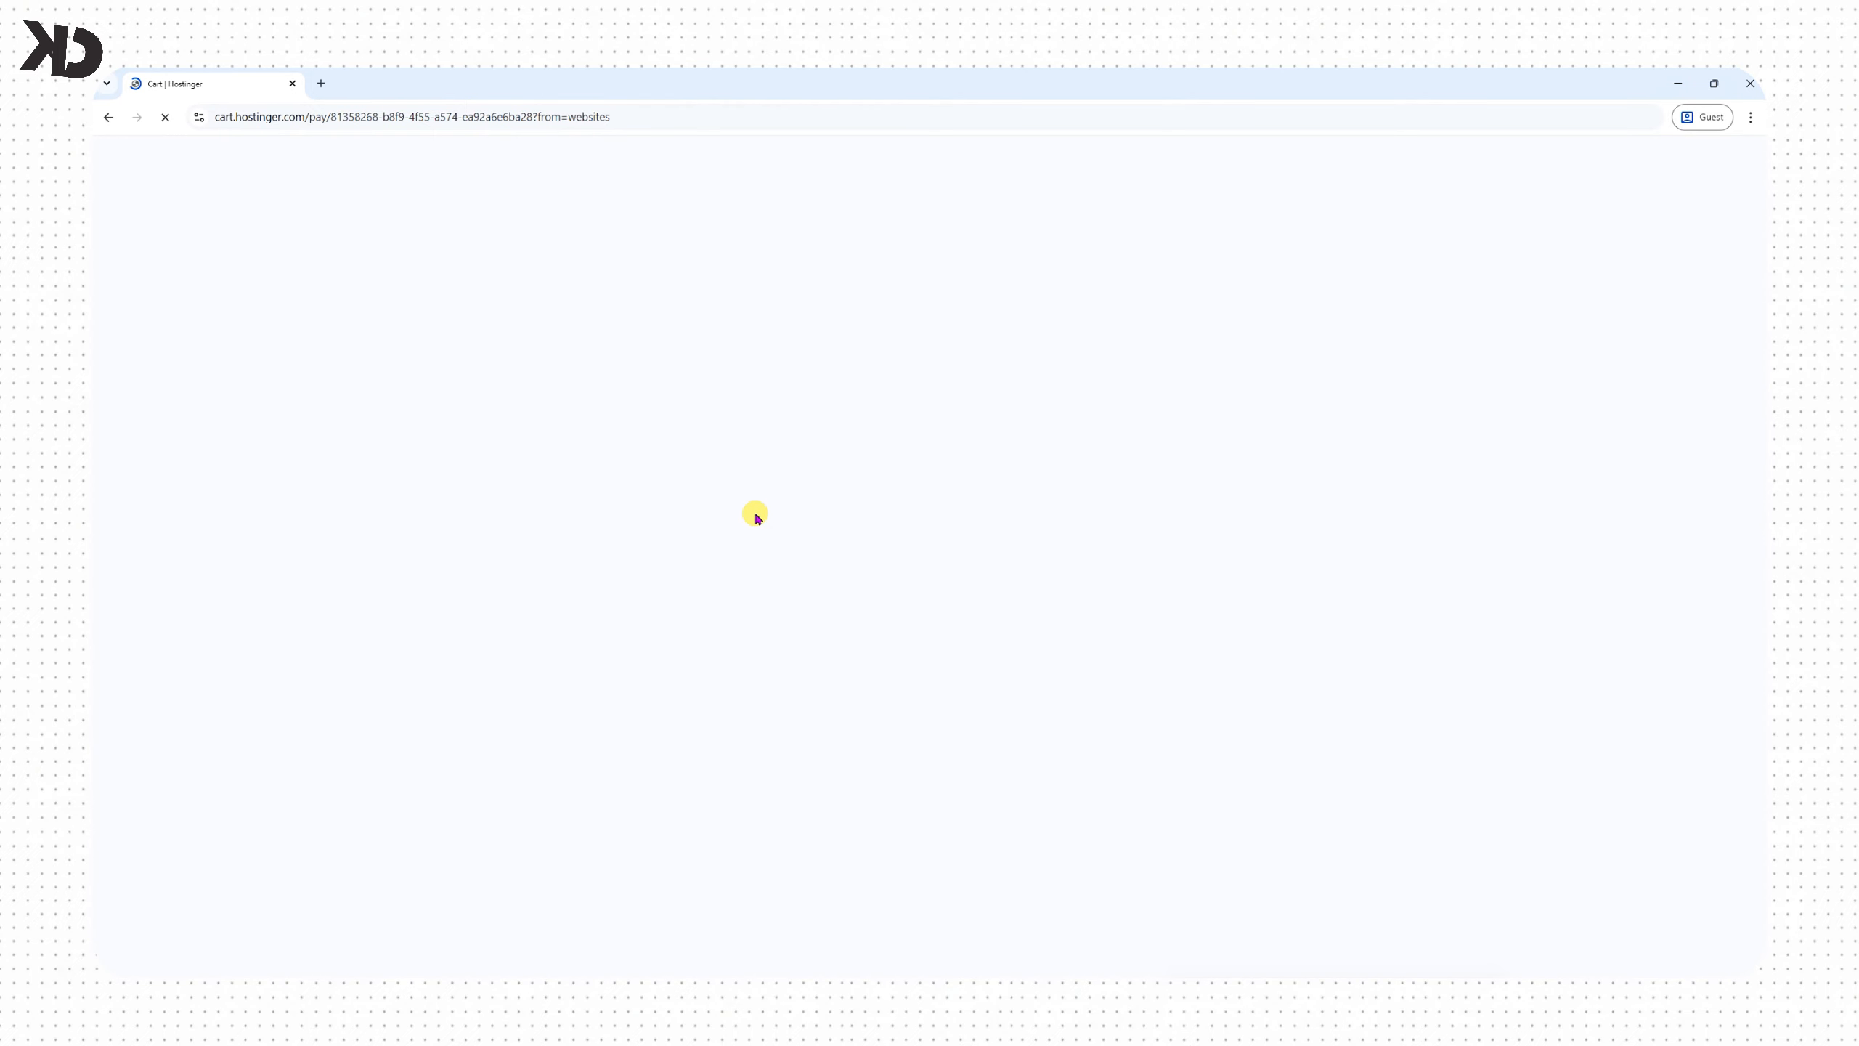
{"action": "scroll", "coordinate": [684, 461], "scroll_direction": "up", "scroll_amount": 1}
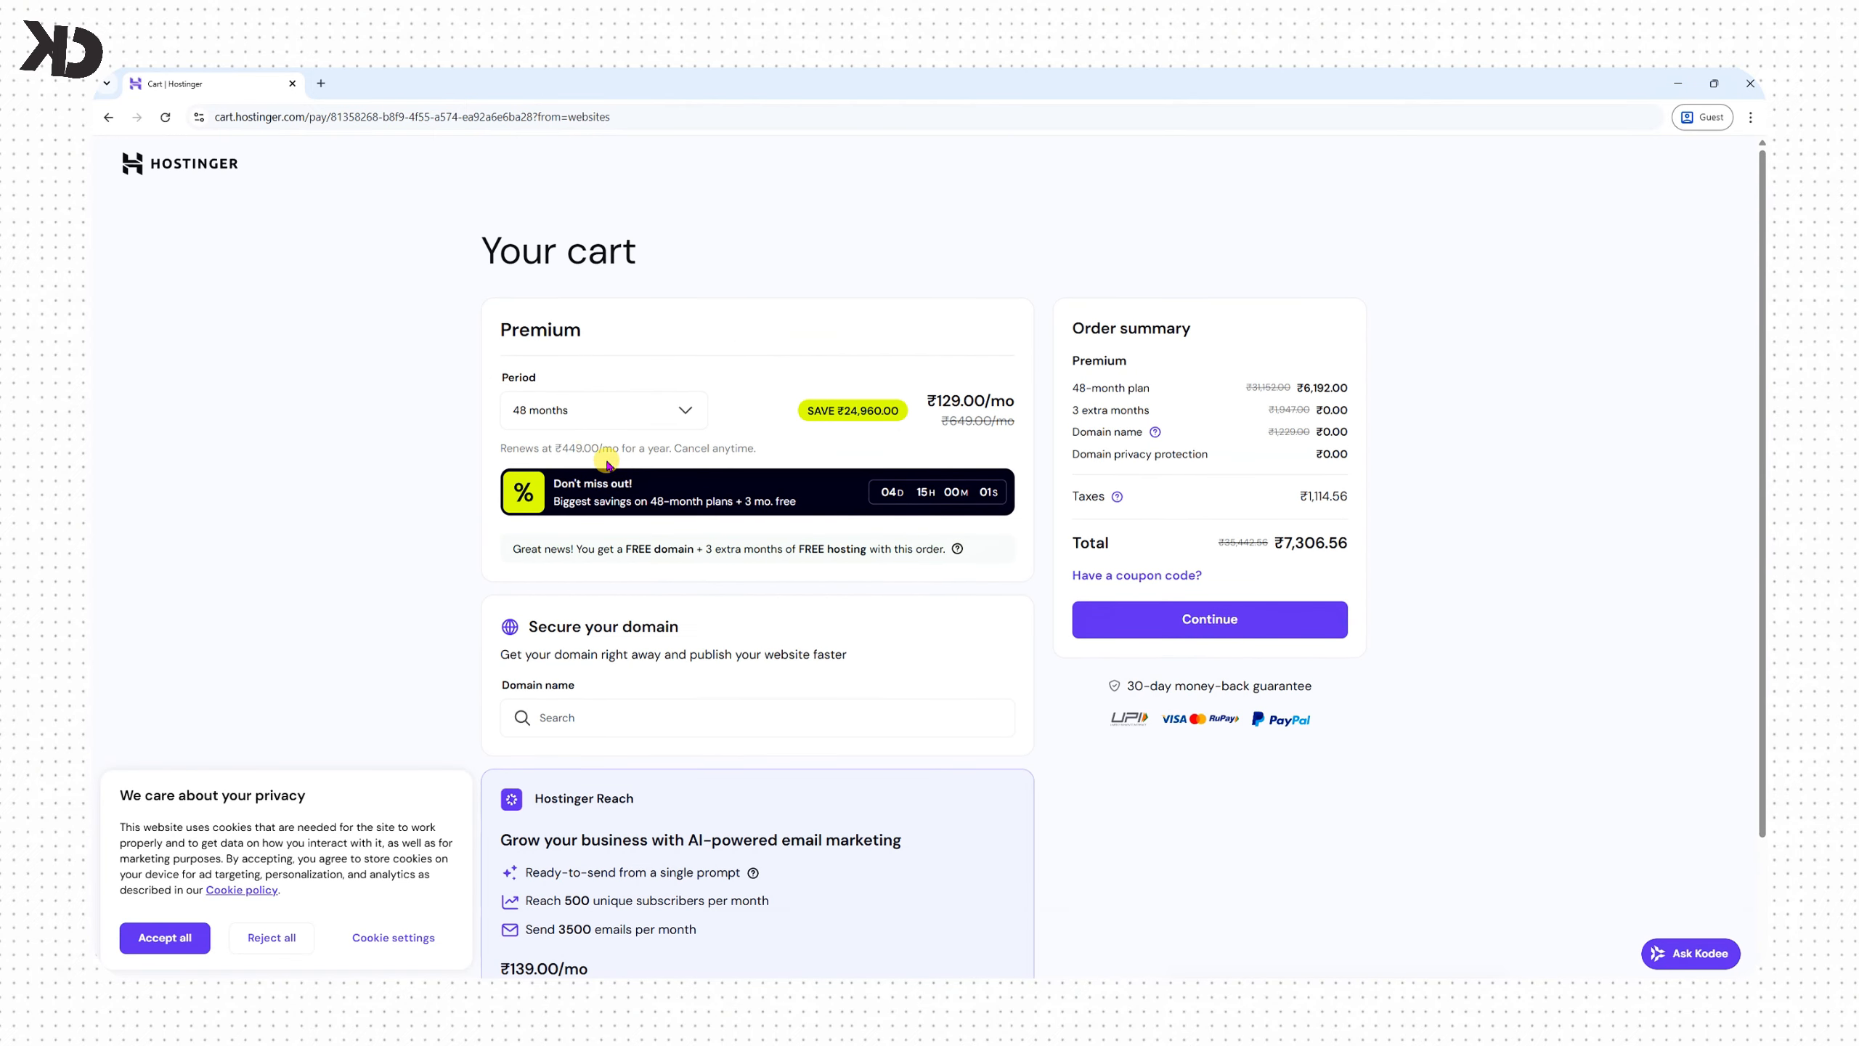
{"action": "left_click_drag", "start_coordinate": [1283, 542], "coordinate": [1333, 568]}
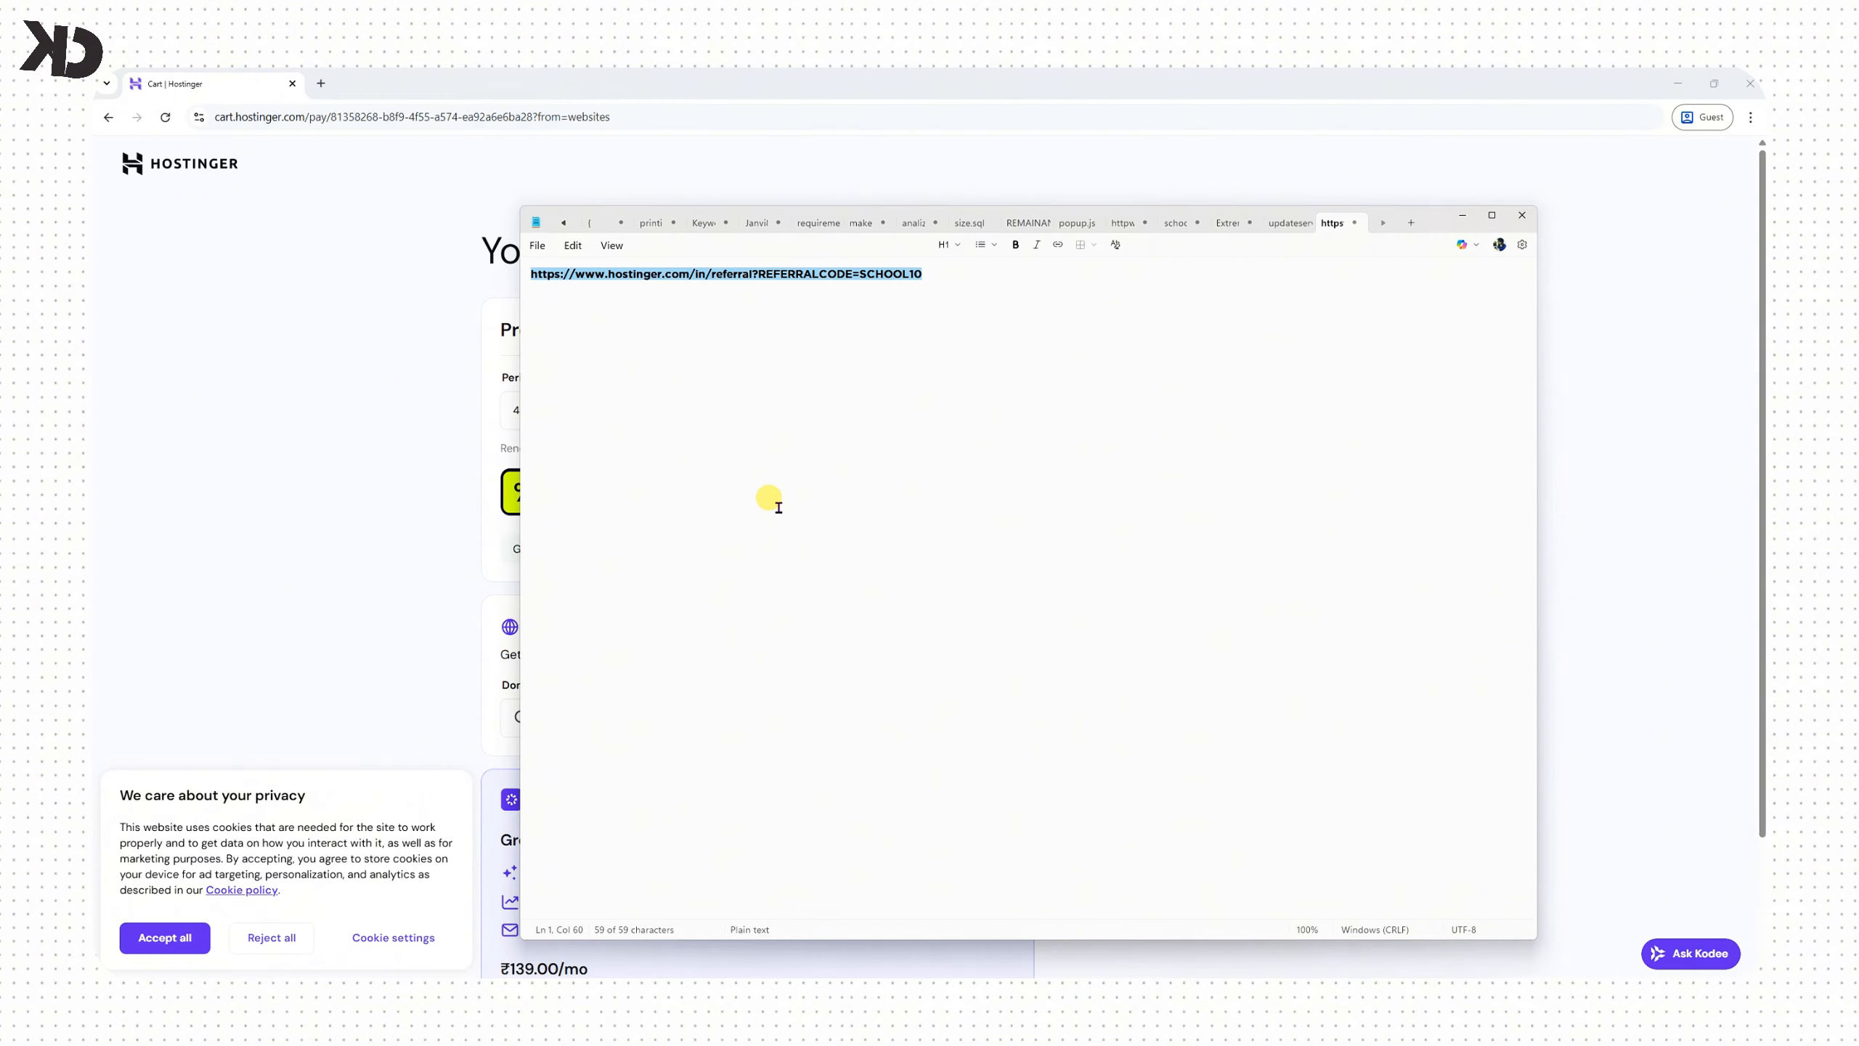
Step: Copy the 20% discount referral link from the slide notes and load it in a new tab
{"action": "left_click", "coordinate": [883, 314]}
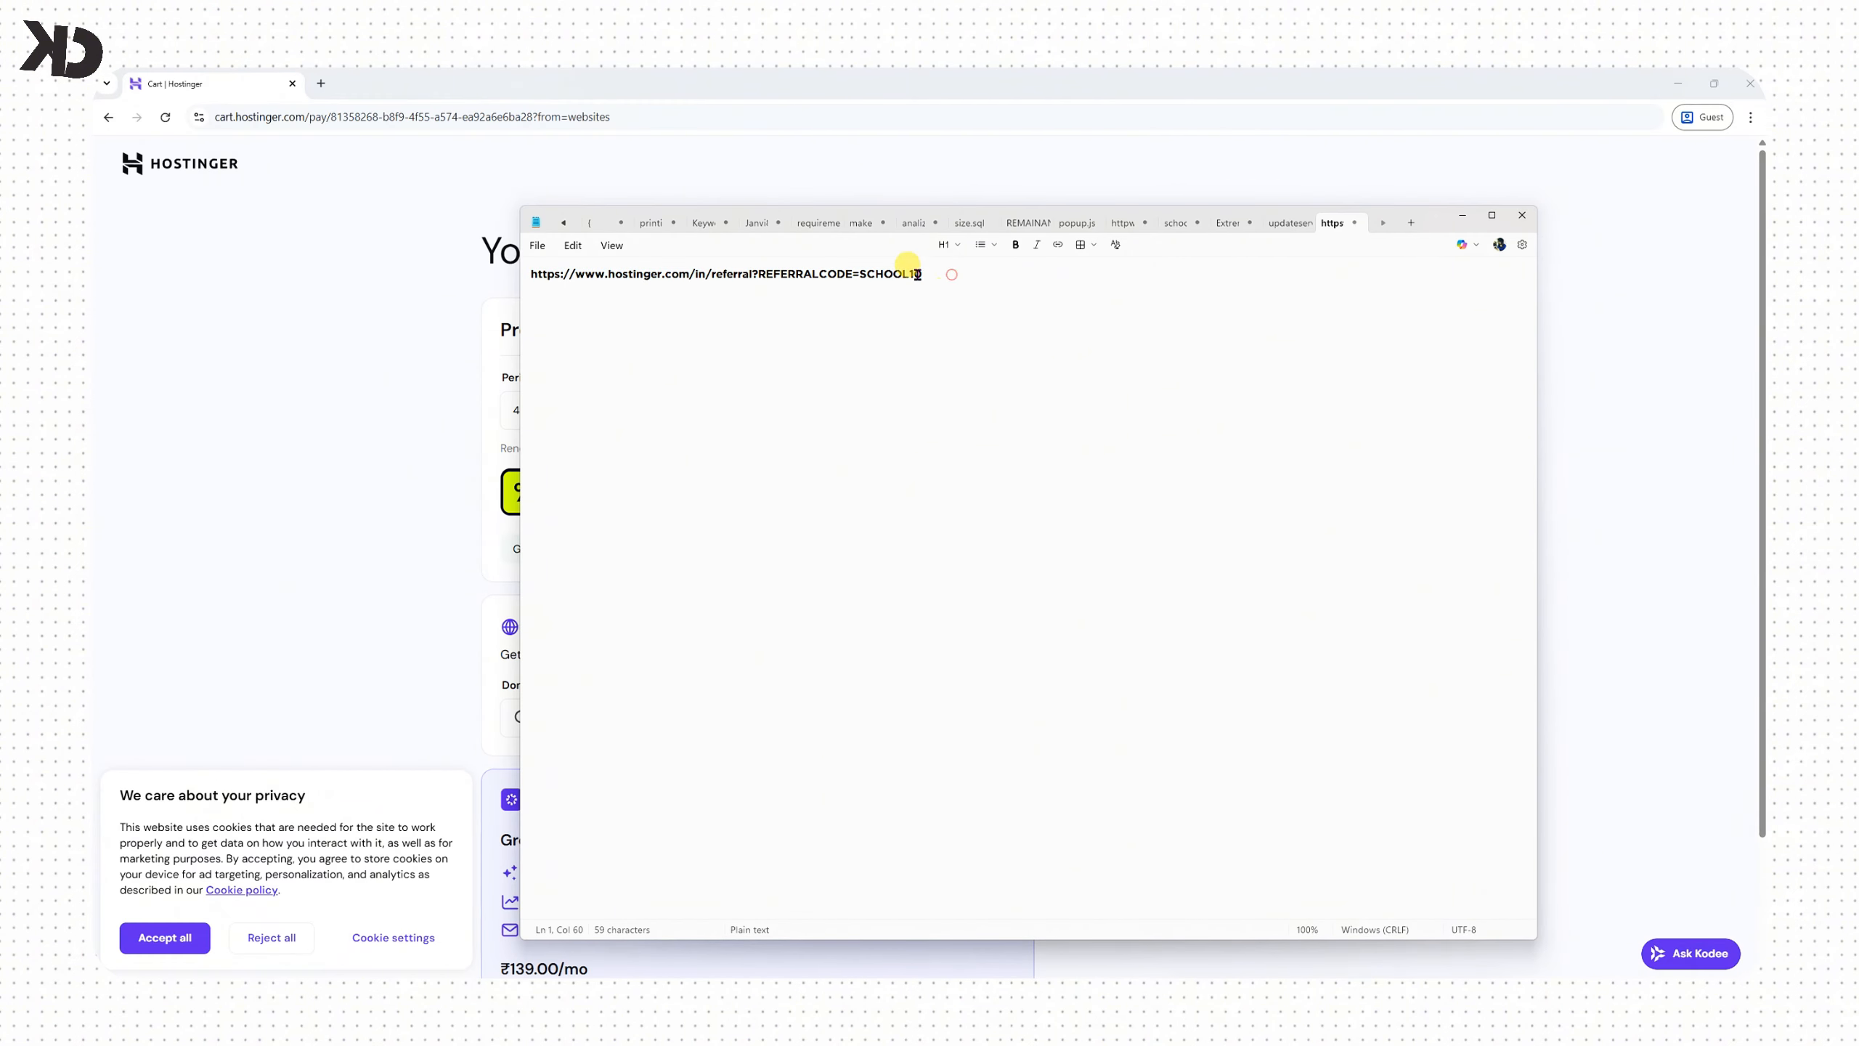
{"action": "left_click_drag", "start_coordinate": [908, 270], "coordinate": [477, 283]}
{"action": "key", "text": "ctrl+c"}
{"action": "left_click", "coordinate": [477, 291]}
{"action": "key", "text": "ctrl+t"}
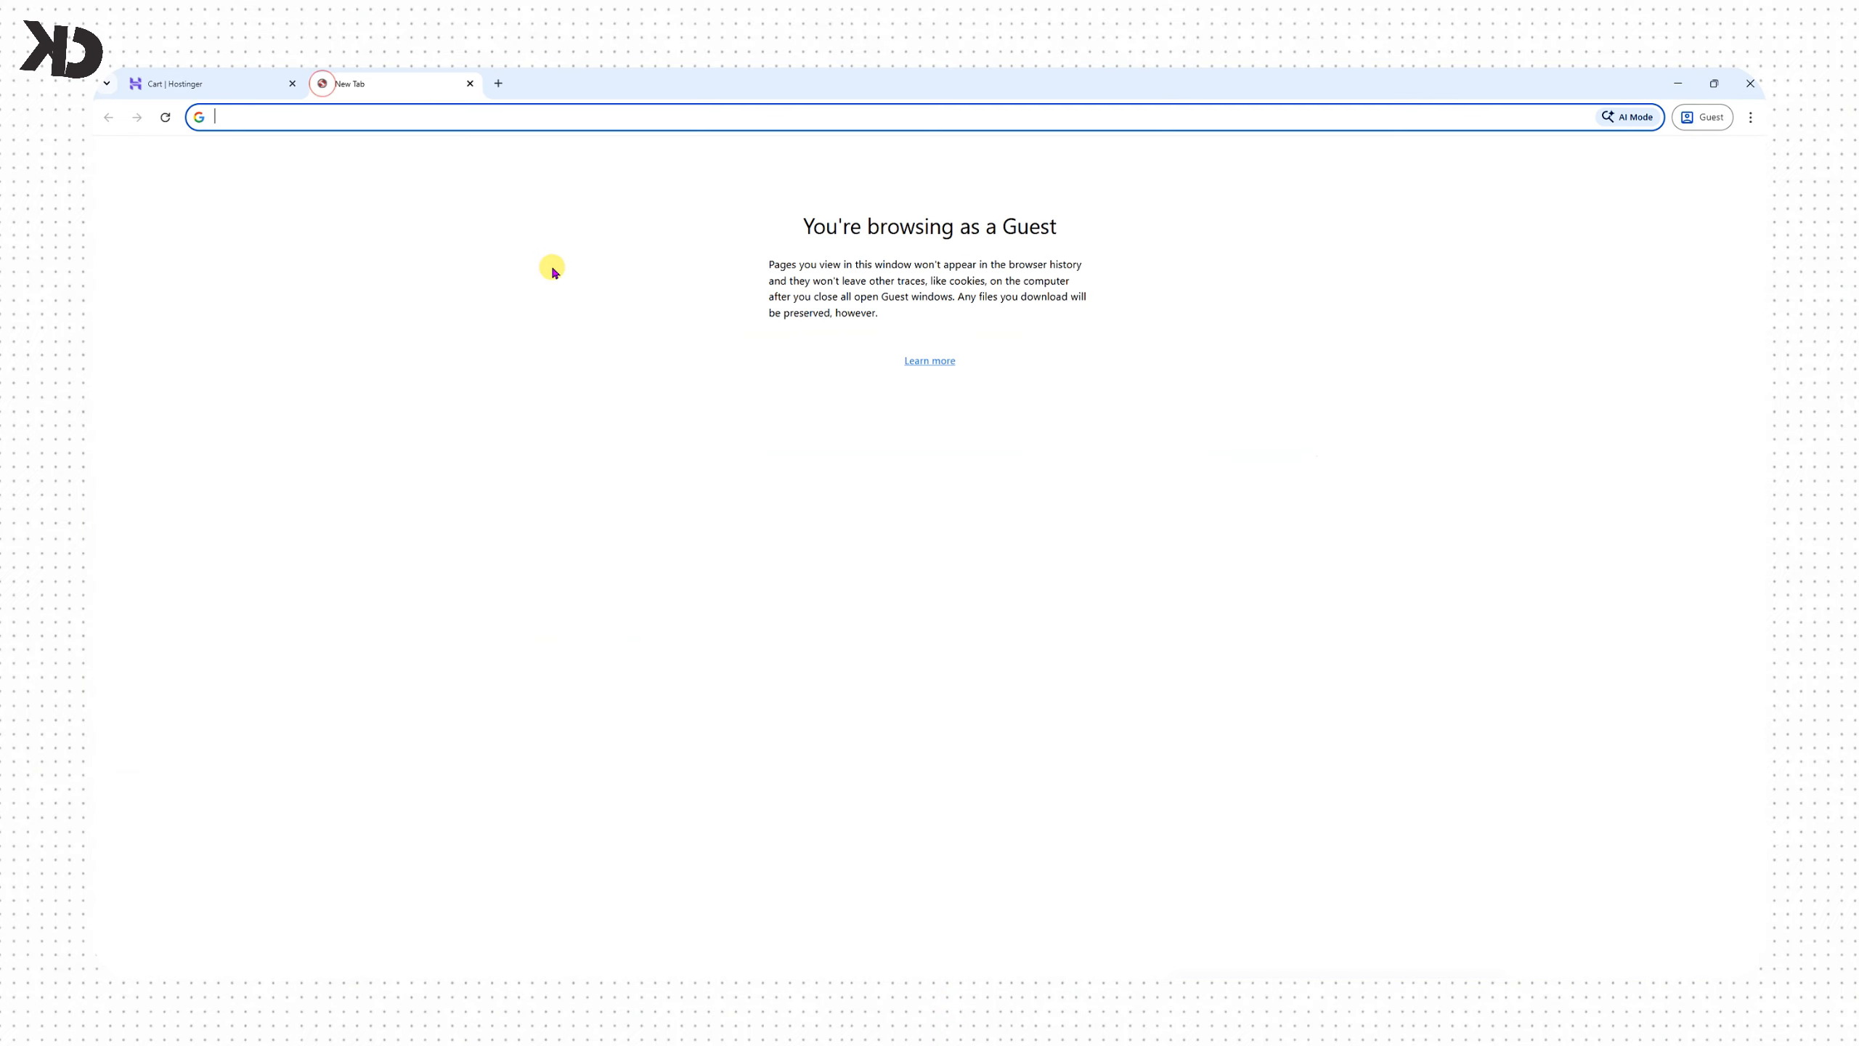
{"action": "key", "text": "ctrl+v"}
{"action": "key", "text": "Return"}
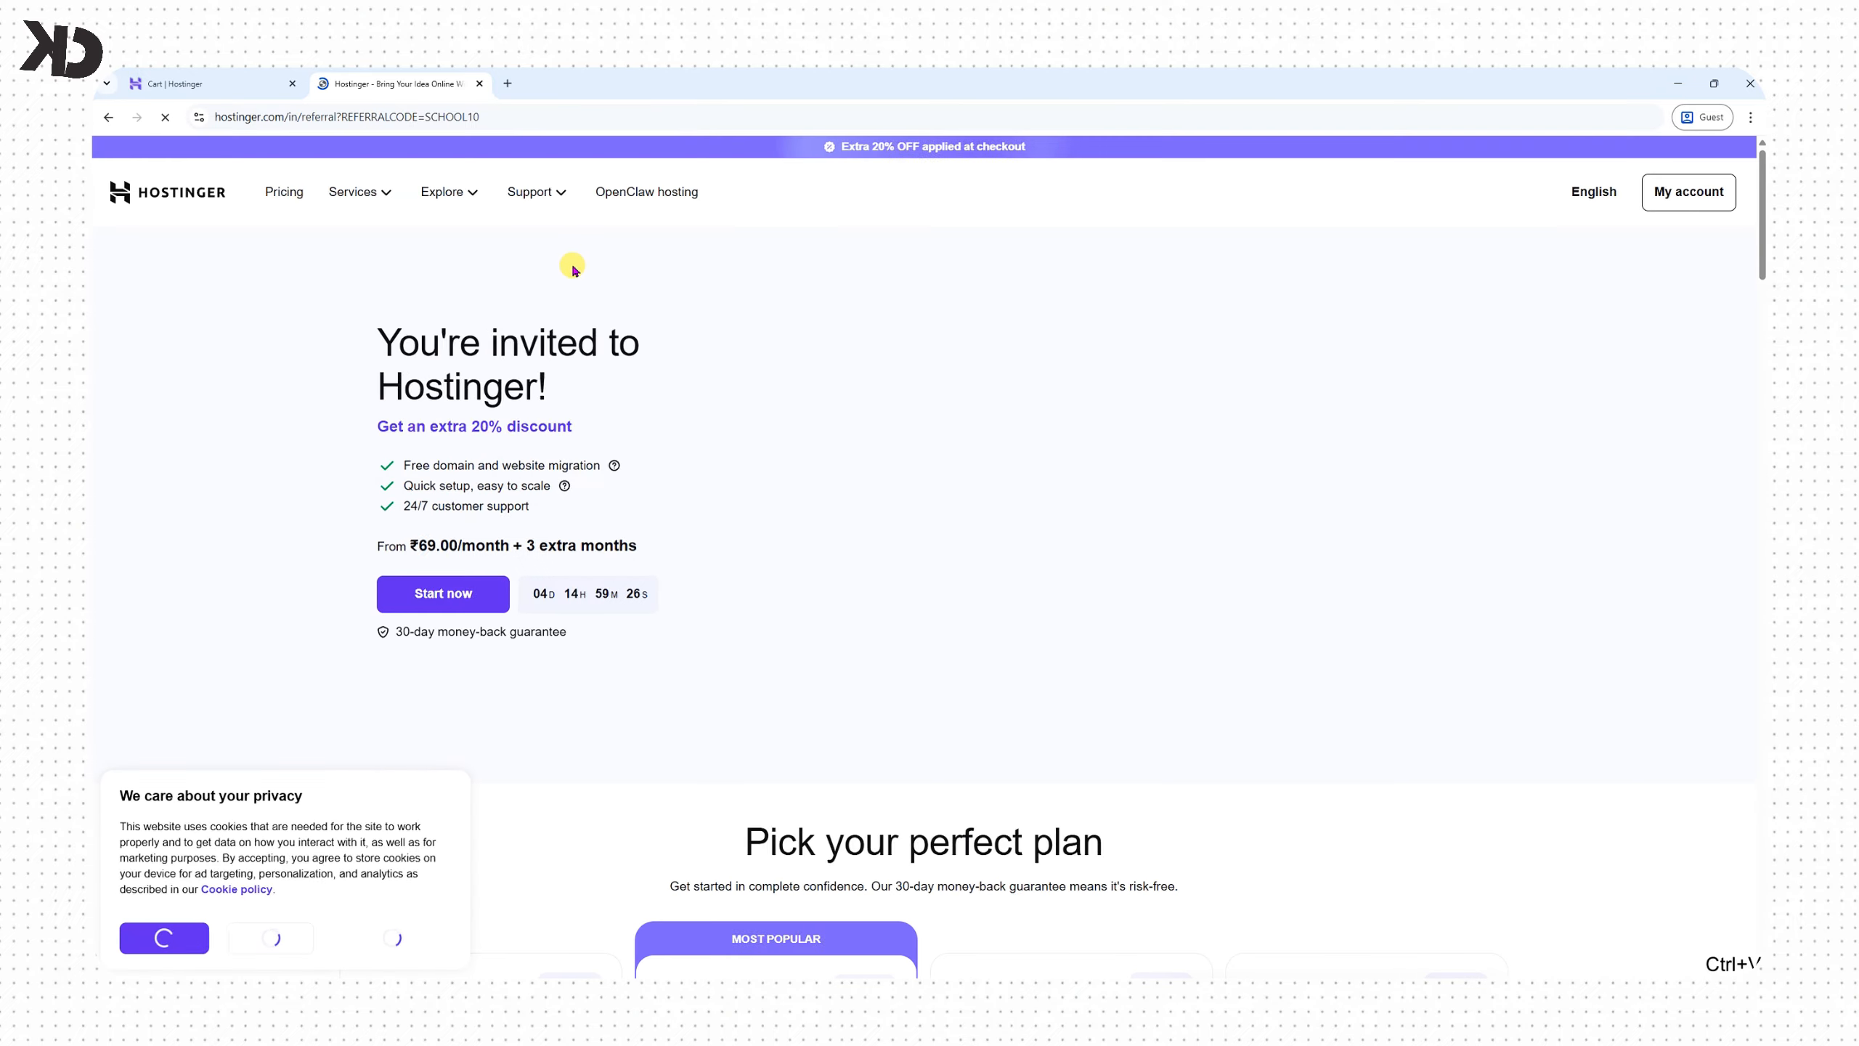
Step: Add the Premium 48-month plan via the referral, comparing ₹5,845.25 against the undiscounted ₹7,306.56
{"action": "scroll", "coordinate": [949, 419], "scroll_direction": "down", "scroll_amount": 3}
{"action": "scroll", "coordinate": [949, 419], "scroll_direction": "down", "scroll_amount": 4}
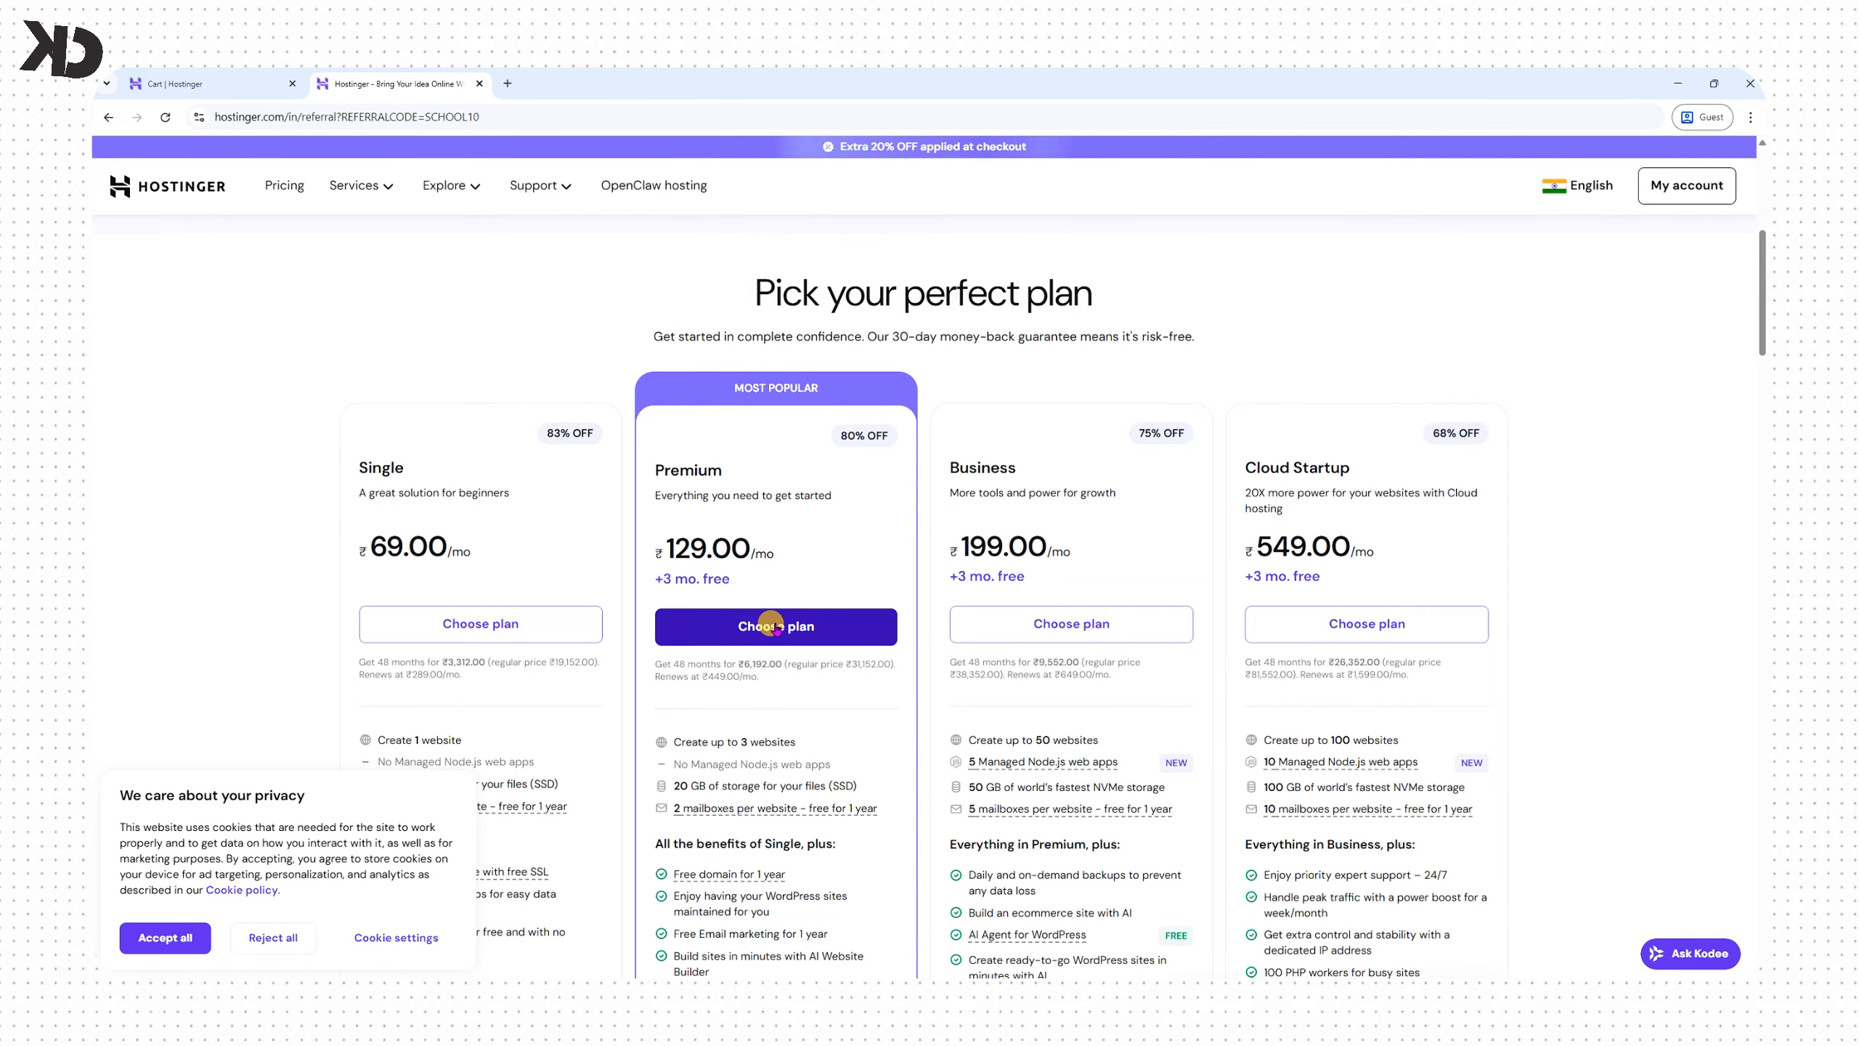
{"action": "left_click", "coordinate": [758, 629]}
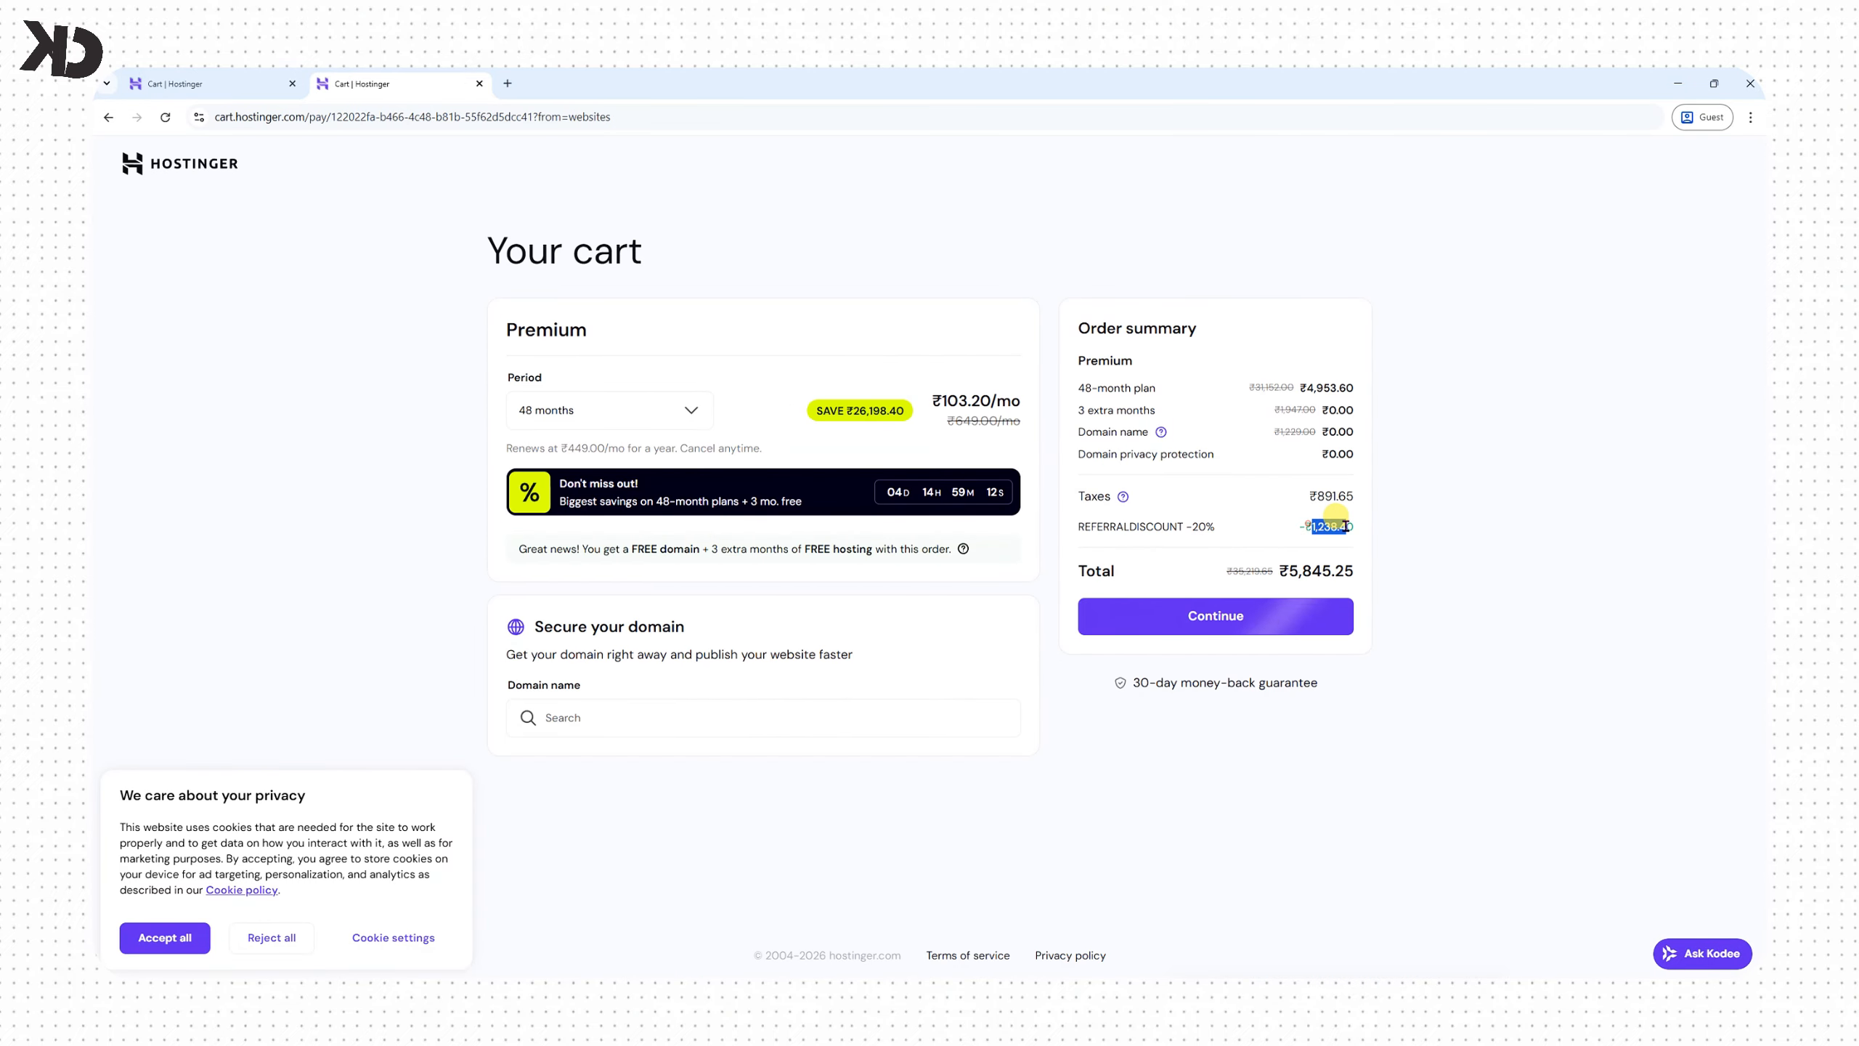
{"action": "left_click_drag", "start_coordinate": [1290, 572], "coordinate": [1309, 571]}
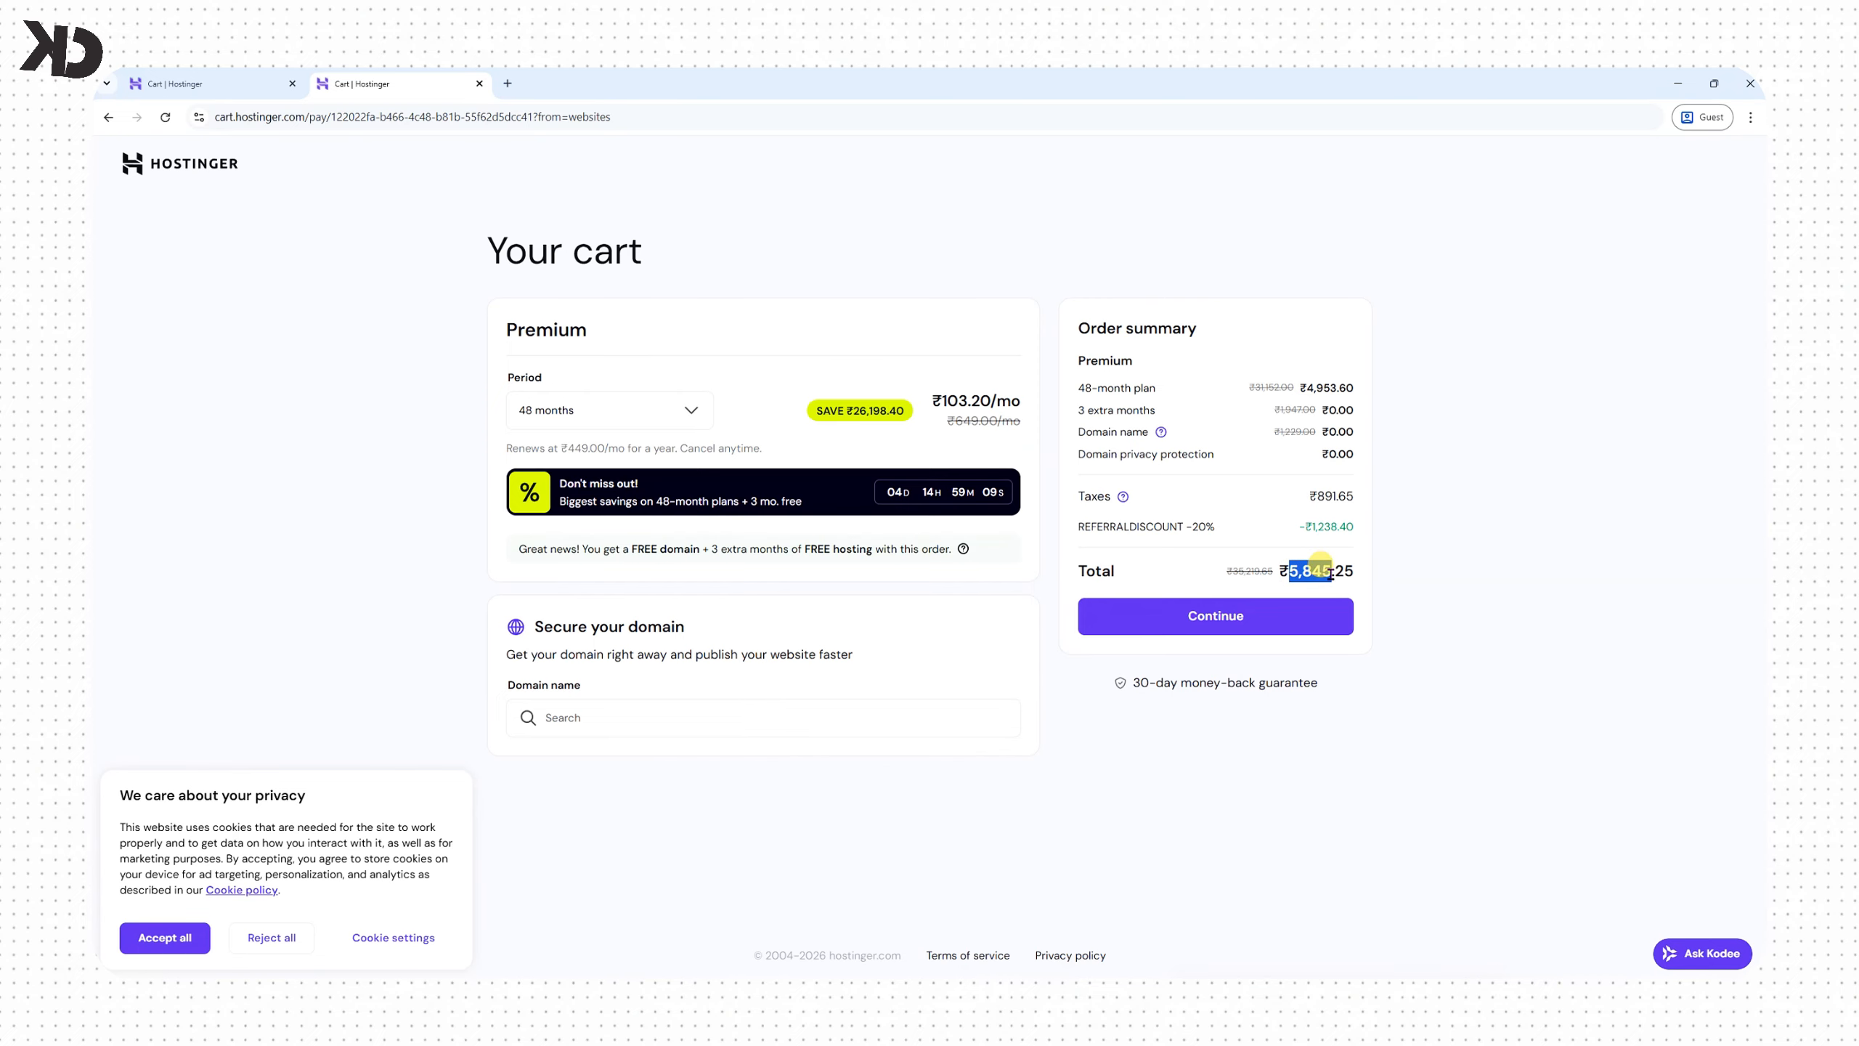
{"action": "key", "text": "ctrl+shift+Tab"}
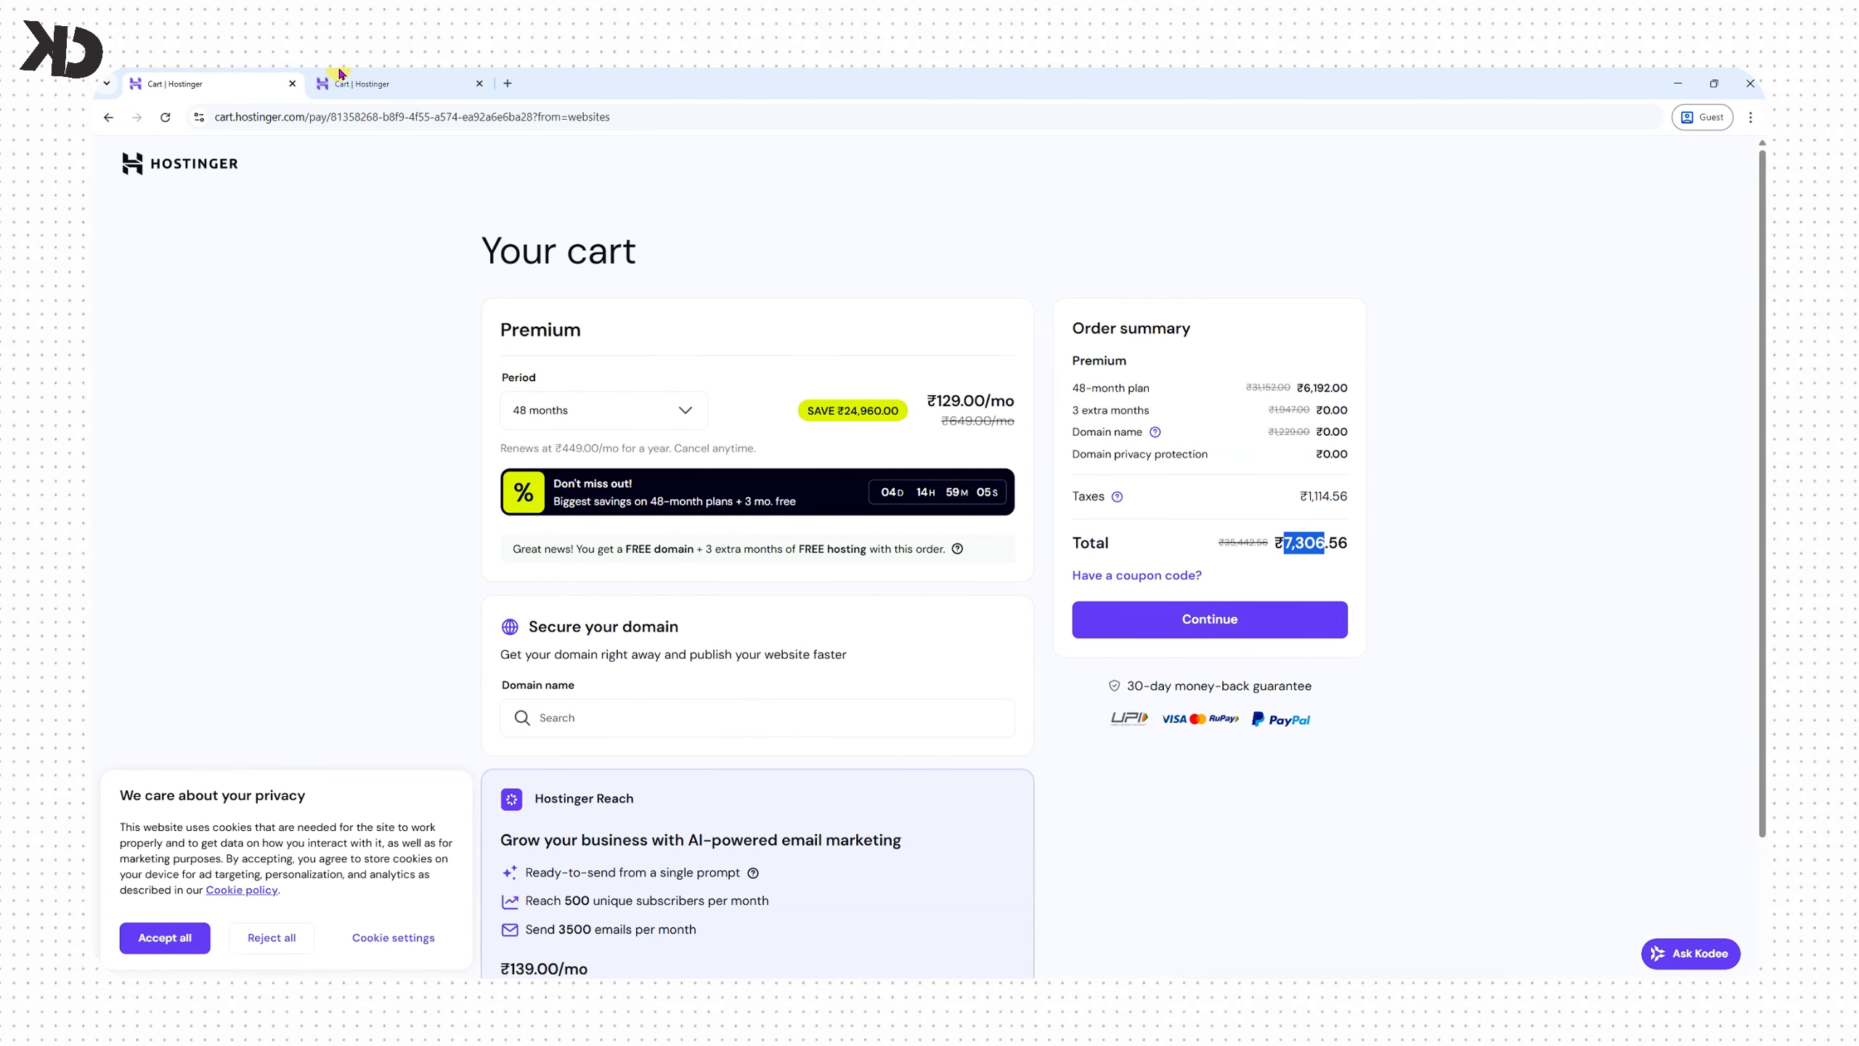
{"action": "key", "text": "ctrl+Tab"}
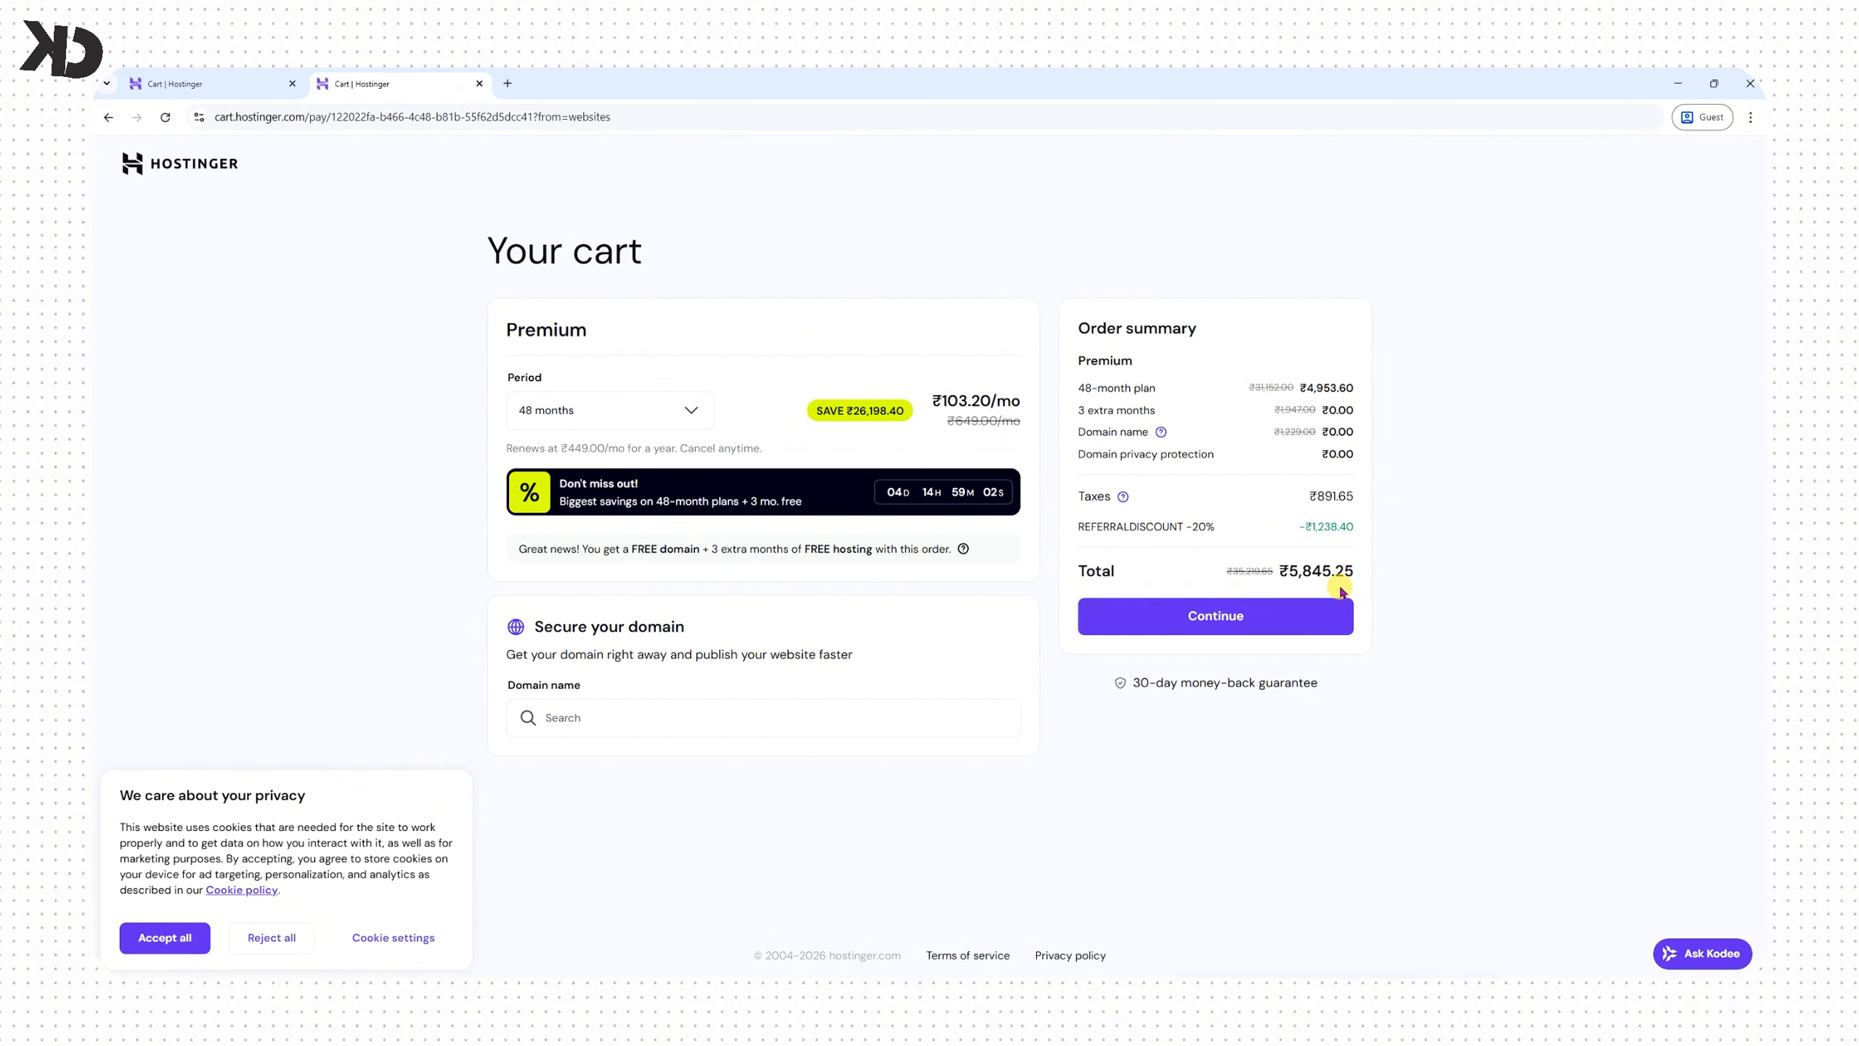
Step: Continue from the order summary to the Register form's email and password fields, reaching the hPanel dashboard
{"action": "left_click", "coordinate": [1233, 628]}
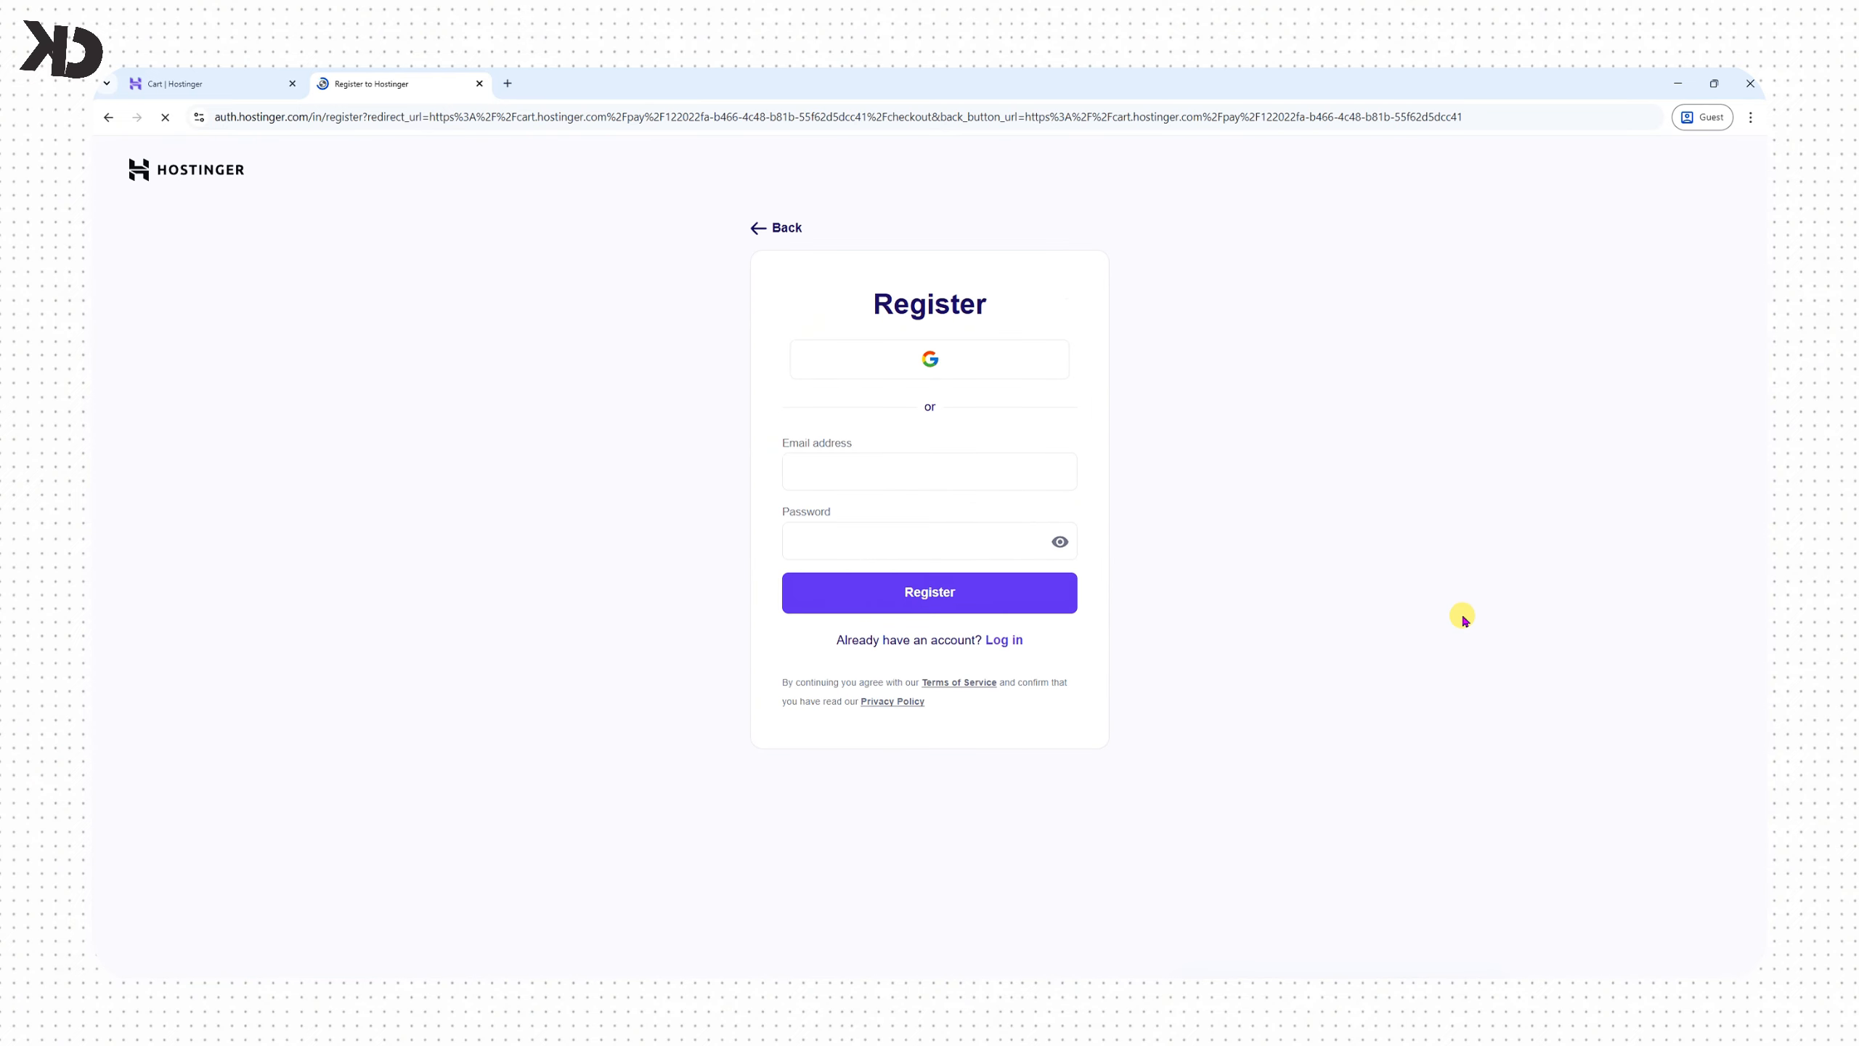
{"action": "left_click", "coordinate": [908, 531]}
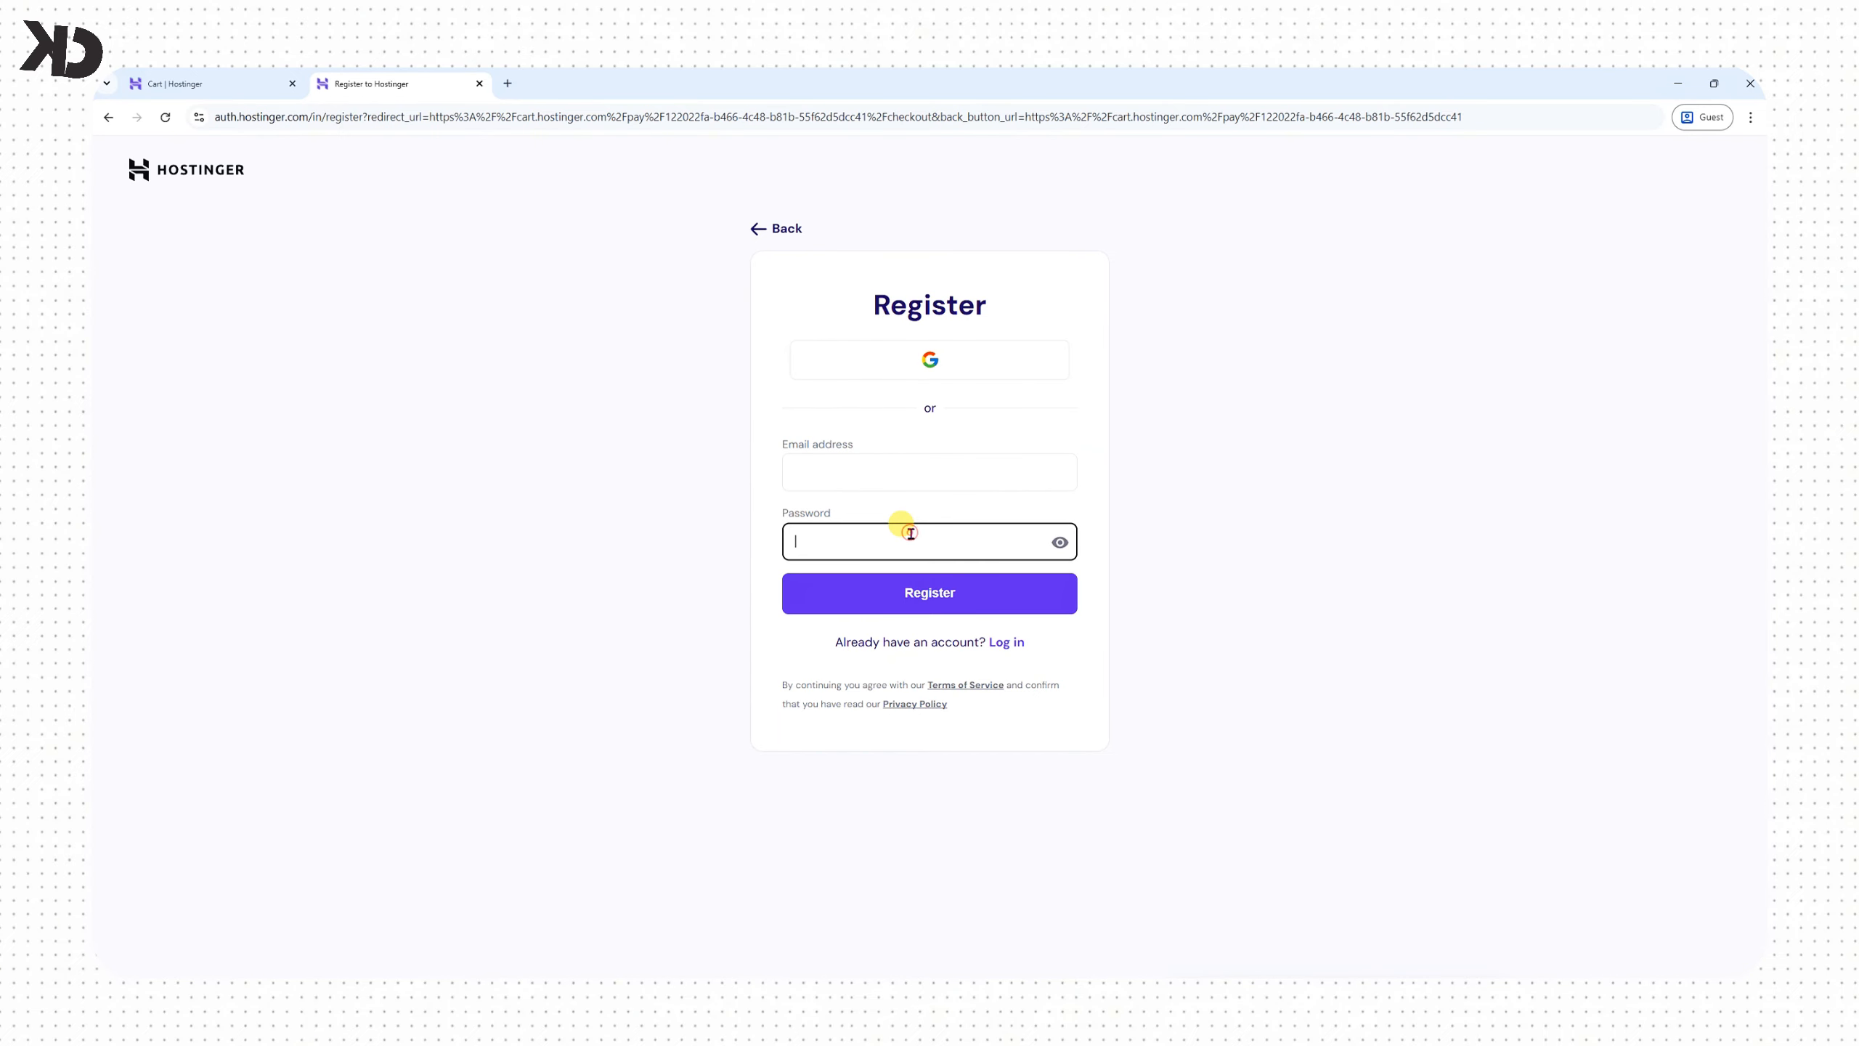
{"action": "left_click", "coordinate": [893, 476]}
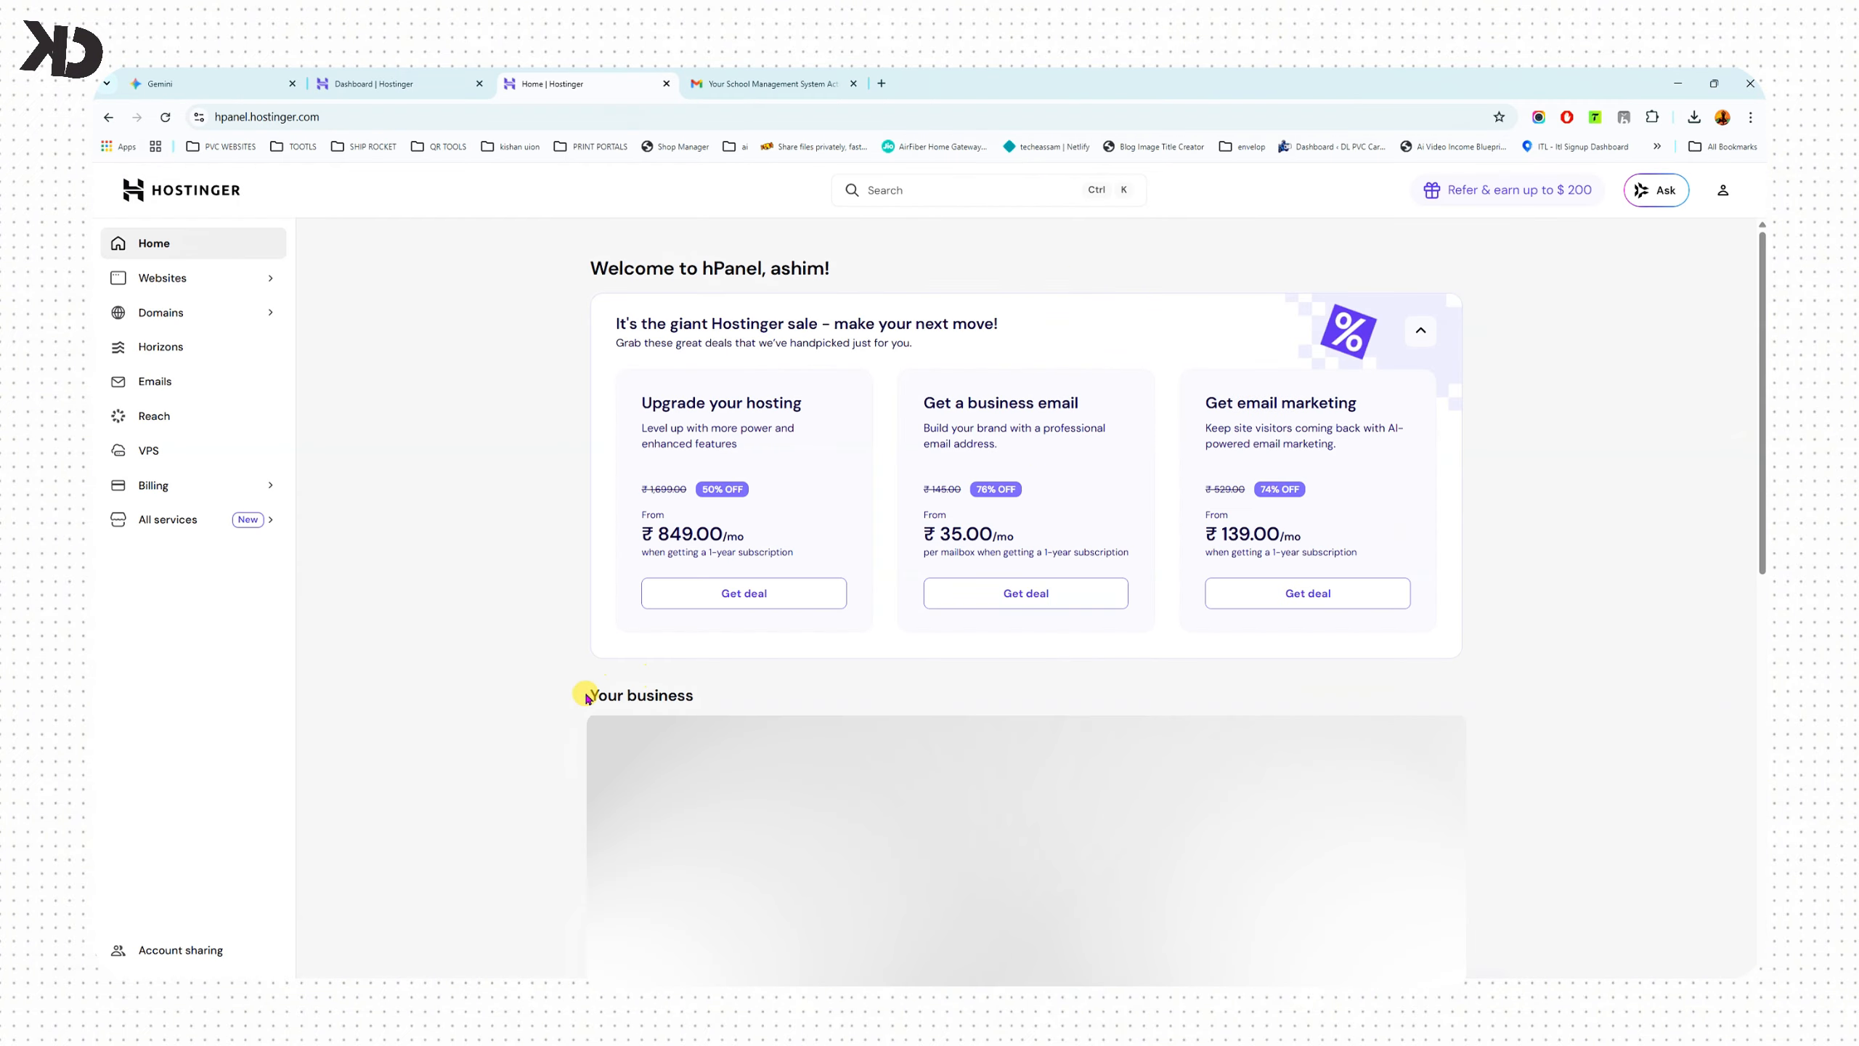
{"action": "left_click_drag", "start_coordinate": [587, 694], "coordinate": [801, 708]}
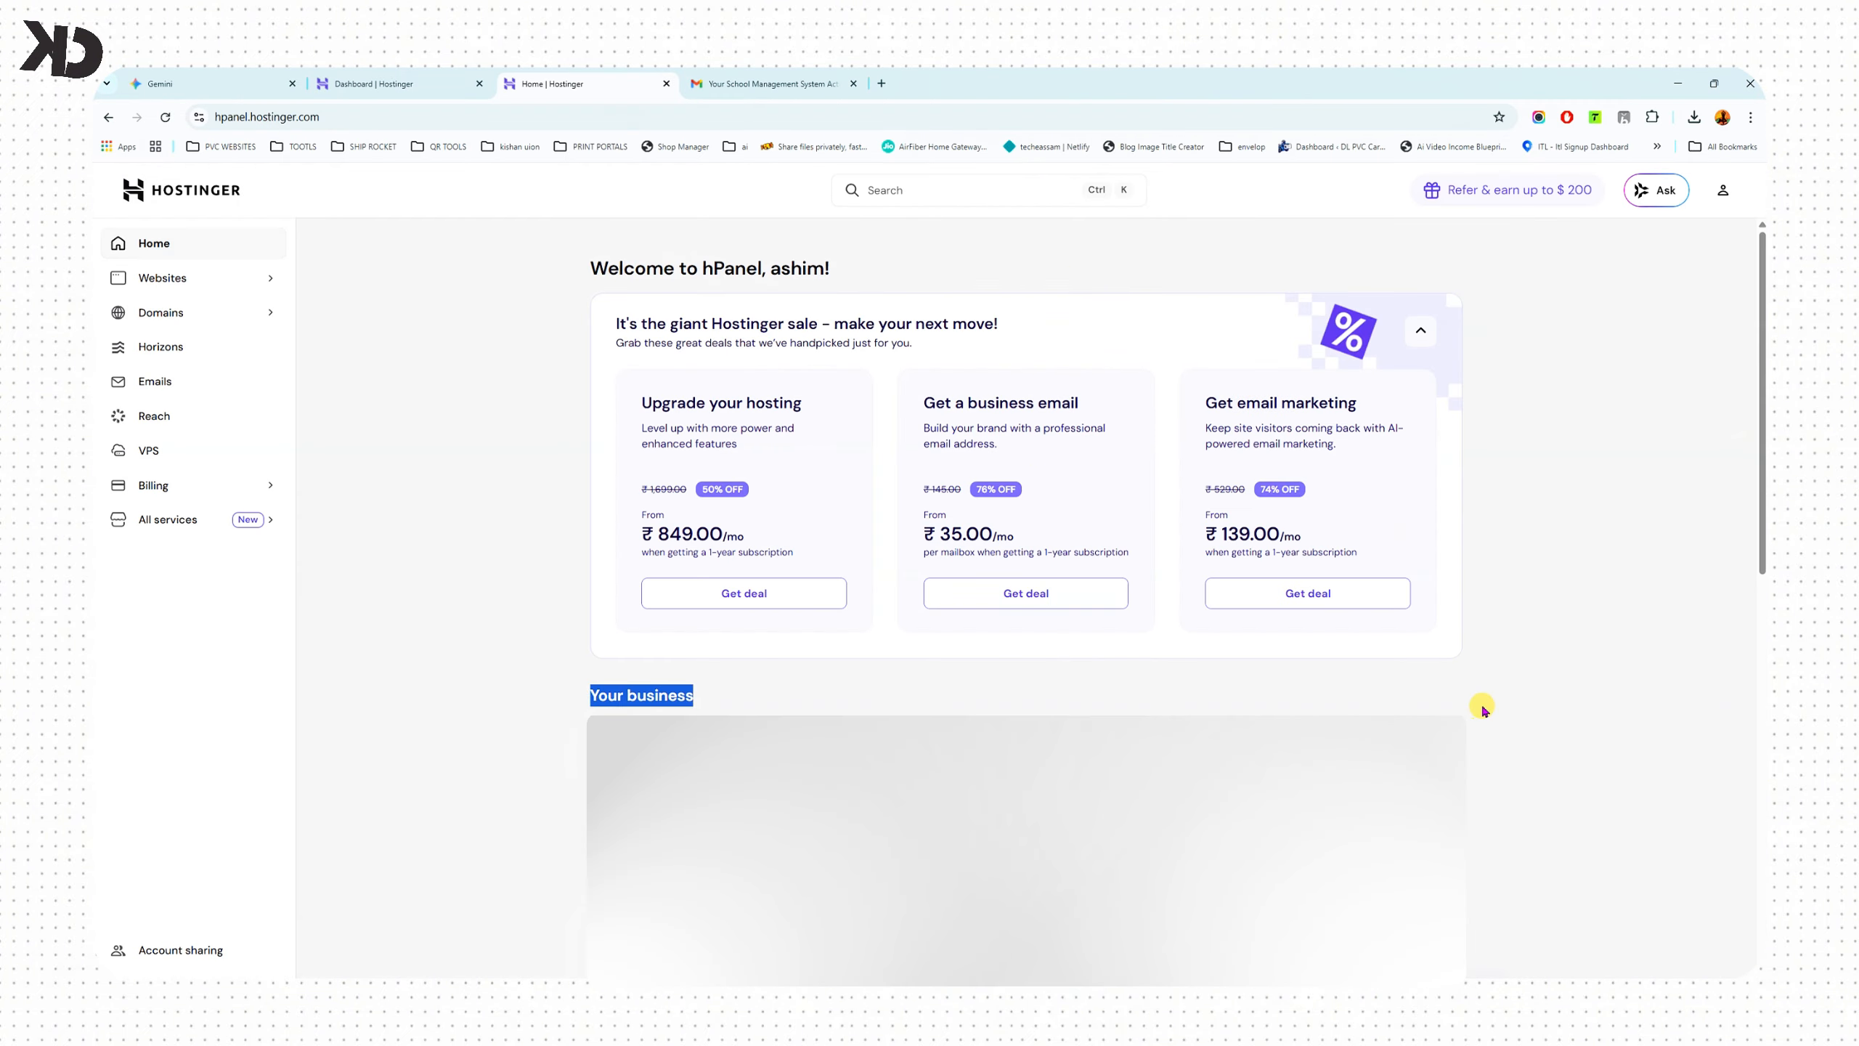
Step: Visit Domains > Domain portfolio in the hPanel sidebar, then open the Websites list
{"action": "left_click", "coordinate": [1464, 692]}
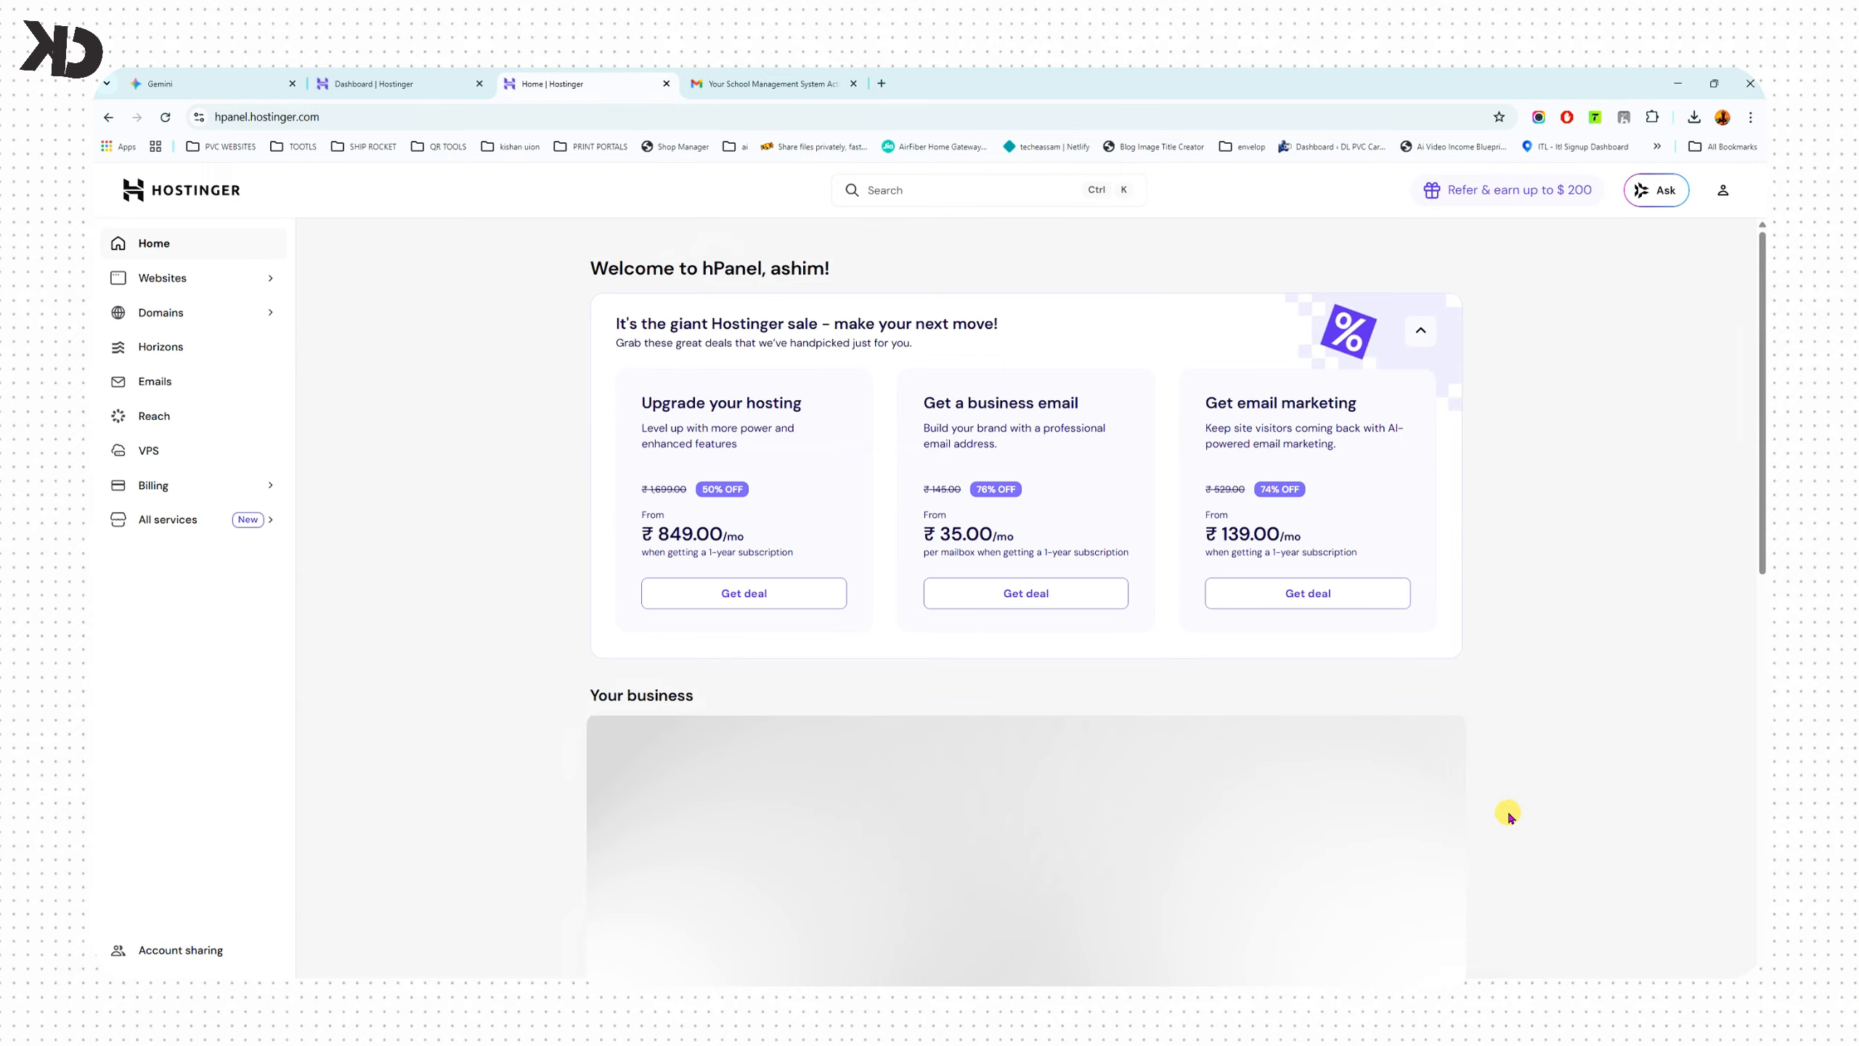
{"action": "left_click", "coordinate": [194, 311]}
{"action": "left_click", "coordinate": [194, 346]}
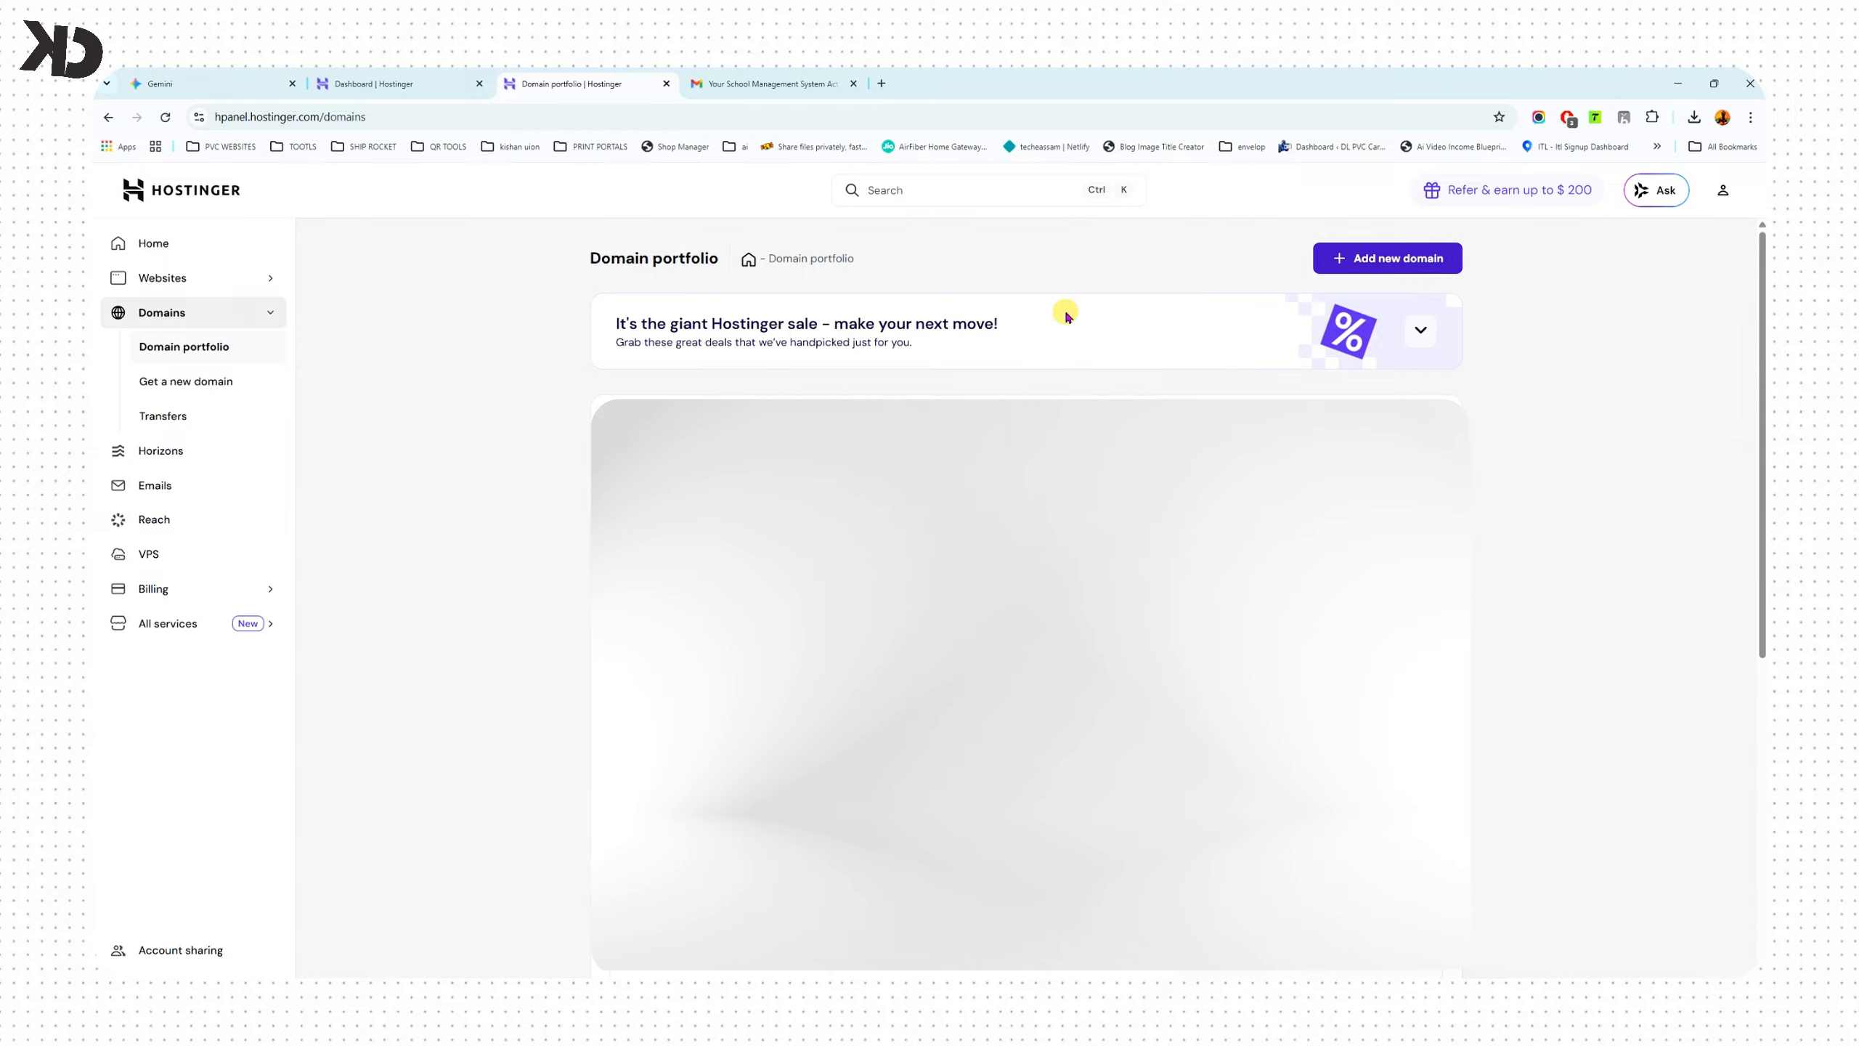
{"action": "left_click", "coordinate": [180, 278]}
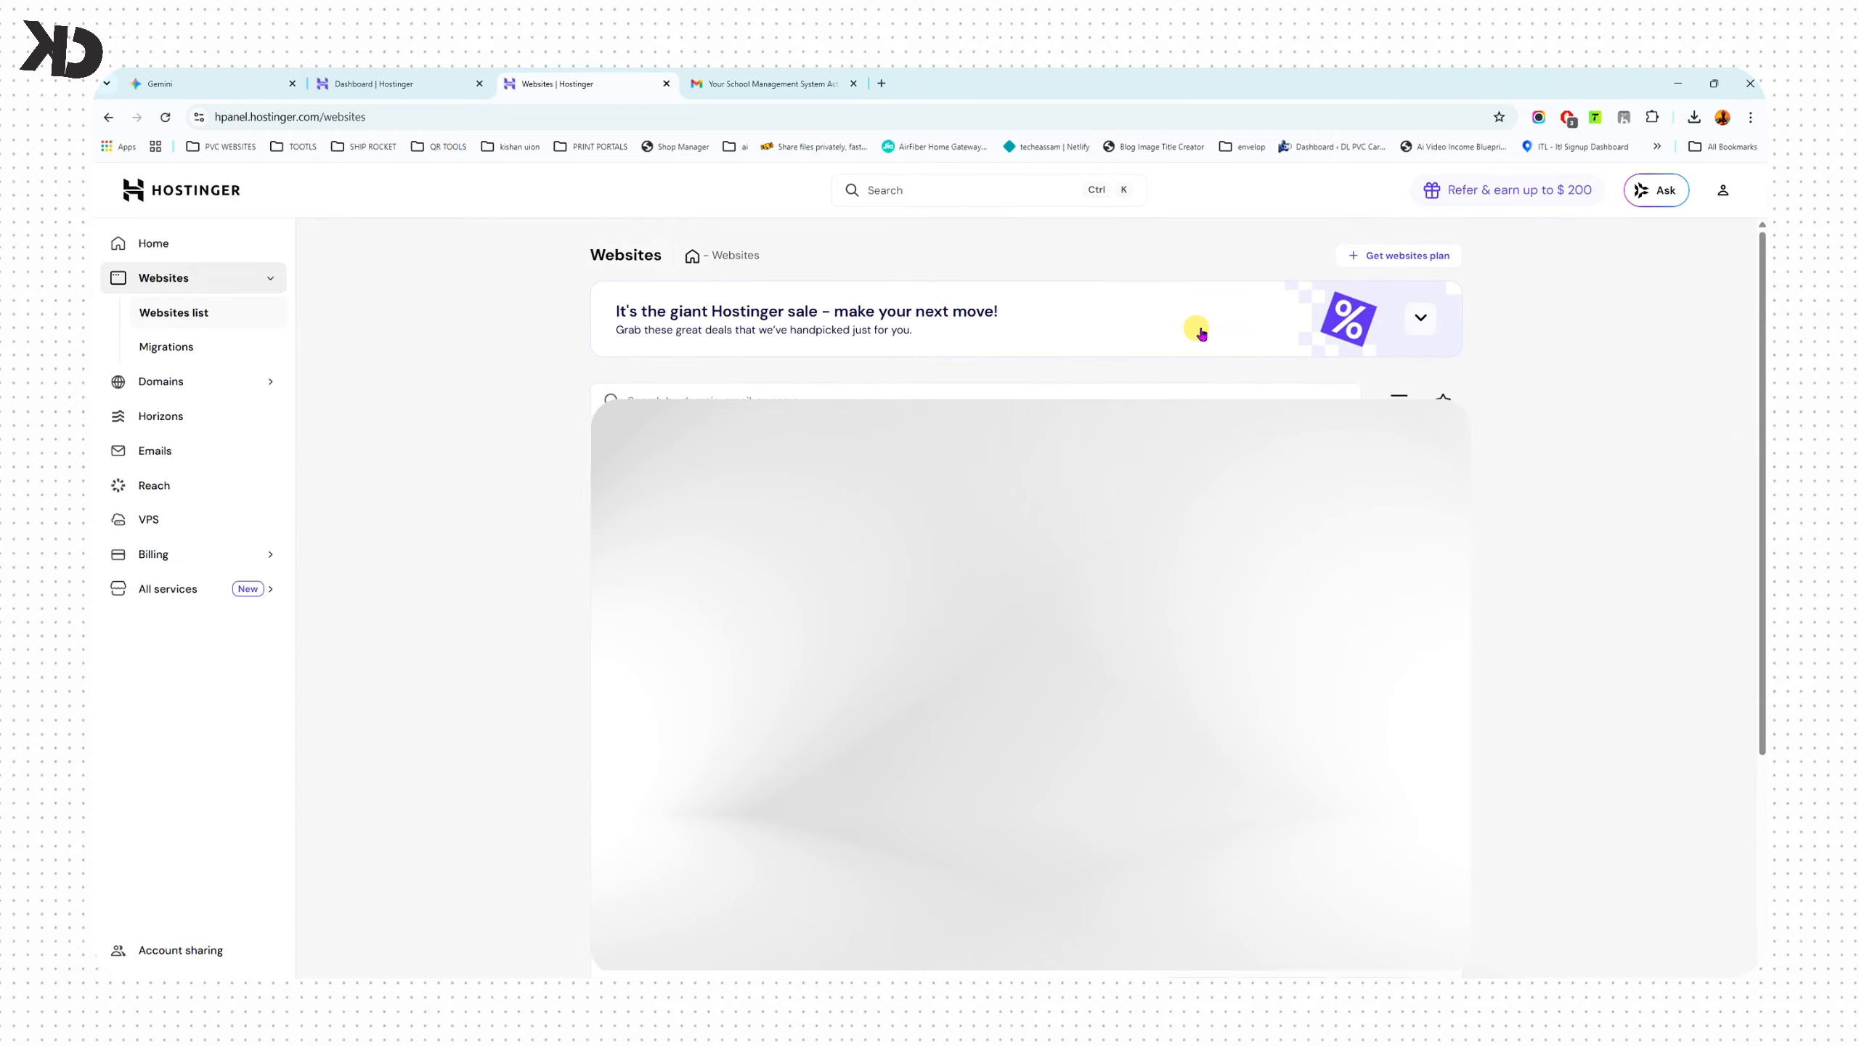
Step: Choose Add website > Custom PHP/HTML website
{"action": "left_click", "coordinate": [1363, 489]}
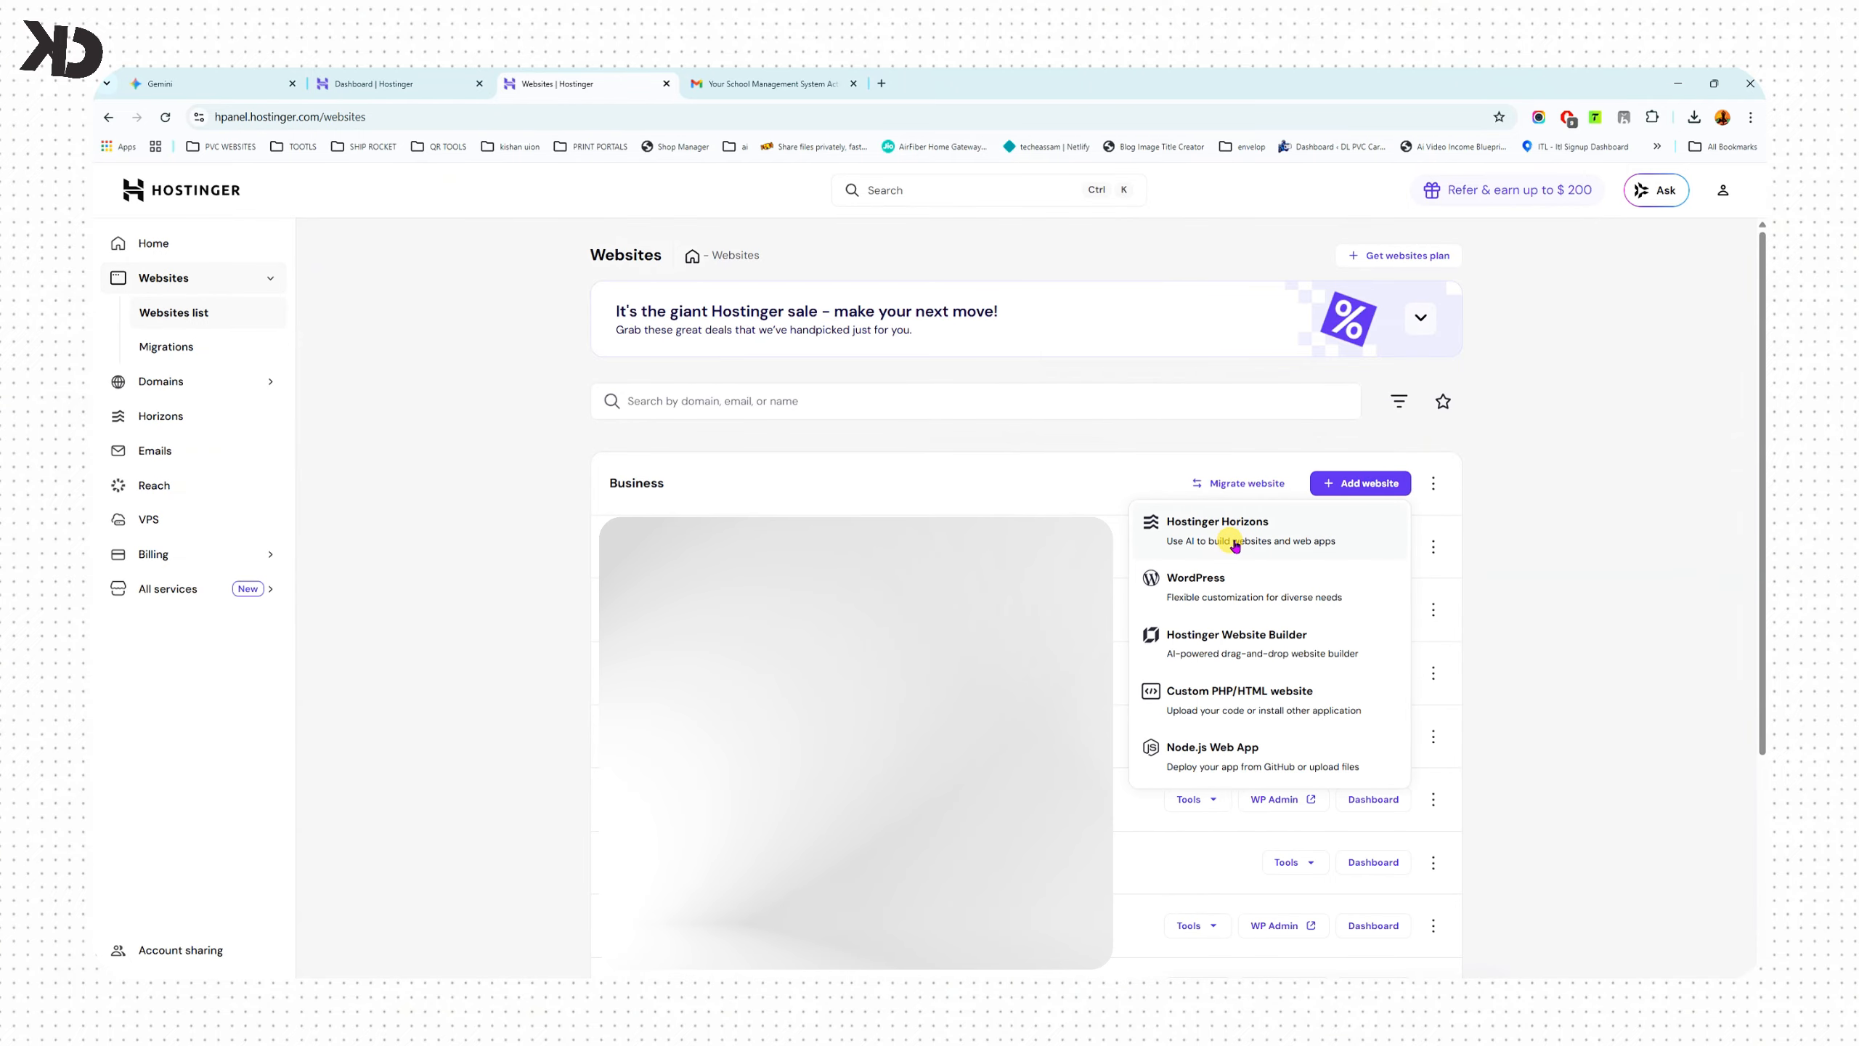
{"action": "left_click", "coordinate": [1215, 711]}
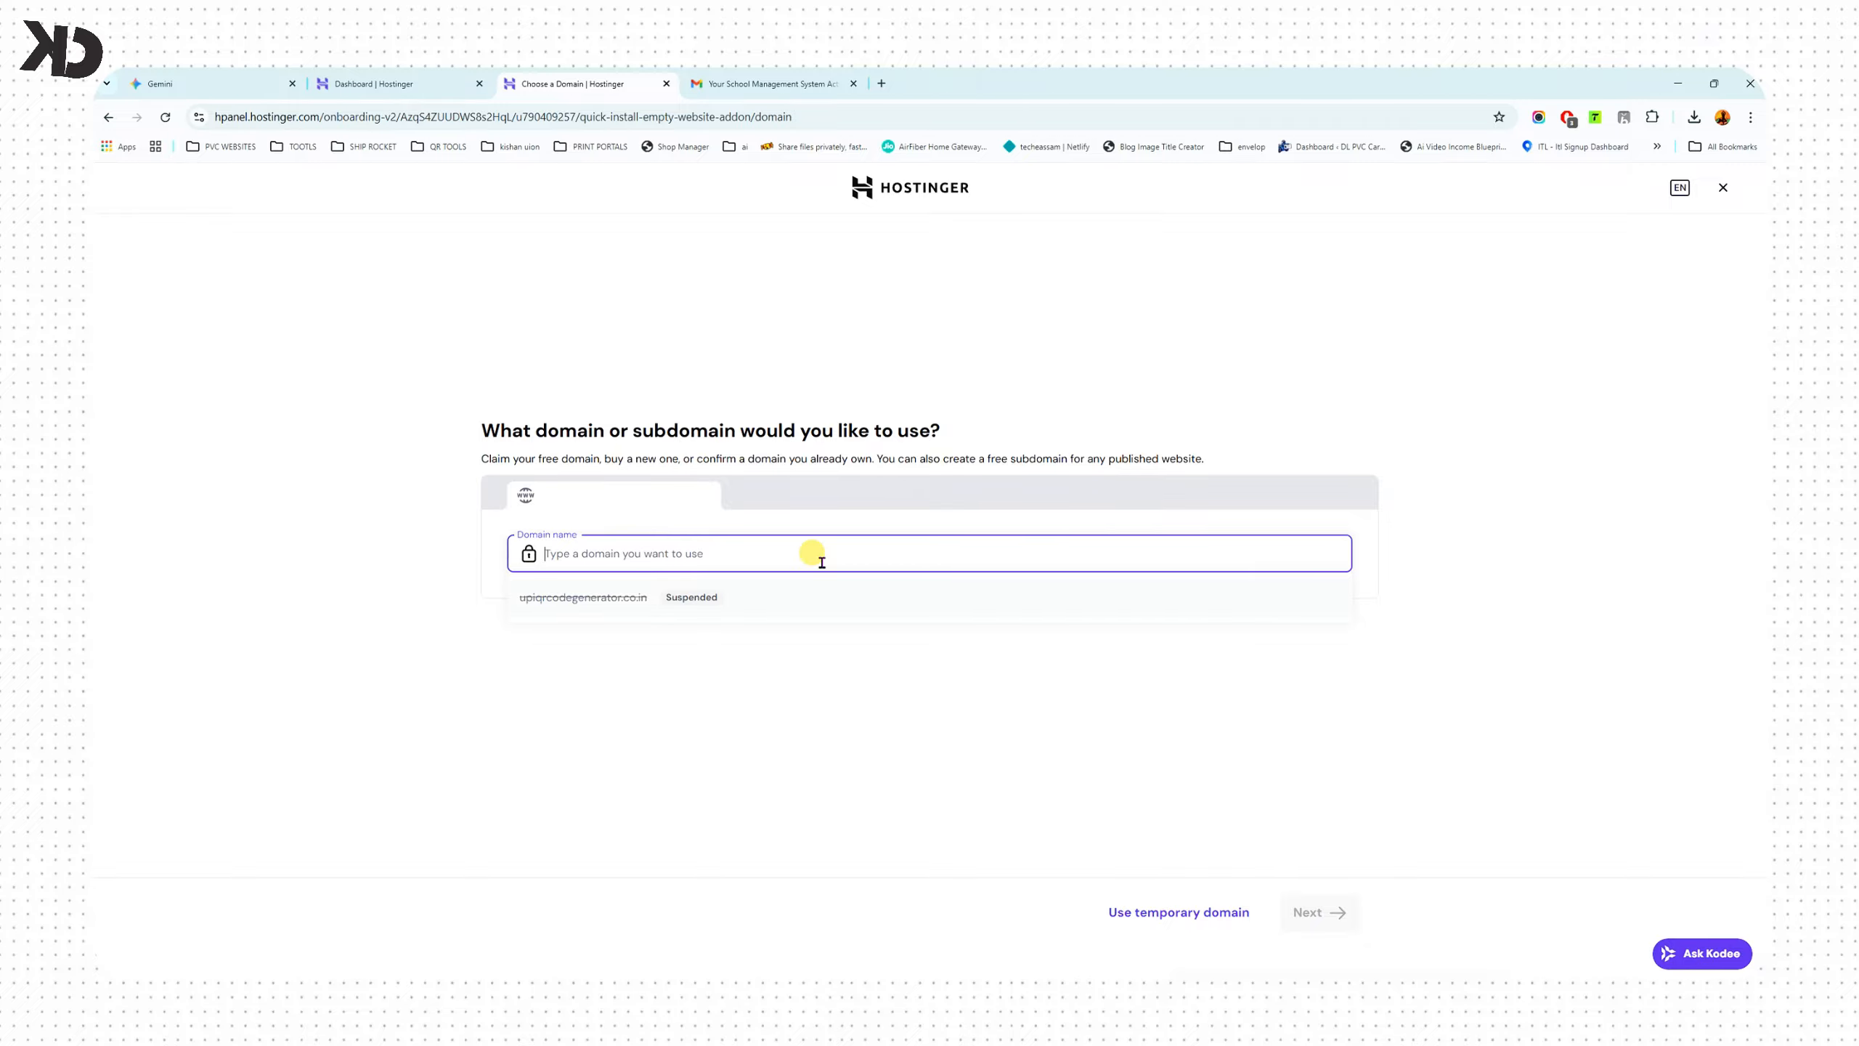
Step: Enter abc.com as the new website's domain, bringing up its TXT verification record, then return to the dashboard
{"action": "type", "text": "abc.c"}
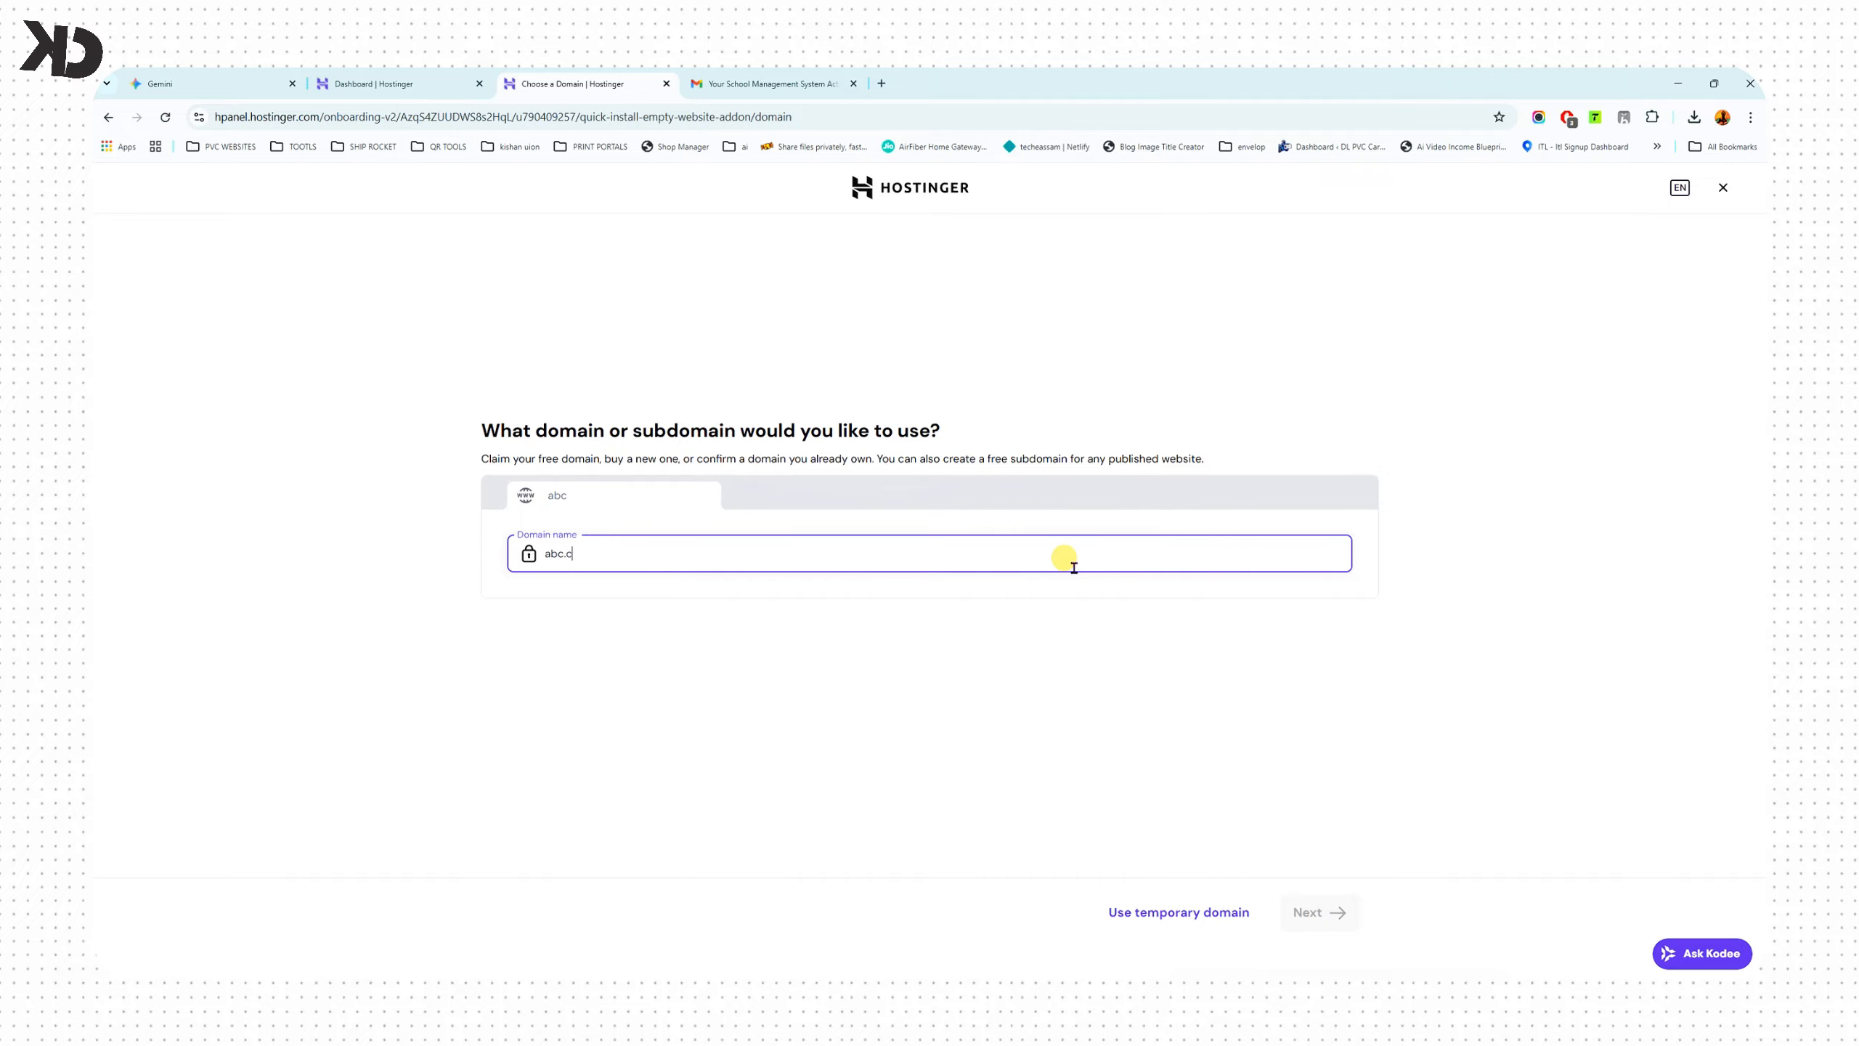
{"action": "type", "text": "om"}
{"action": "left_click", "coordinate": [1360, 798]}
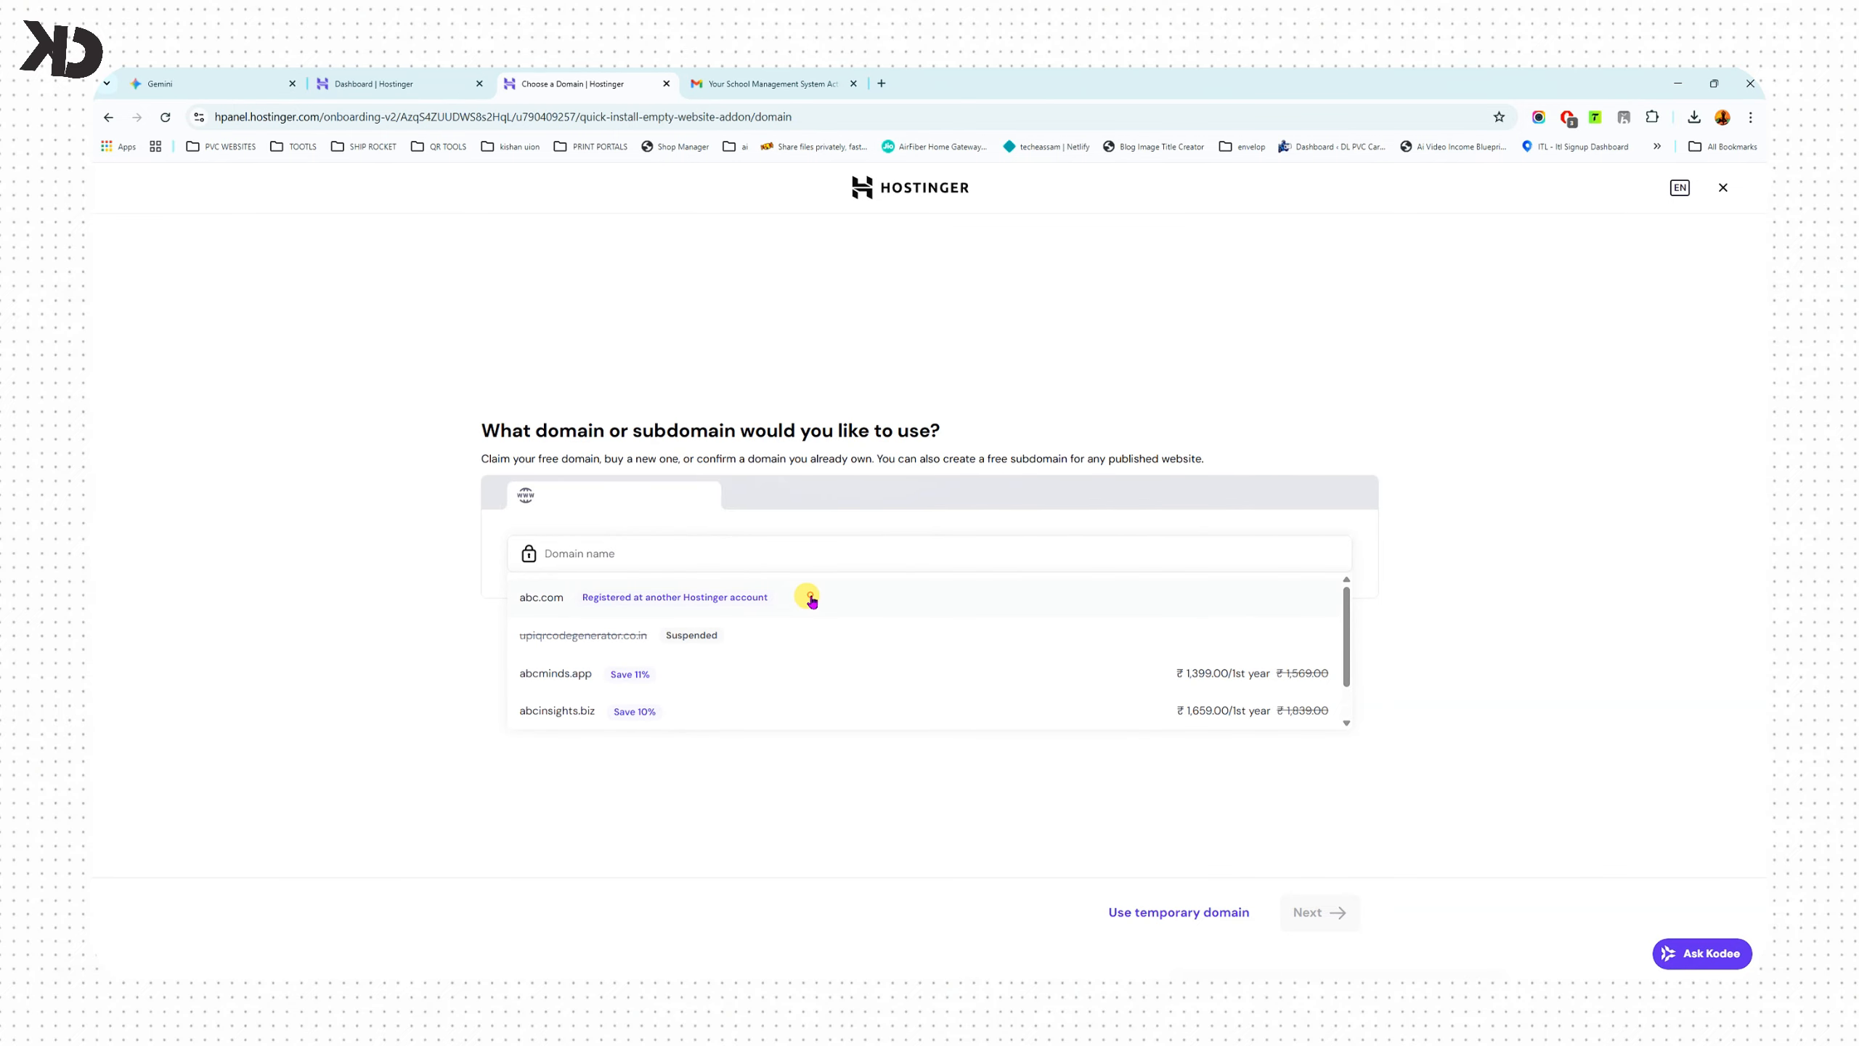
{"action": "left_click", "coordinate": [811, 598]}
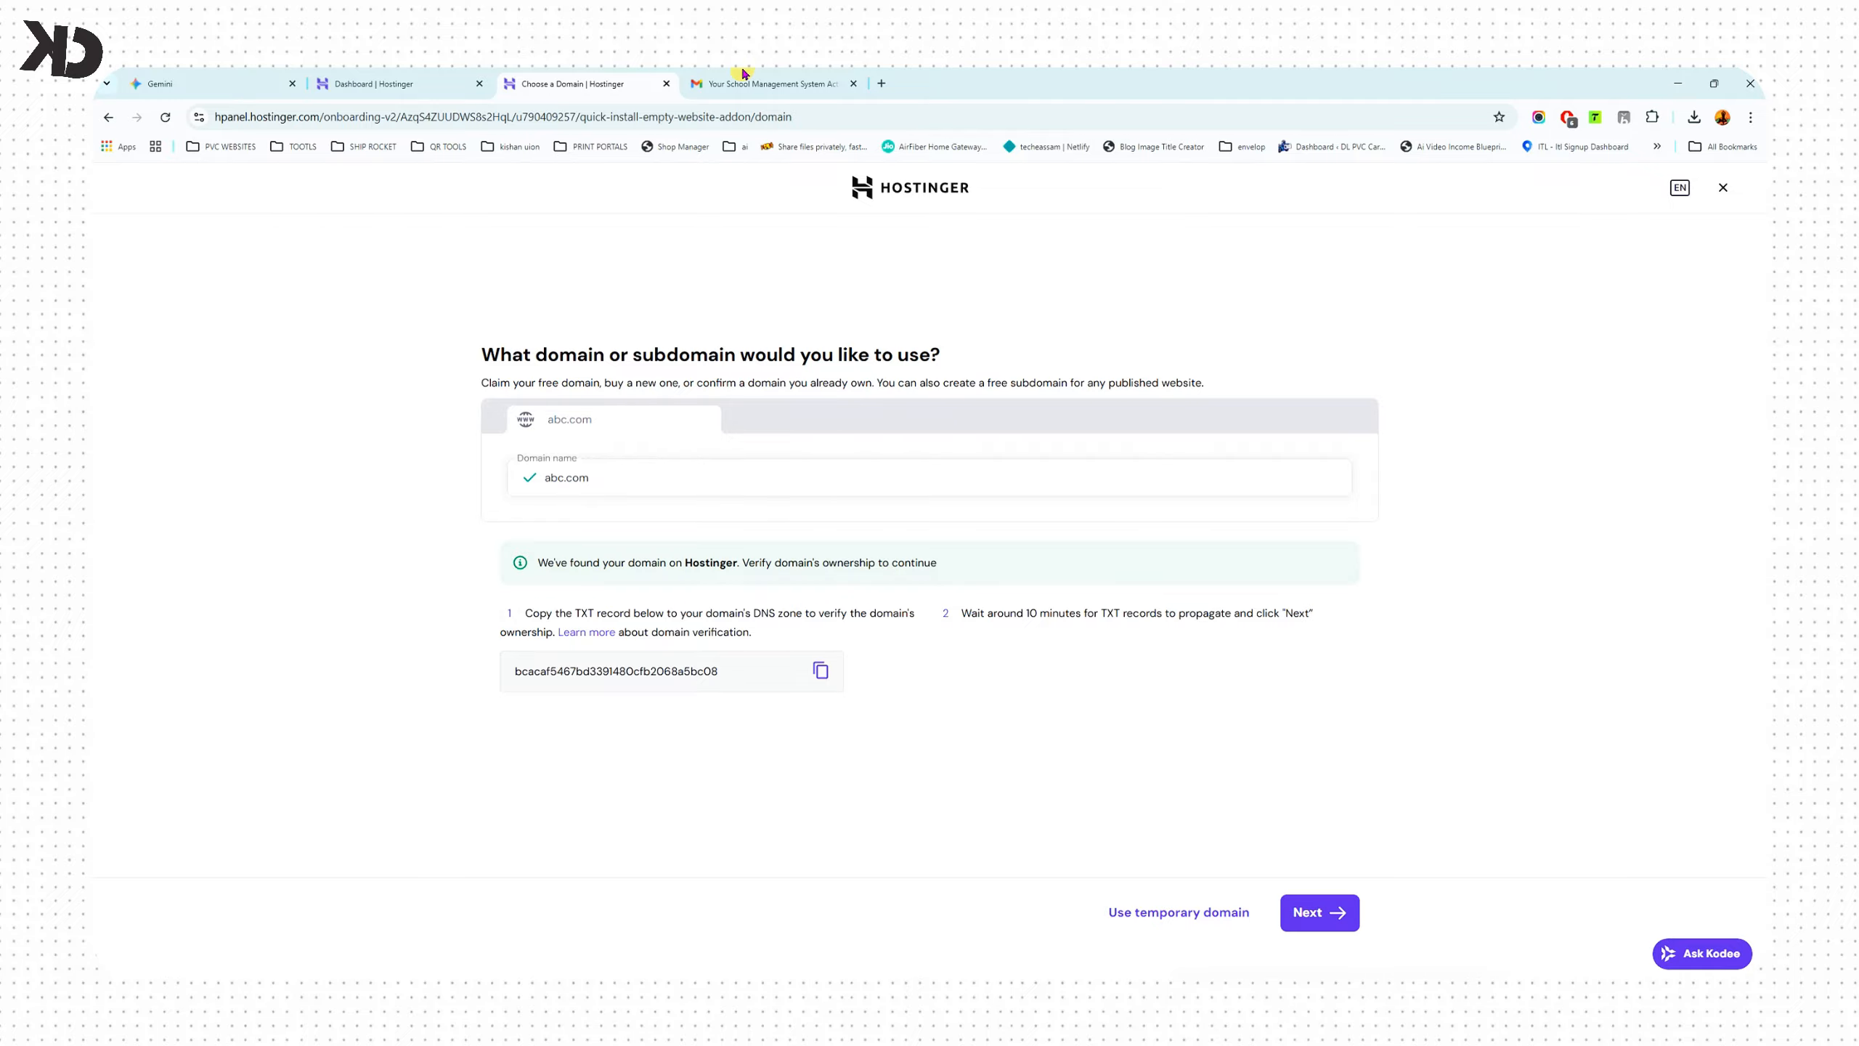
{"action": "left_click", "coordinate": [410, 83]}
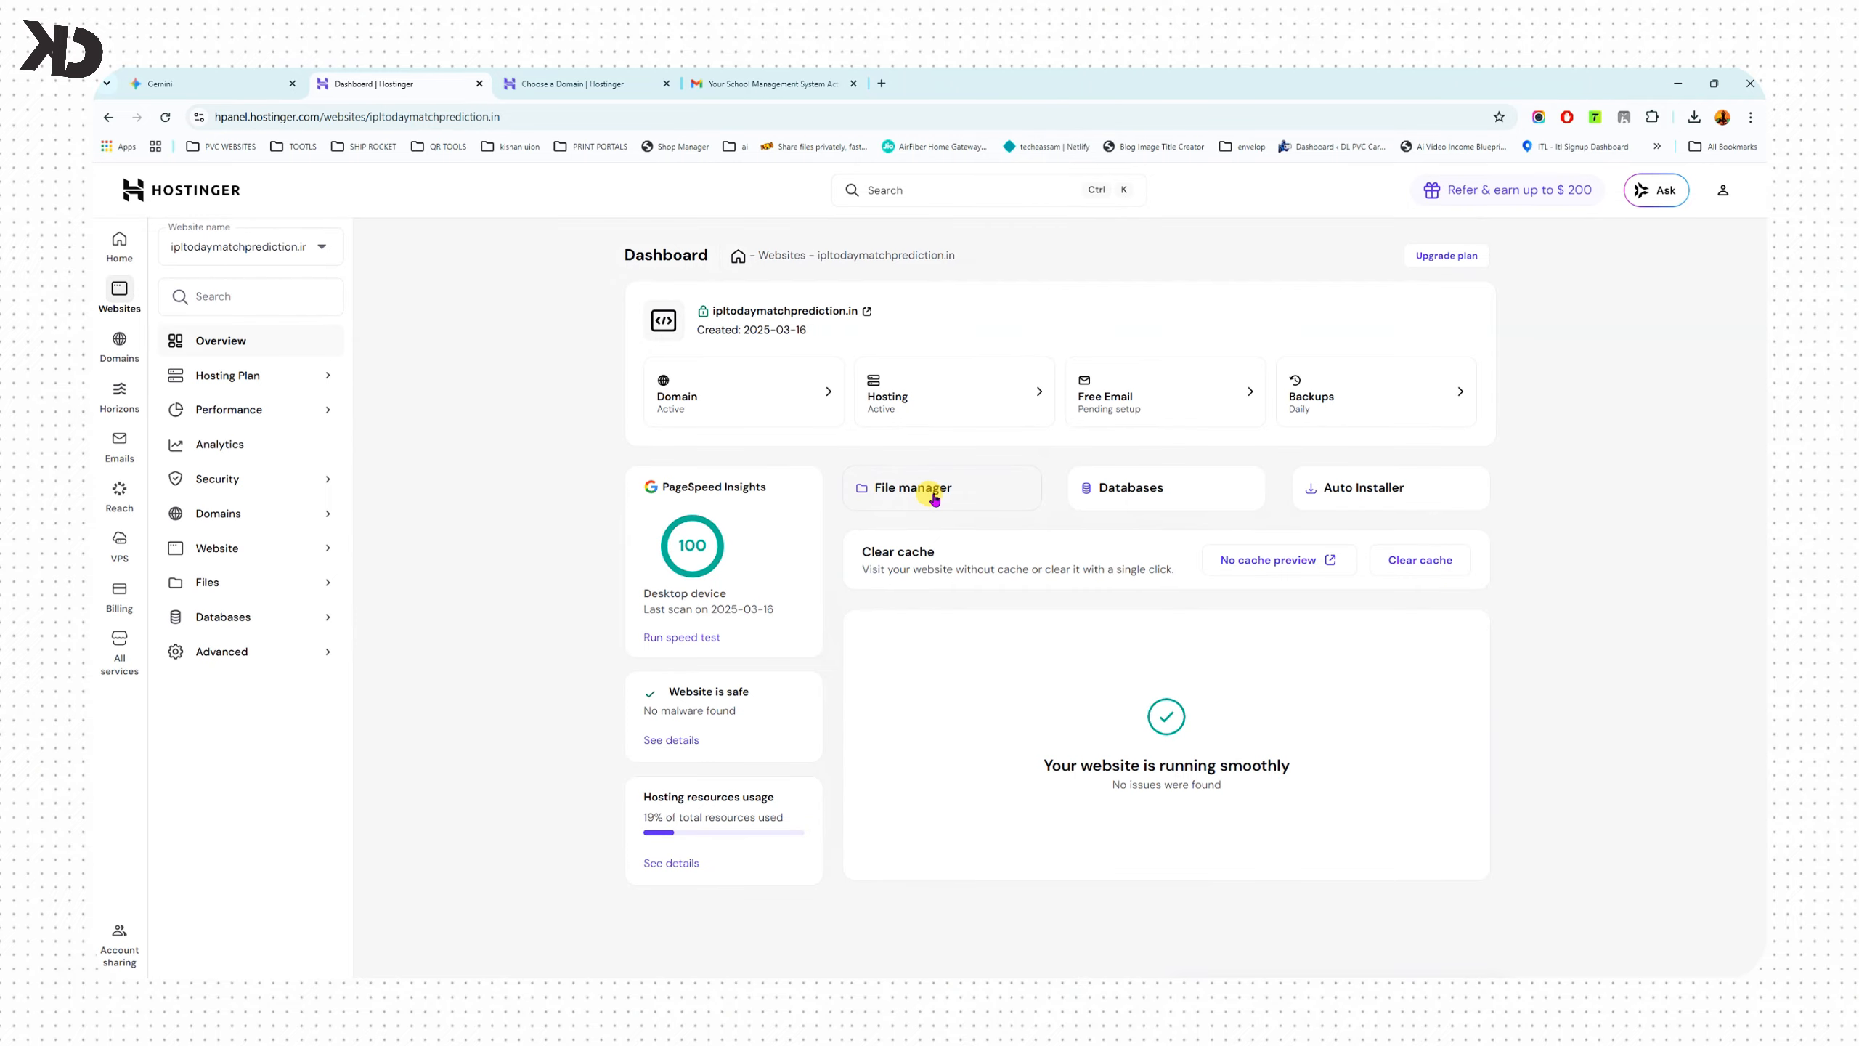
Step: Open File manager from the website dashboard and enter the empty public_html folder
{"action": "right_click", "coordinate": [910, 491]}
{"action": "left_click", "coordinate": [876, 521]}
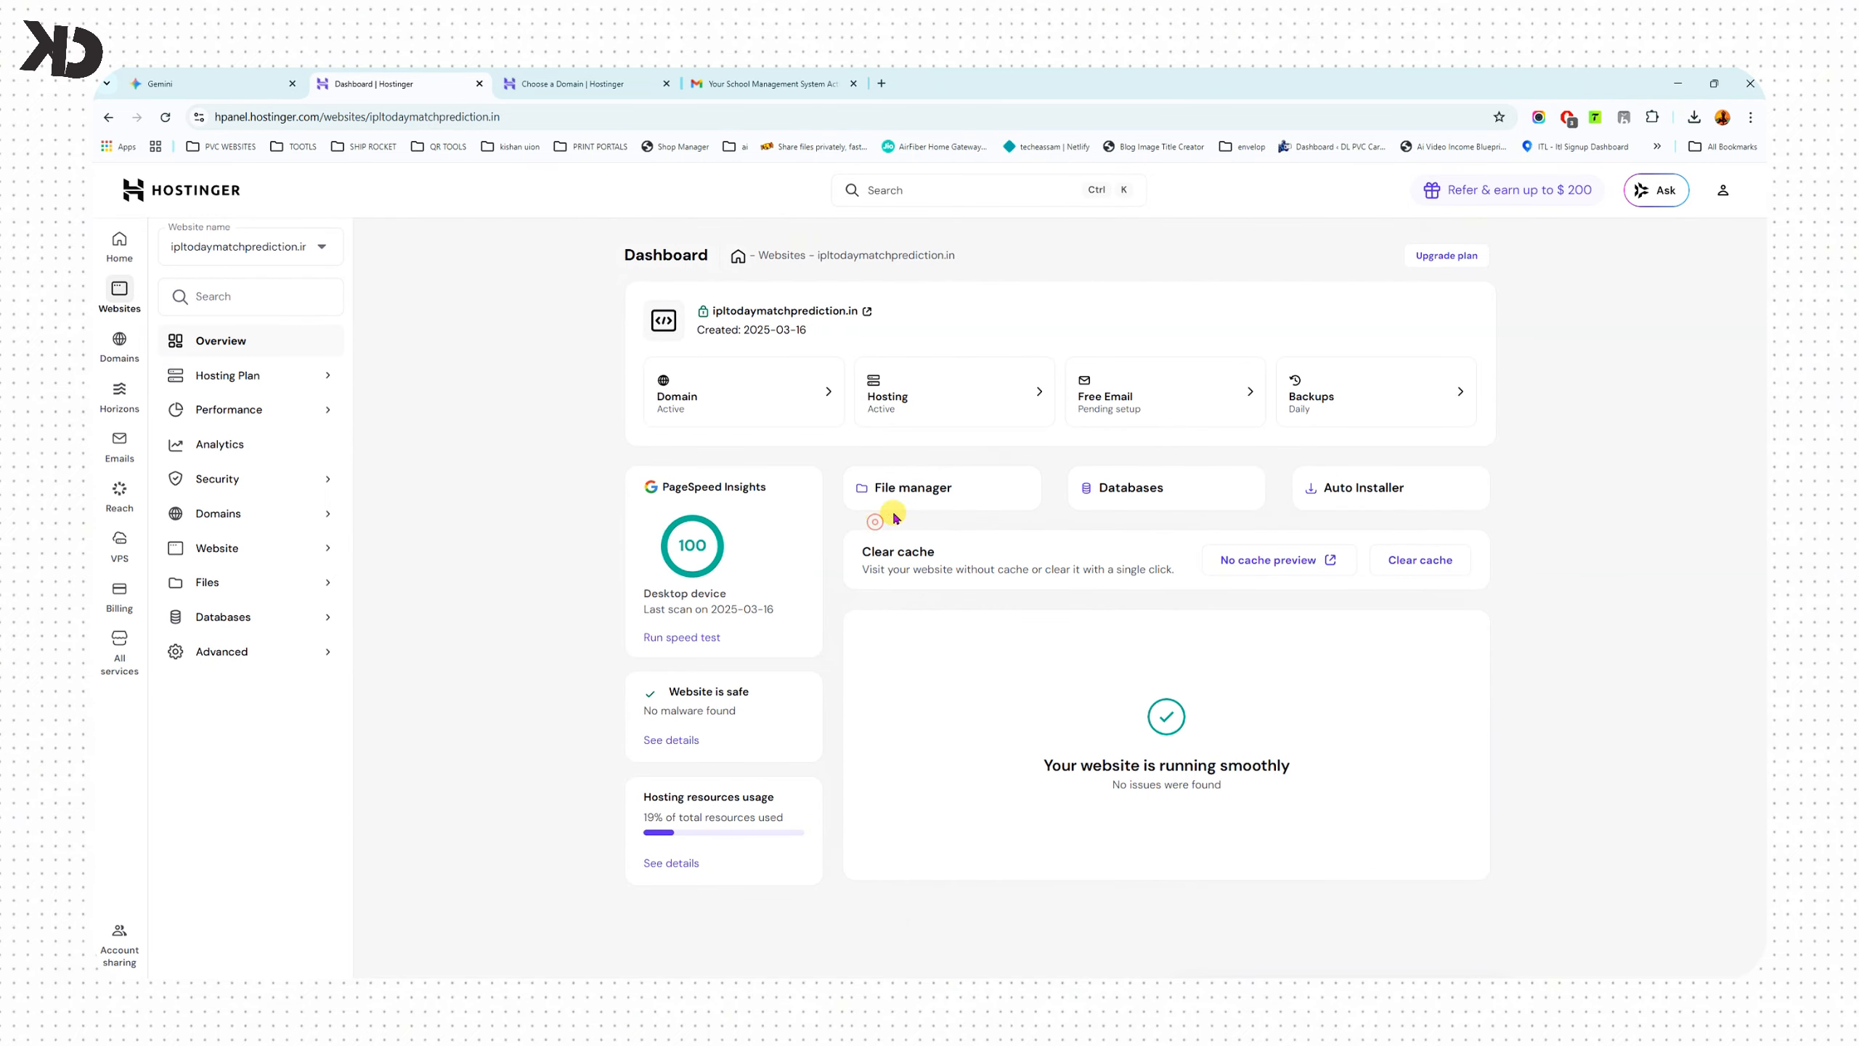
{"action": "left_click", "coordinate": [919, 492]}
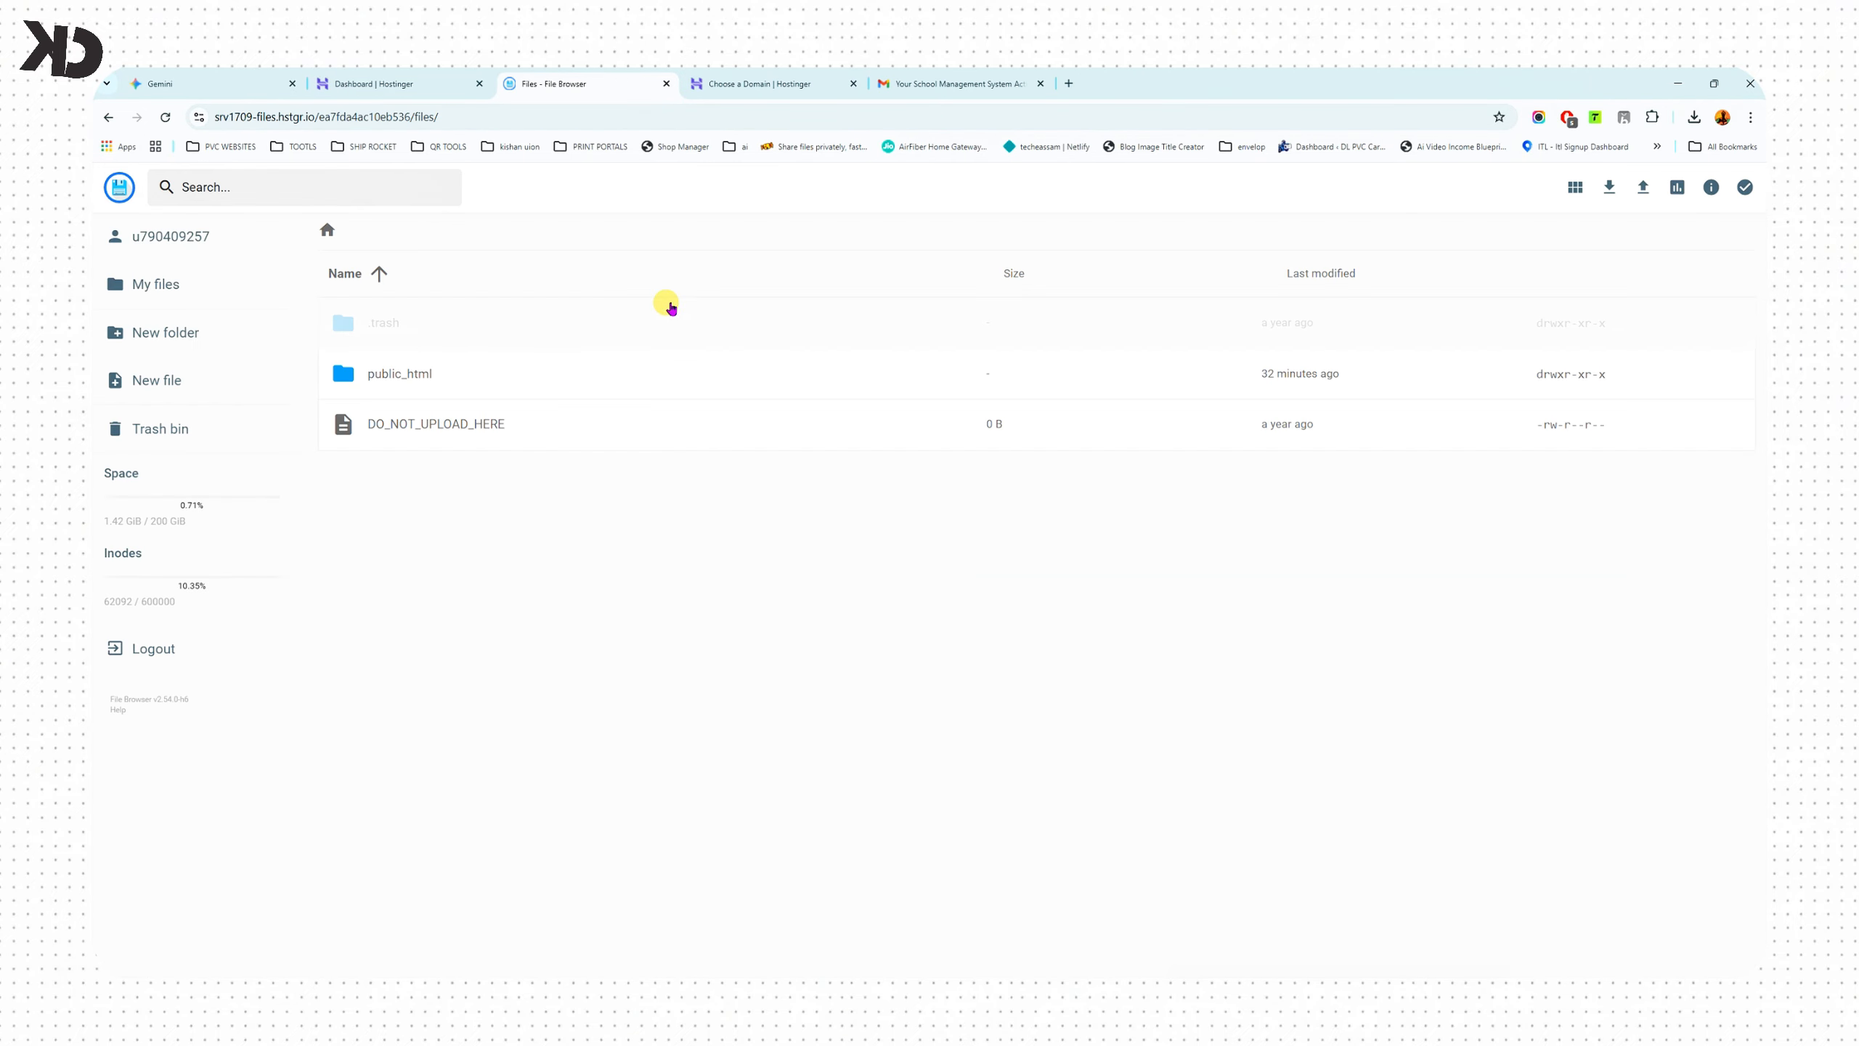
{"action": "double_click", "coordinate": [400, 380]}
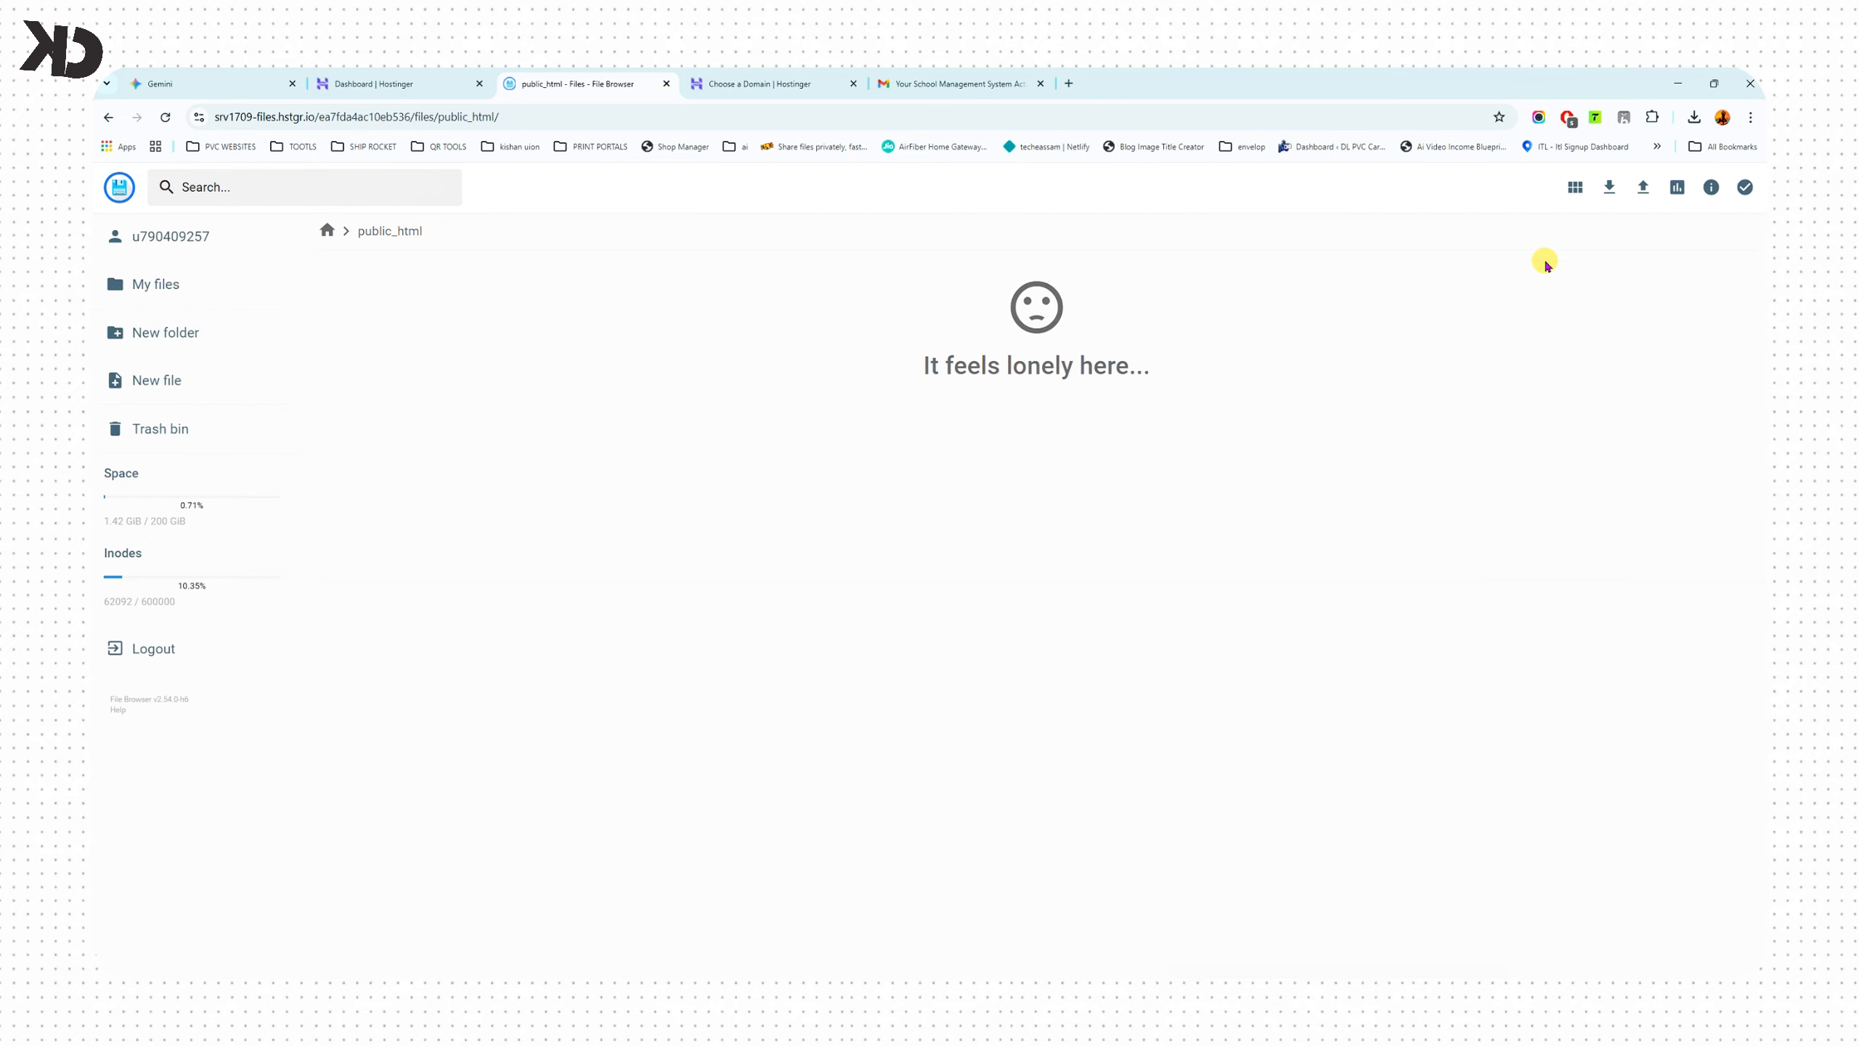
Step: Upload the 'code' folder from School Management Code into public_html, approving all 122 files
{"action": "left_click", "coordinate": [1642, 189]}
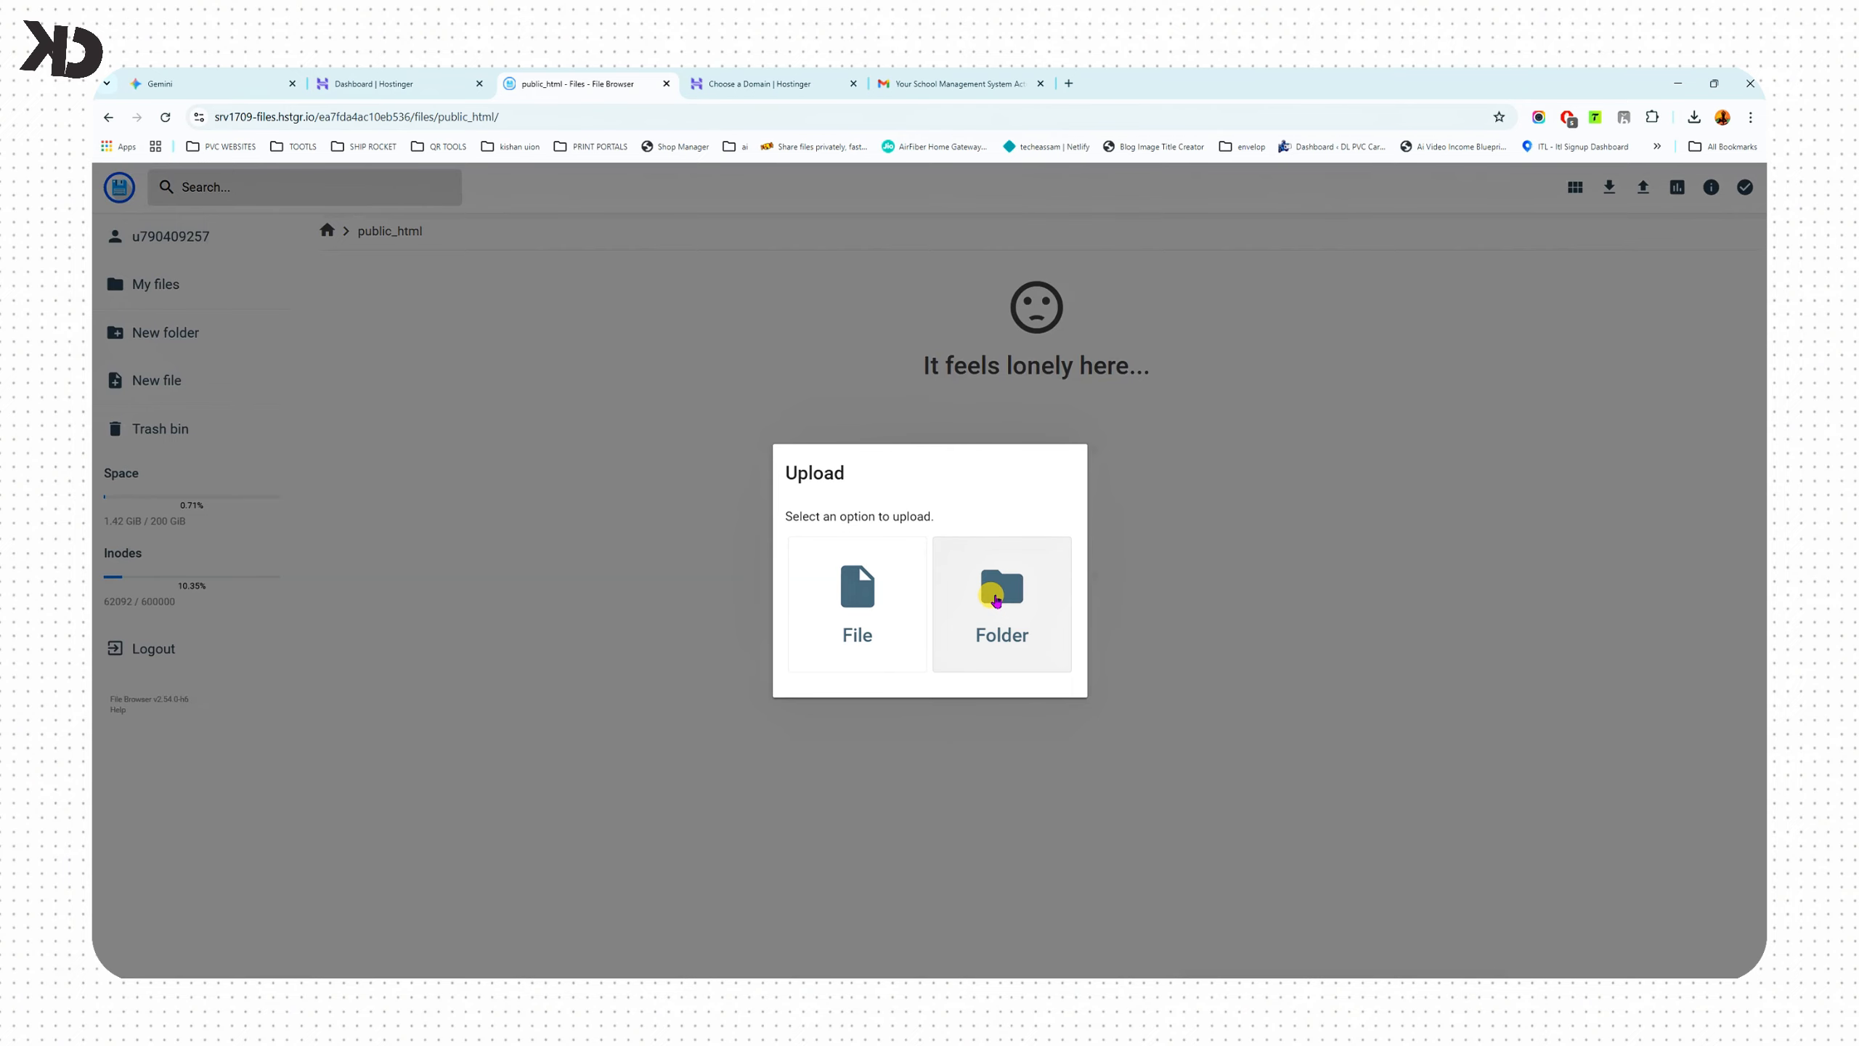
{"action": "left_click", "coordinate": [996, 600]}
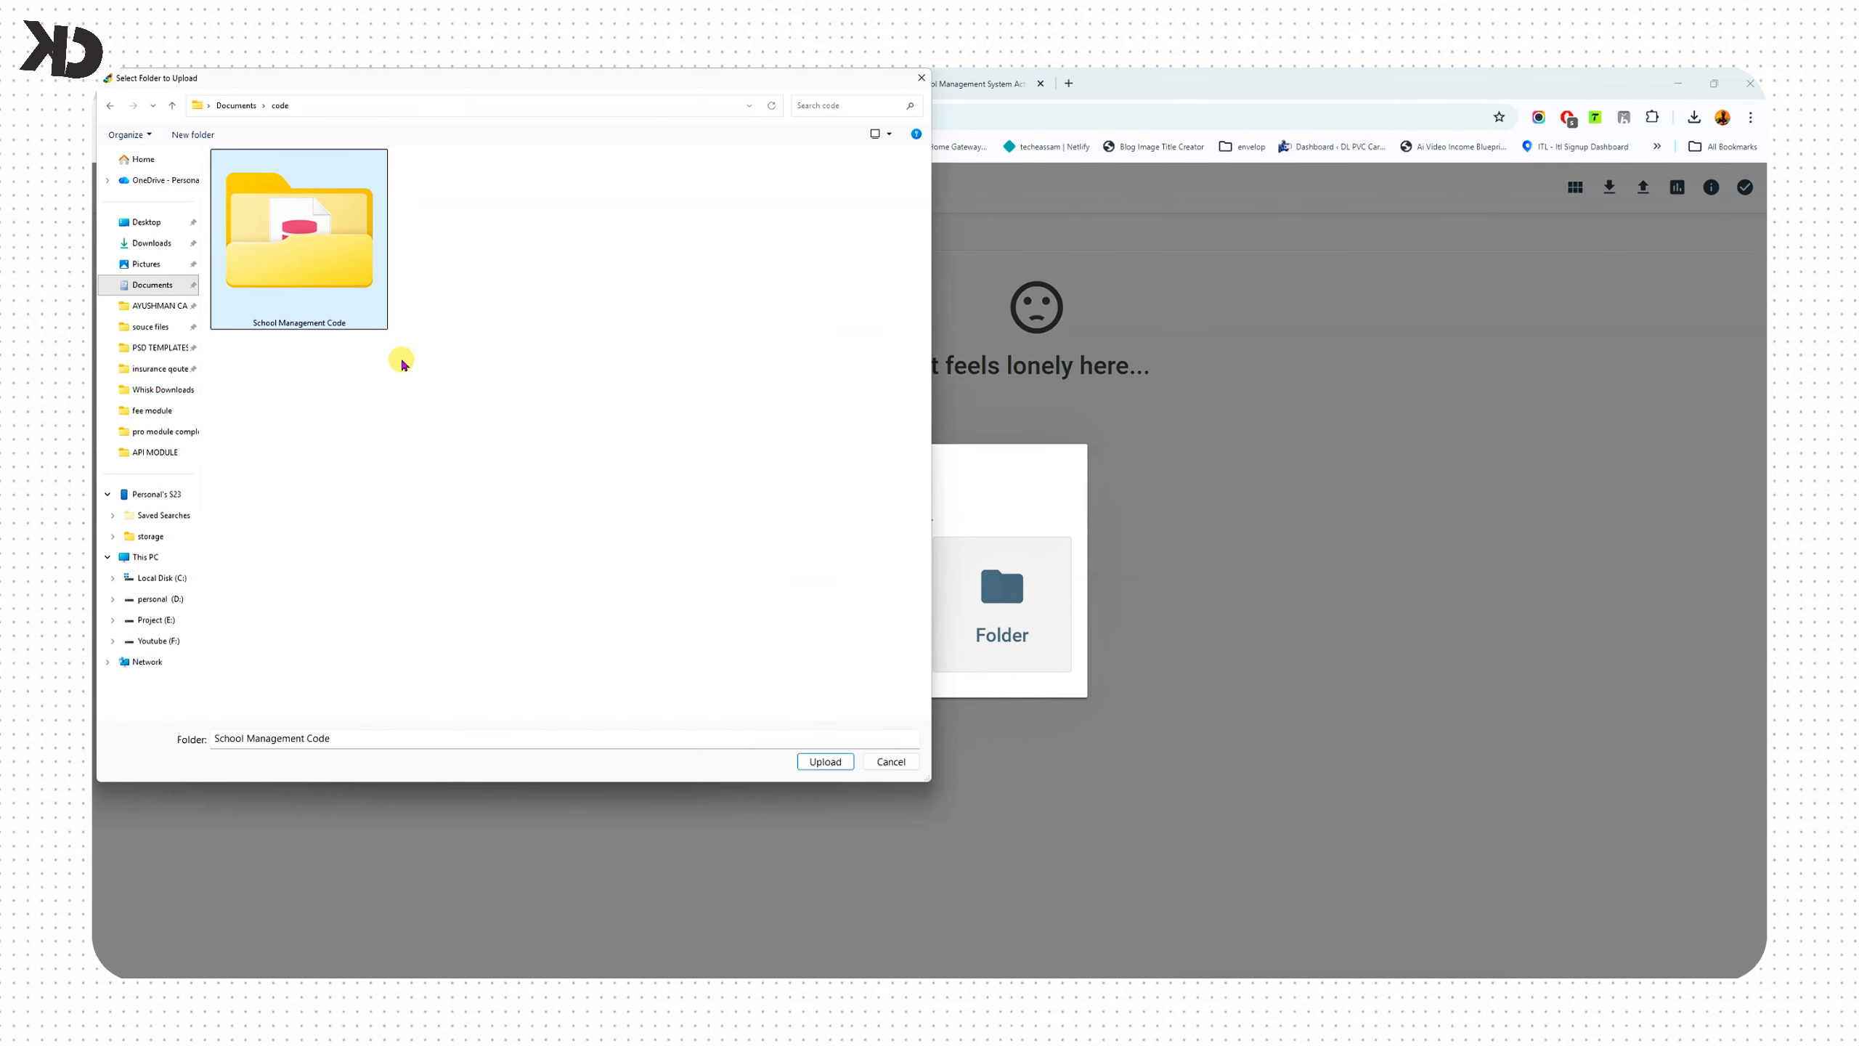
{"action": "double_click", "coordinate": [333, 285]}
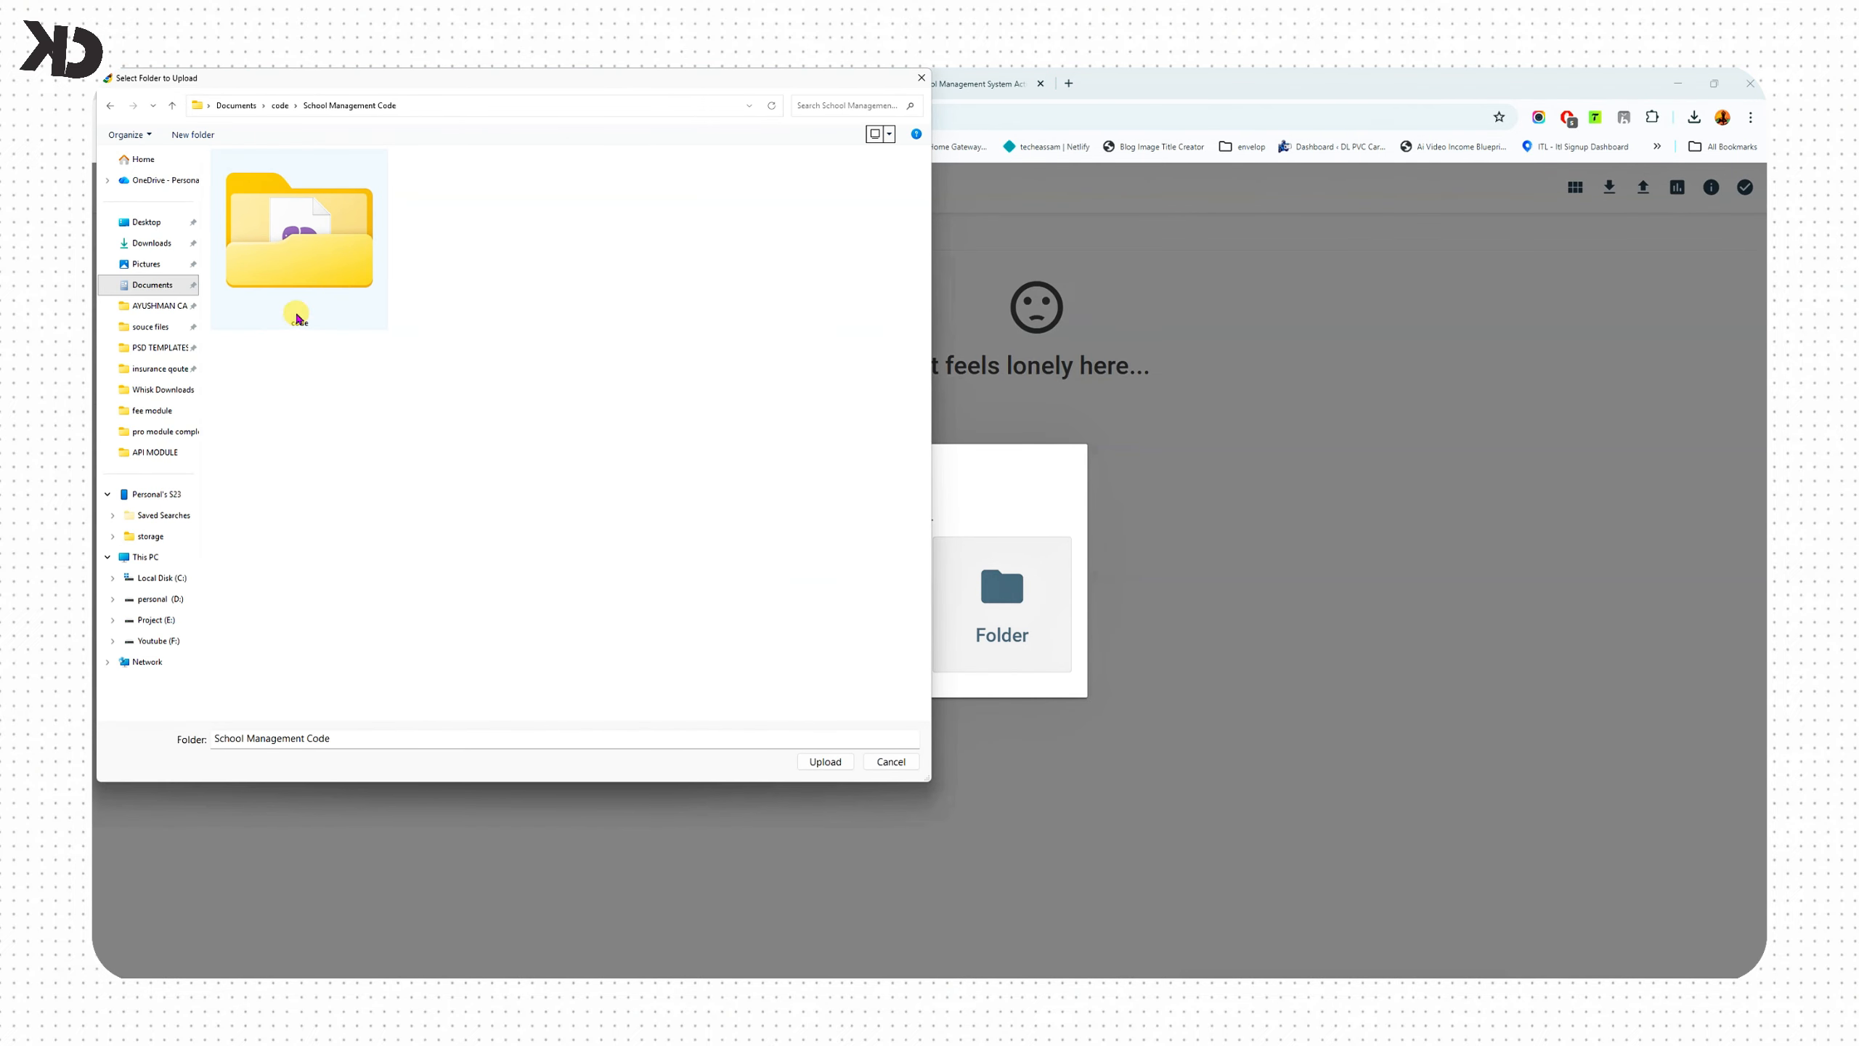
{"action": "left_click", "coordinate": [338, 289]}
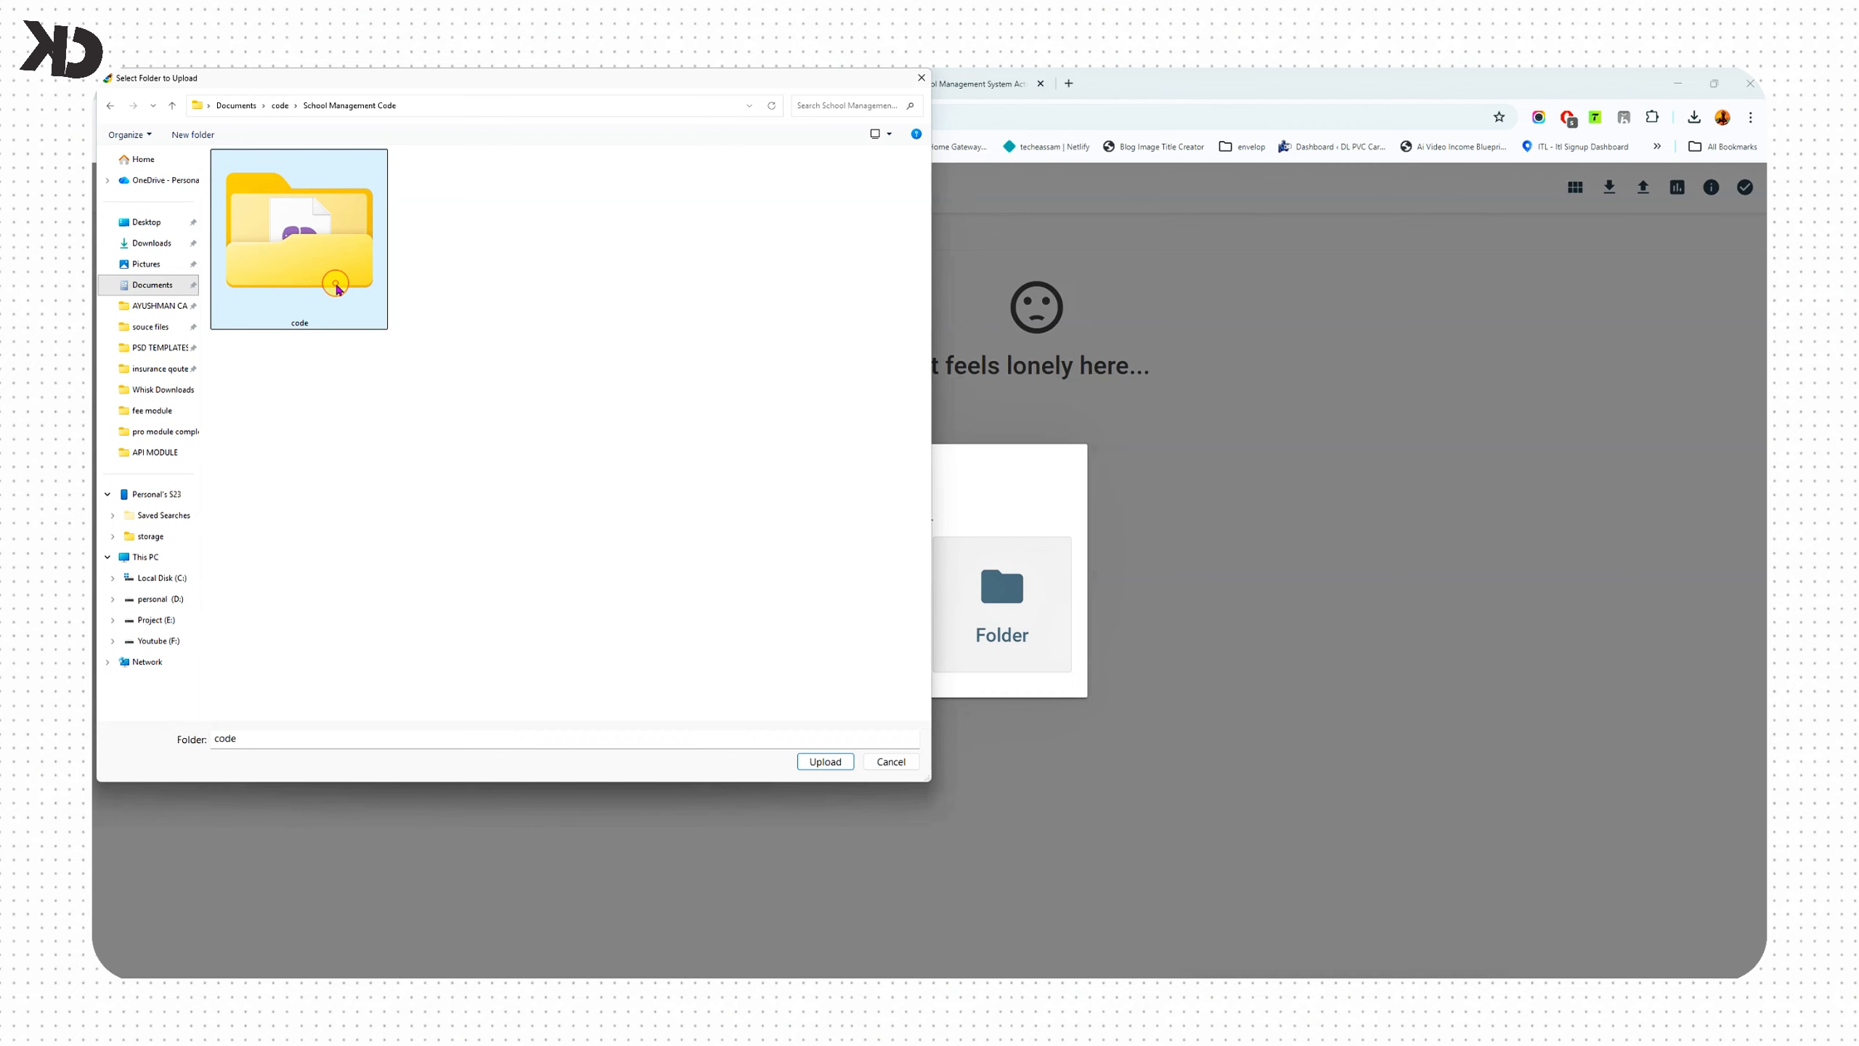
{"action": "left_click", "coordinate": [814, 764]}
{"action": "left_click", "coordinate": [1000, 213]}
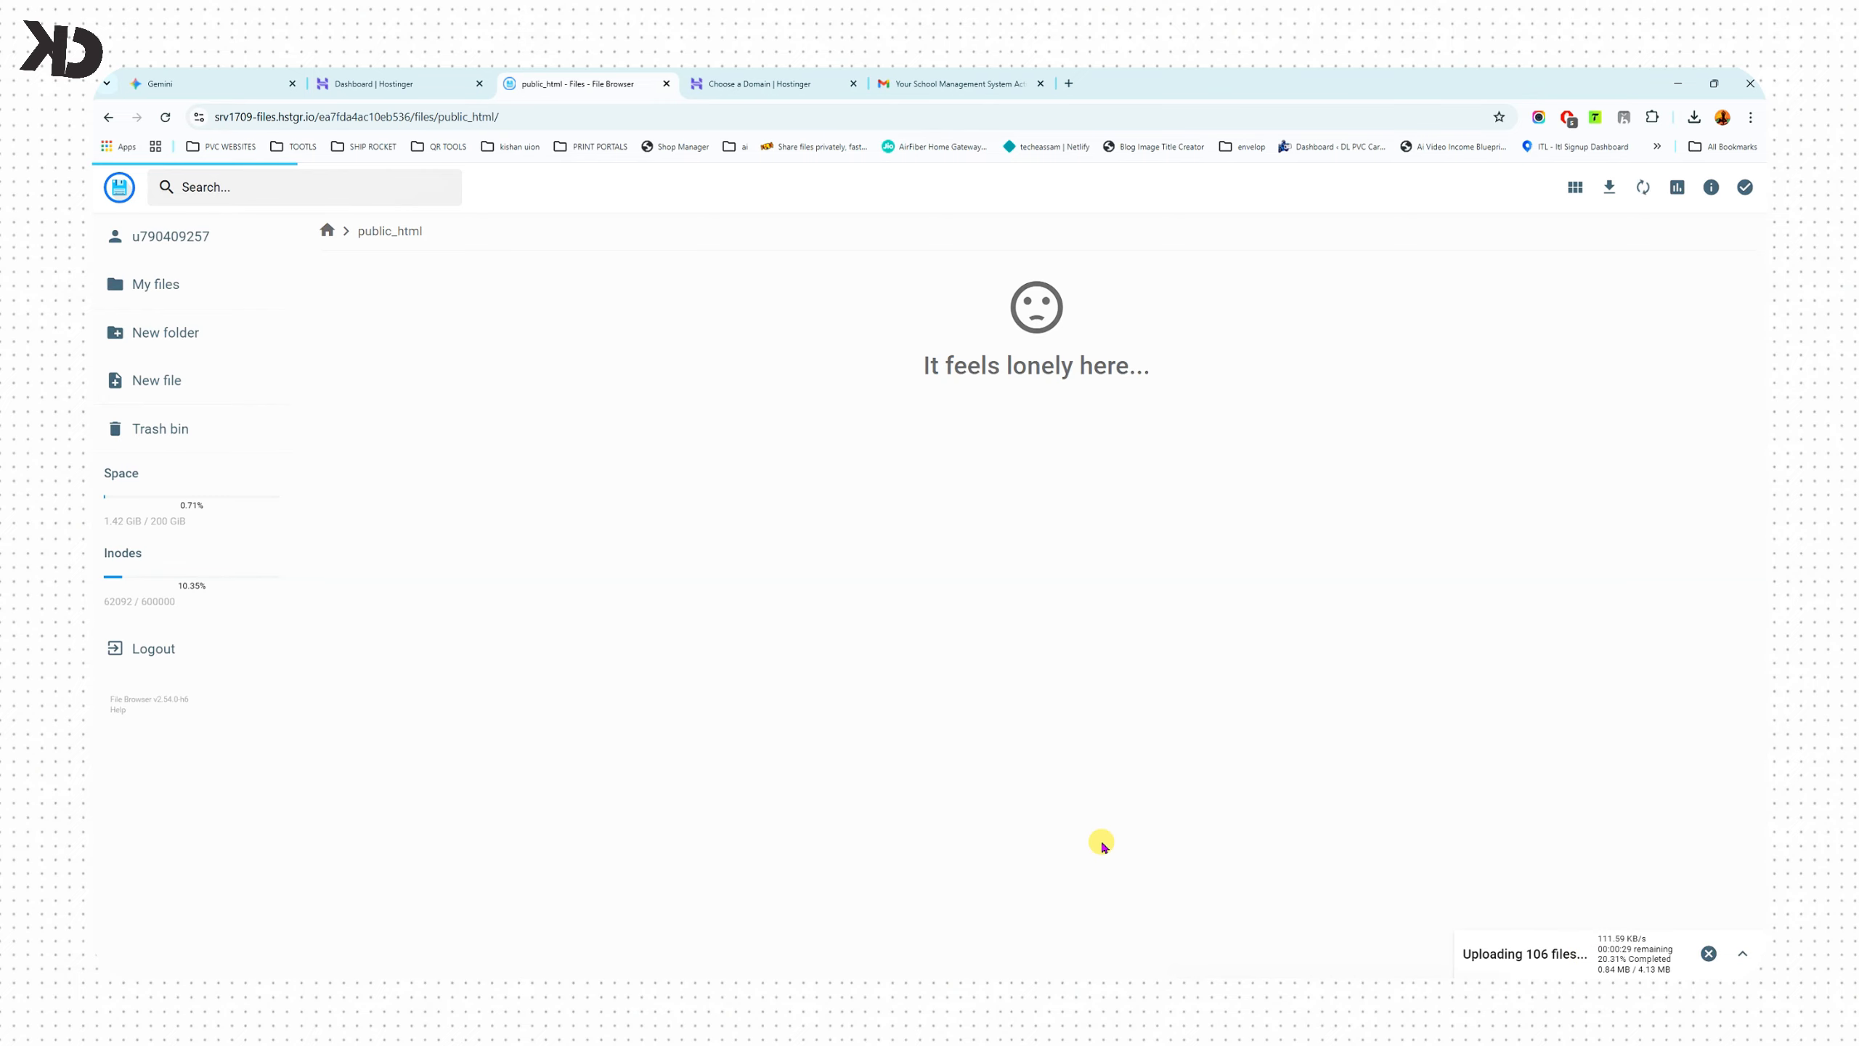
{"action": "left_click", "coordinate": [412, 77]}
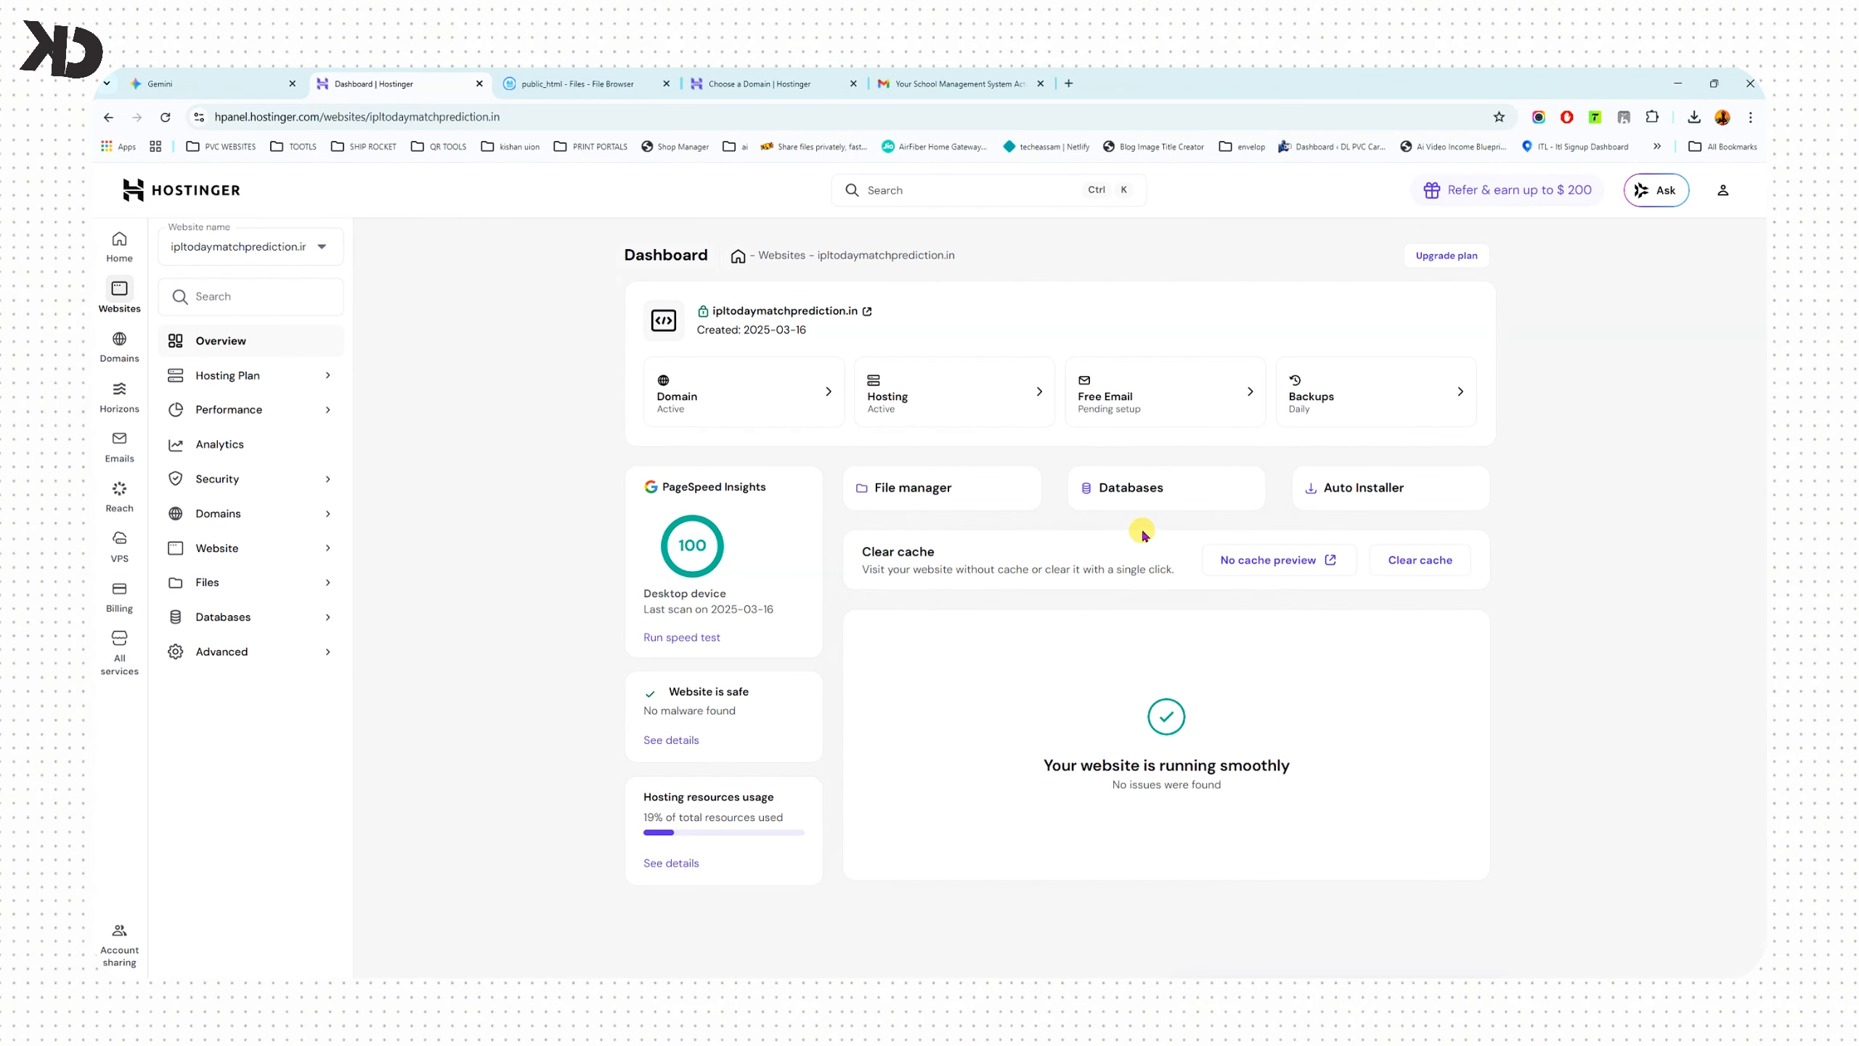
Step: Open the live site, which shows 403 Forbidden, and return to the public_html file view
{"action": "left_click", "coordinate": [870, 314]}
{"action": "left_click", "coordinate": [761, 83]}
Step: Move every file and folder inside the code folder up into public_html
{"action": "double_click", "coordinate": [901, 328]}
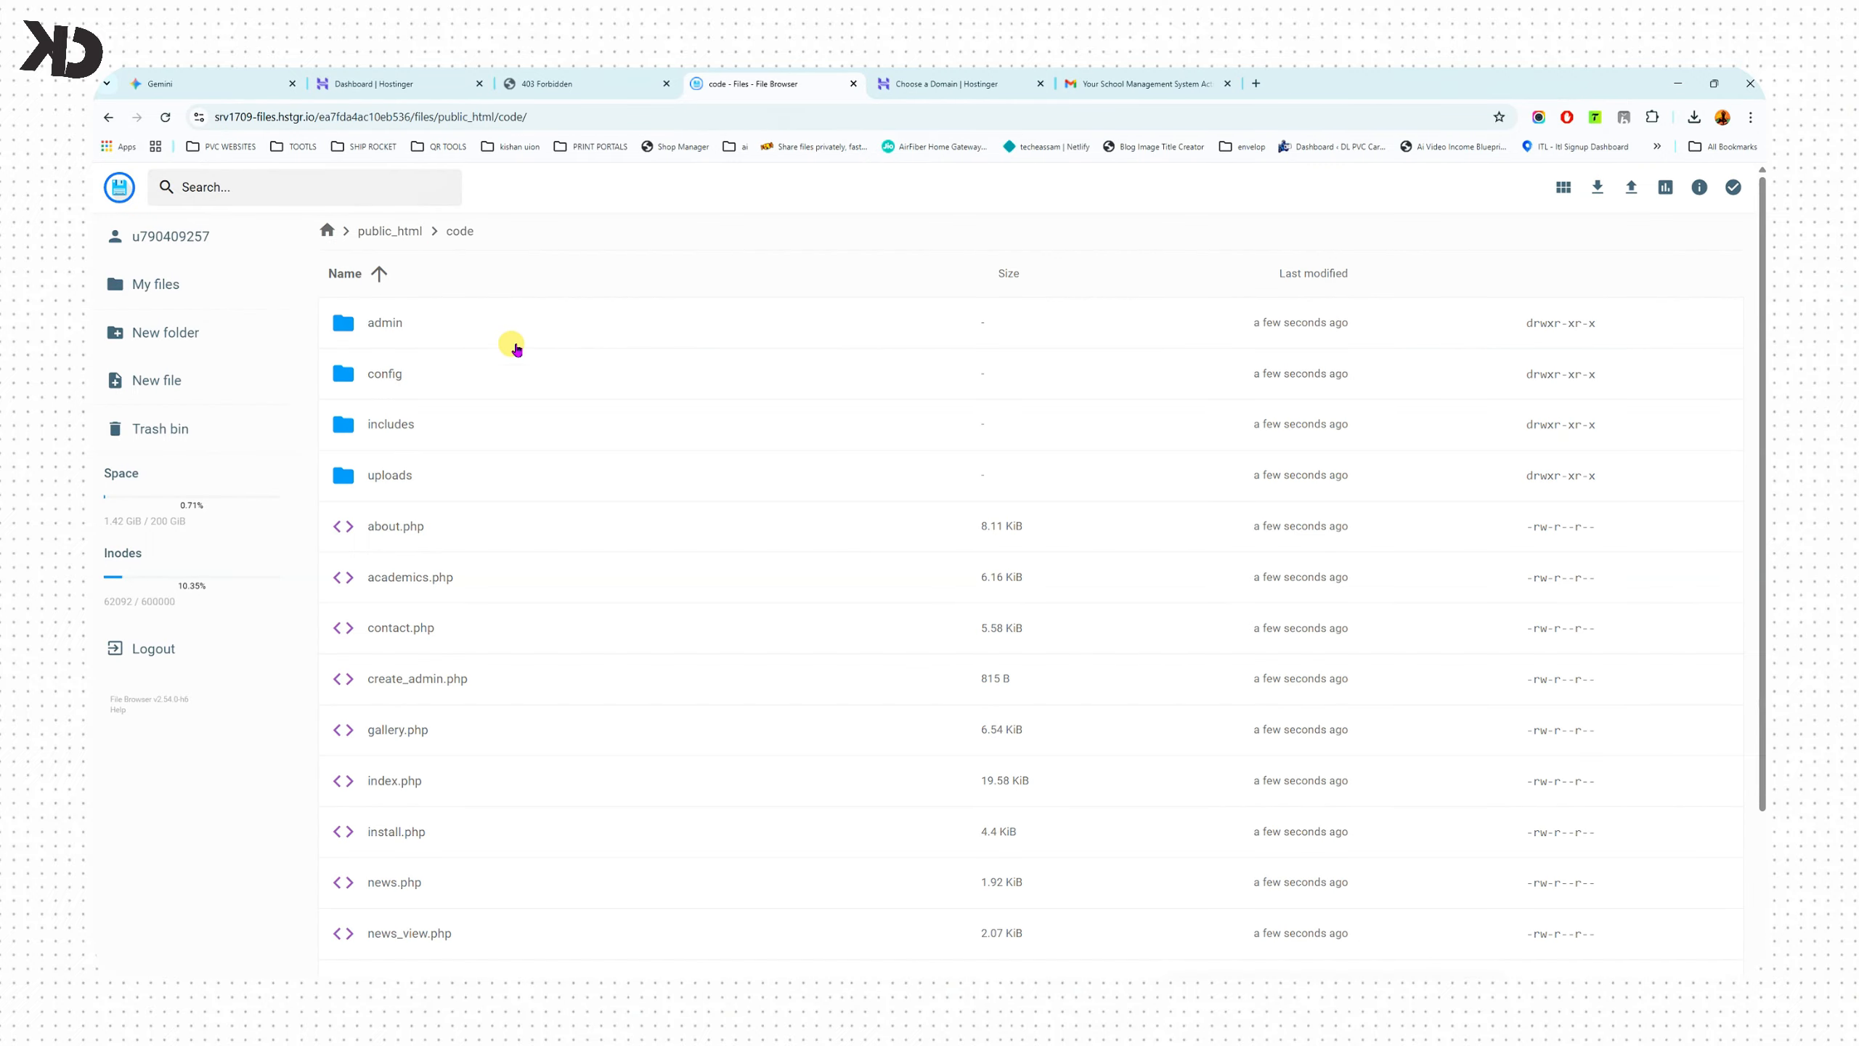
{"action": "left_click", "coordinate": [413, 233]}
{"action": "left_click", "coordinate": [469, 343]}
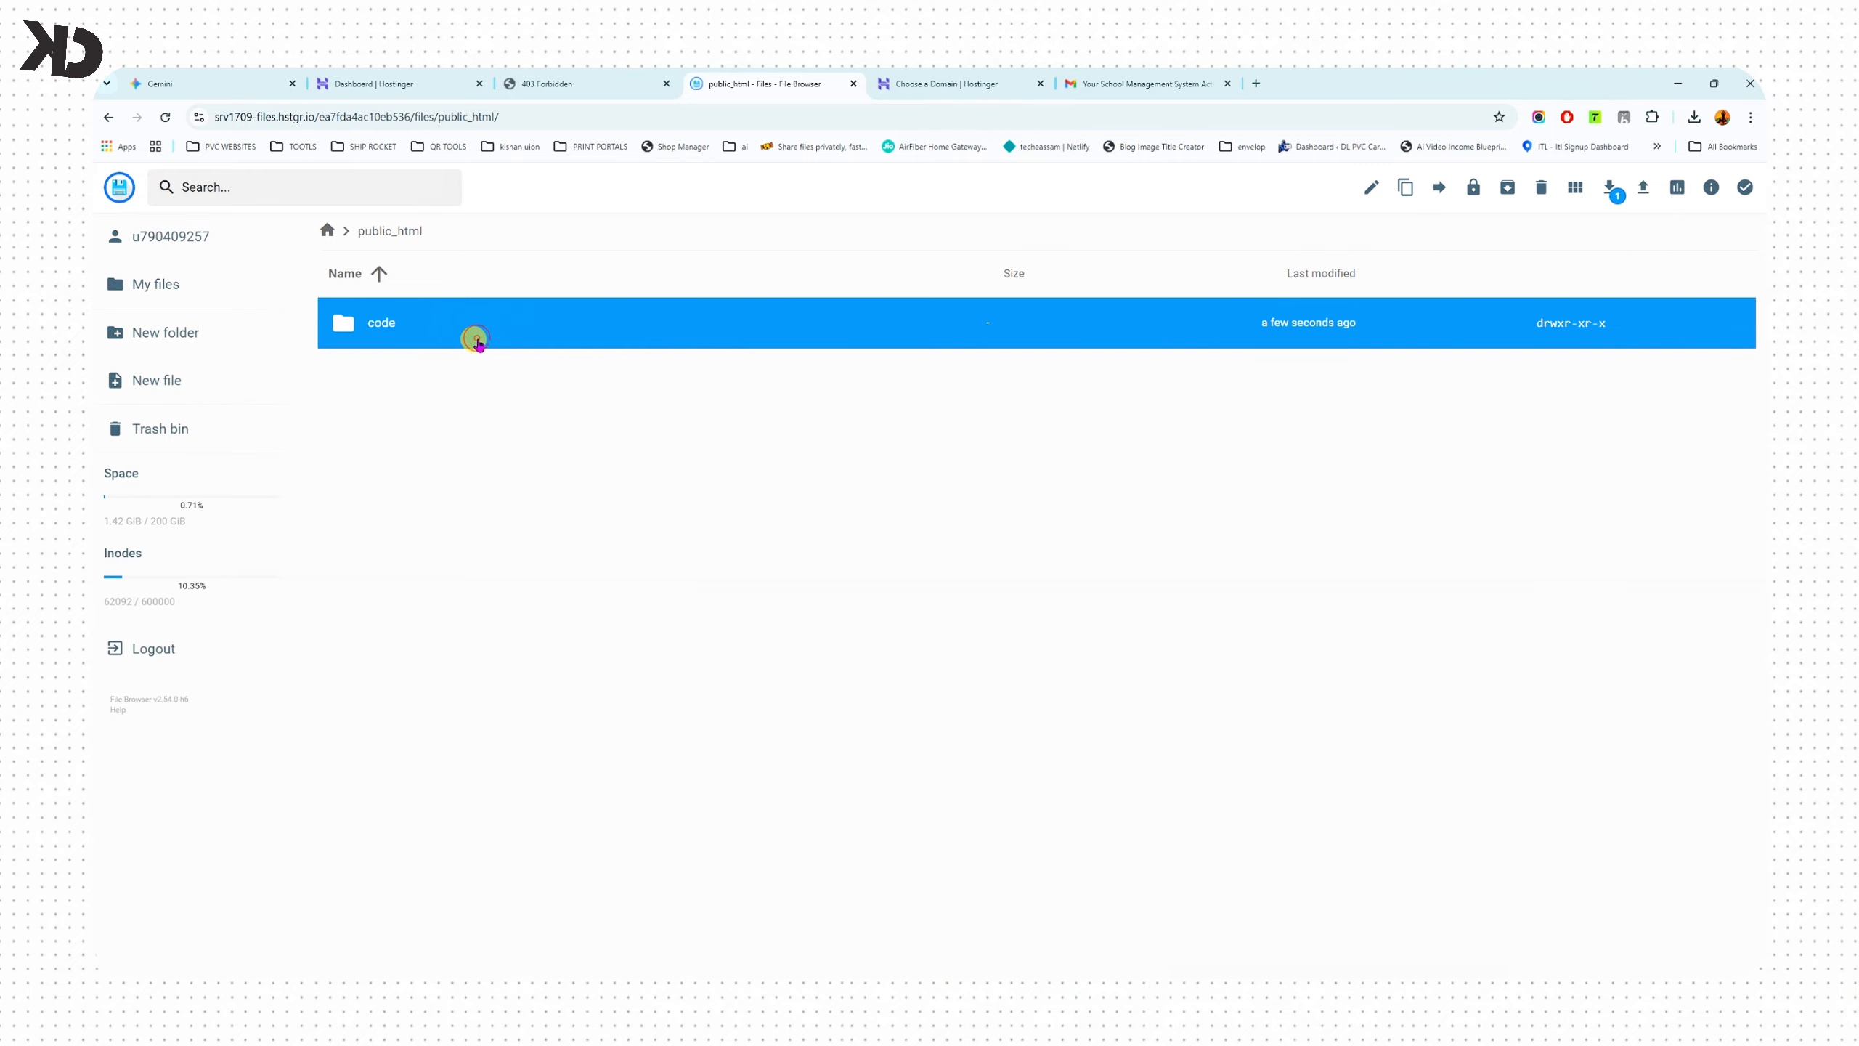
{"action": "double_click", "coordinate": [476, 342]}
{"action": "key", "text": "ctrl+a"}
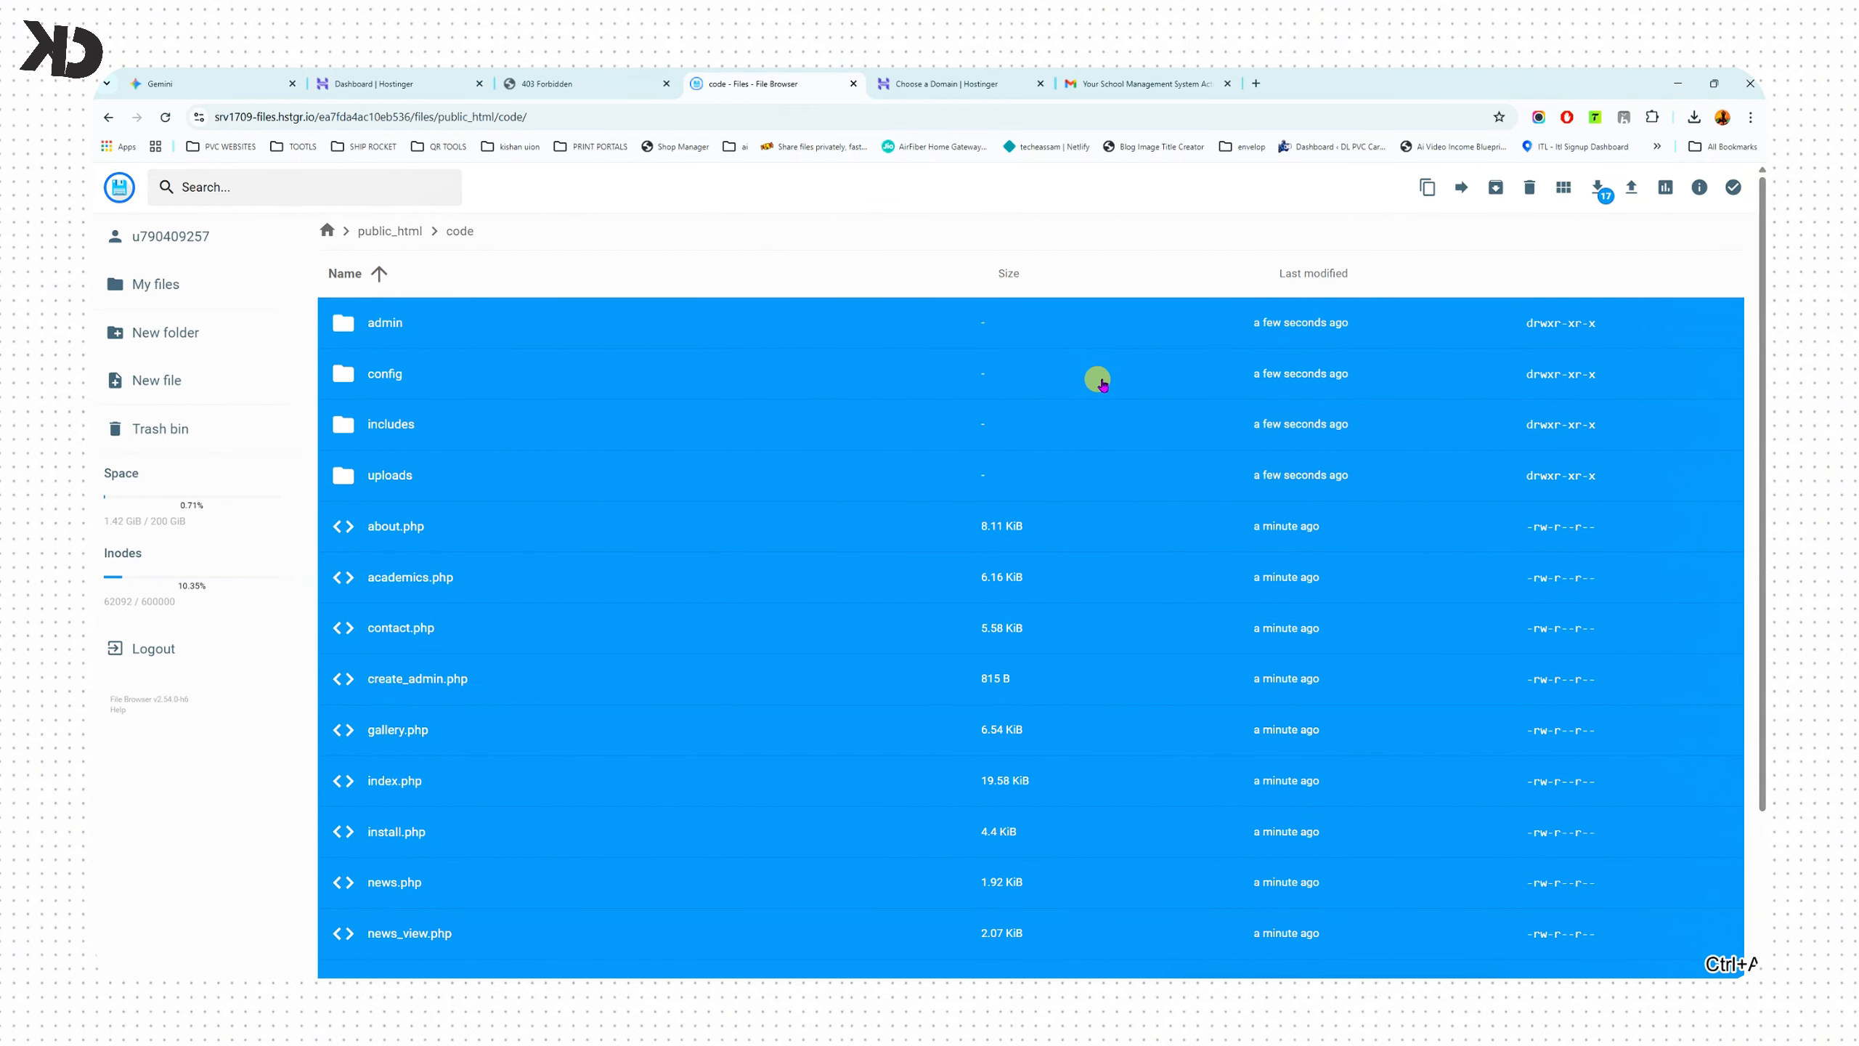
{"action": "scroll", "coordinate": [1107, 454], "scroll_direction": "down", "scroll_amount": 3}
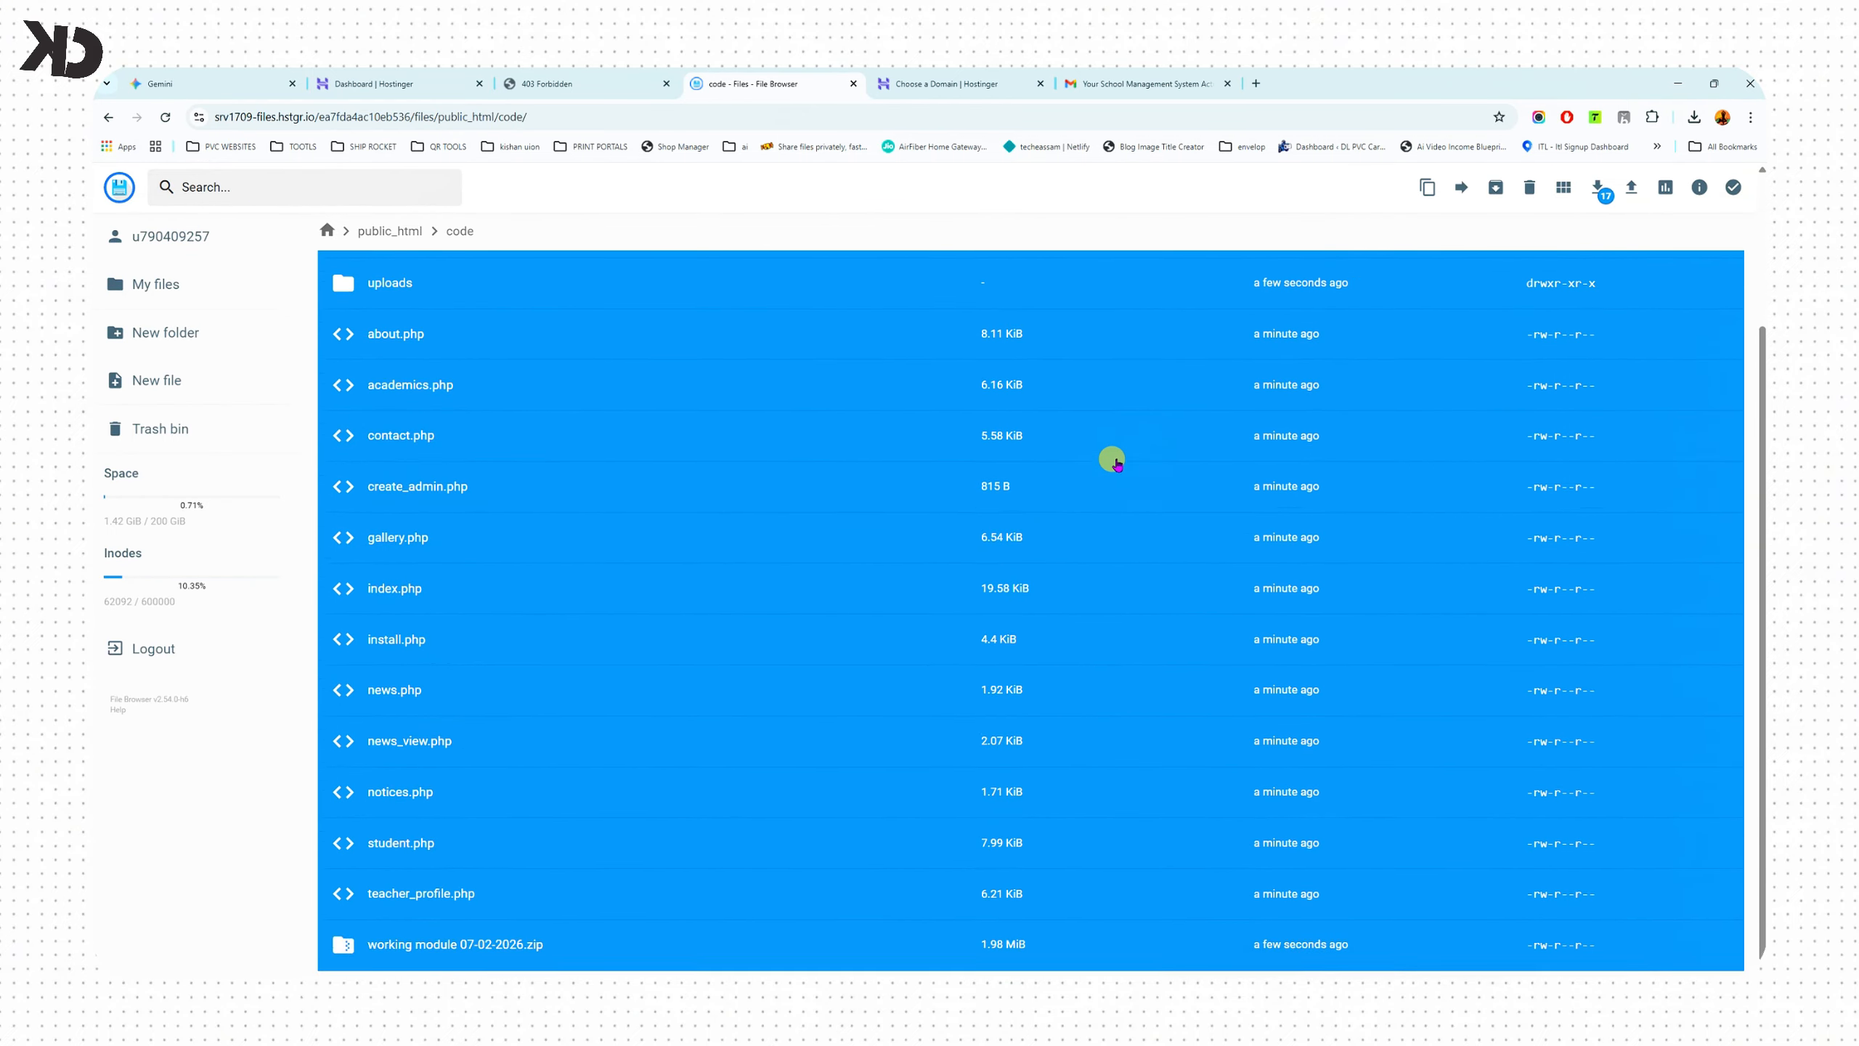
{"action": "scroll", "coordinate": [1091, 443], "scroll_direction": "up", "scroll_amount": 3}
{"action": "right_click", "coordinate": [772, 326]}
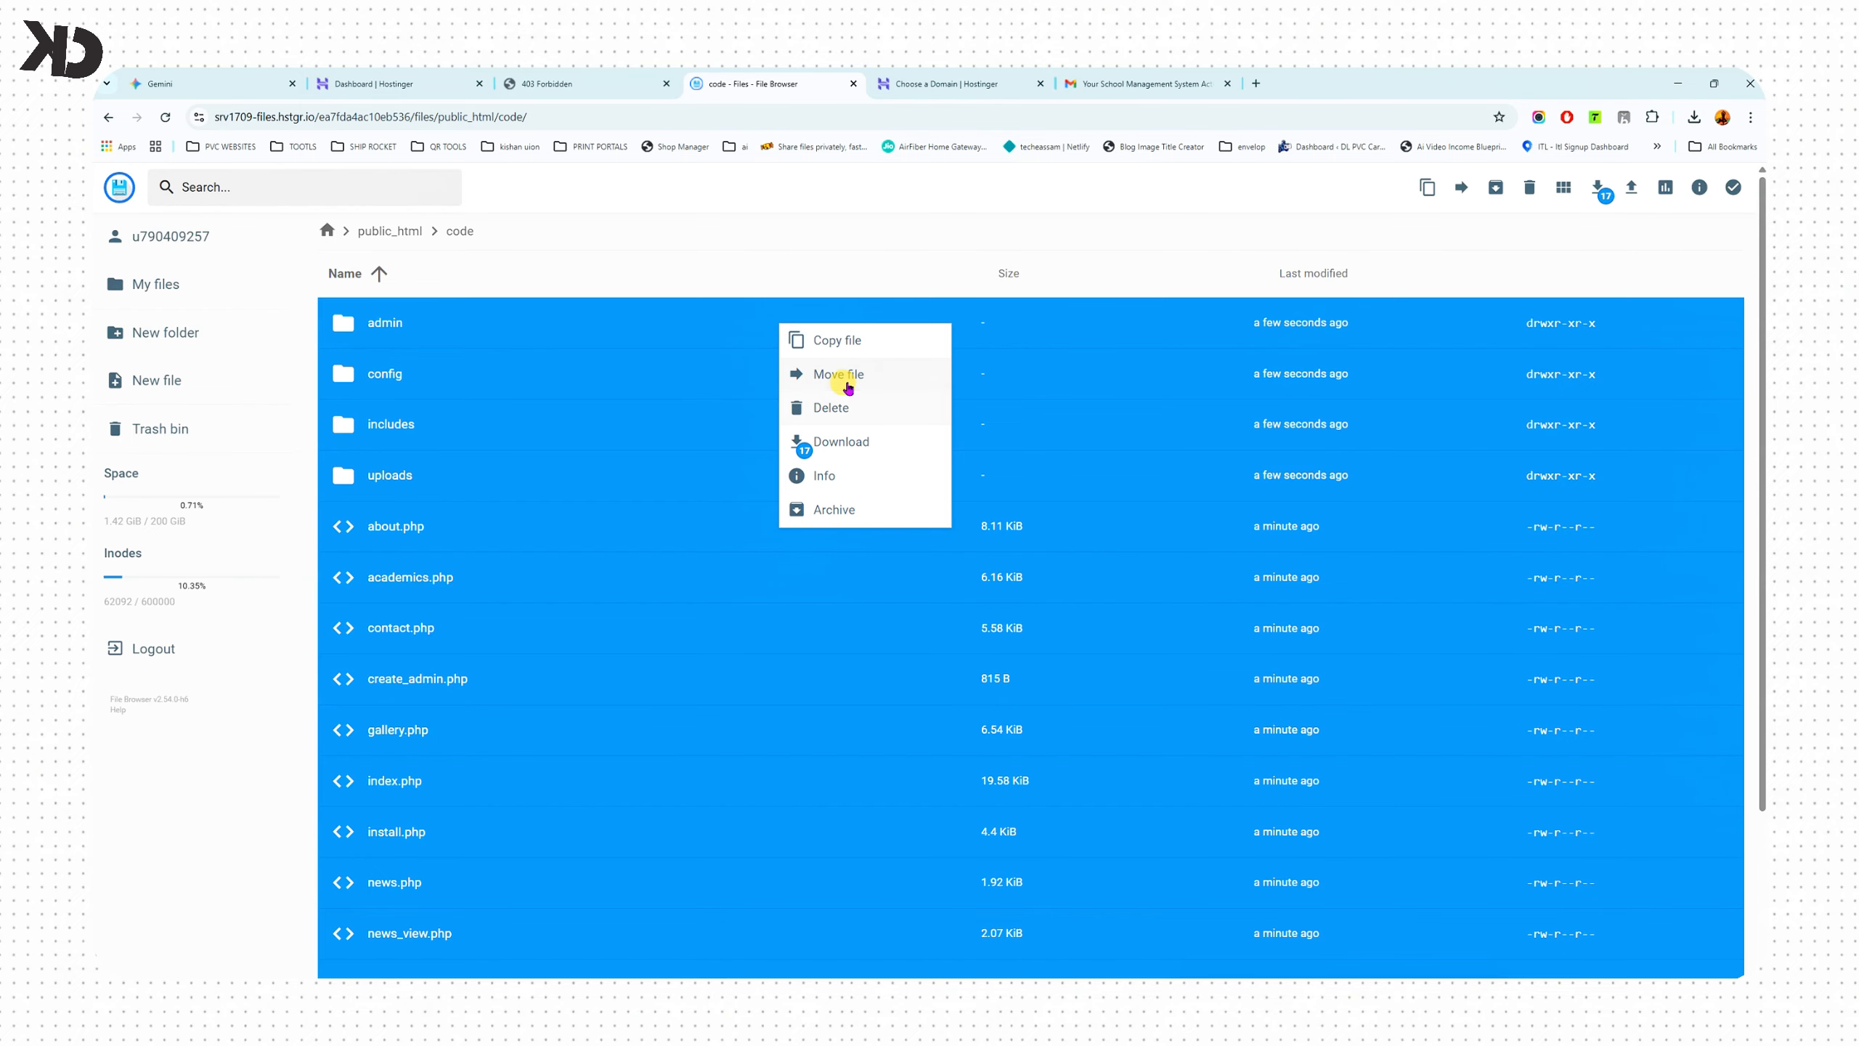
{"action": "left_click", "coordinate": [847, 383]}
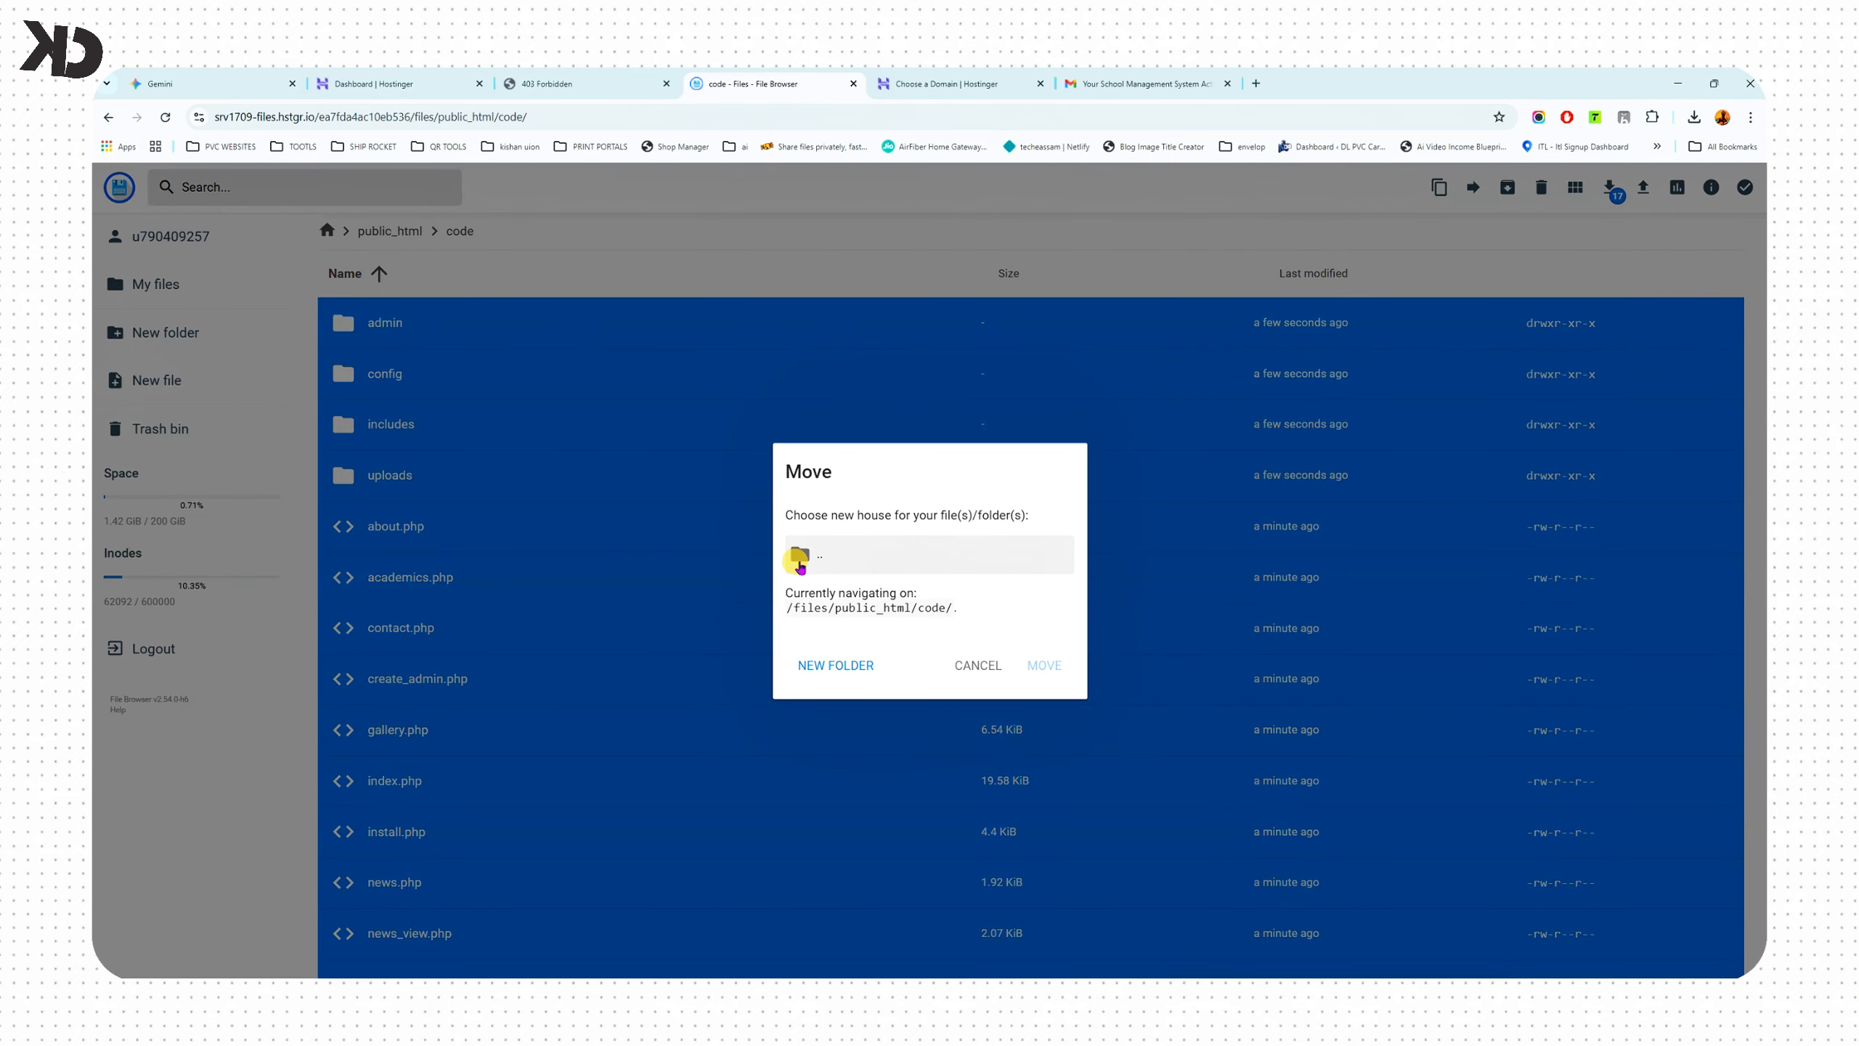
{"action": "left_click", "coordinate": [802, 558]}
{"action": "double_click", "coordinate": [803, 560]}
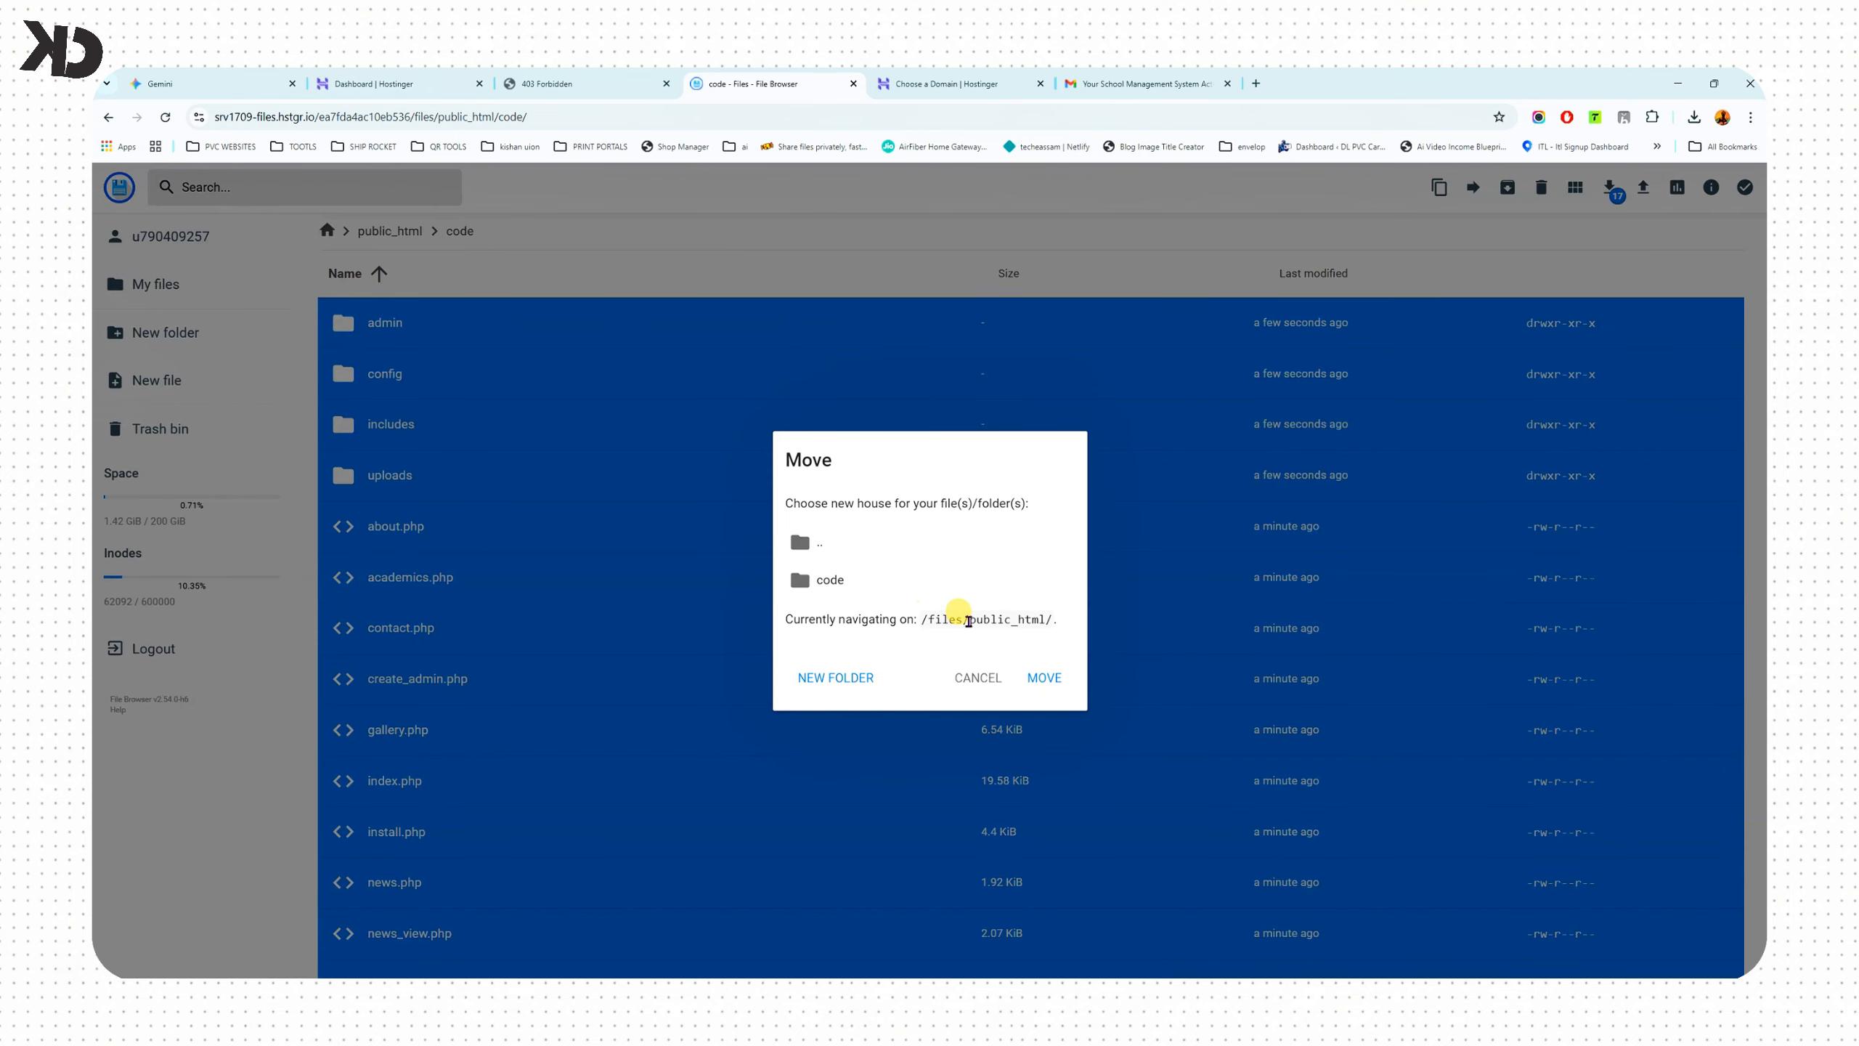
{"action": "left_click_drag", "start_coordinate": [968, 620], "coordinate": [1050, 619]}
{"action": "left_click", "coordinate": [1052, 620]}
{"action": "left_click", "coordinate": [1043, 678]}
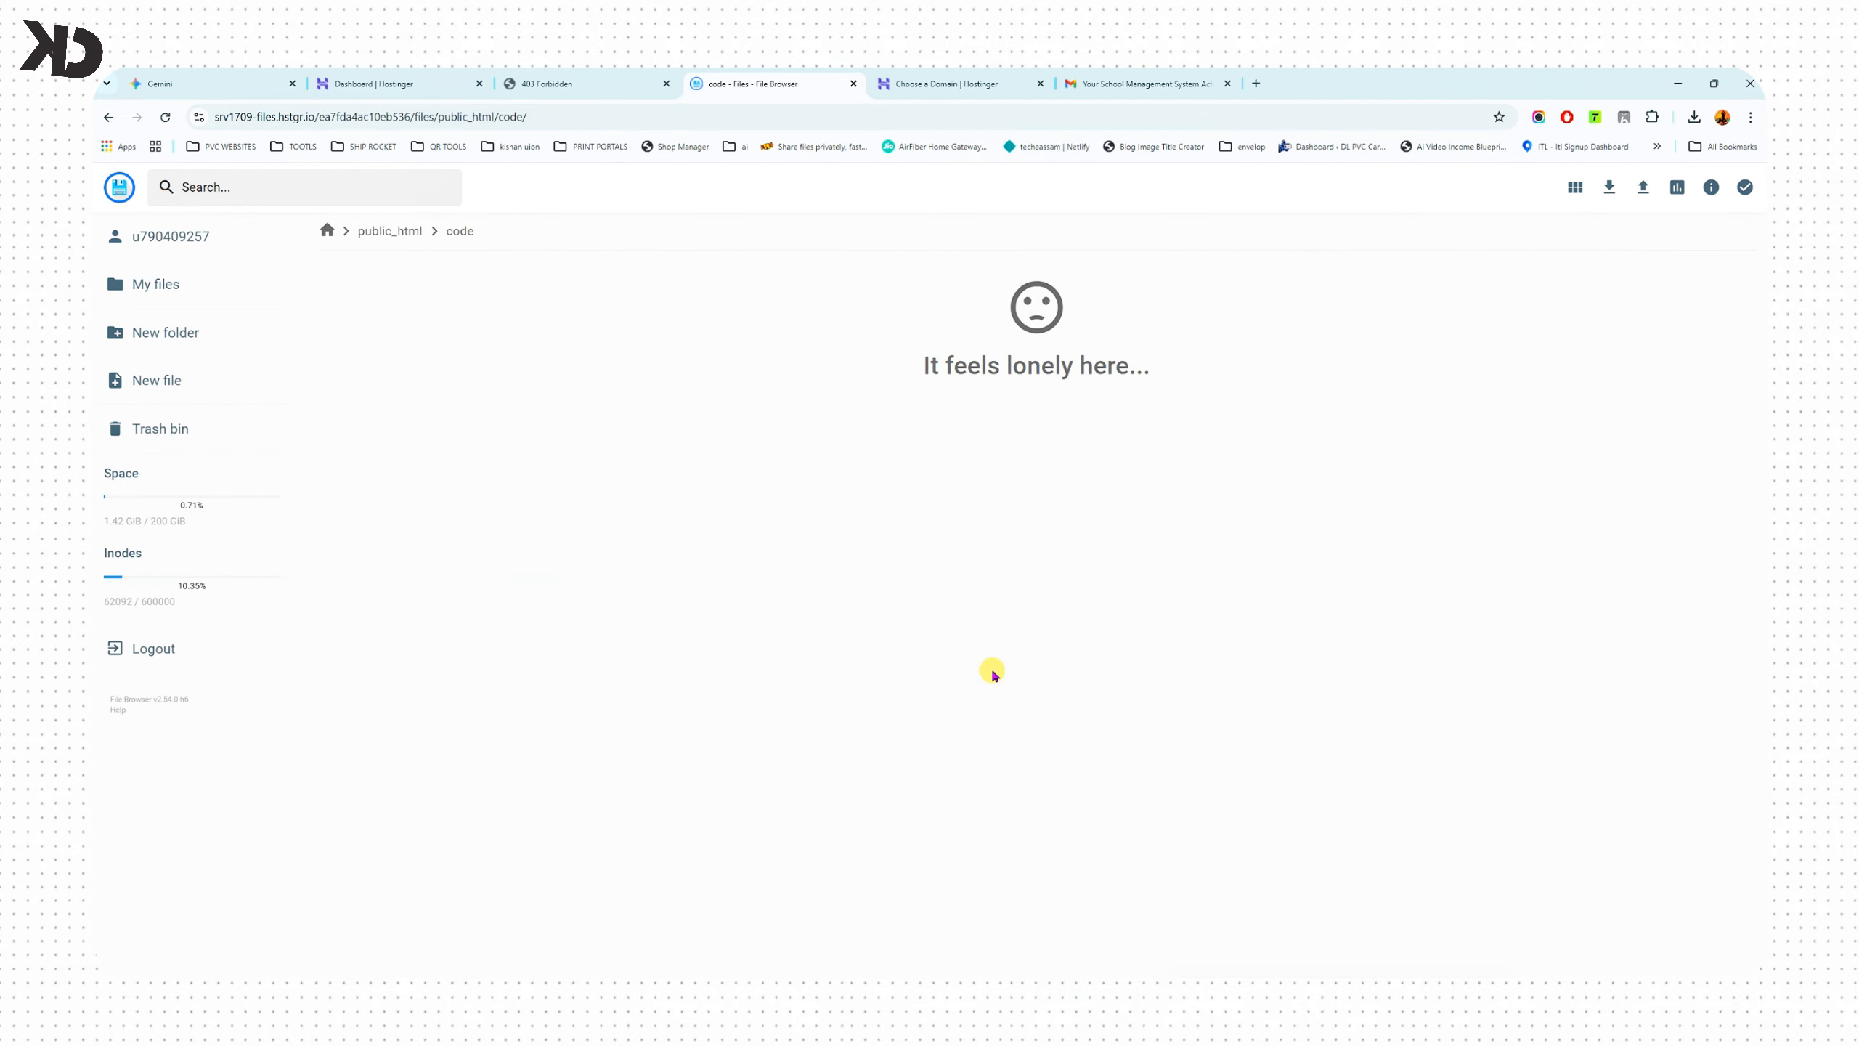
Step: Delete the now-empty code folder from public_html
{"action": "left_click", "coordinate": [413, 232]}
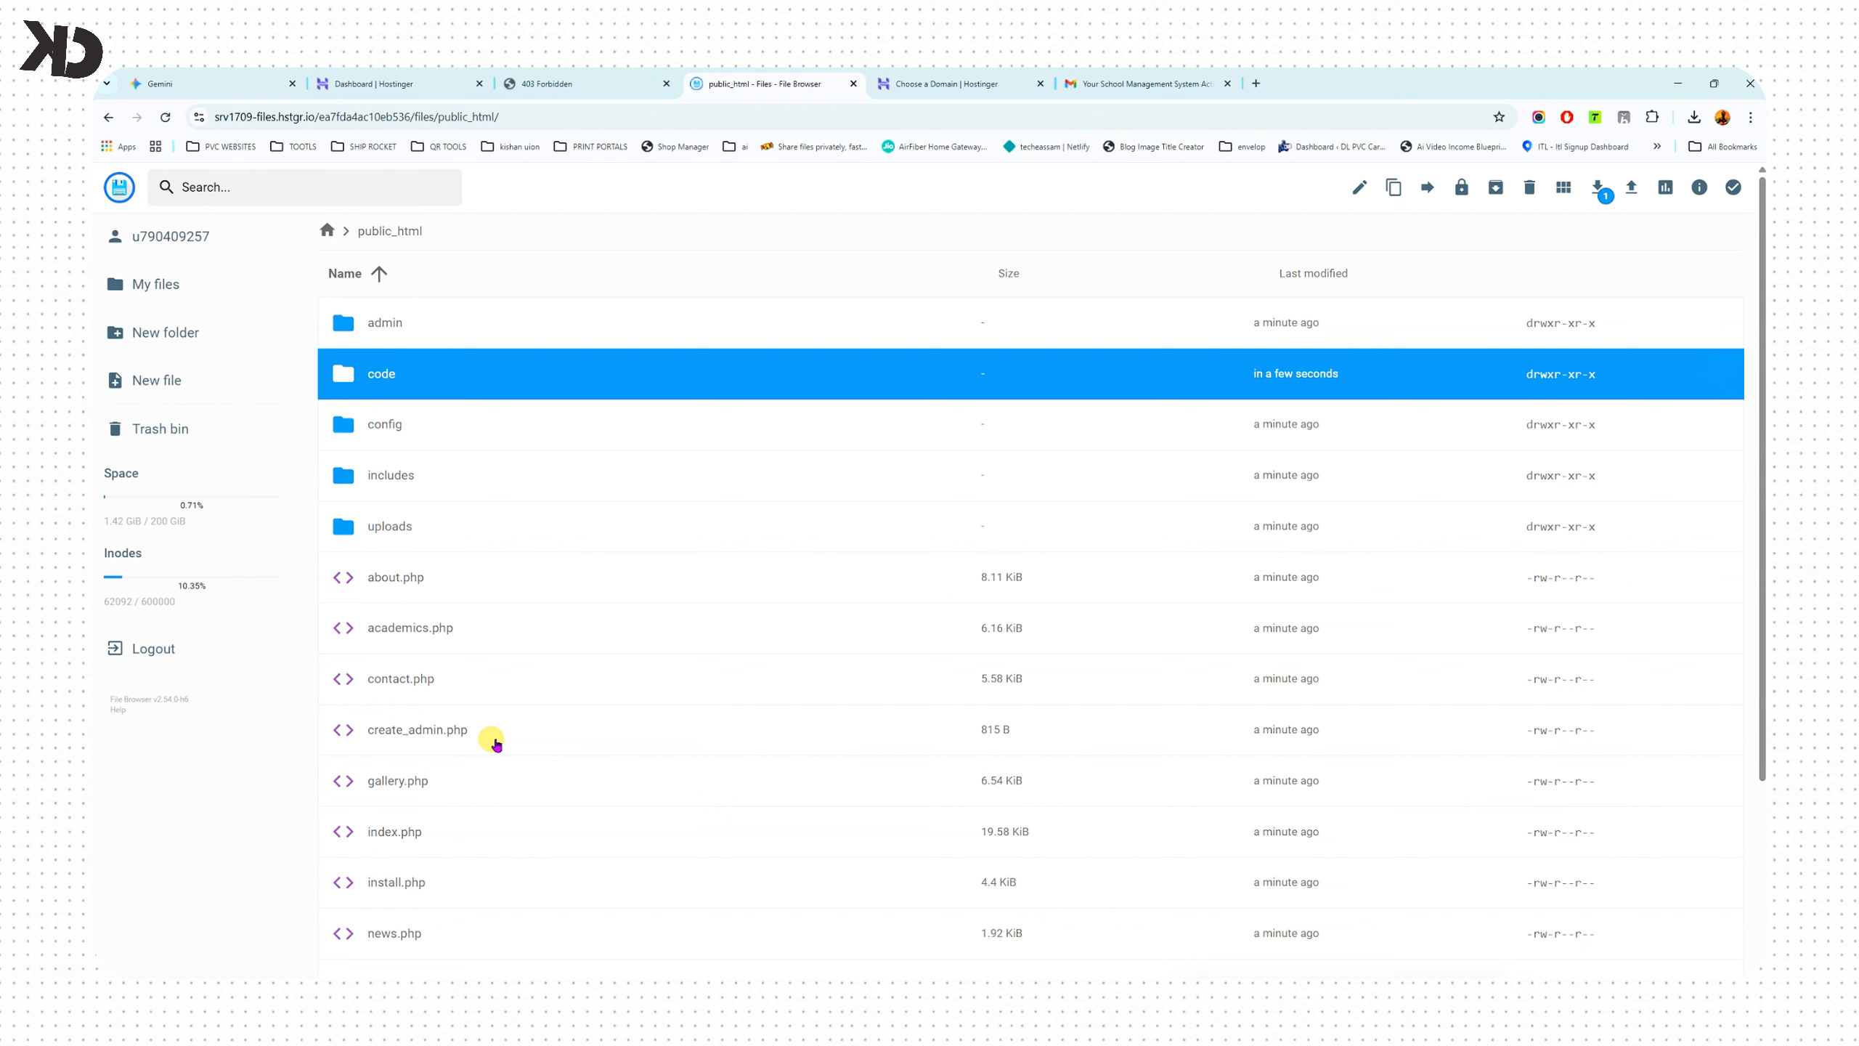
{"action": "left_click", "coordinate": [459, 423]}
{"action": "left_click", "coordinate": [465, 378]}
{"action": "key", "text": "Delete"}
{"action": "left_click", "coordinate": [1043, 603]}
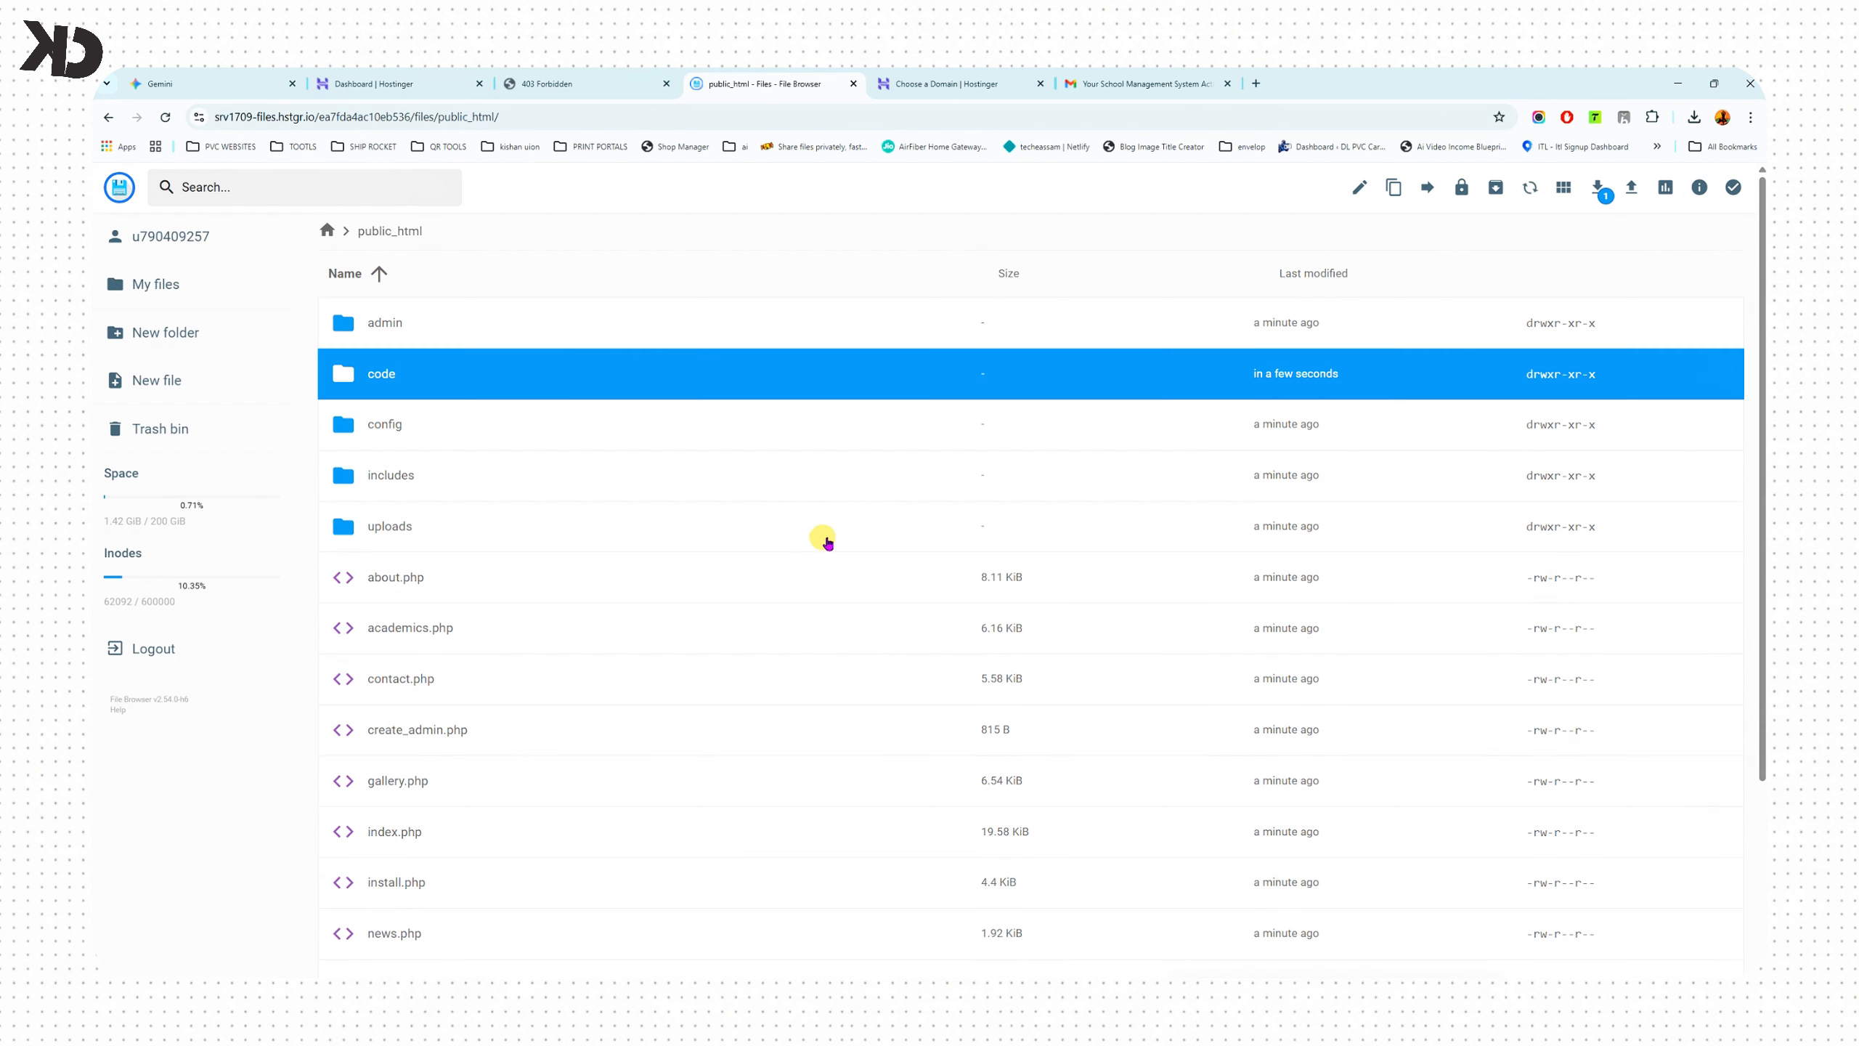
{"action": "left_click", "coordinate": [432, 75]}
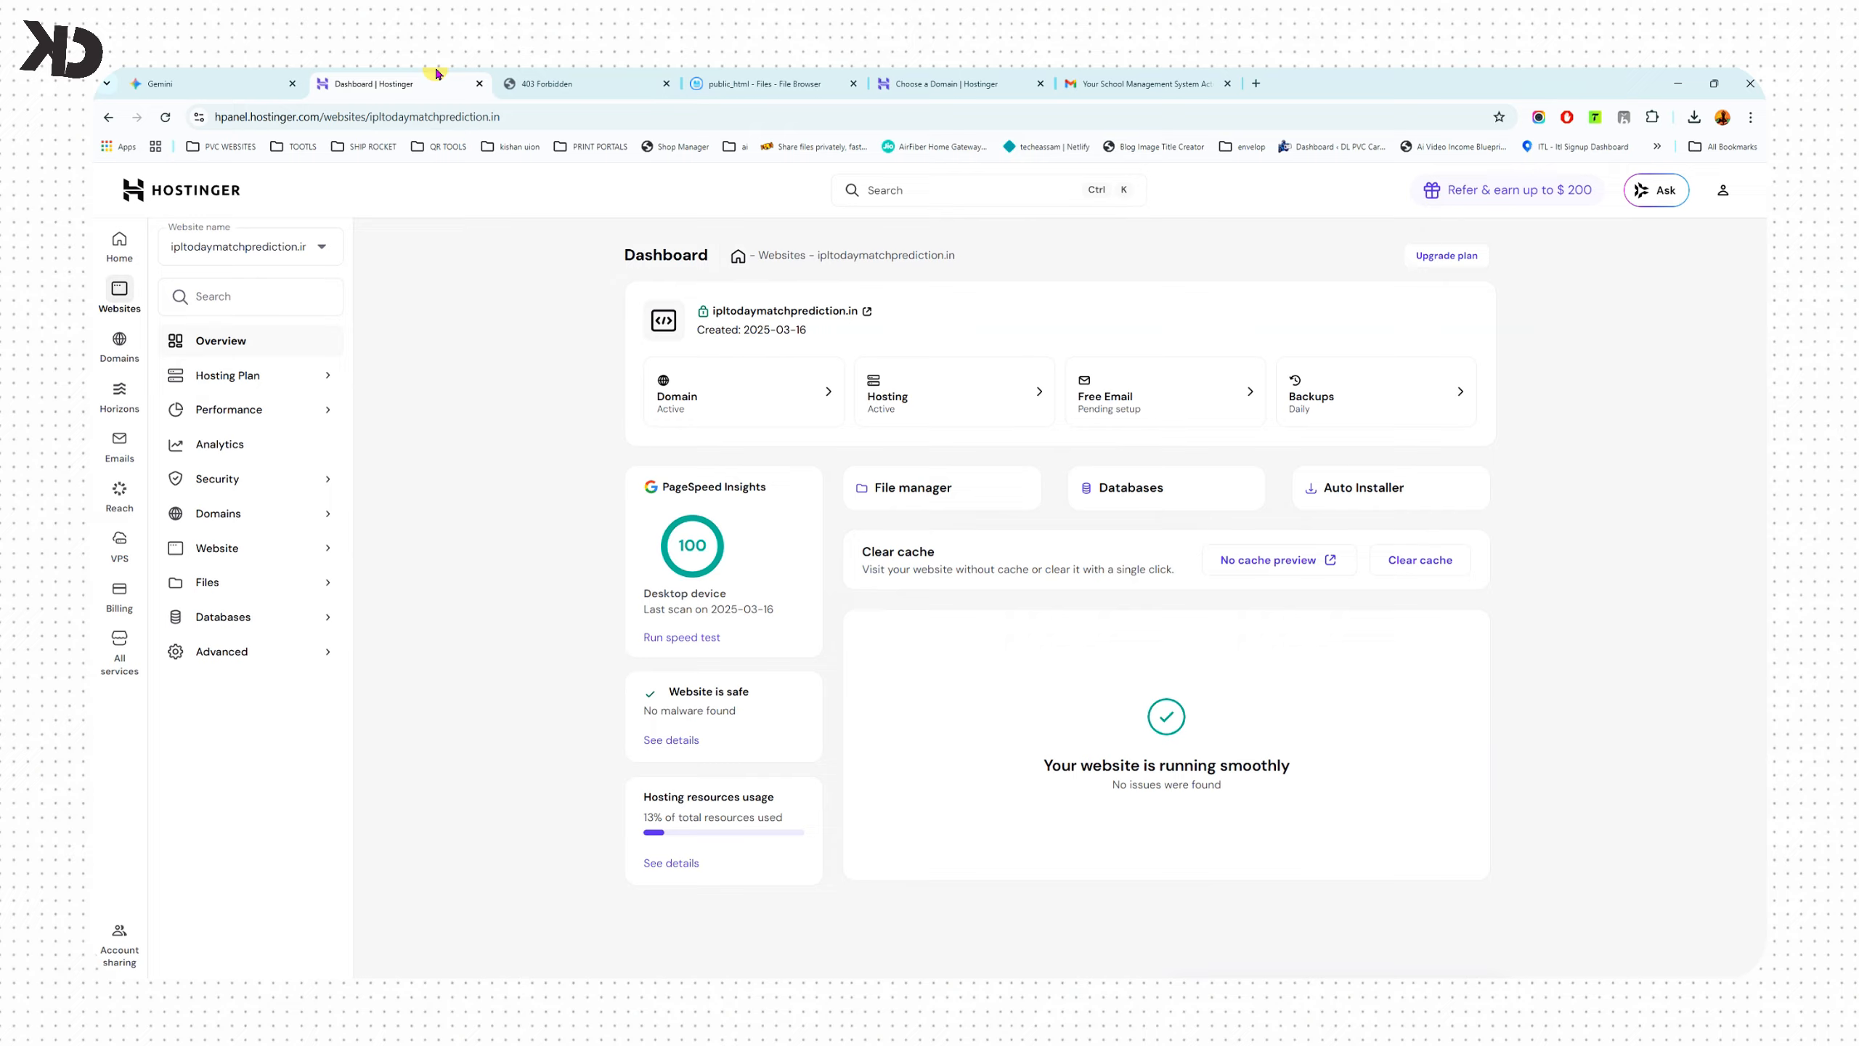
Step: Create MySQL database 'school' with user 'school_manager' and a pasted password, then select its full name
{"action": "left_click", "coordinate": [1149, 498]}
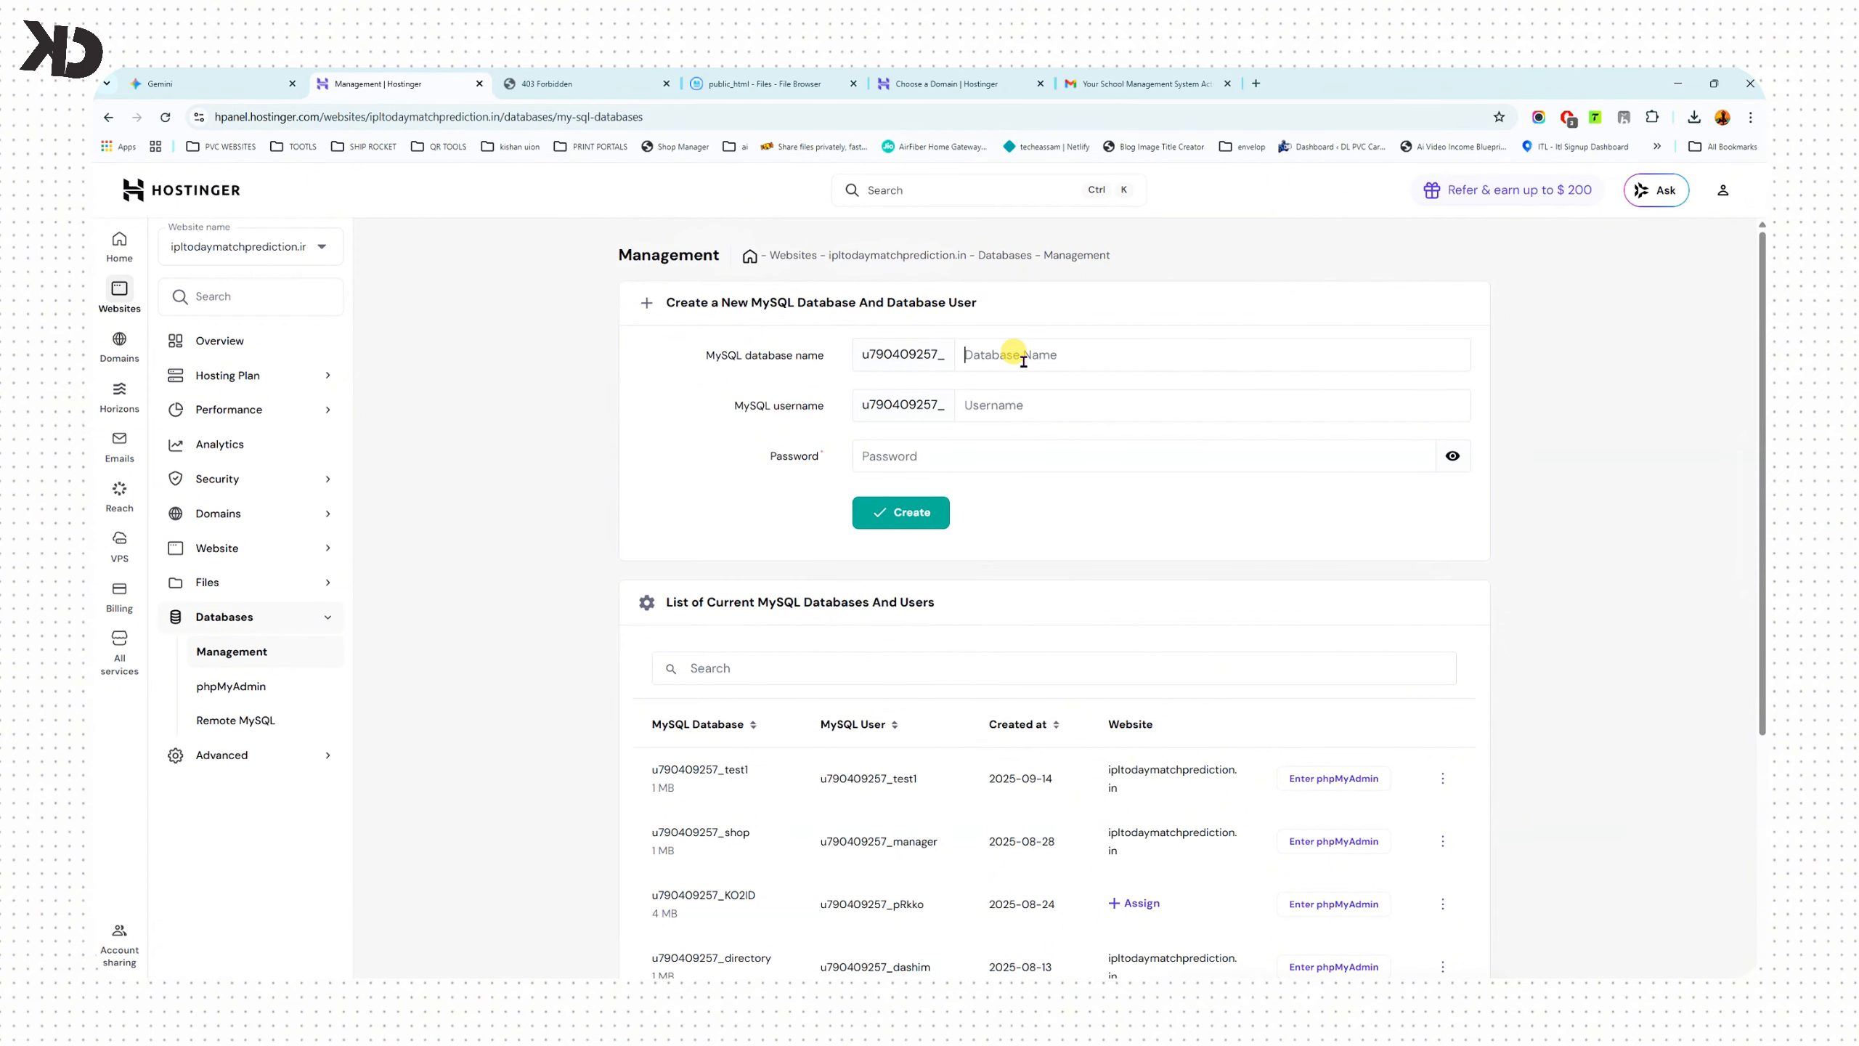
{"action": "type", "text": "school"}
{"action": "left_click", "coordinate": [1032, 403]}
{"action": "type", "text": "sc"}
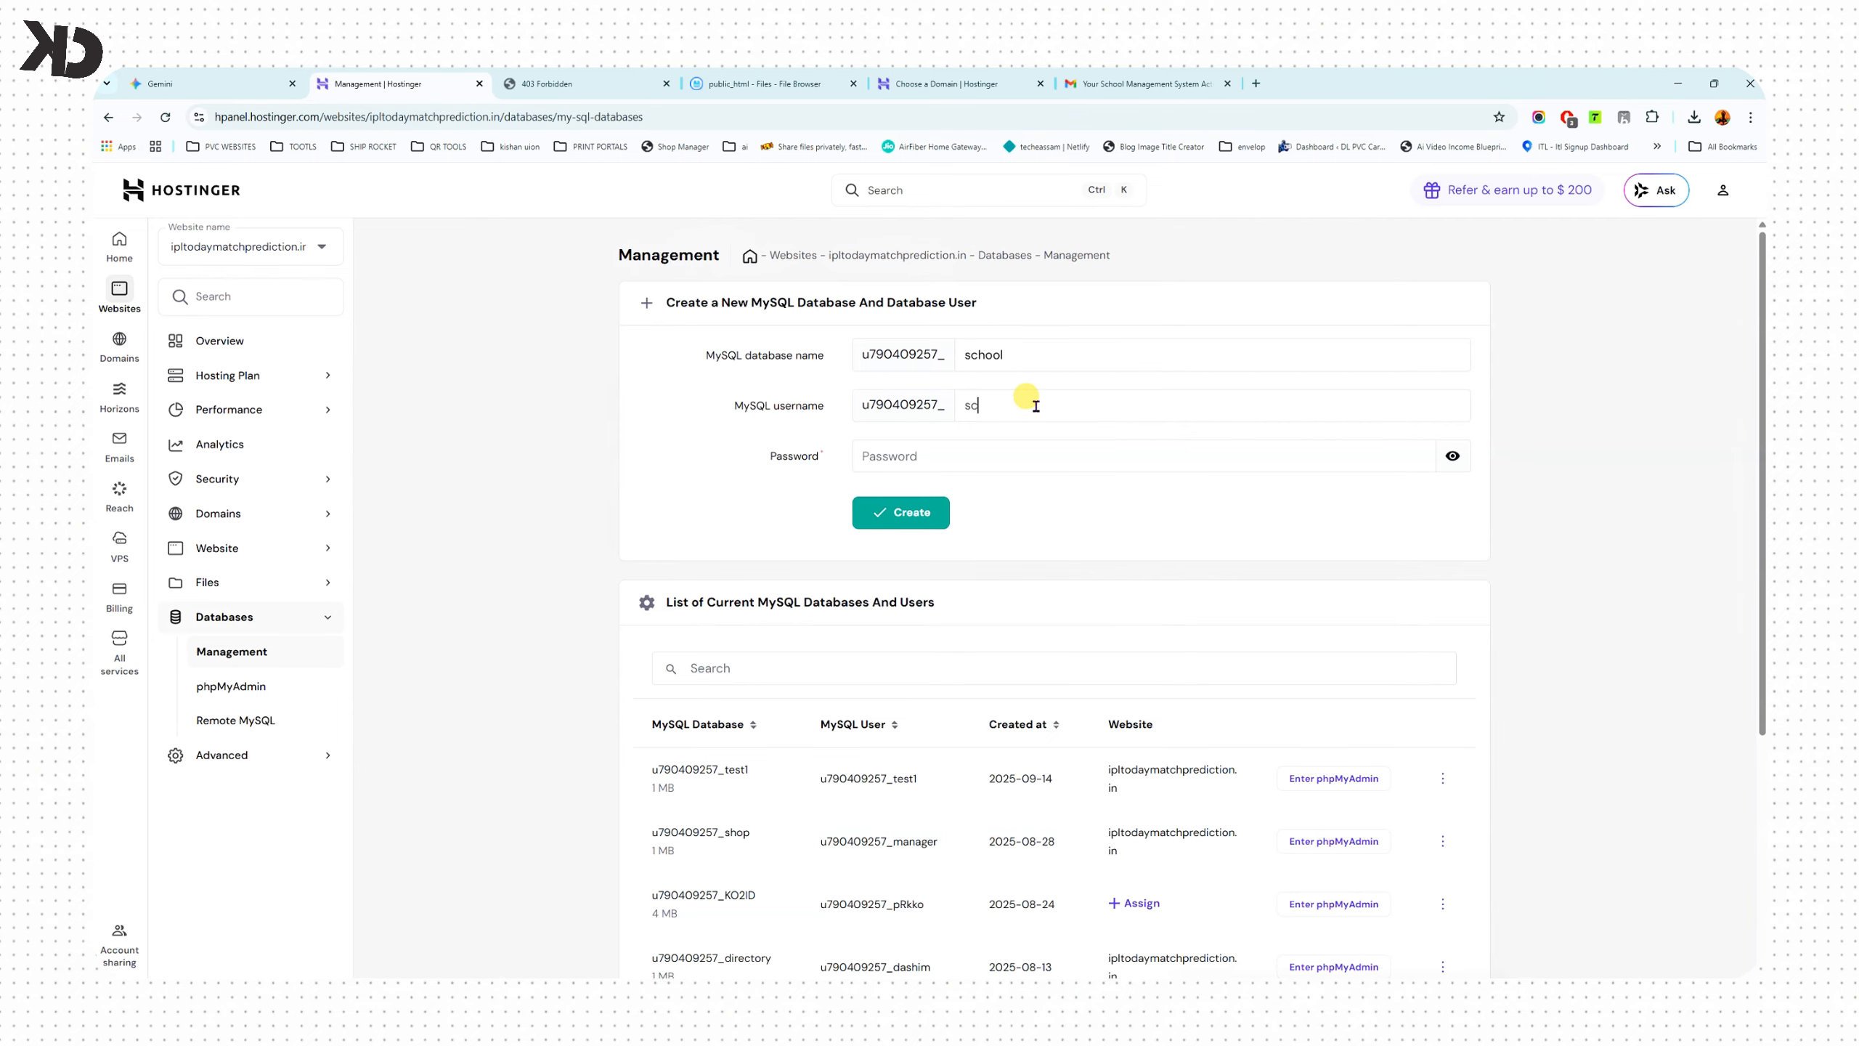
{"action": "type", "text": "hool_manager"}
{"action": "left_click", "coordinate": [990, 452]}
{"action": "key", "text": "ctrl+v"}
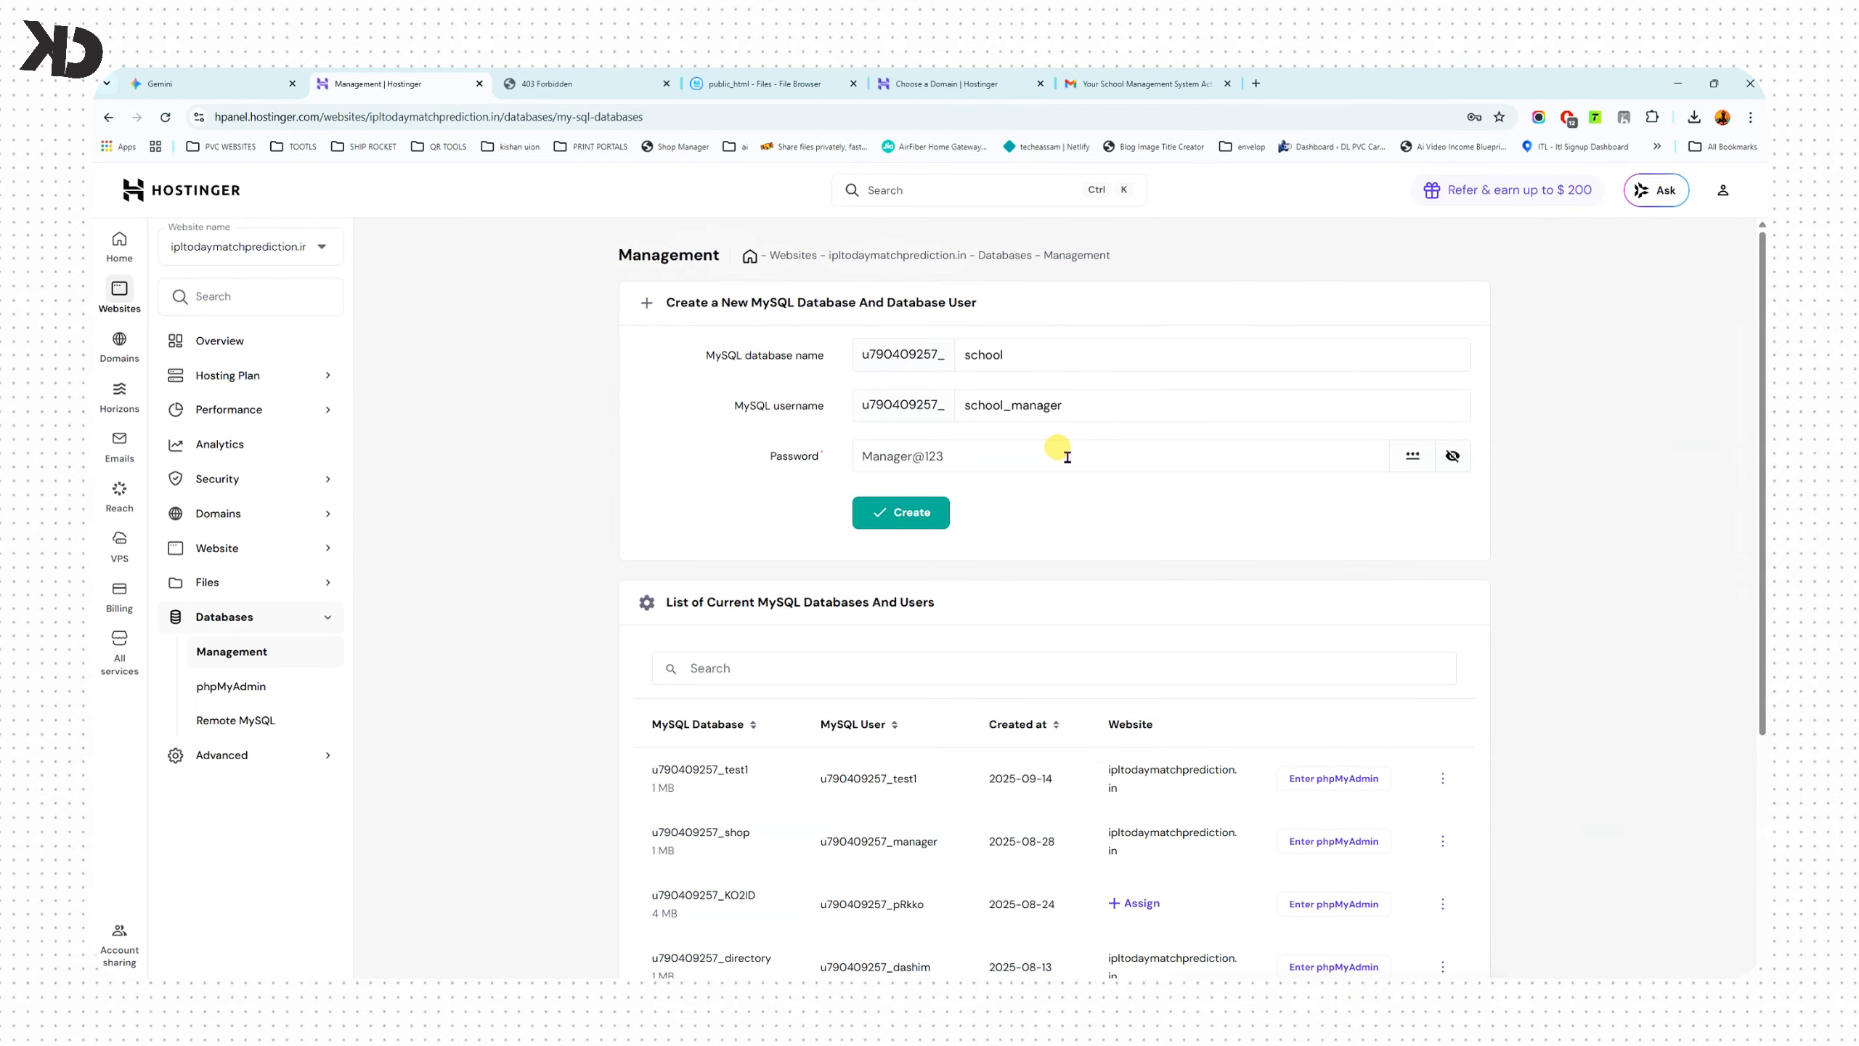
{"action": "left_click", "coordinate": [908, 513]}
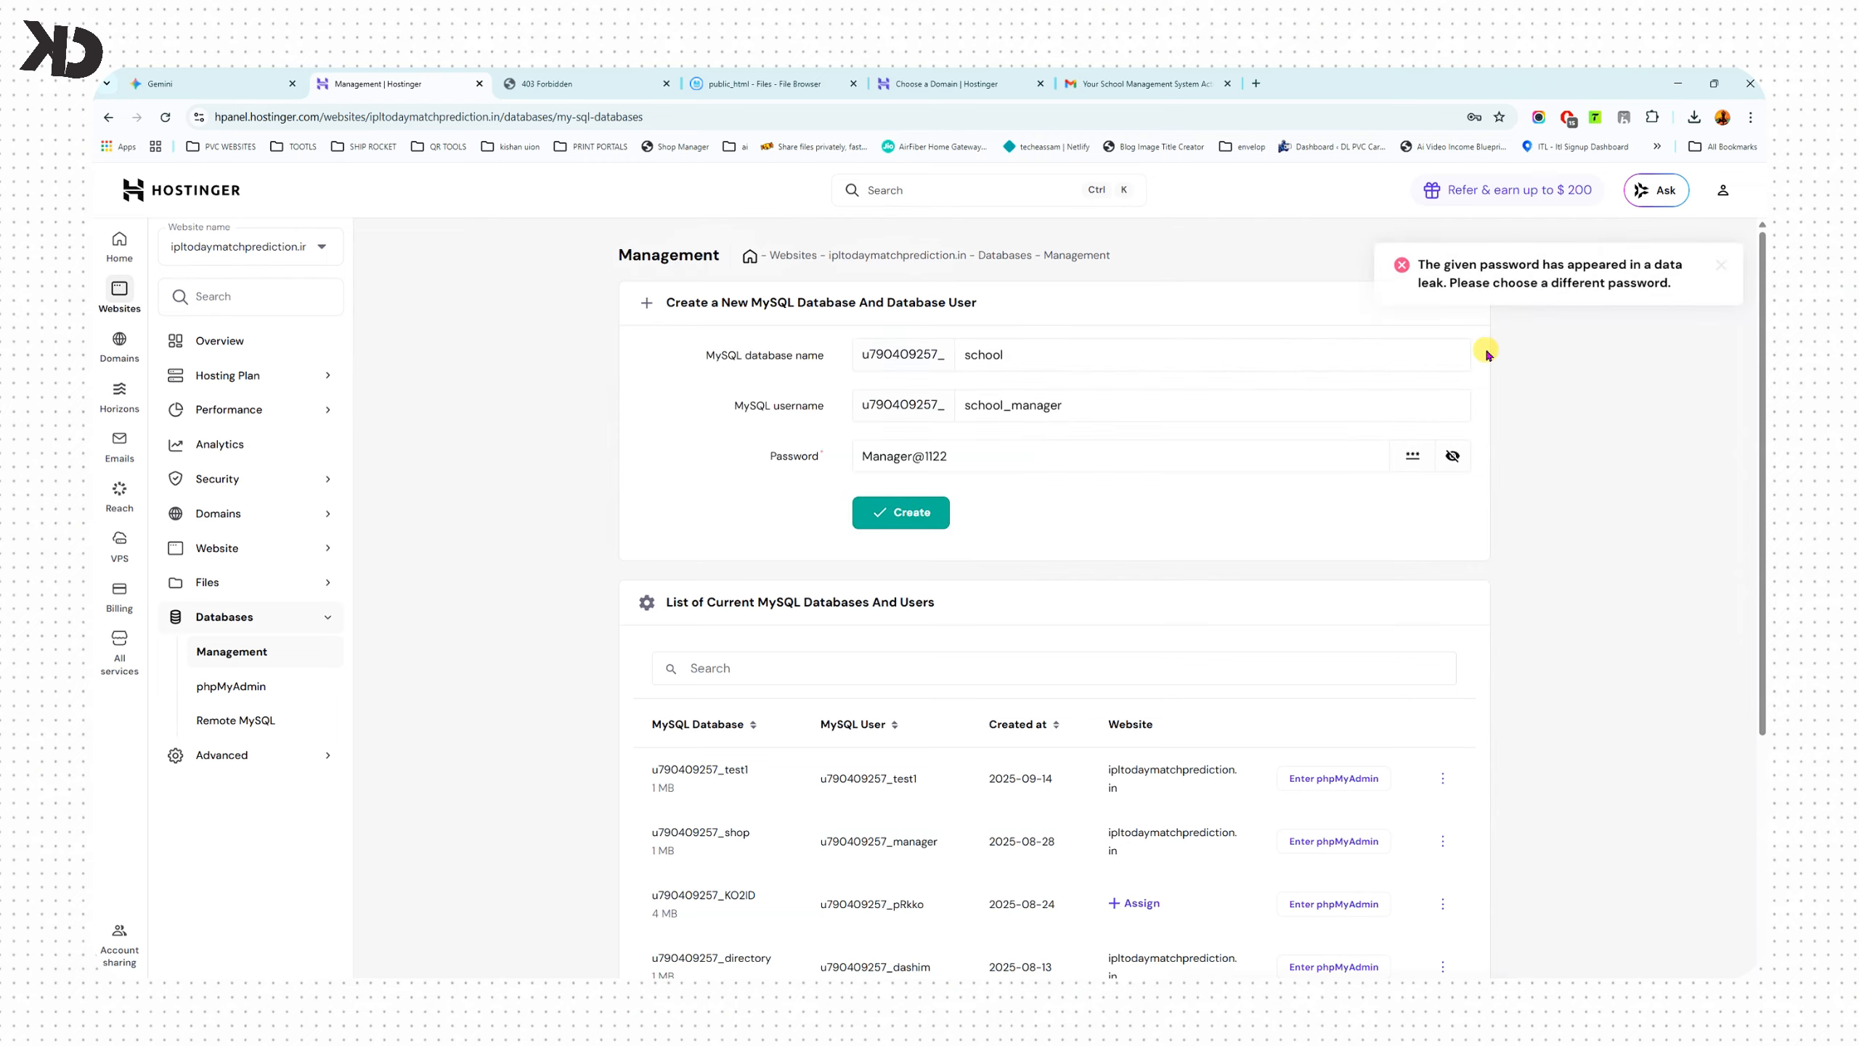
{"action": "left_click", "coordinate": [861, 456]}
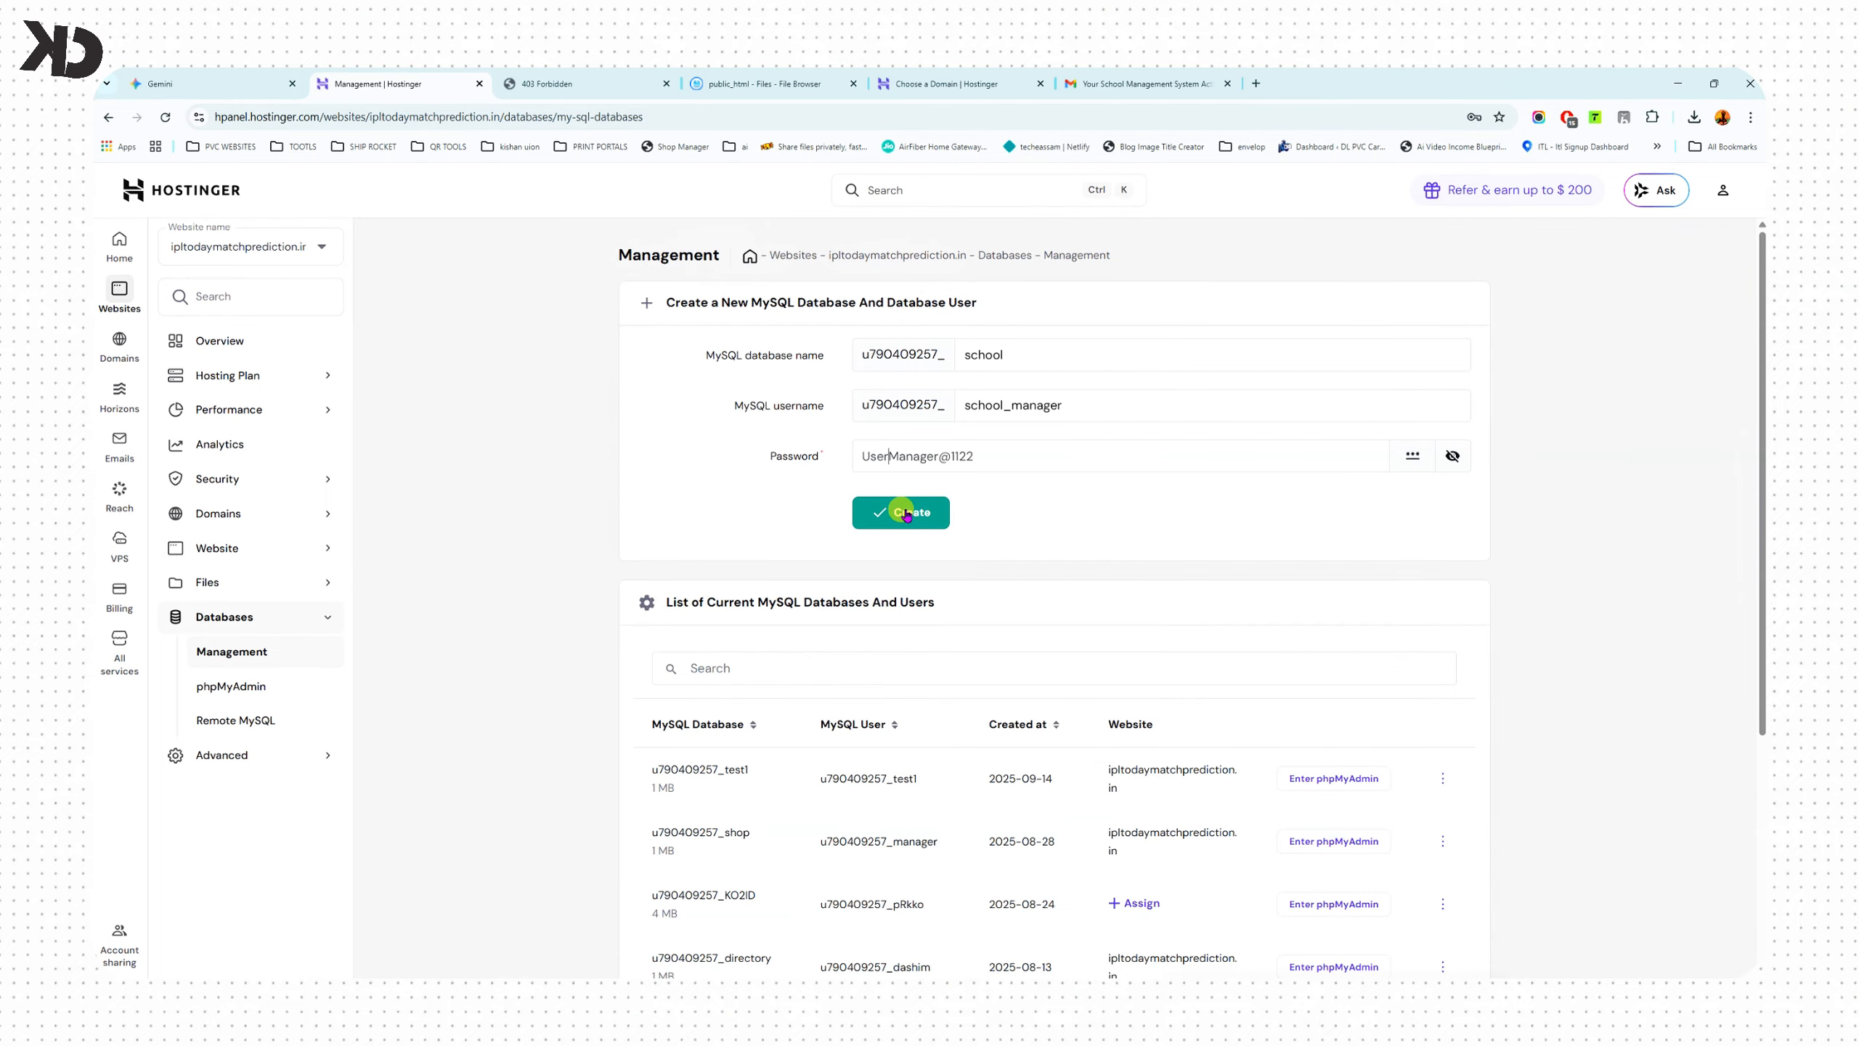
{"action": "left_click", "coordinate": [907, 513]}
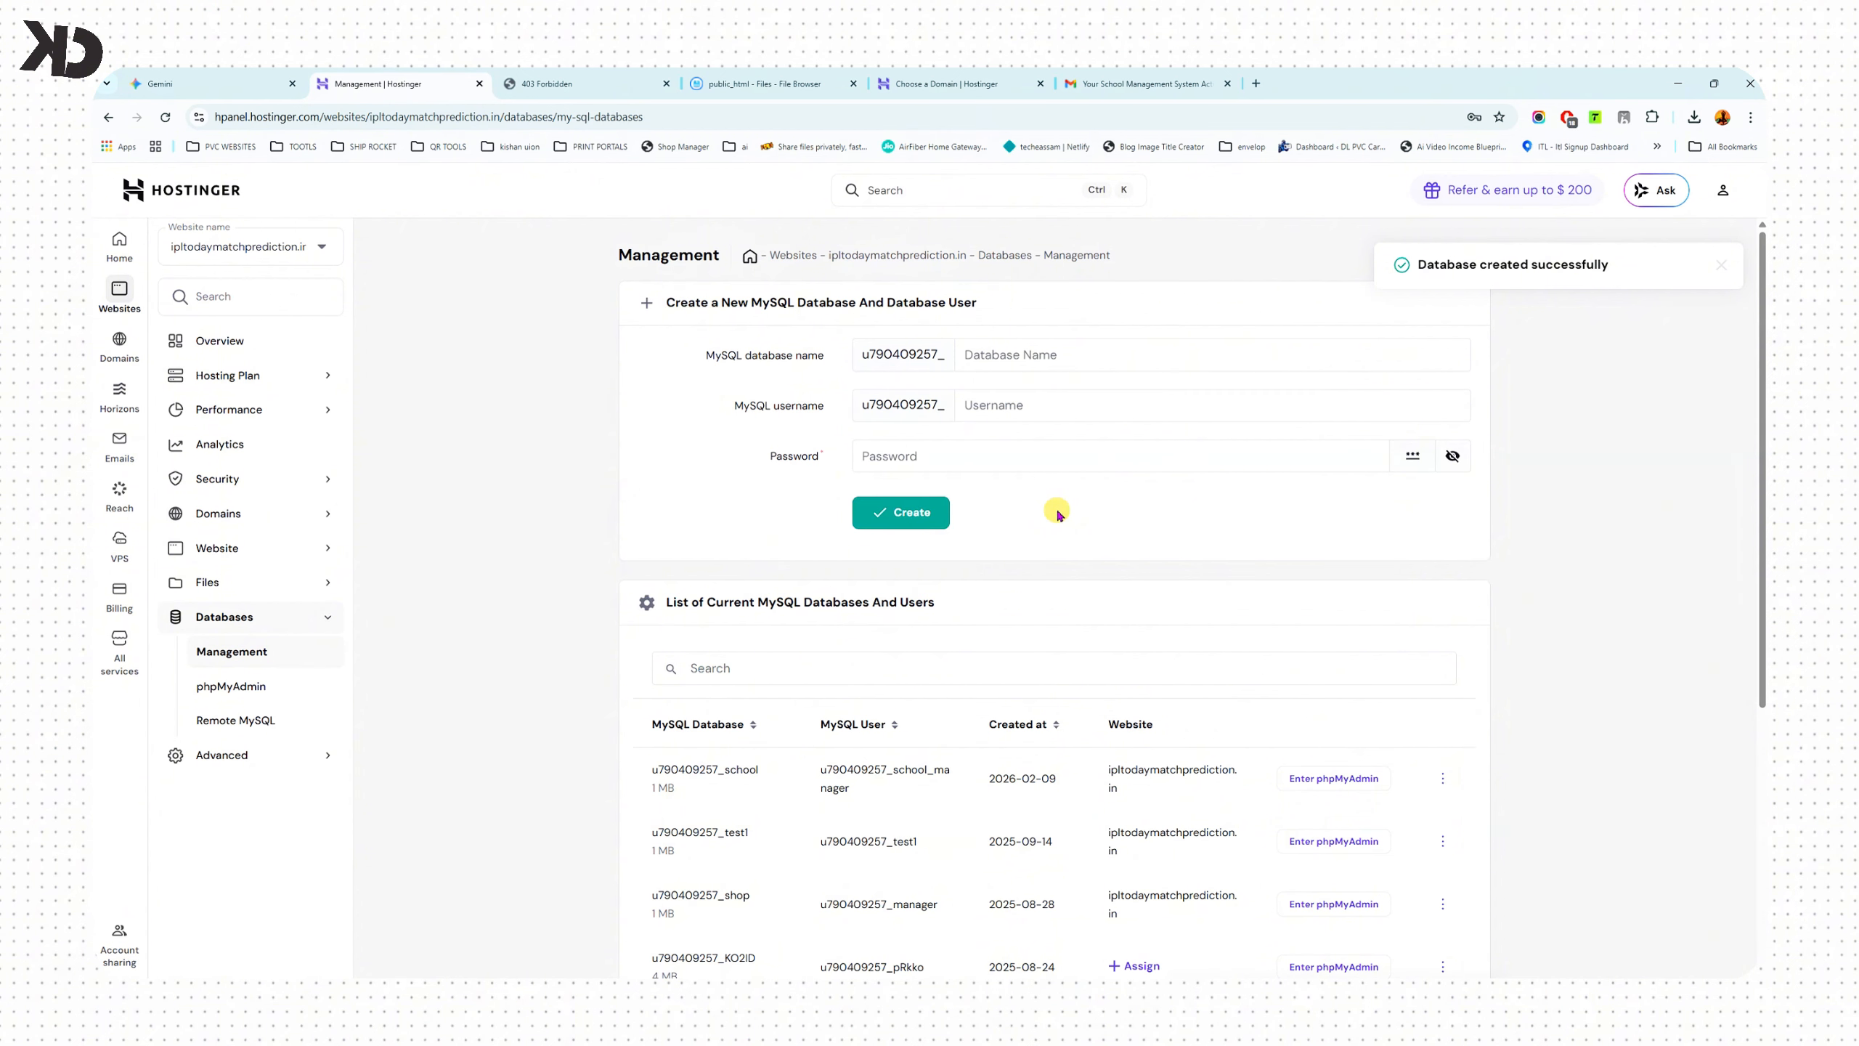
{"action": "scroll", "coordinate": [1058, 513], "scroll_direction": "down", "scroll_amount": 1}
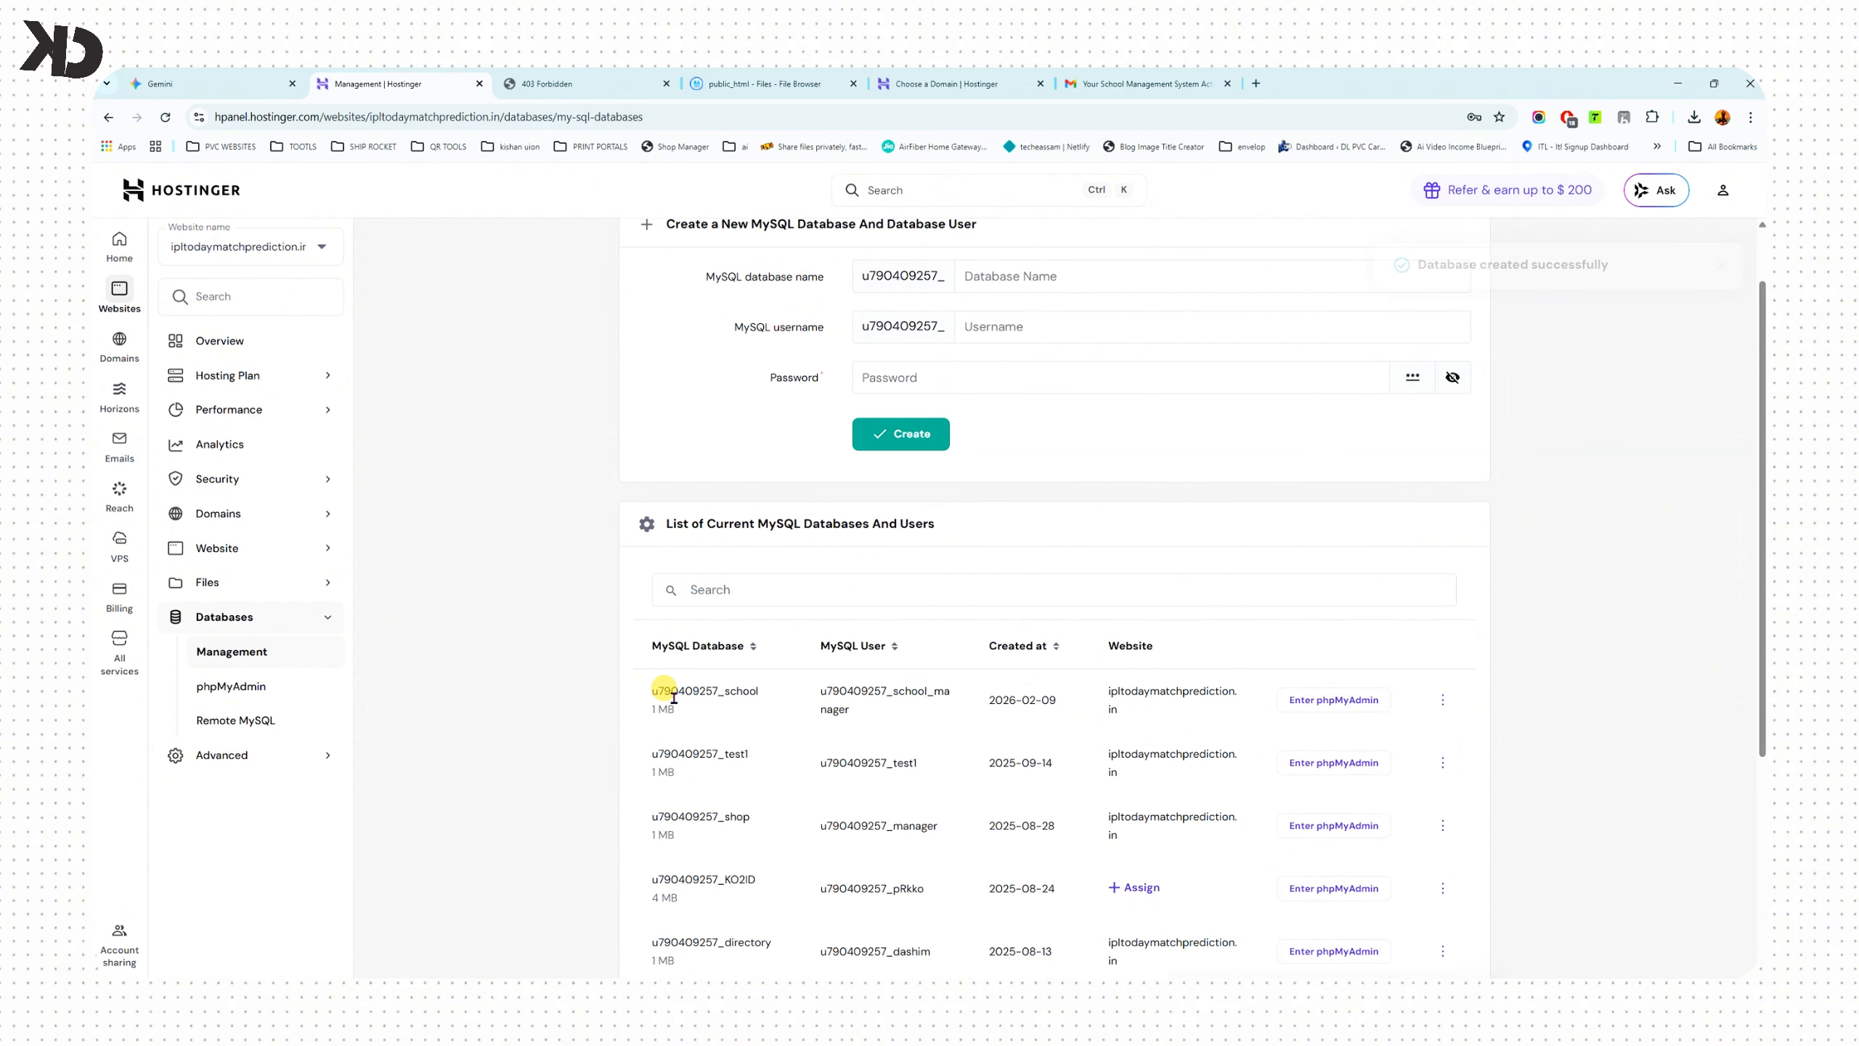
{"action": "left_click_drag", "start_coordinate": [648, 691], "coordinate": [851, 711]}
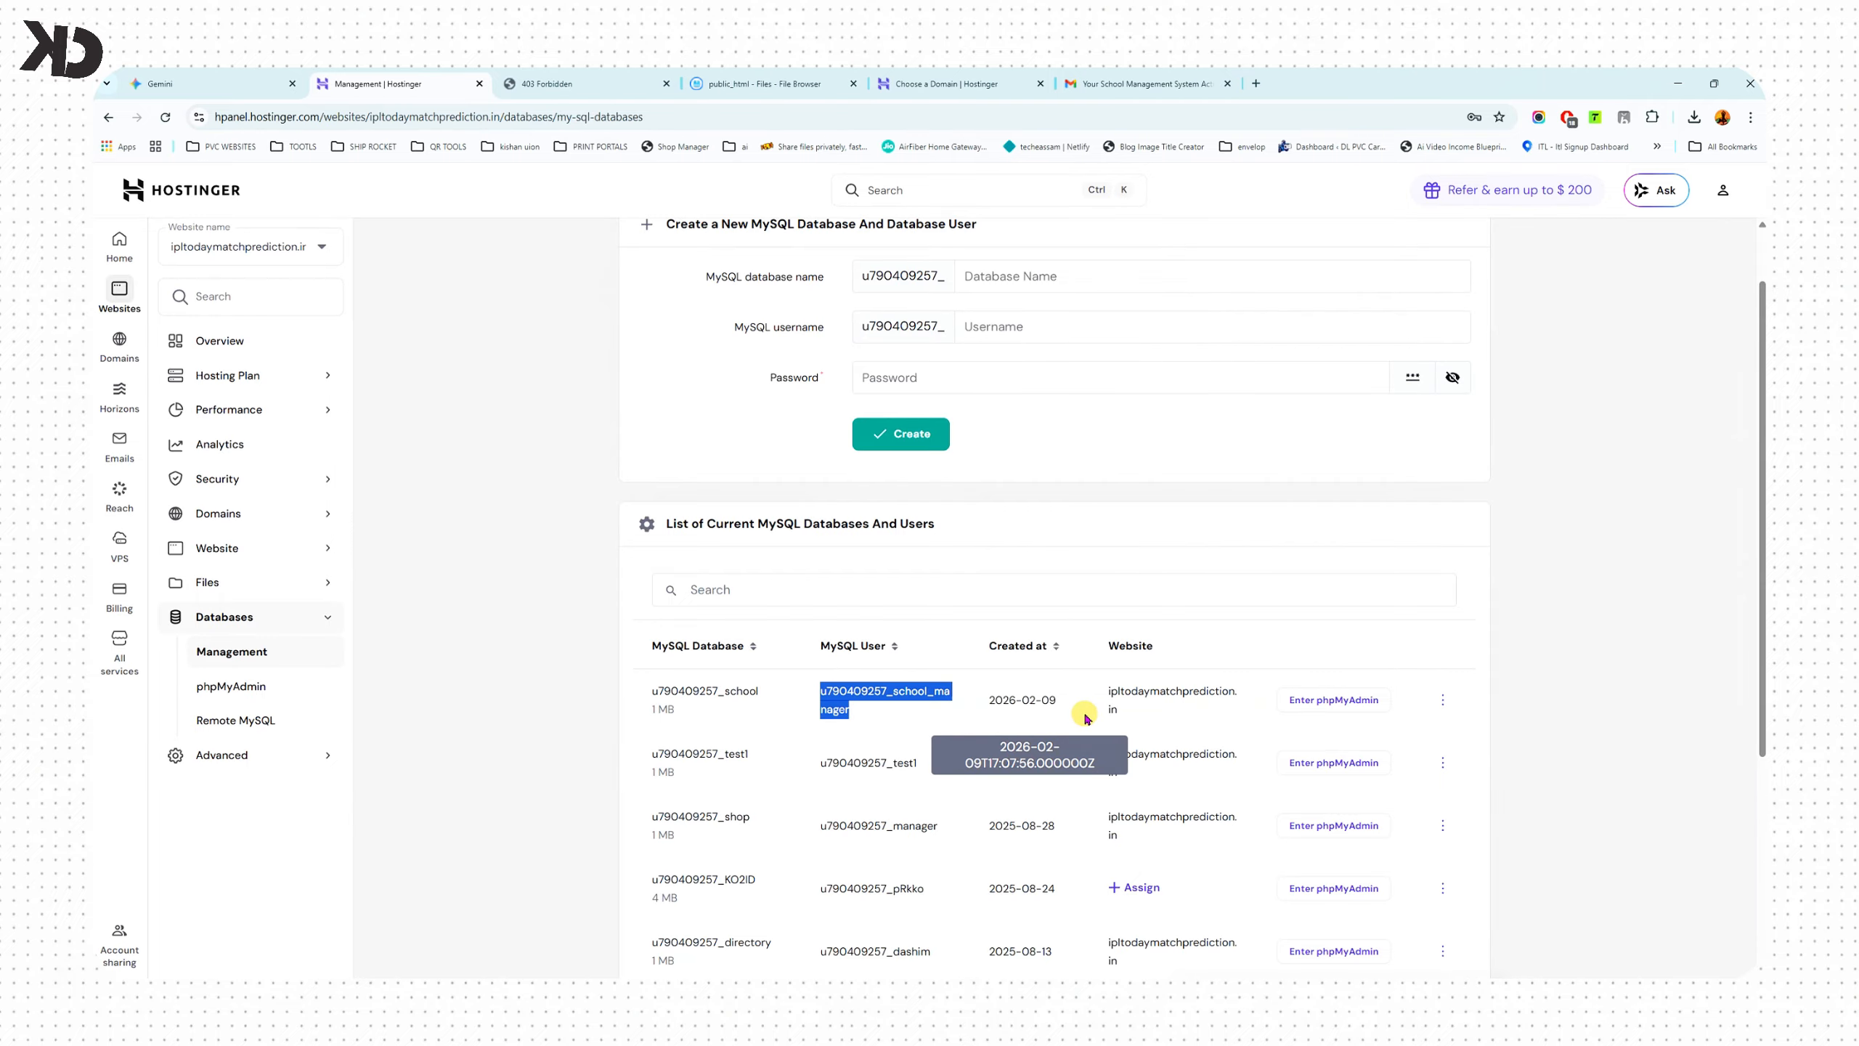
Step: In Notepad, type the database password on a new line below the referral link
{"action": "left_click", "coordinate": [382, 992]}
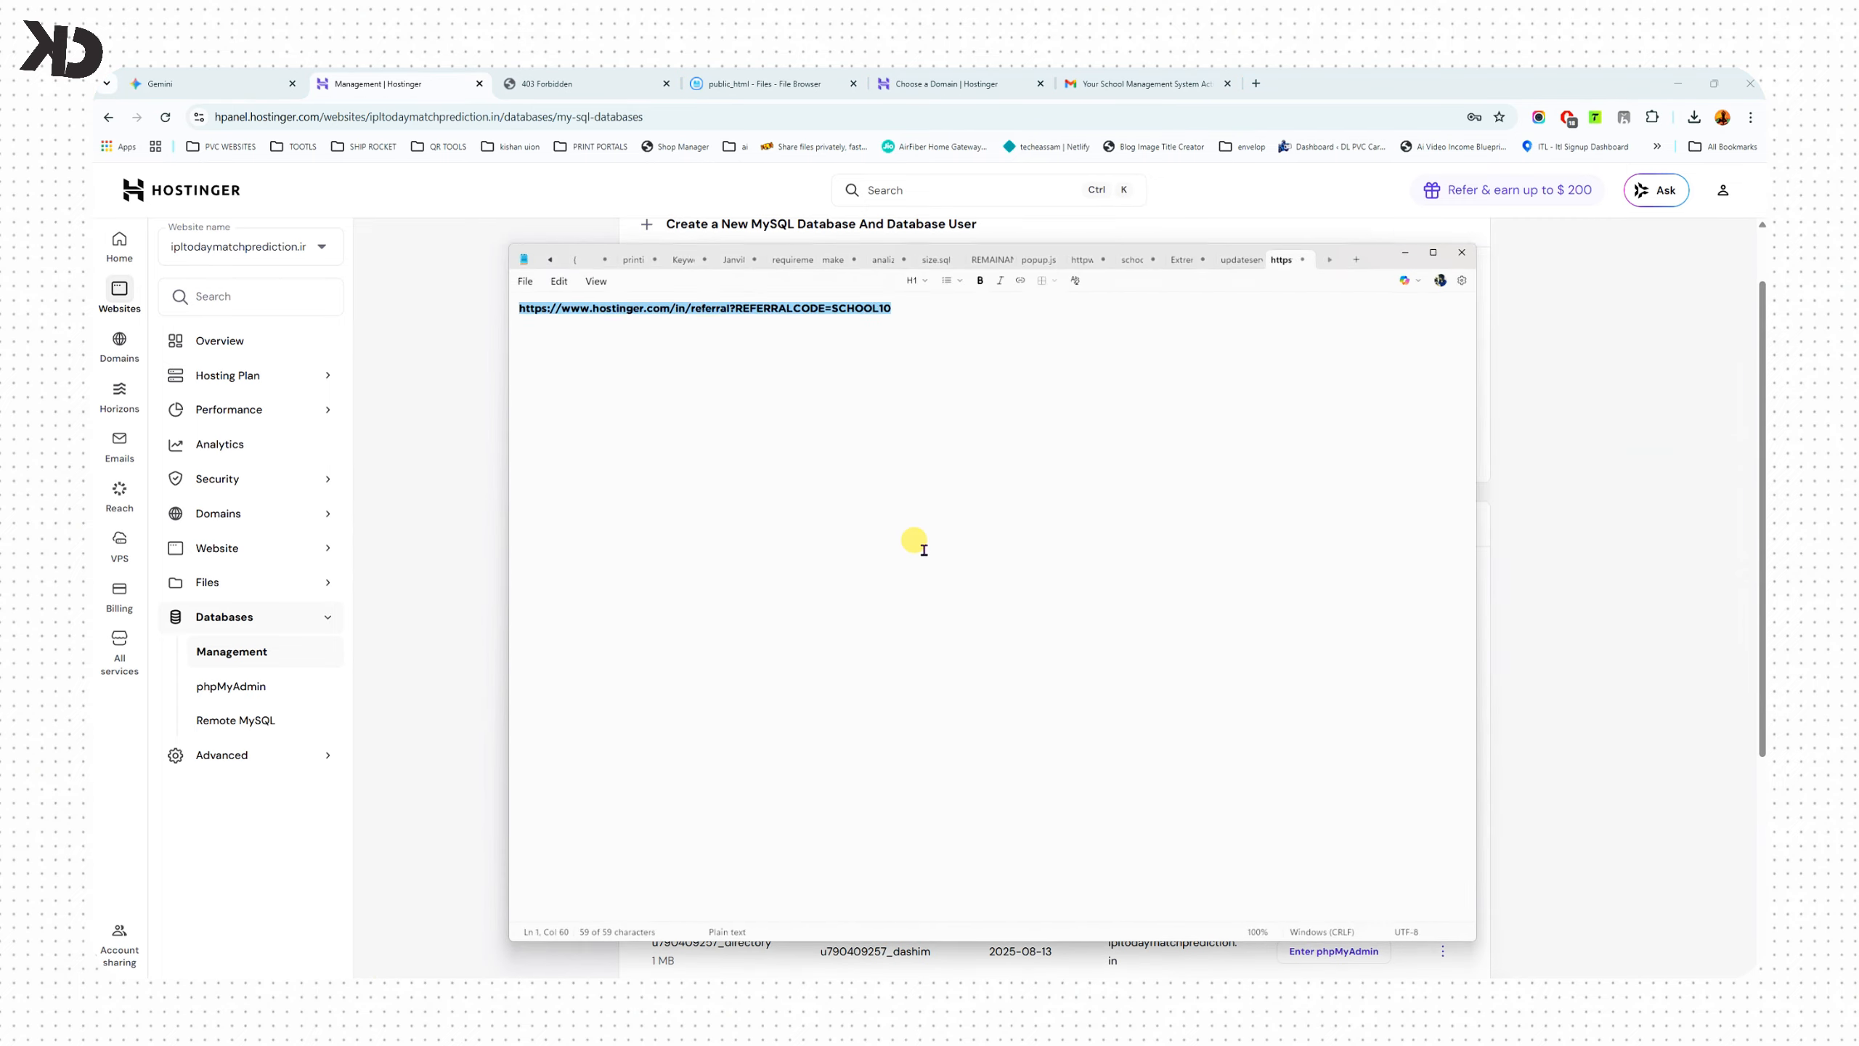
{"action": "left_click", "coordinate": [1005, 453]}
{"action": "key", "text": "Return"}
{"action": "key", "text": "Return"}
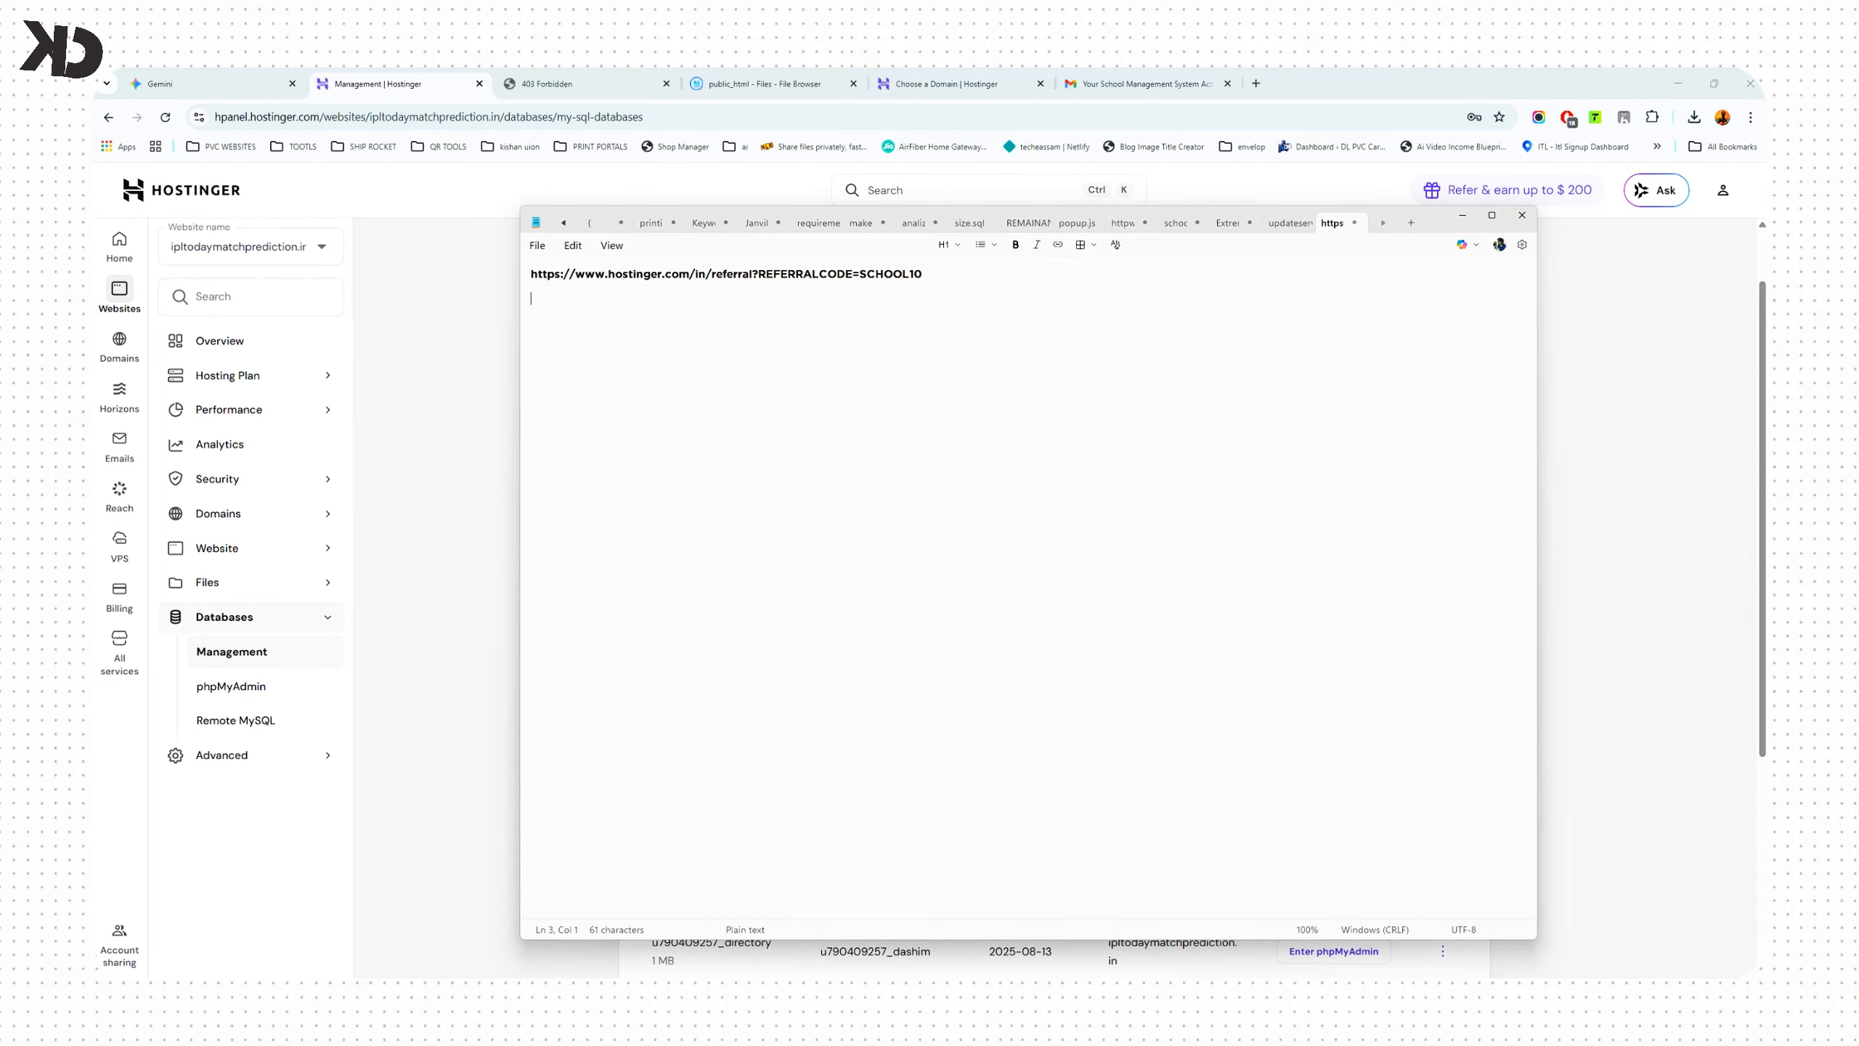
{"action": "key", "text": "Return"}
{"action": "key", "text": "Return"}
{"action": "key", "text": "Return"}
Step: Add 'database :', 'user :' and 'Pass:' labels with the pasted database name and username
{"action": "type", "text": "database :"}
{"action": "type", "text": "u790409257_school"}
{"action": "key", "text": "Return"}
{"action": "type", "text": "user :"}
{"action": "key", "text": "ctrl+c"}
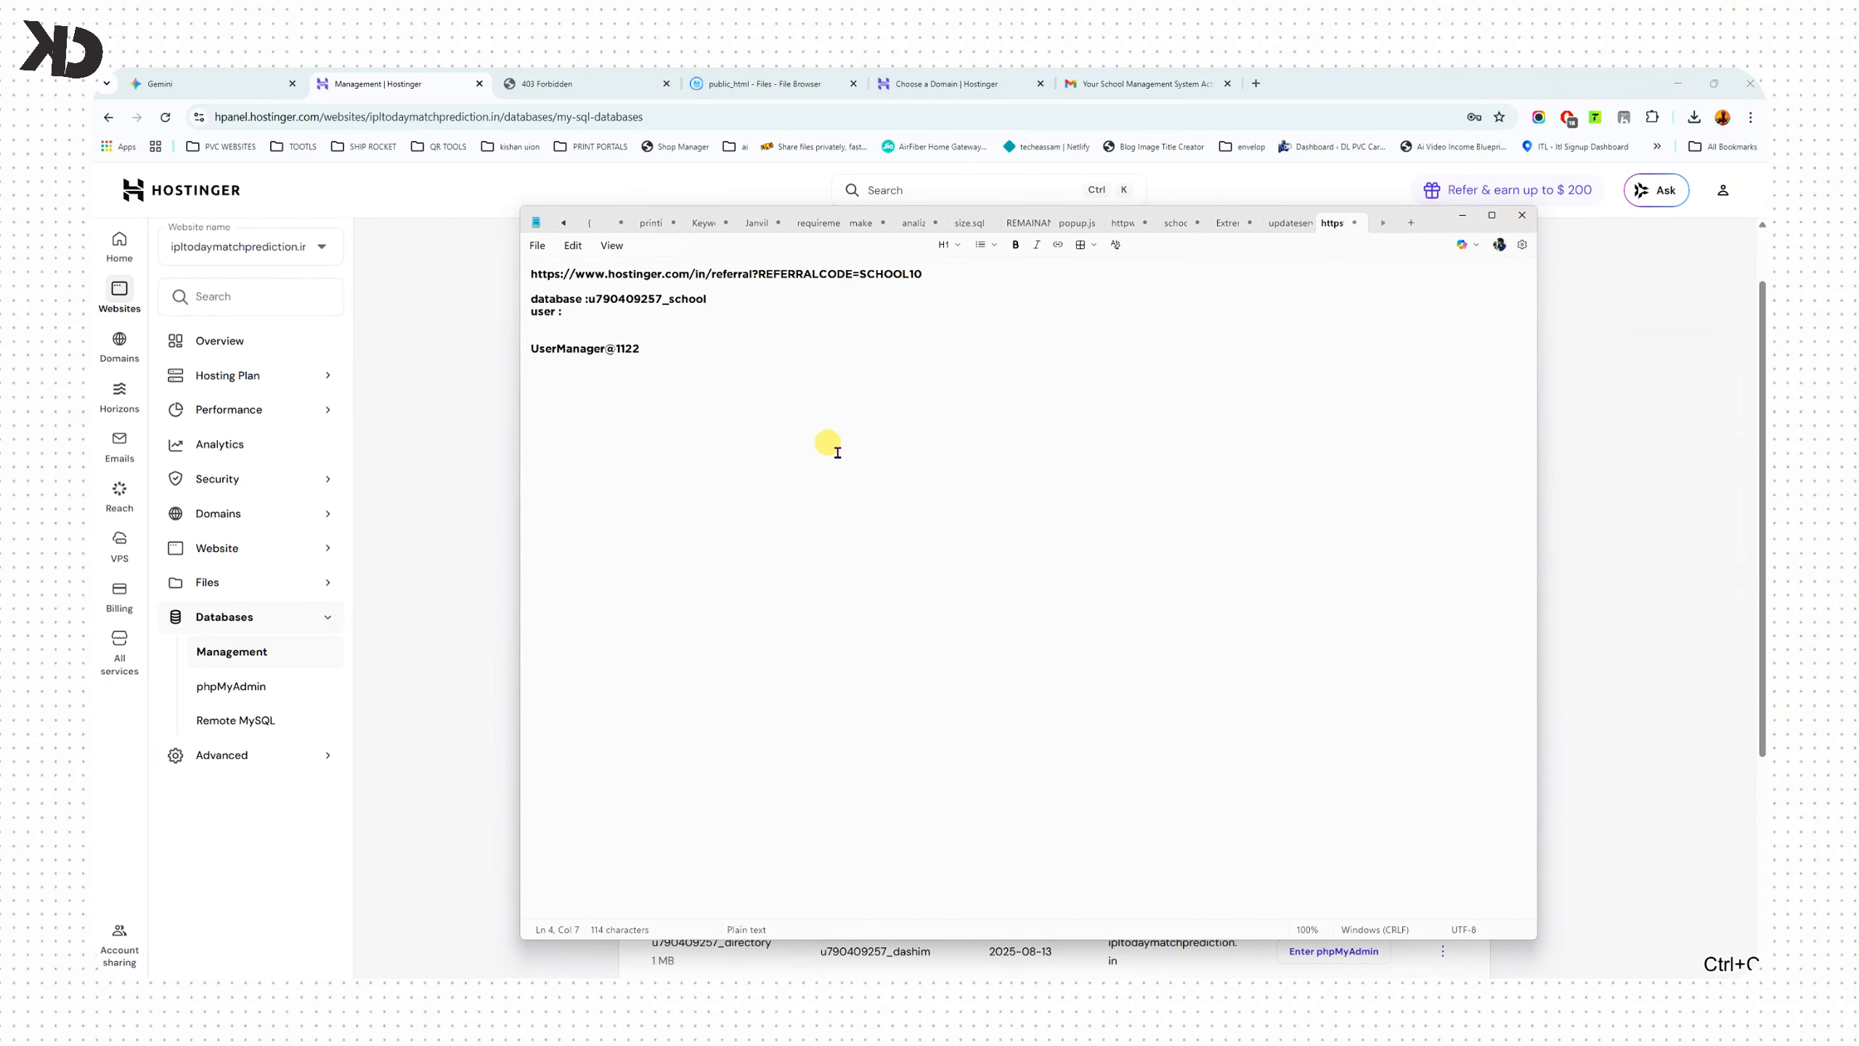
{"action": "key", "text": "ctrl+v"}
{"action": "left_click", "coordinate": [528, 349]}
{"action": "key", "text": "BackSpace"}
{"action": "key", "text": "BackSpace"}
{"action": "type", "text": "Pass:"}
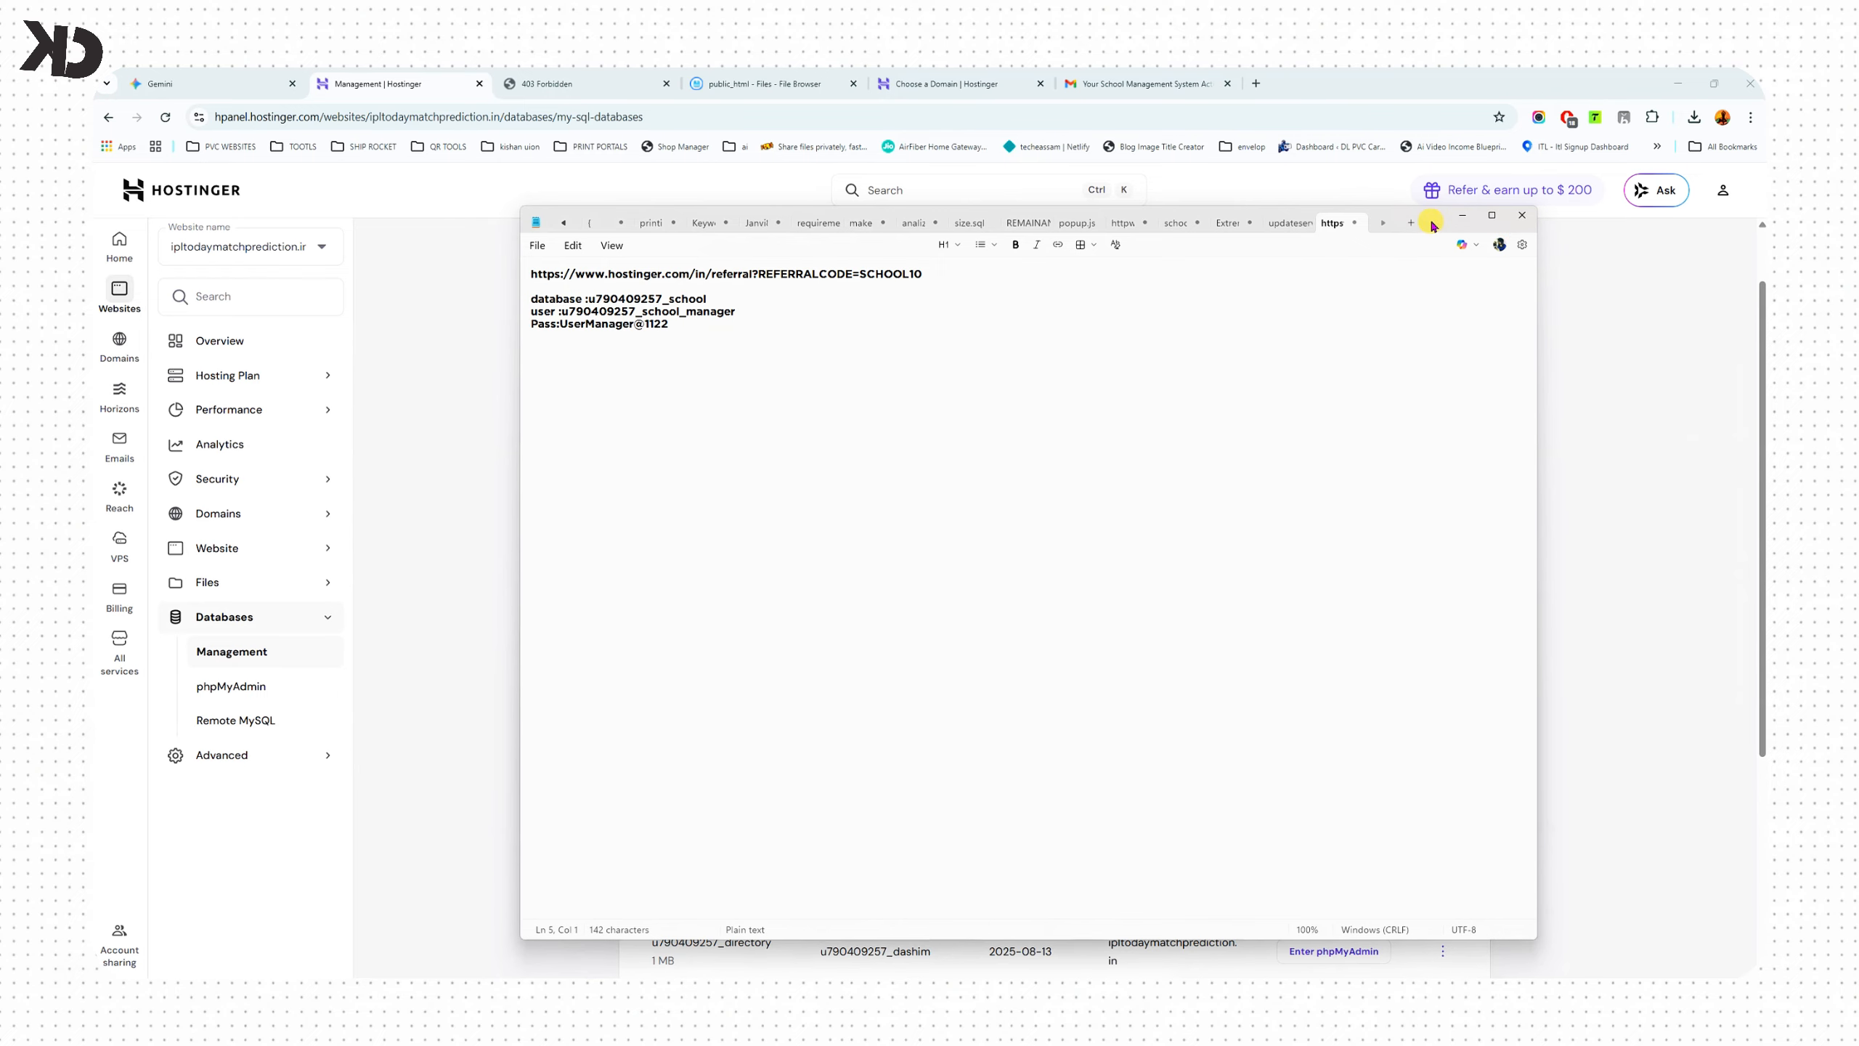
{"action": "left_click", "coordinate": [1462, 214]}
Step: Open config/db.php and paste the saved database username into the $user setting
{"action": "left_click", "coordinate": [761, 83]}
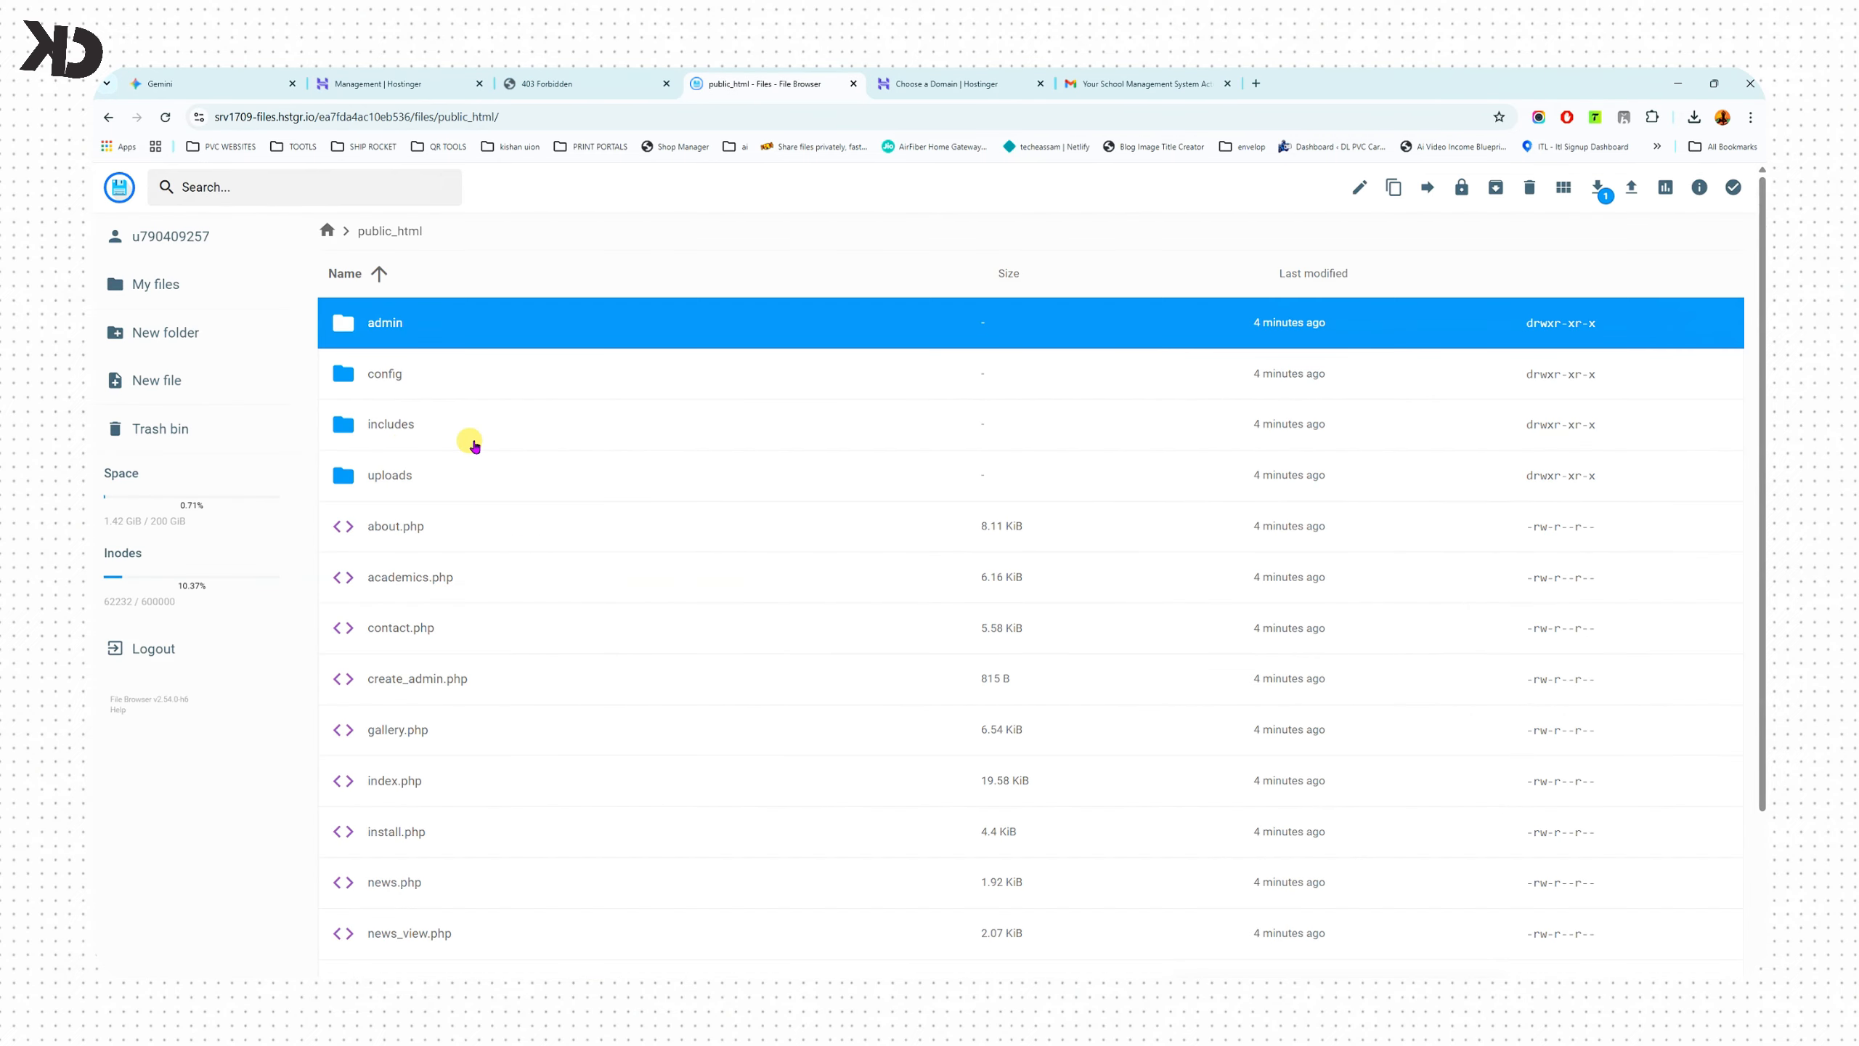
{"action": "double_click", "coordinate": [435, 376]}
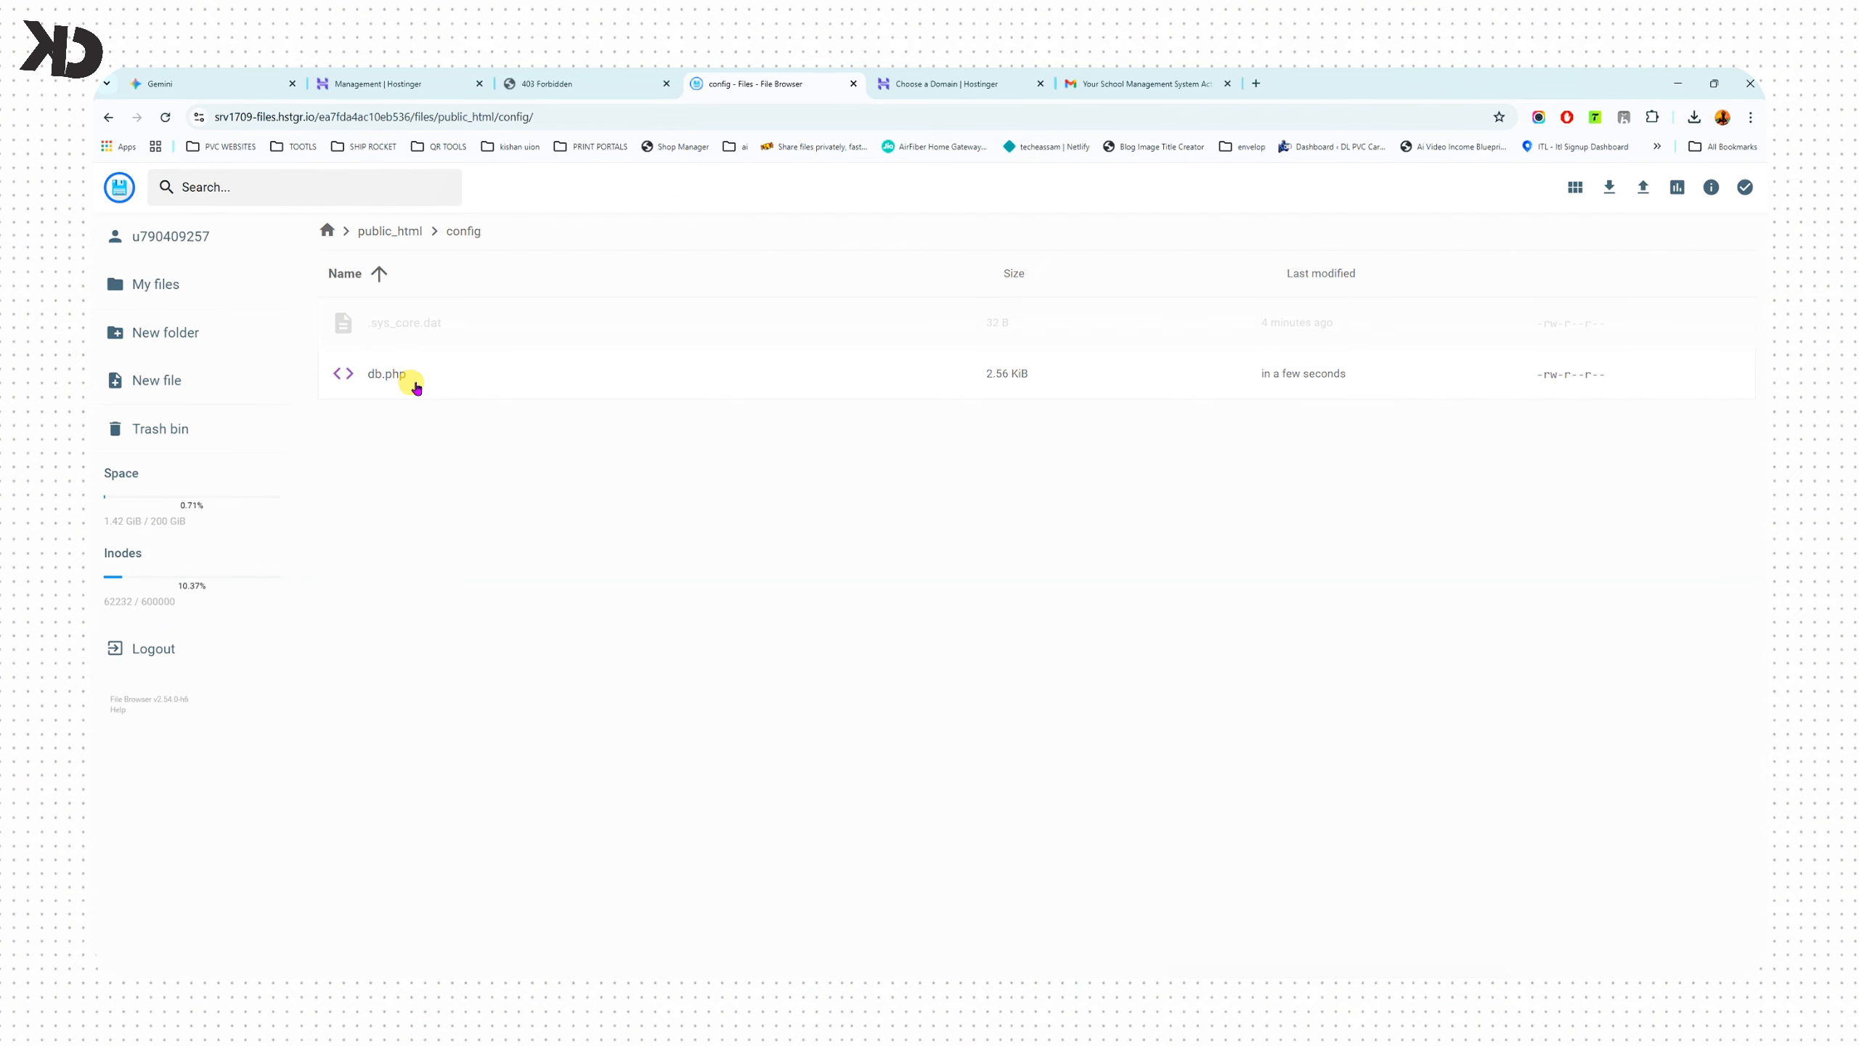
{"action": "double_click", "coordinate": [414, 381]}
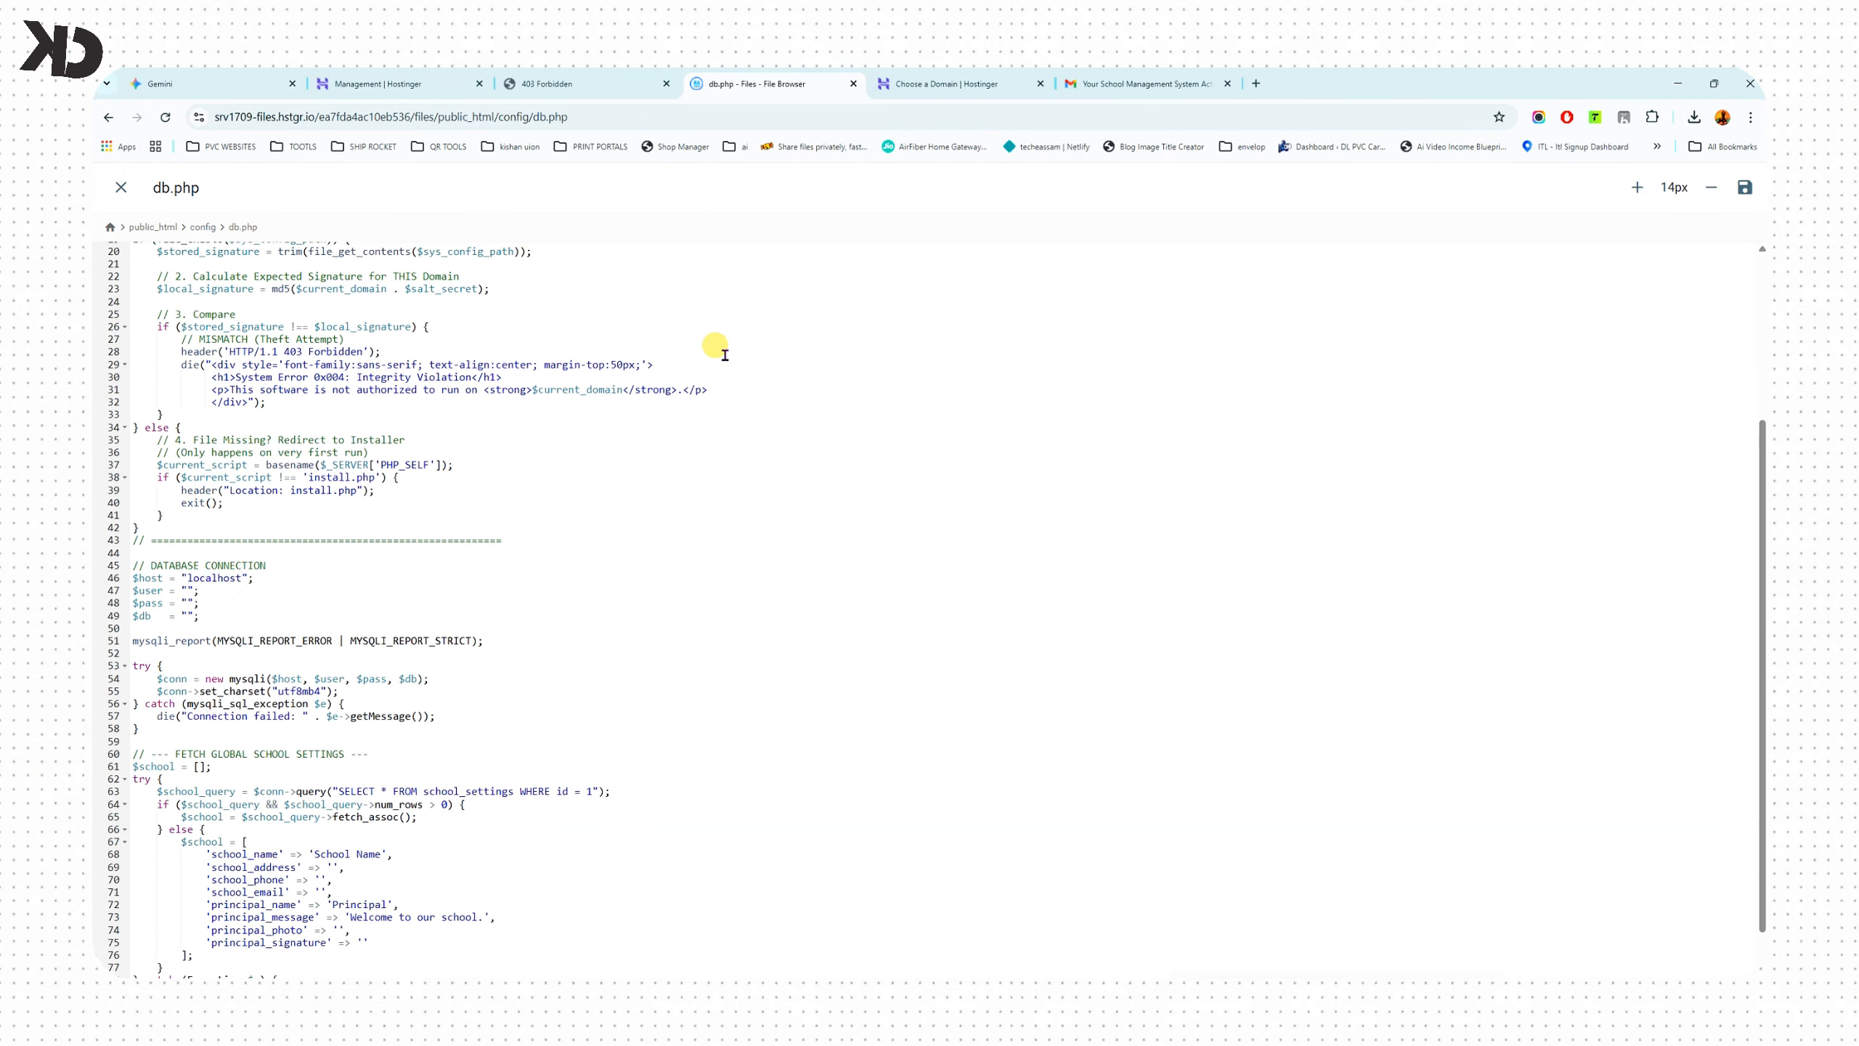
{"action": "scroll", "coordinate": [725, 355], "scroll_direction": "down", "scroll_amount": 2}
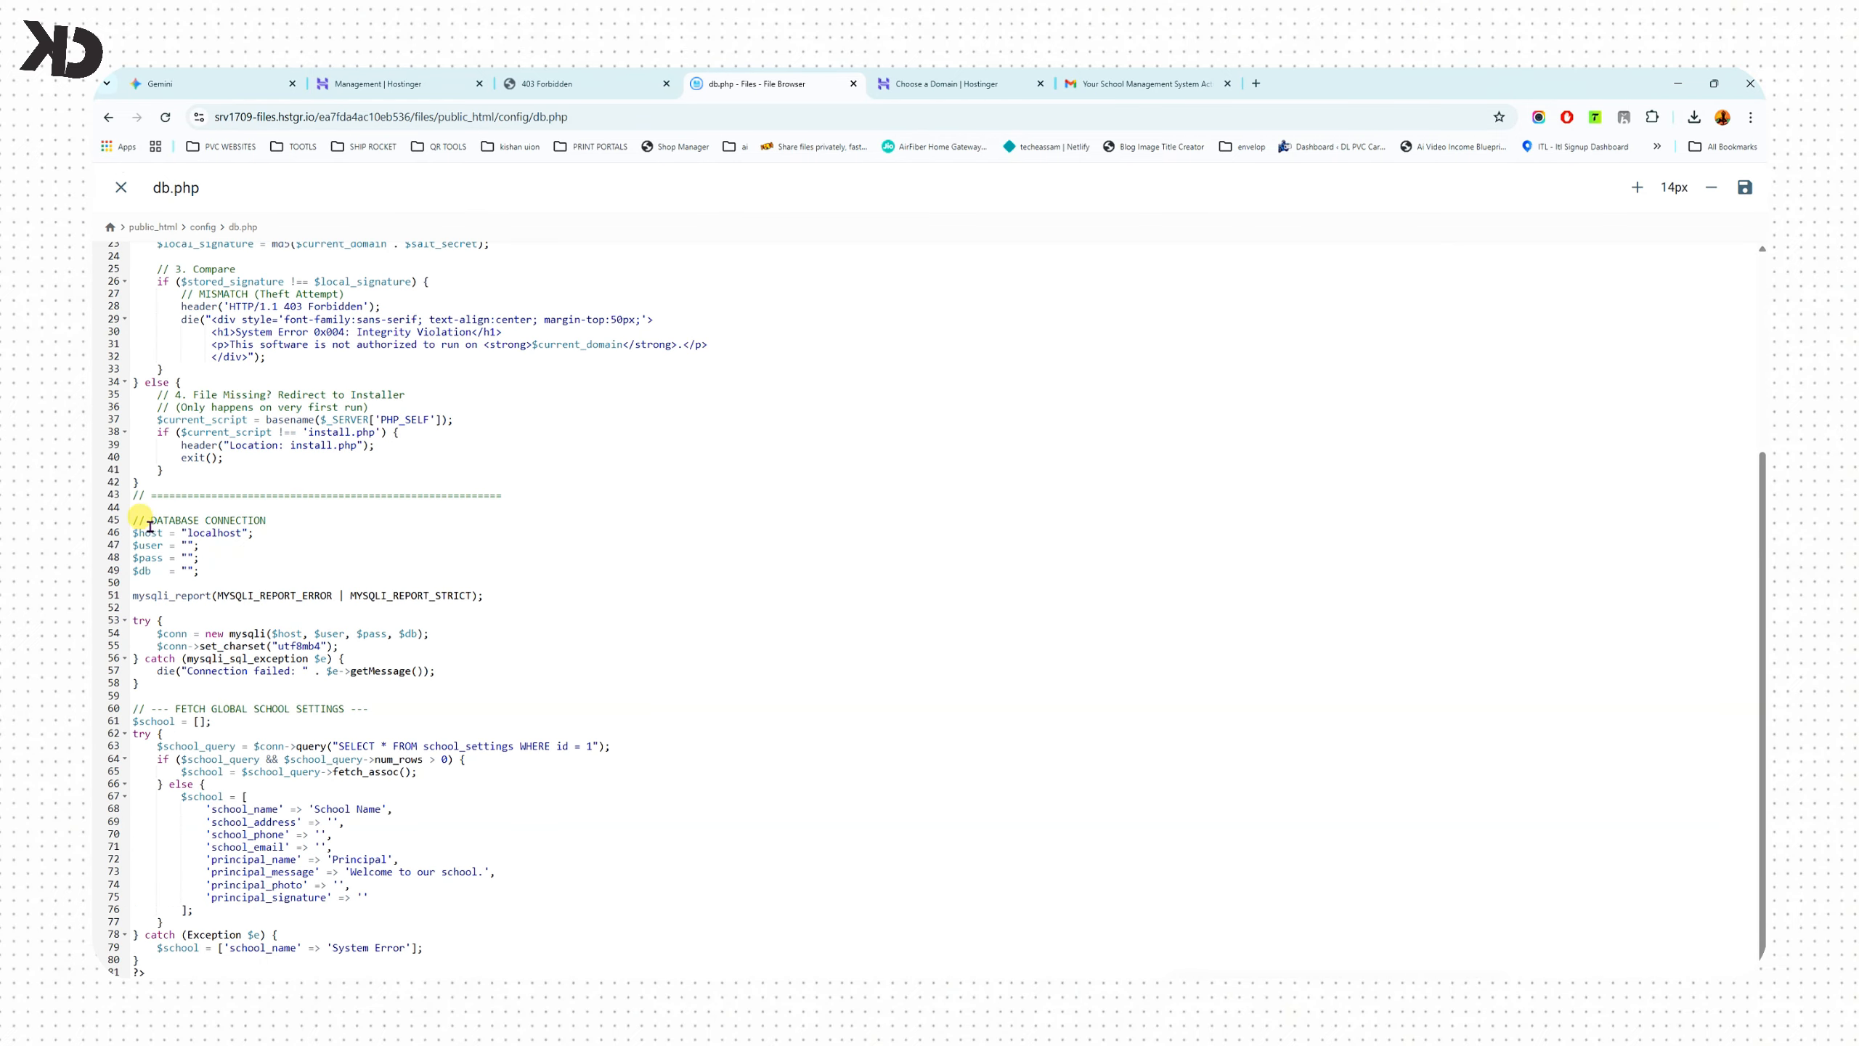
{"action": "left_click", "coordinate": [188, 546]}
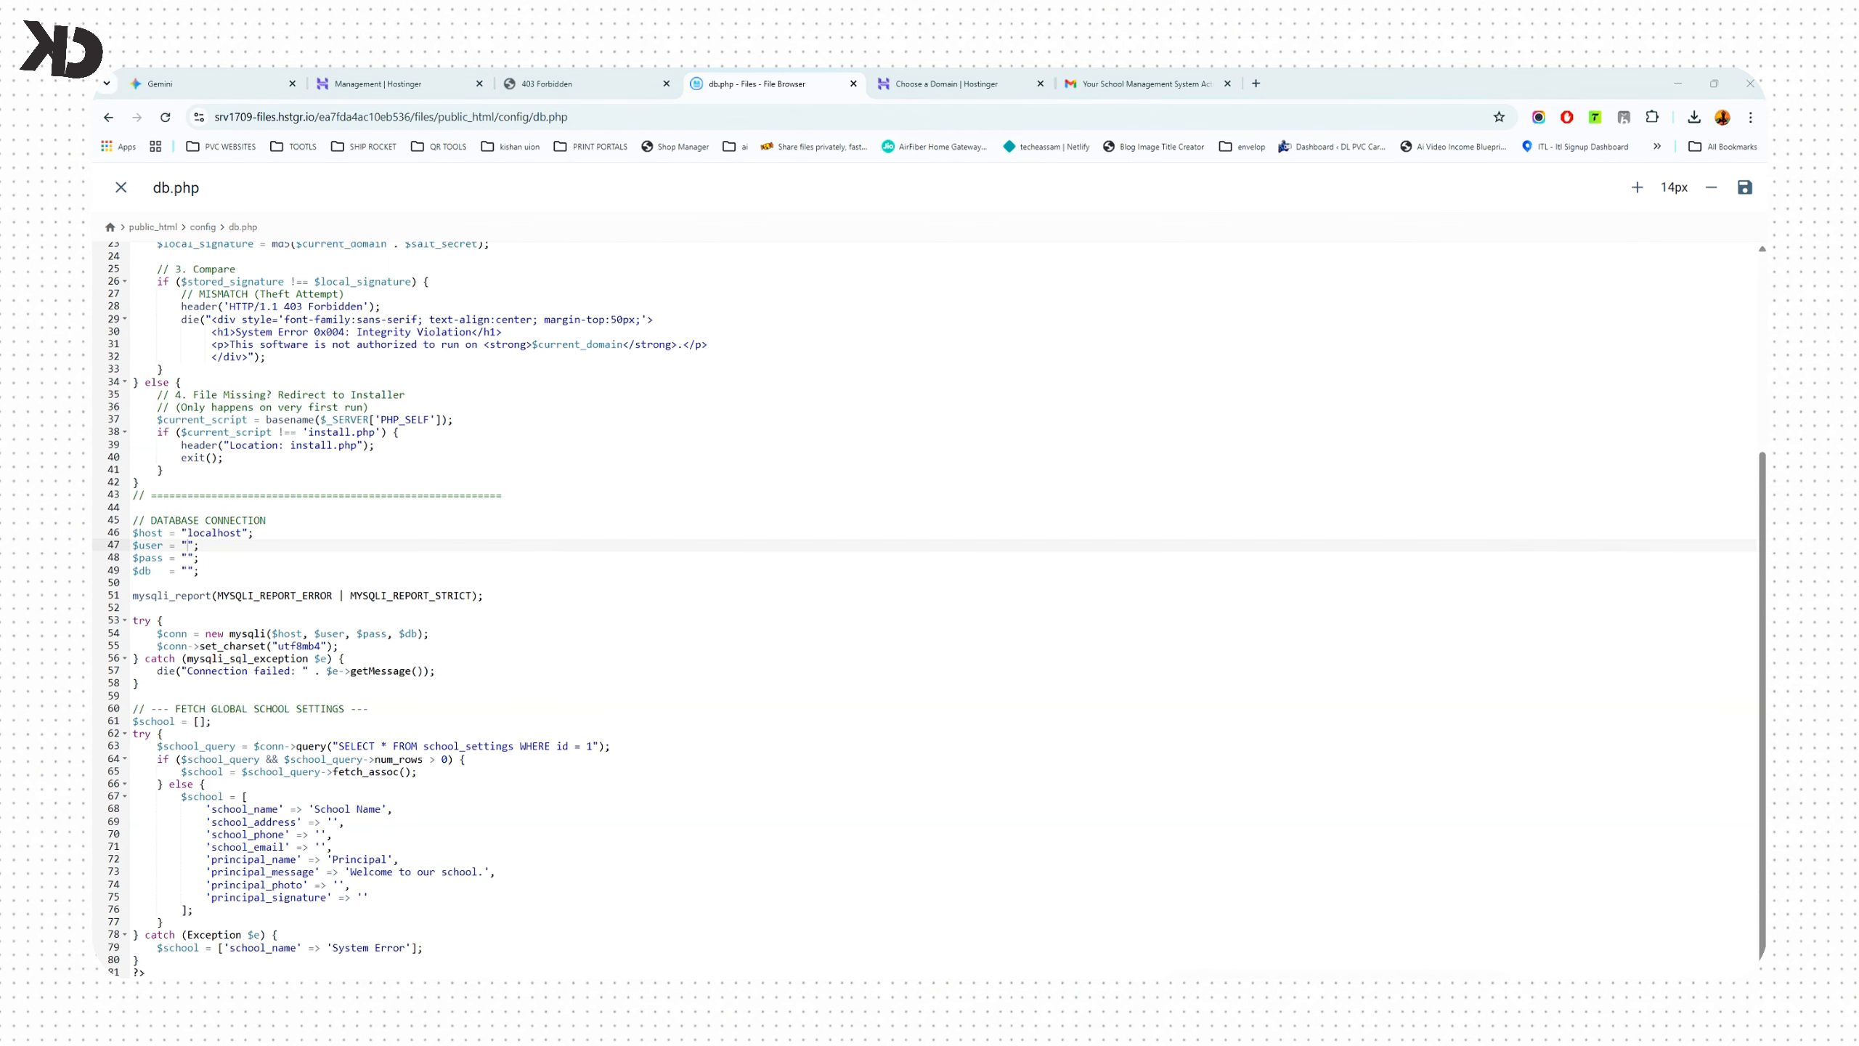
{"action": "key", "text": "alt+Tab"}
{"action": "left_click_drag", "start_coordinate": [734, 313], "coordinate": [562, 312]}
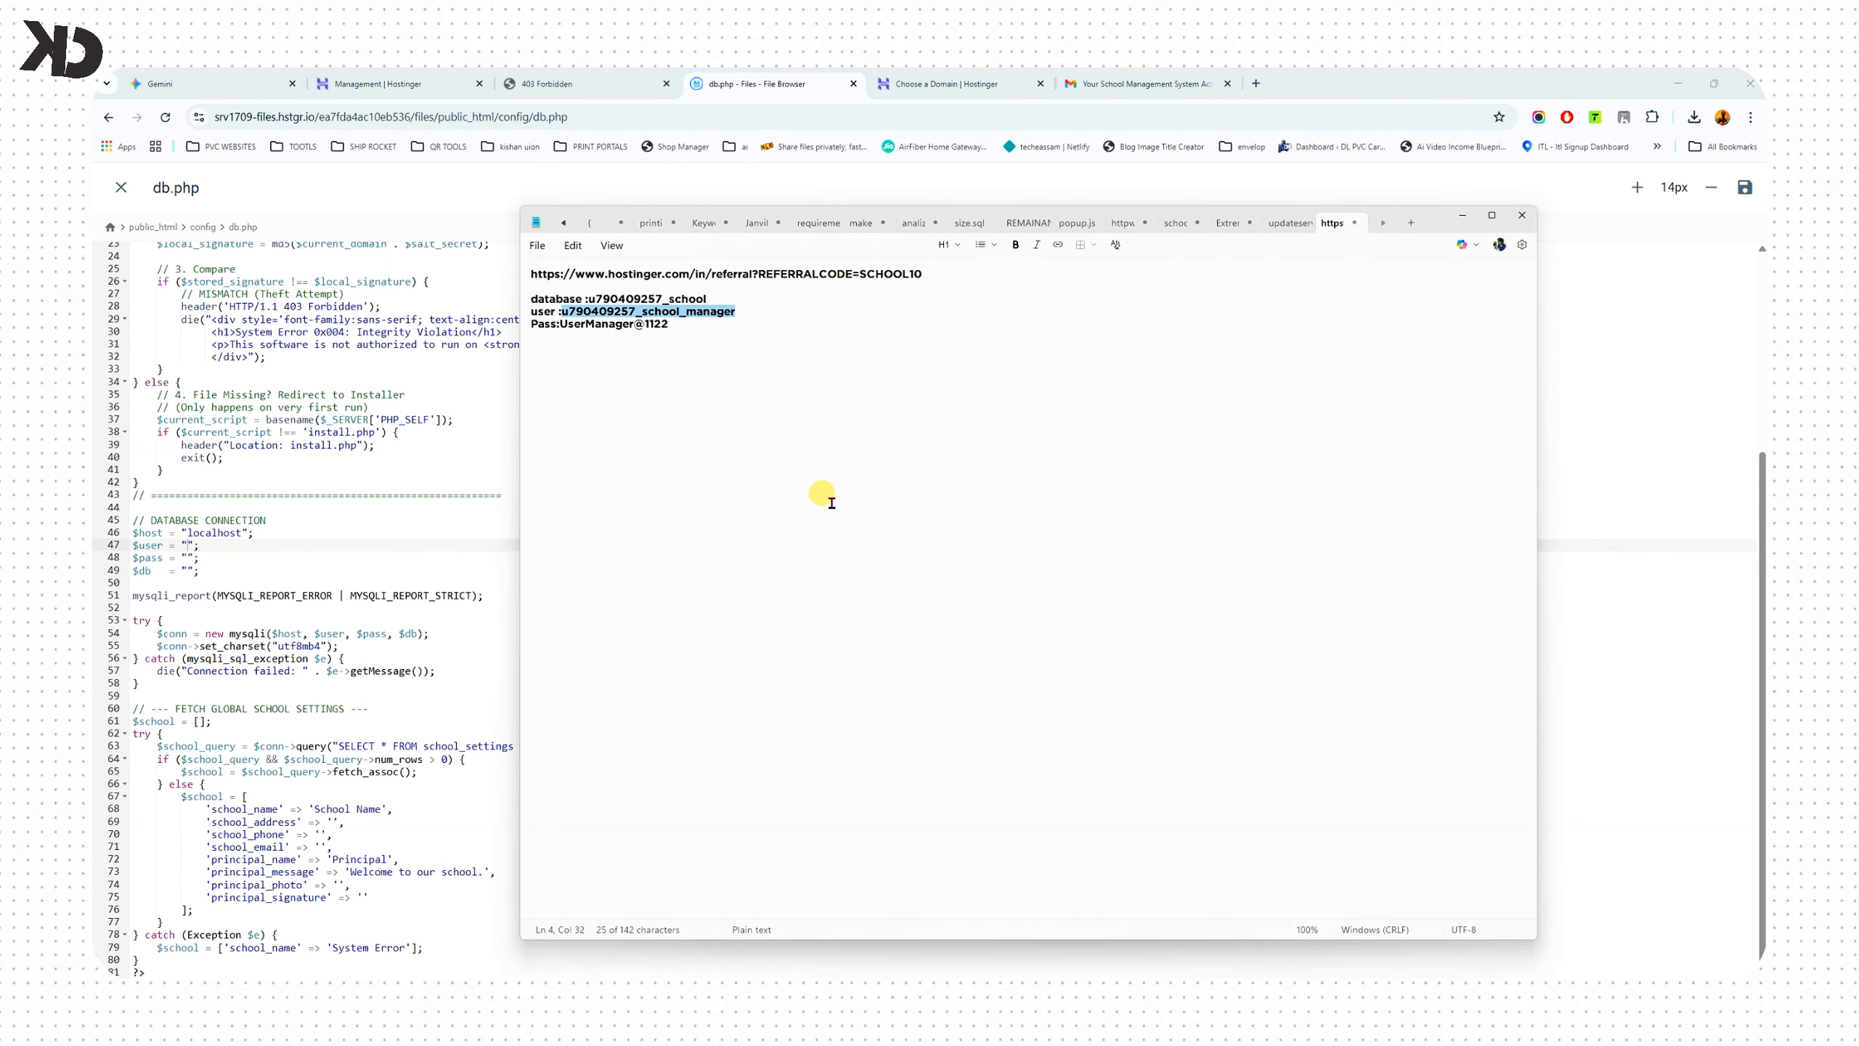
{"action": "key", "text": "ctrl+c"}
{"action": "left_click", "coordinate": [189, 545]}
{"action": "key", "text": "ctrl+v"}
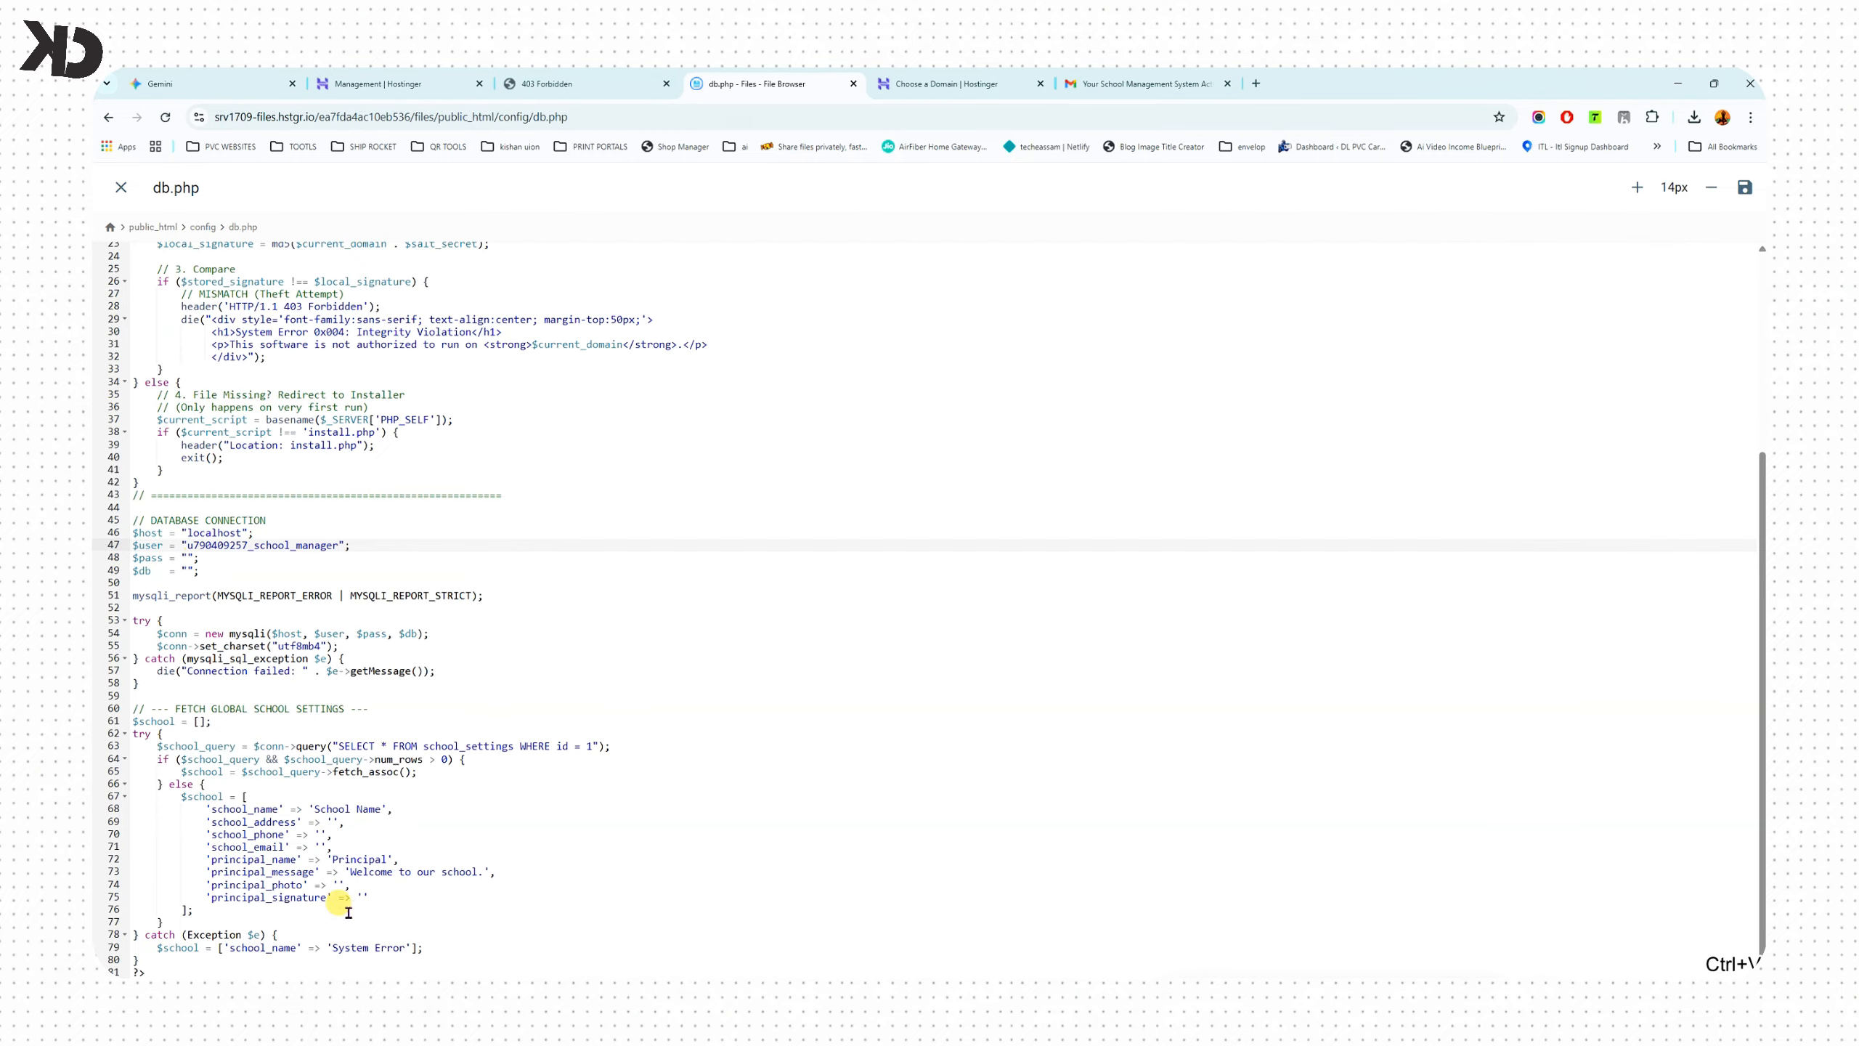
Step: Paste the saved database password into the $pass setting of db.php
{"action": "key", "text": "alt+Tab"}
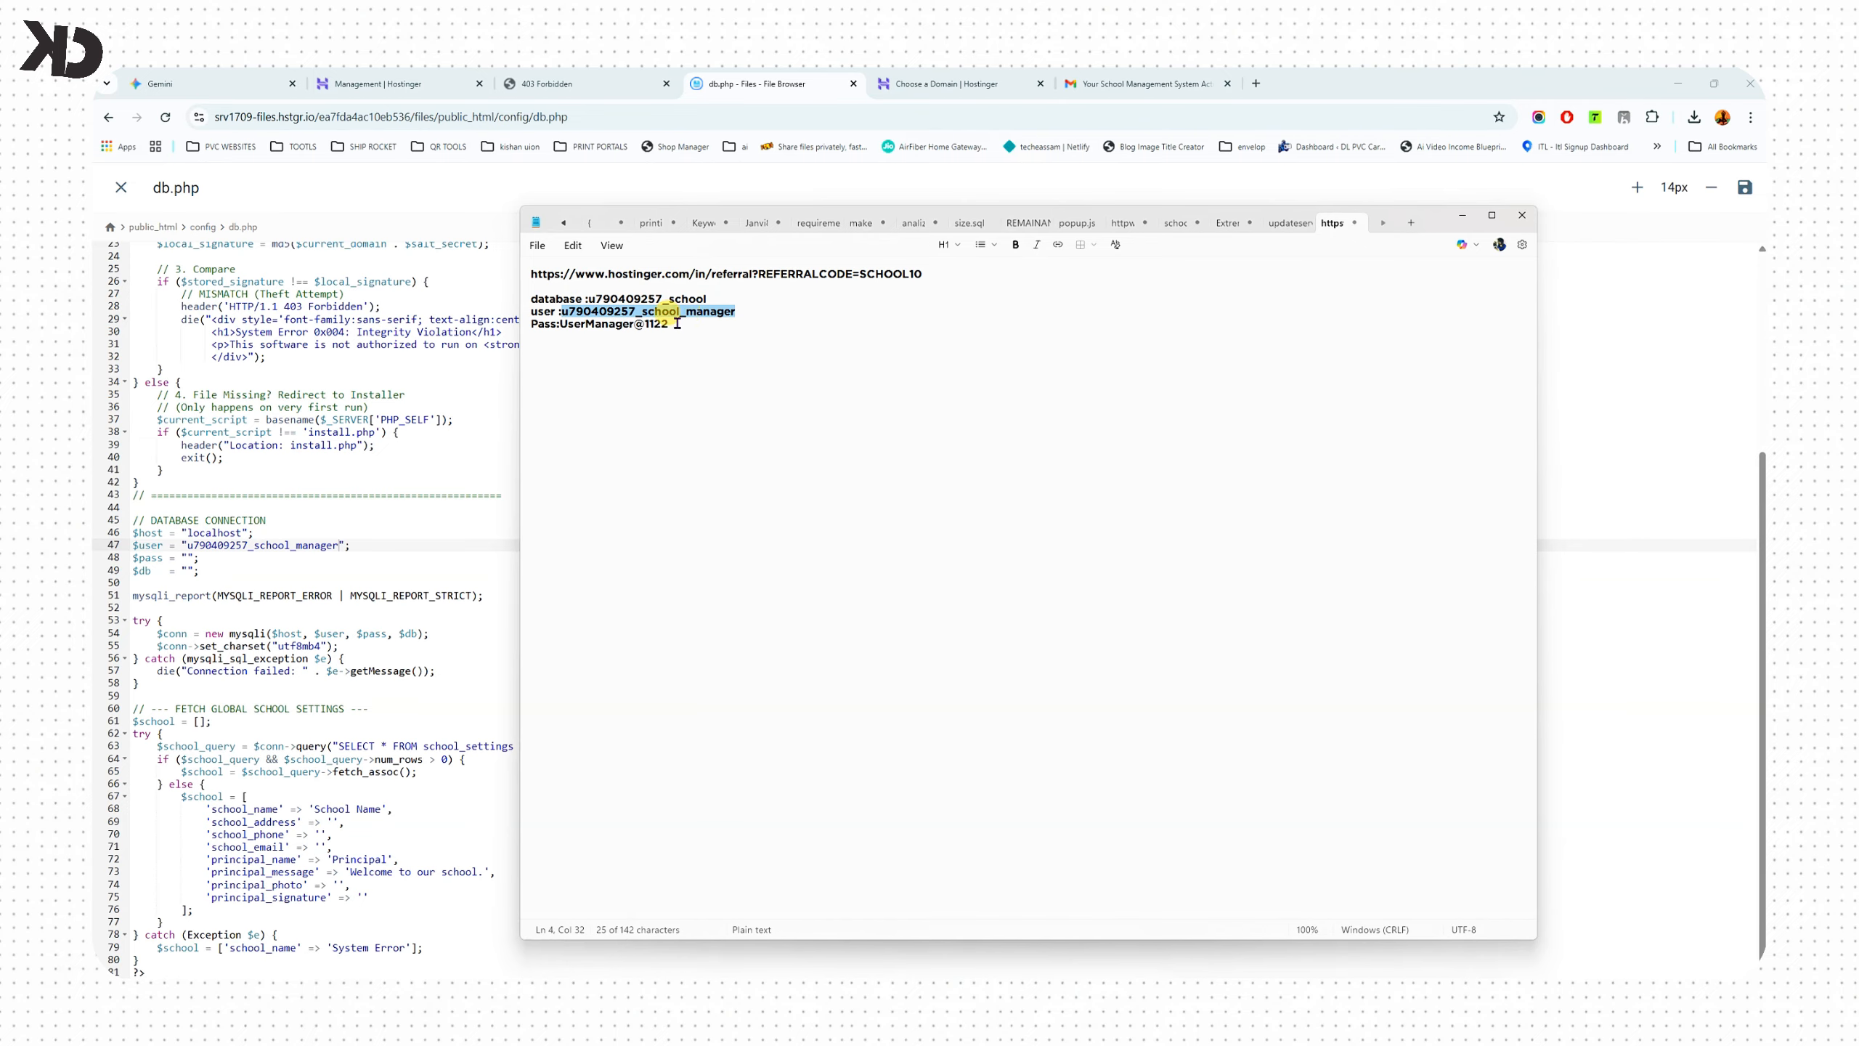
{"action": "left_click_drag", "start_coordinate": [677, 323], "coordinate": [561, 323]}
{"action": "key", "text": "ctrl+c"}
{"action": "left_click", "coordinate": [184, 557]}
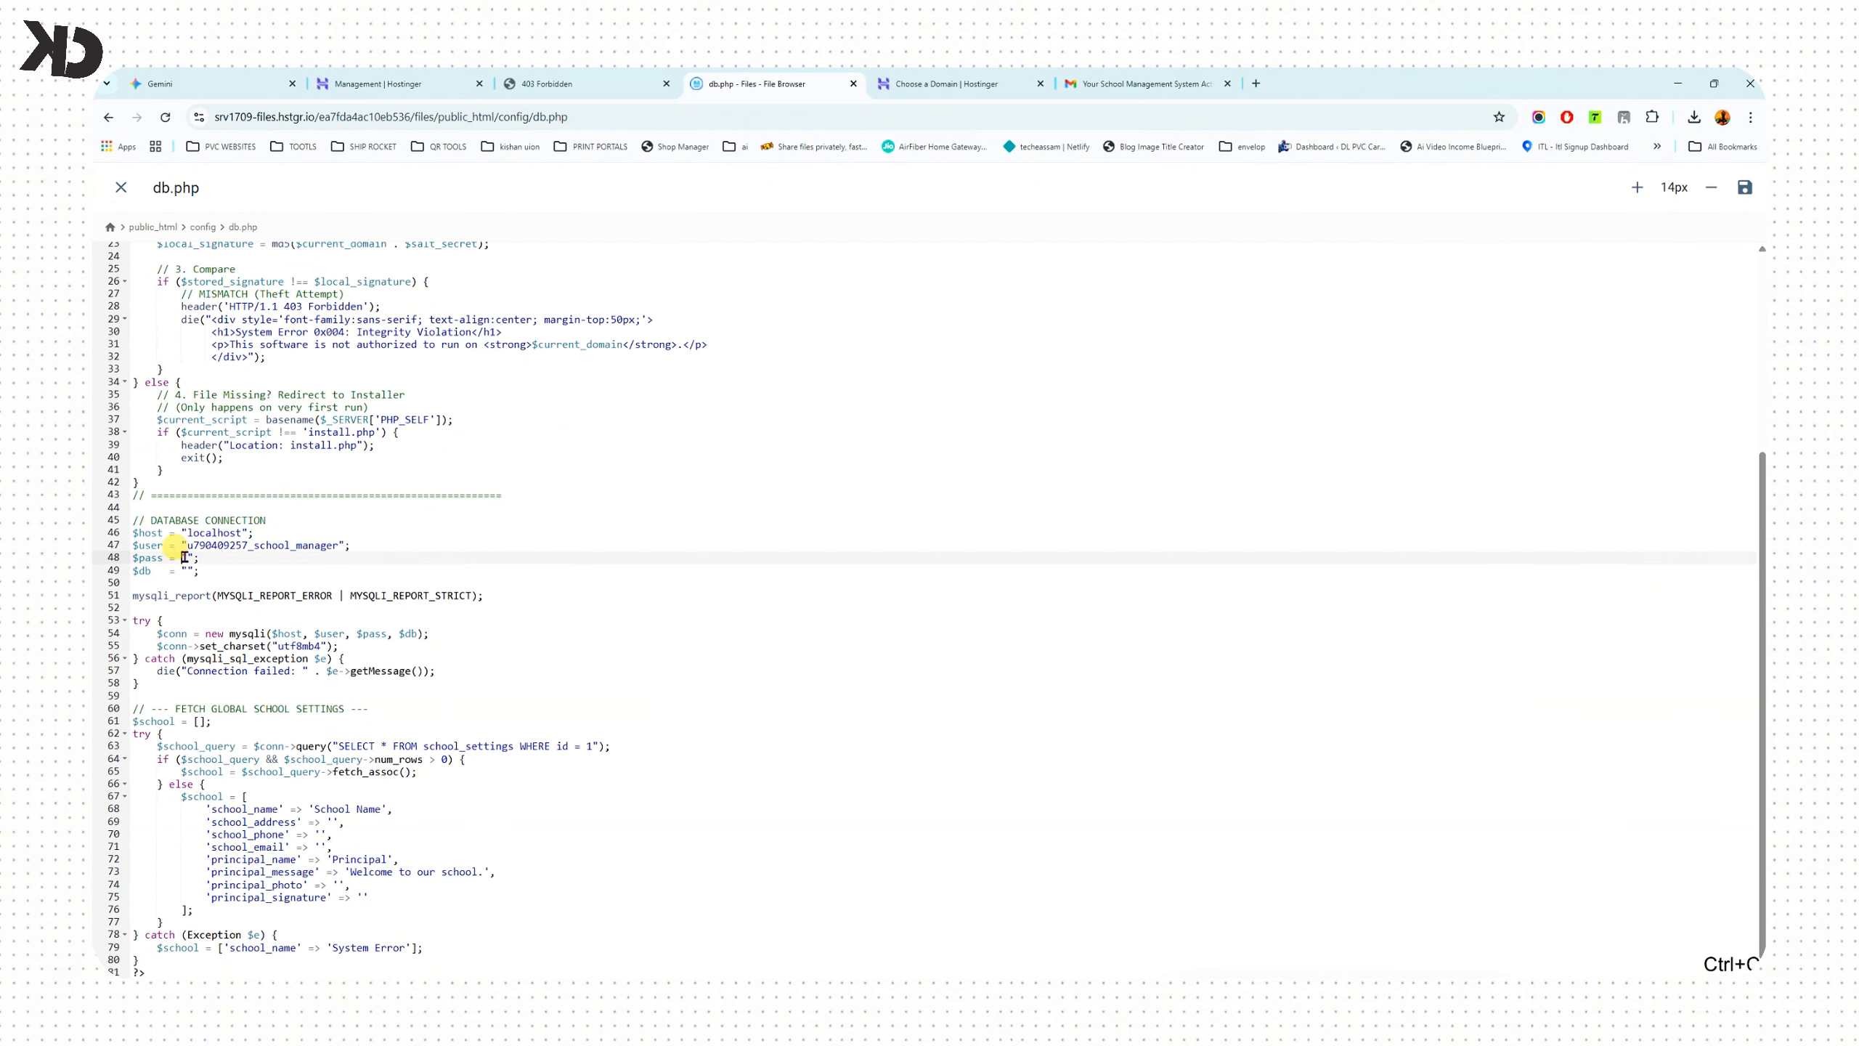
{"action": "key", "text": "ctrl+v"}
Step: Paste the saved database name into db.php's empty $db value
{"action": "key", "text": "alt+Tab"}
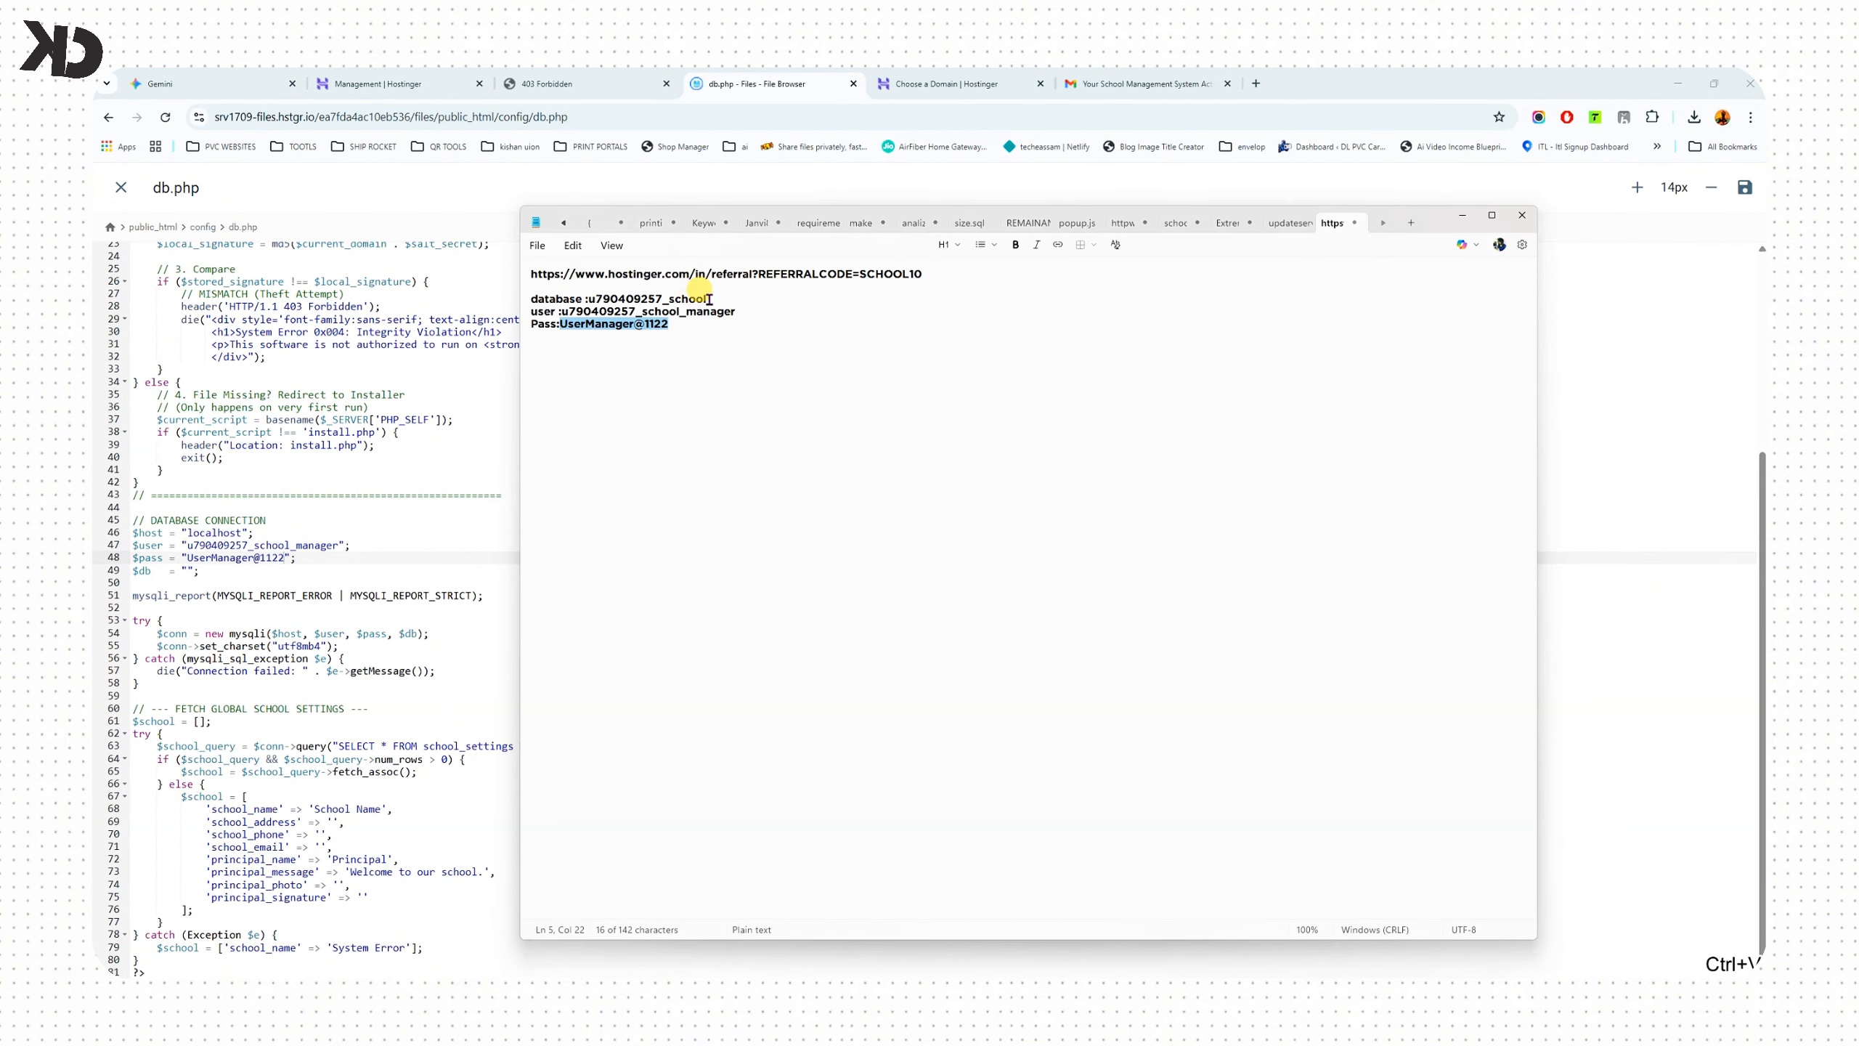
{"action": "left_click_drag", "start_coordinate": [709, 298], "coordinate": [588, 299]}
{"action": "key", "text": "ctrl+c"}
{"action": "left_click", "coordinate": [246, 584]}
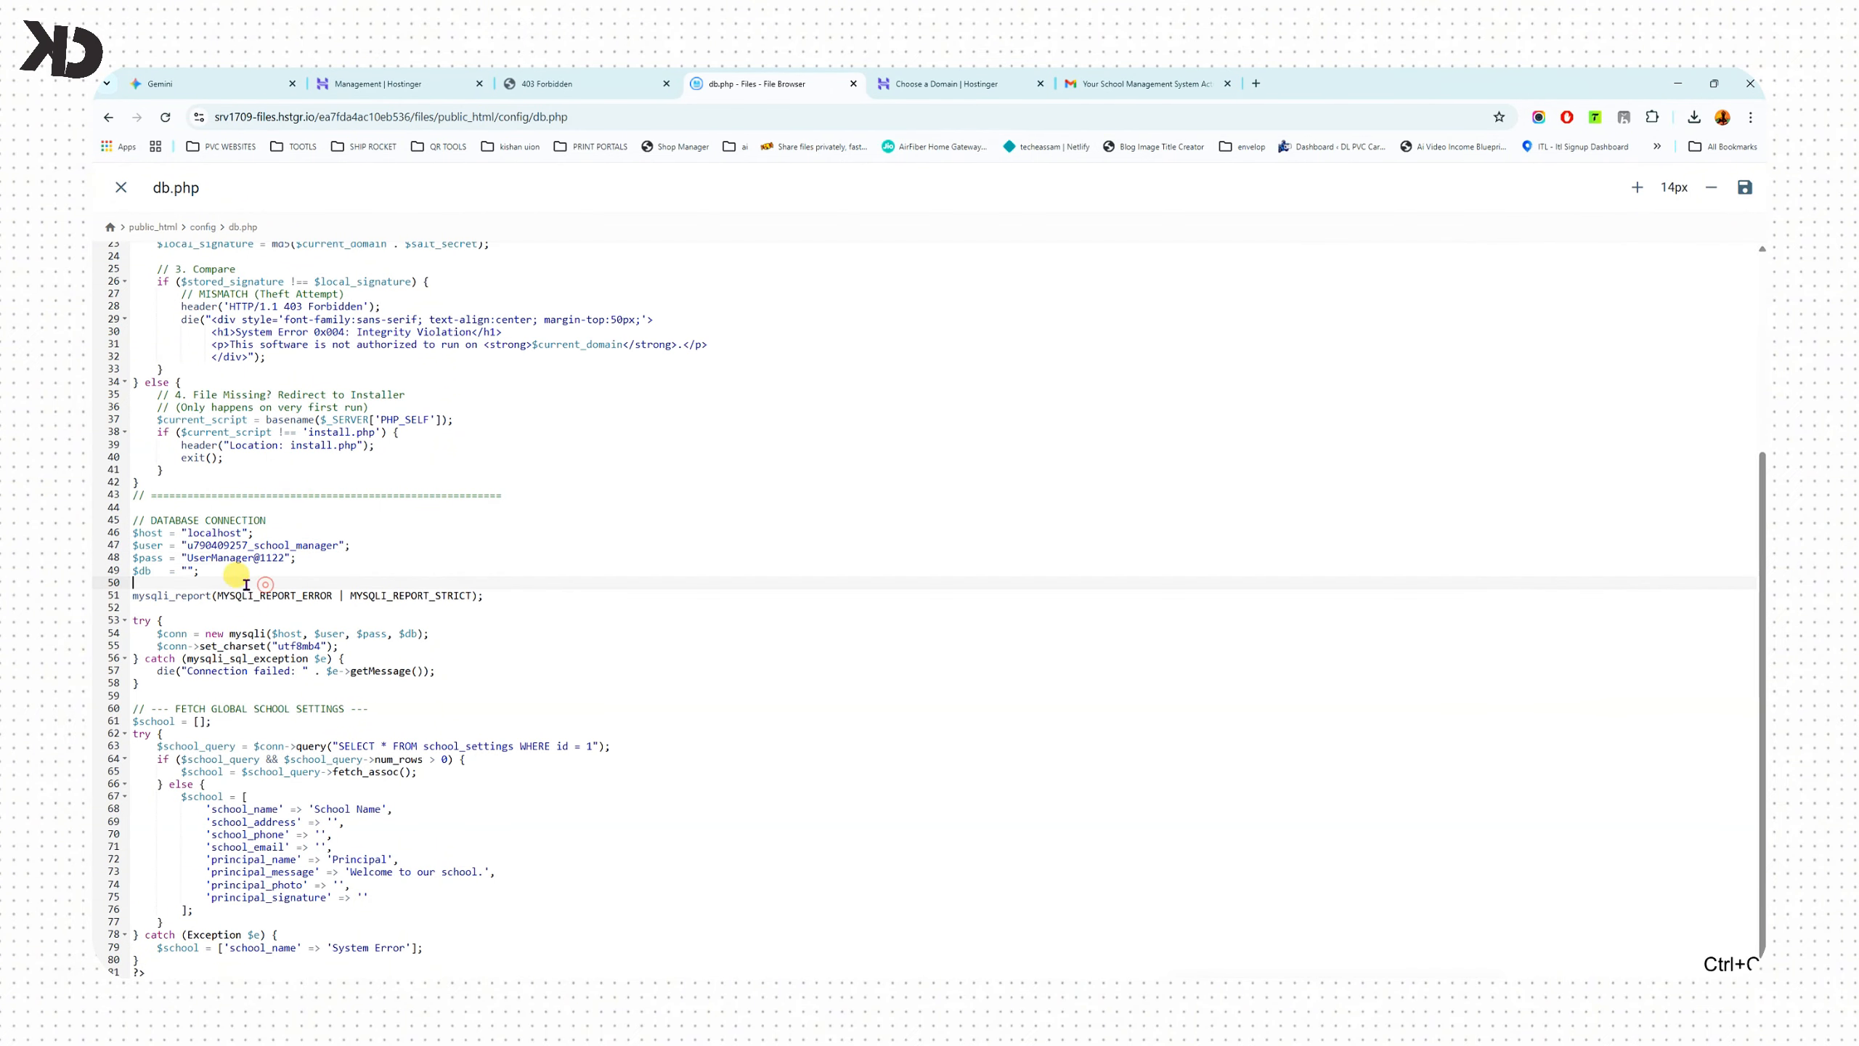
{"action": "left_click", "coordinate": [188, 570]}
{"action": "key", "text": "ctrl+v"}
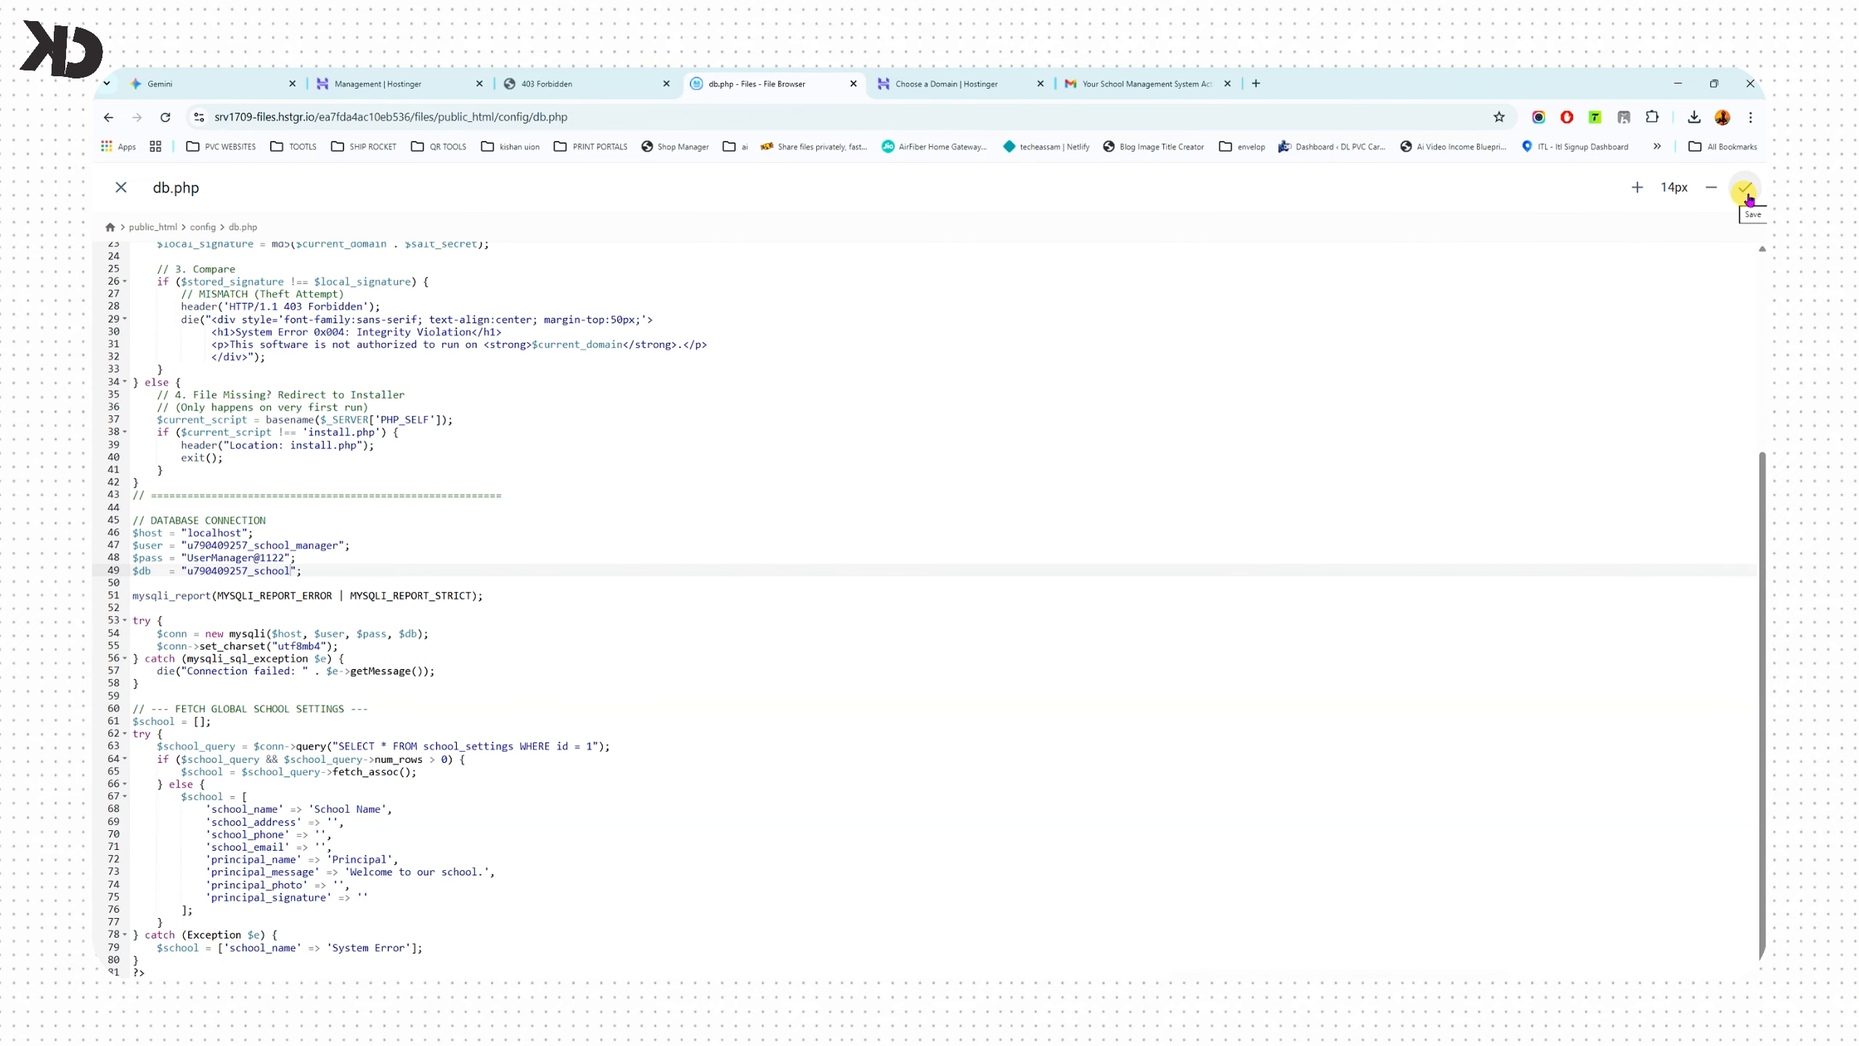
{"action": "left_click", "coordinate": [422, 73]}
Step: In phpMyAdmin, import database.sql from the School Management Code folder into the school database
{"action": "left_click", "coordinate": [1554, 687]}
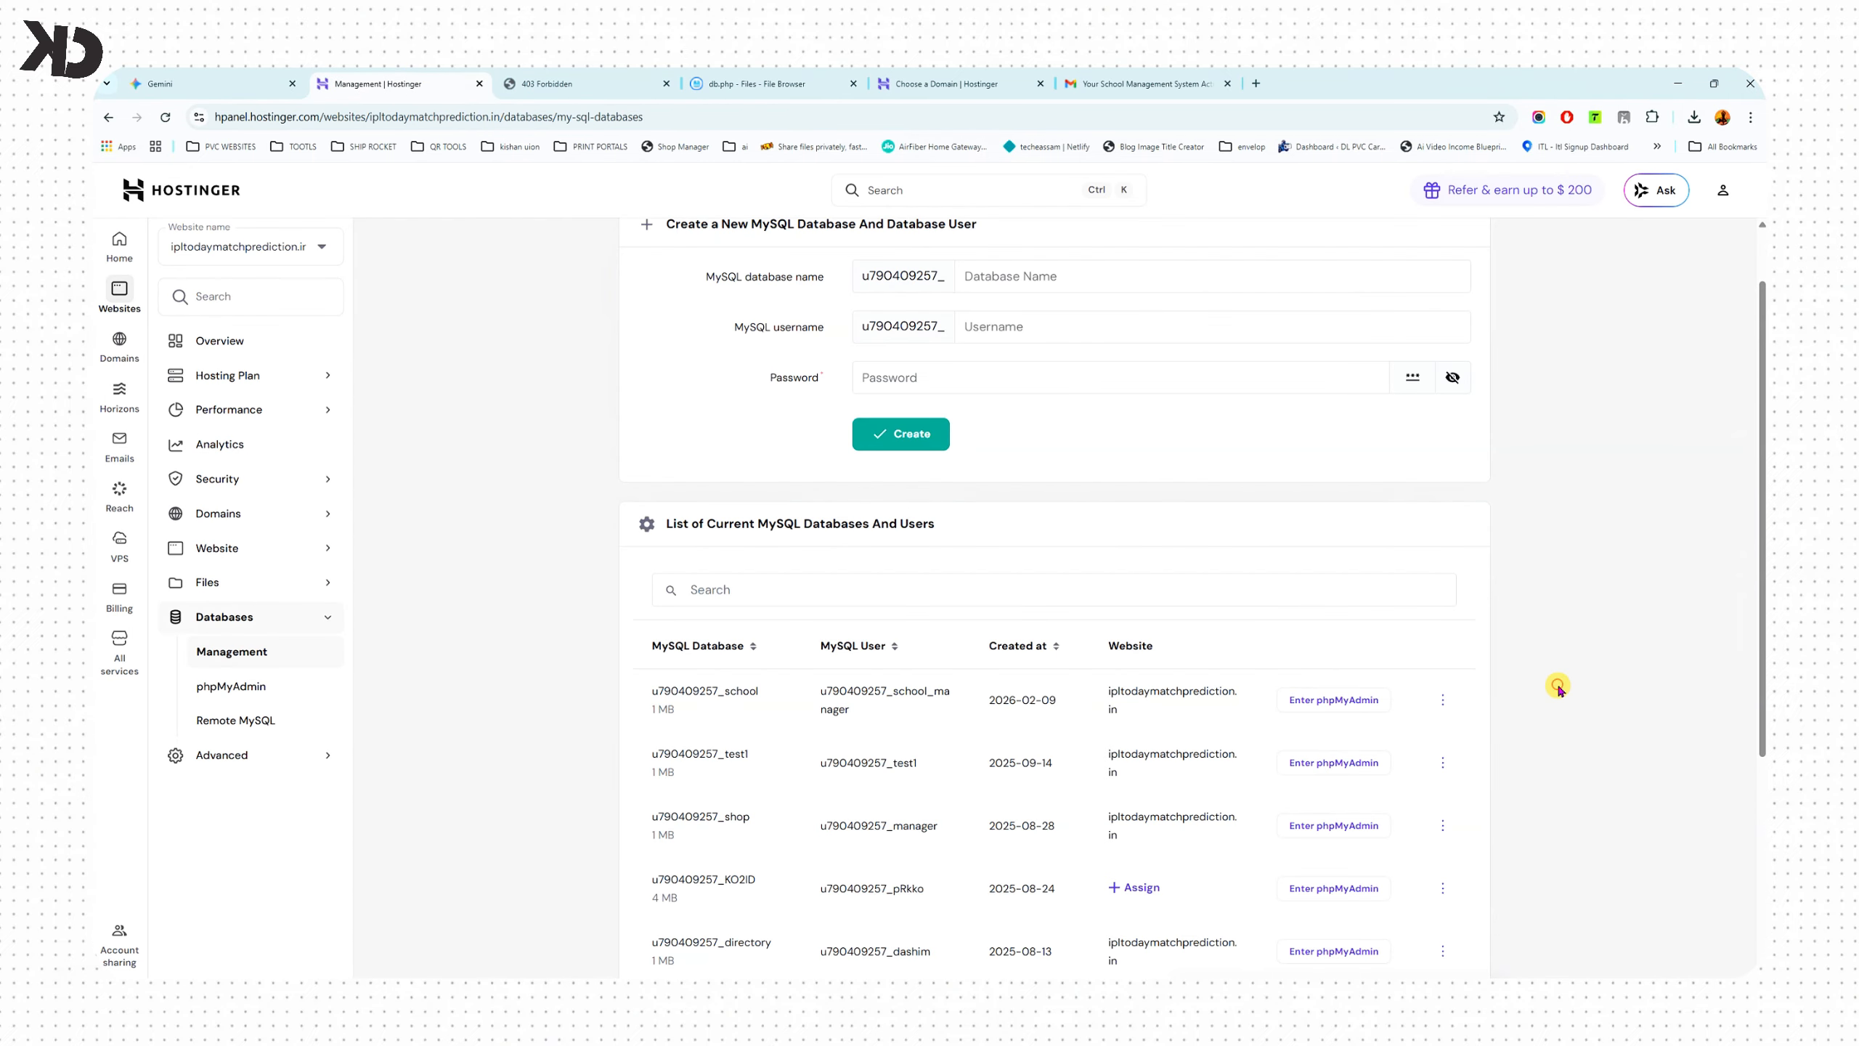
{"action": "left_click", "coordinate": [1324, 703]}
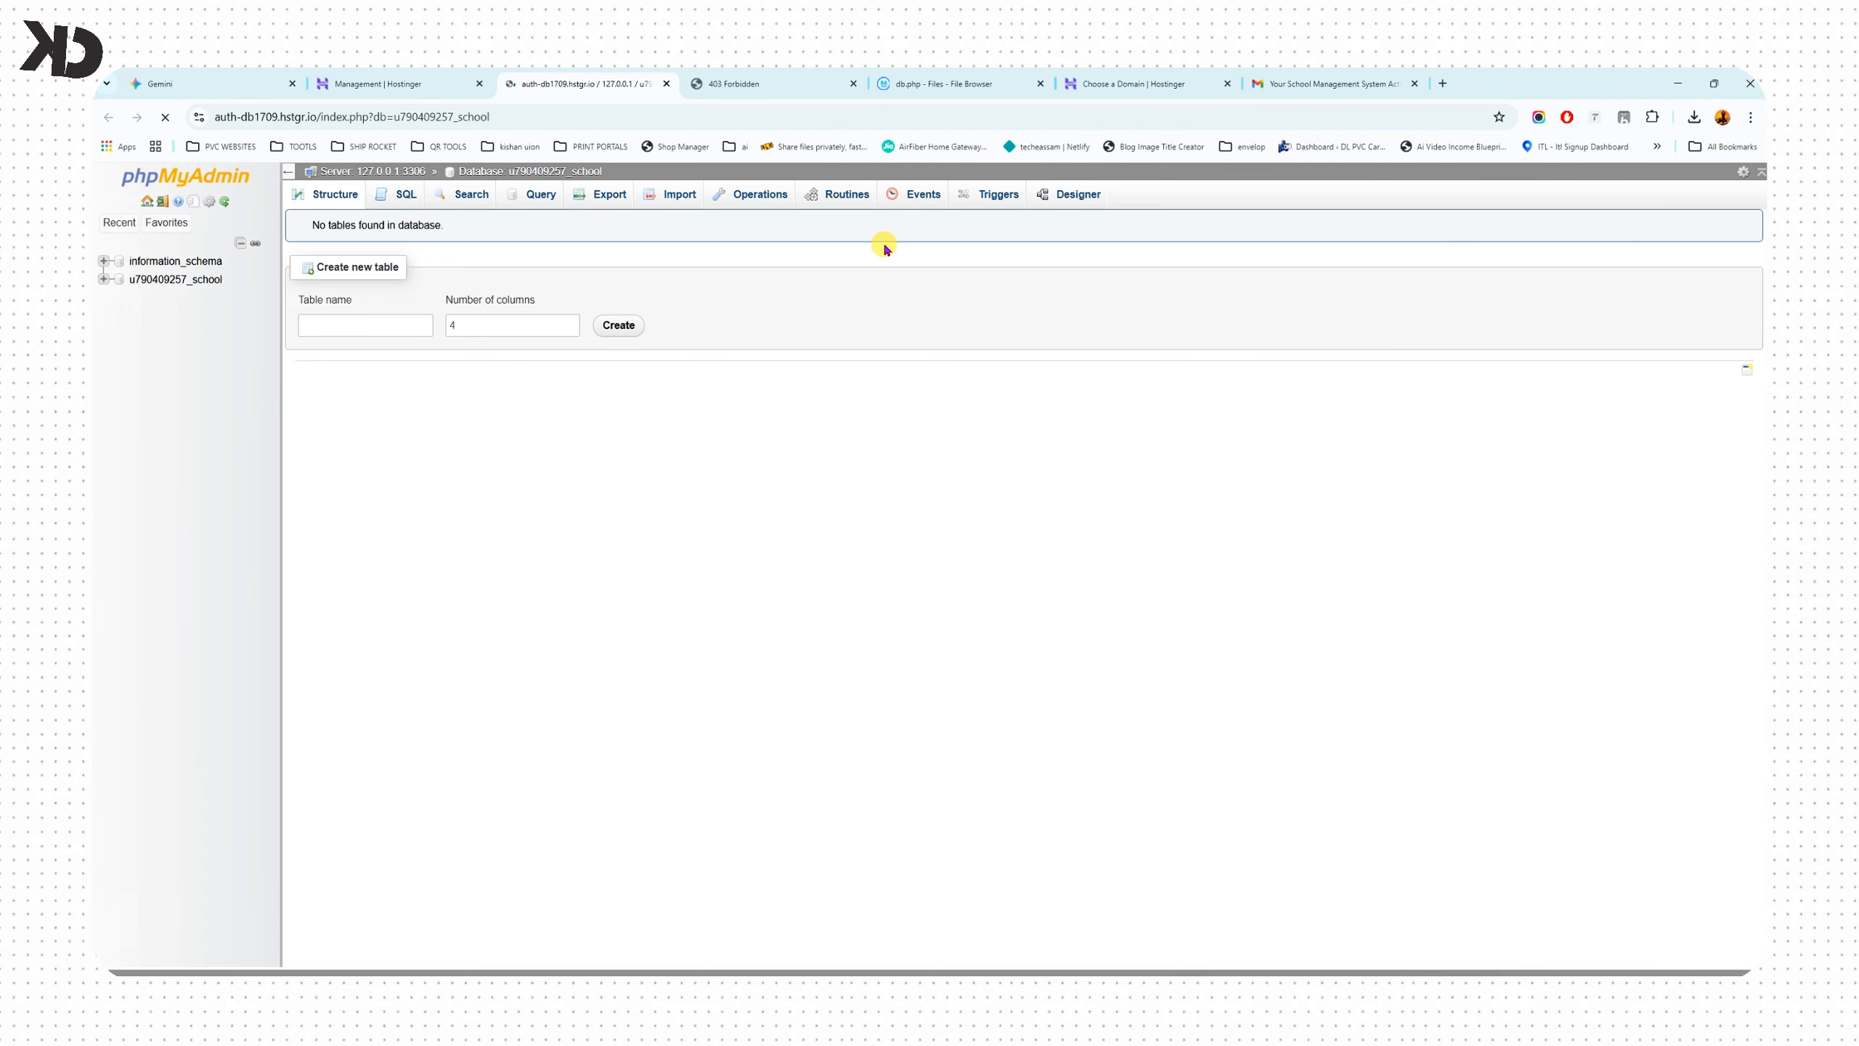
{"action": "left_click", "coordinate": [681, 205]}
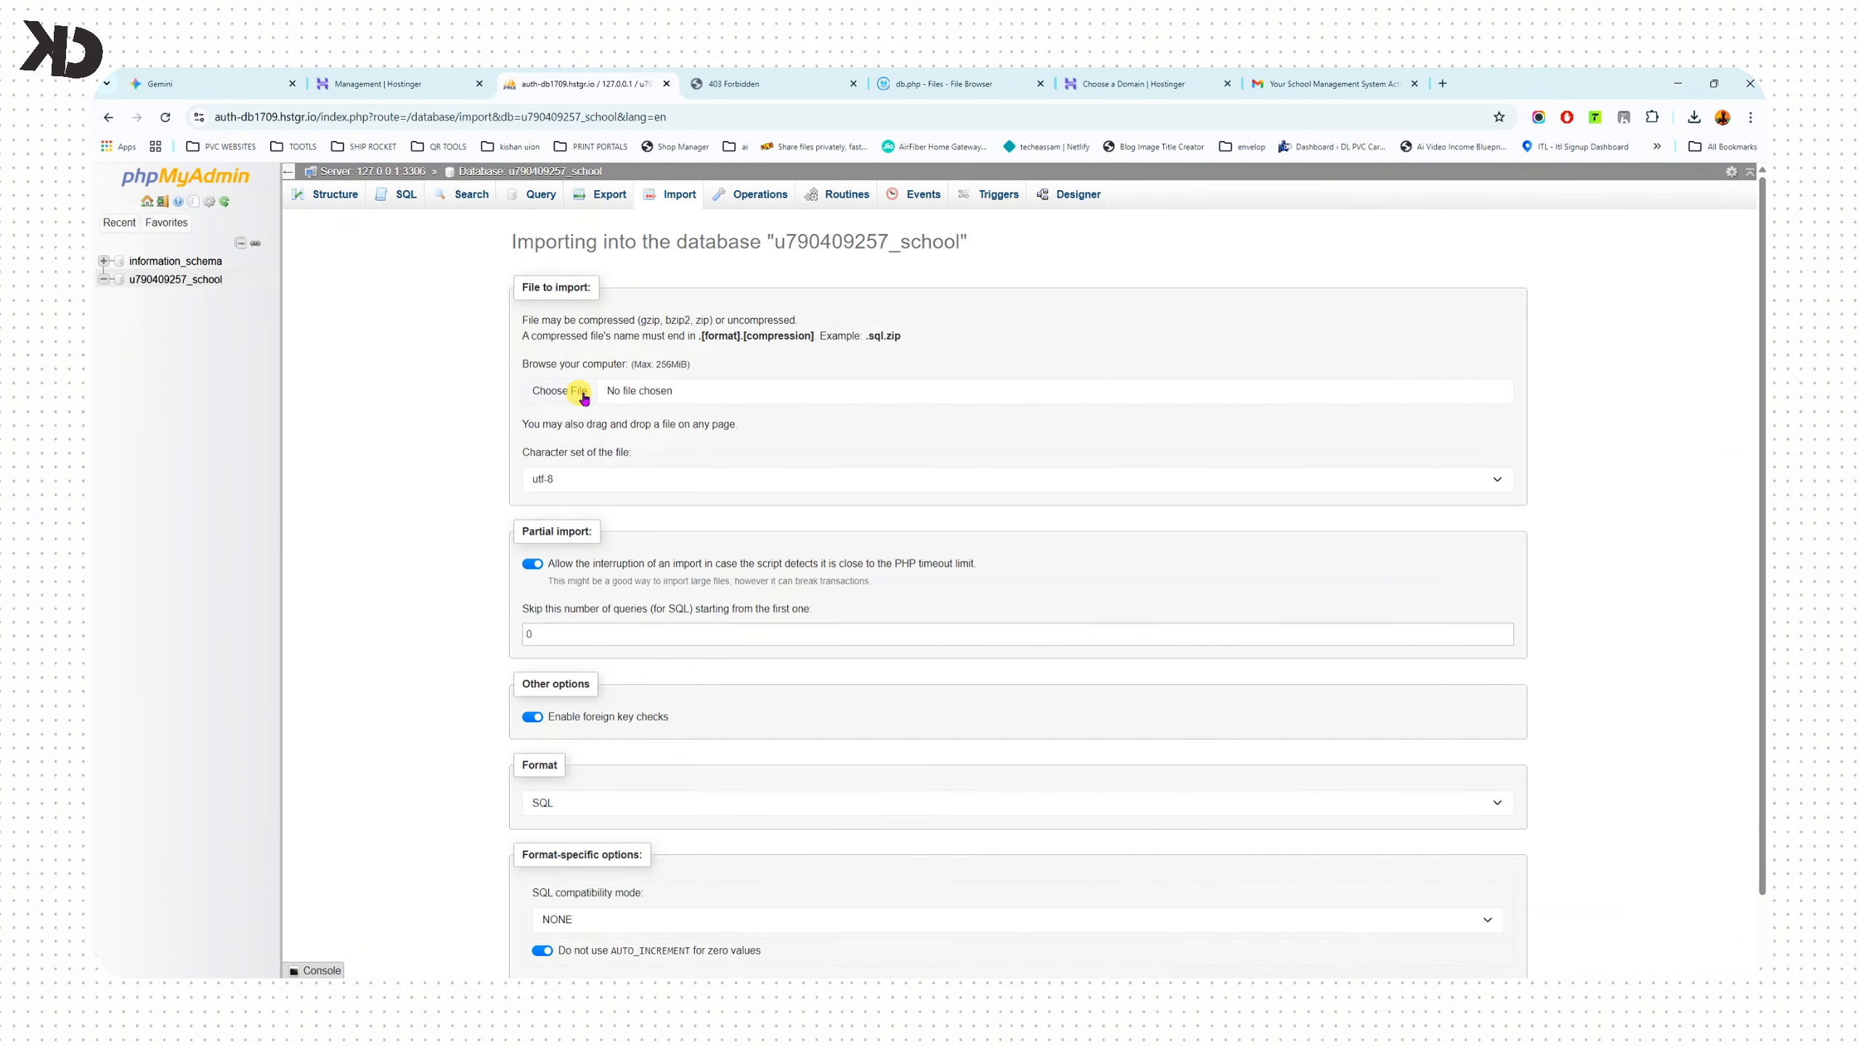
{"action": "left_click", "coordinate": [576, 396]}
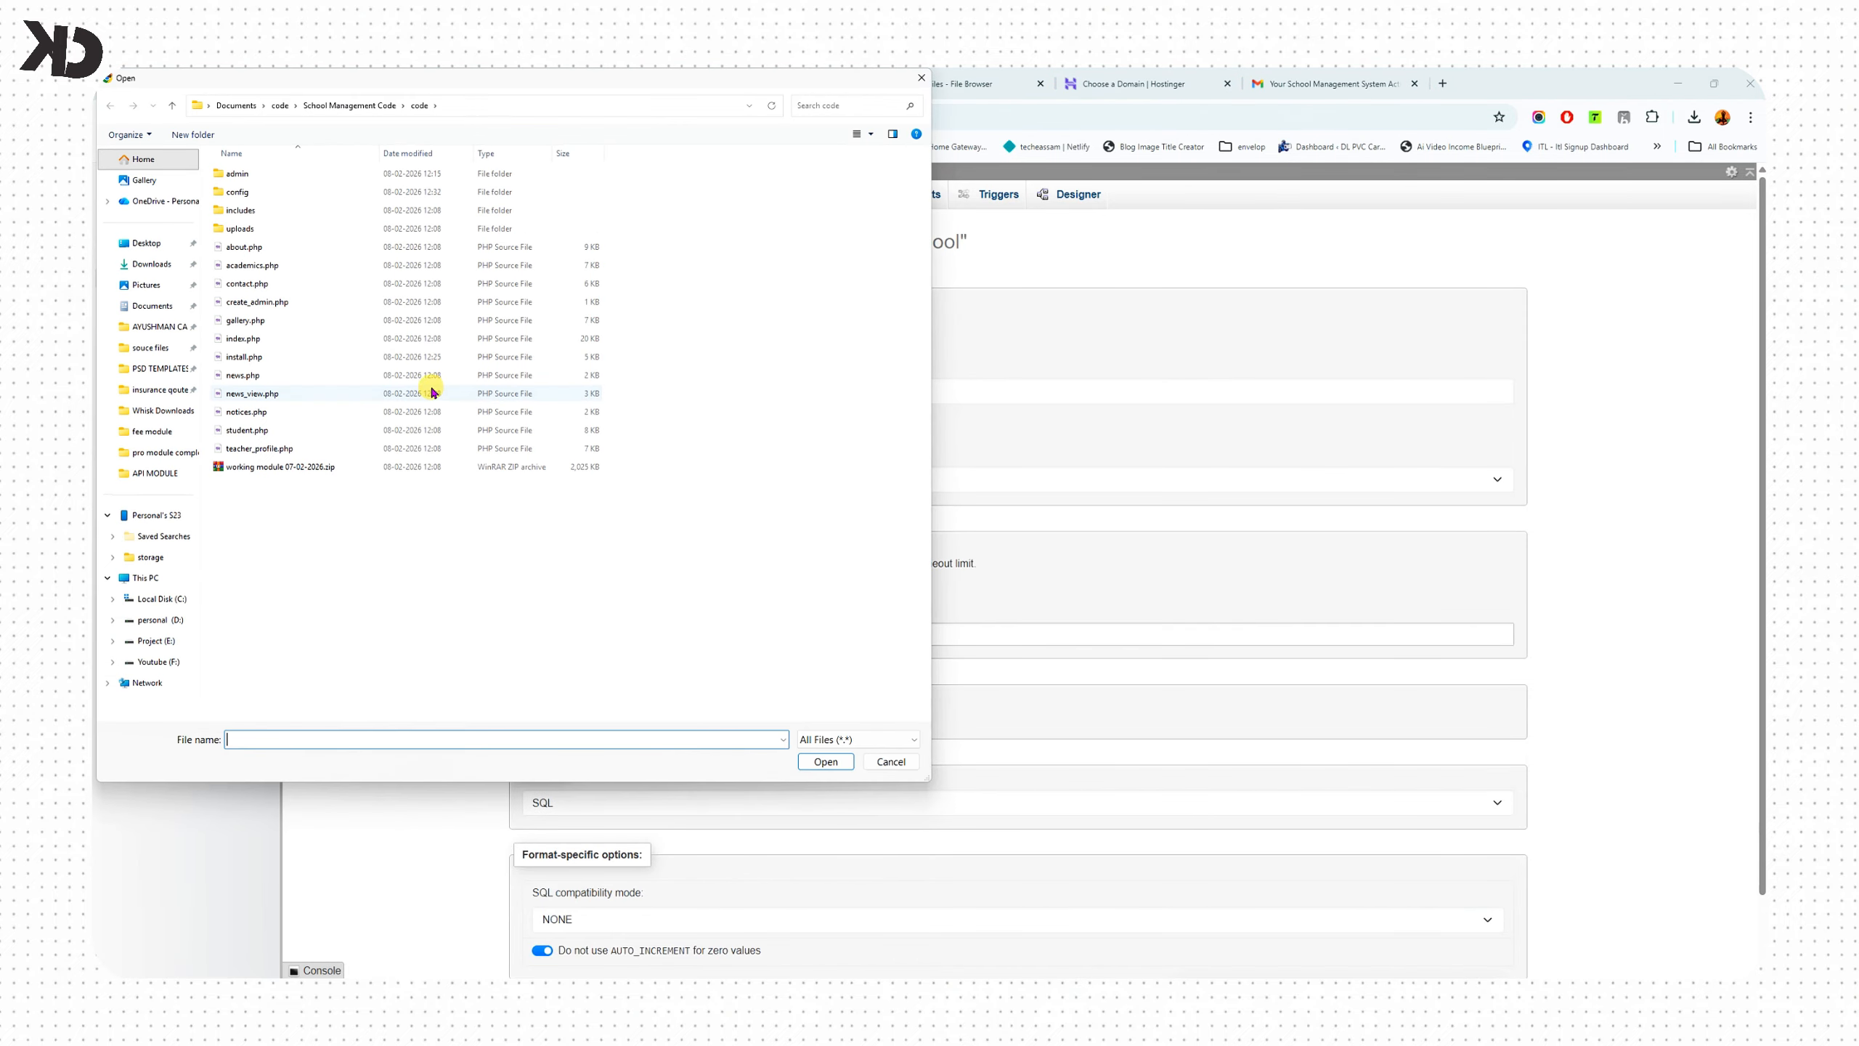
{"action": "left_click", "coordinate": [358, 114]}
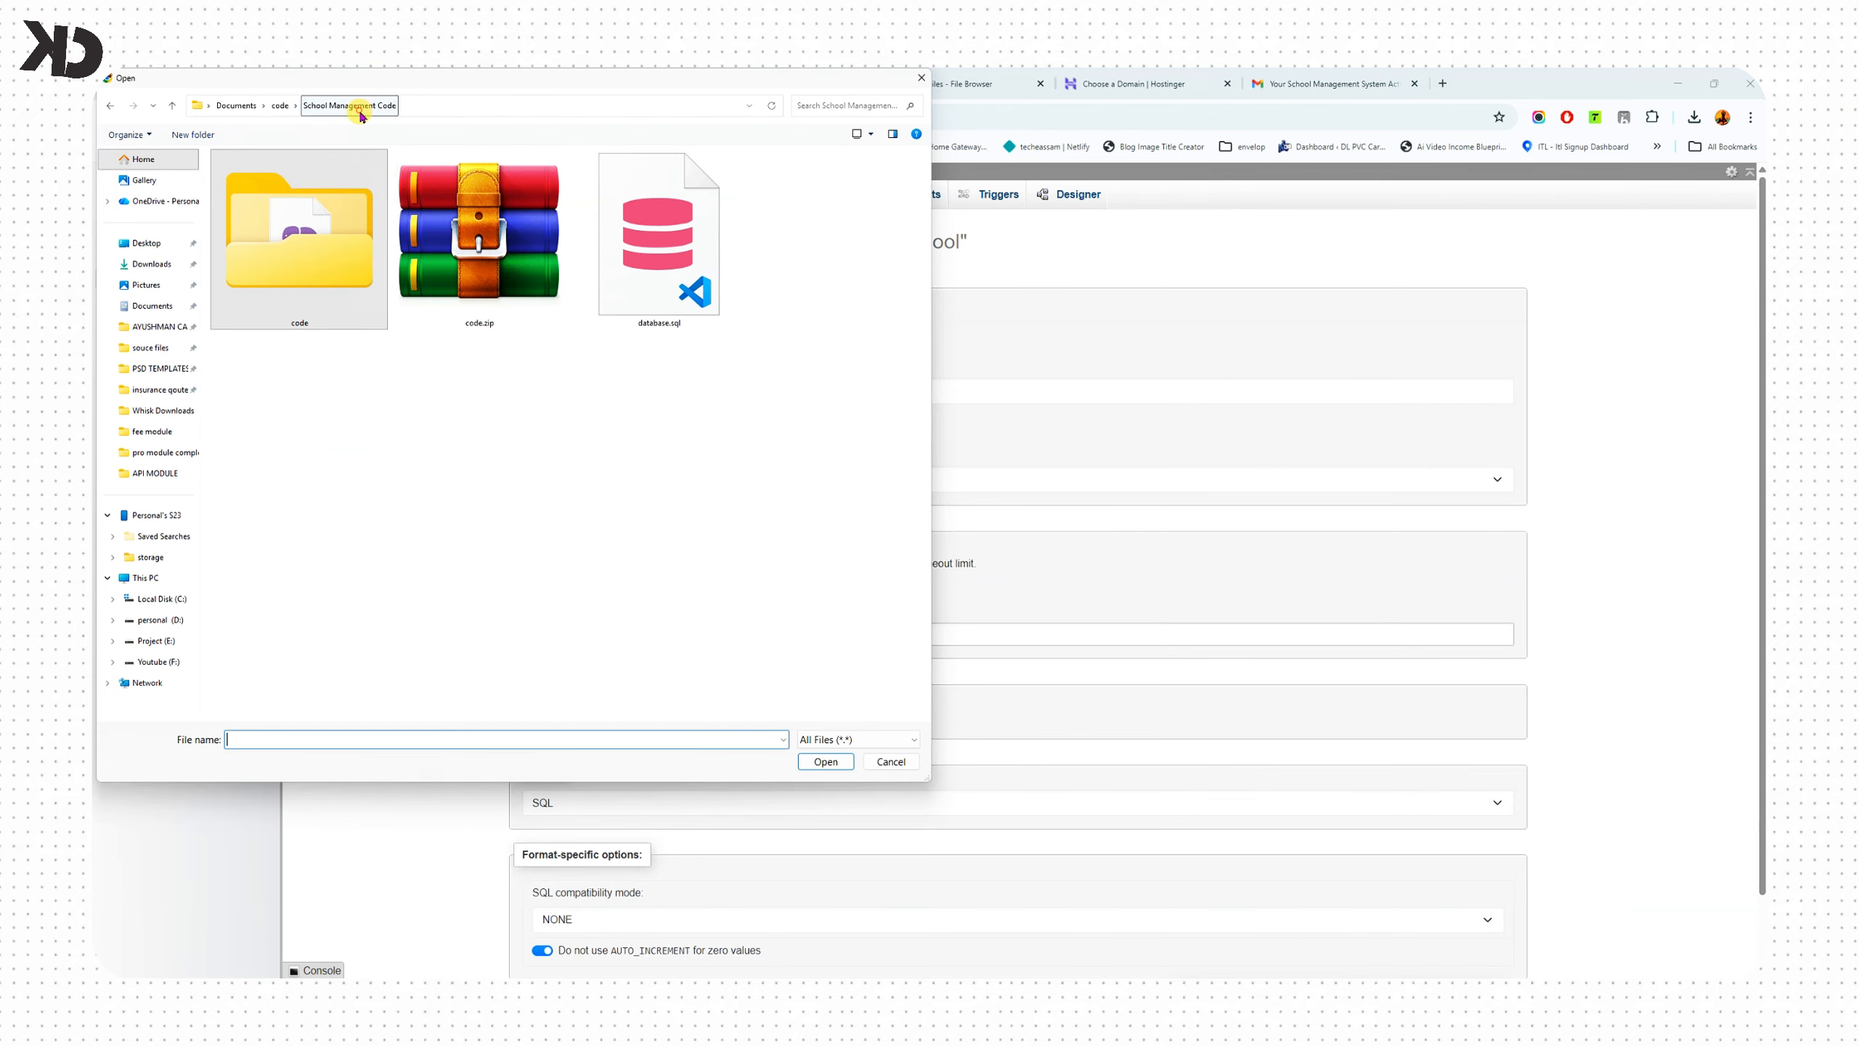
{"action": "left_click", "coordinate": [659, 298]}
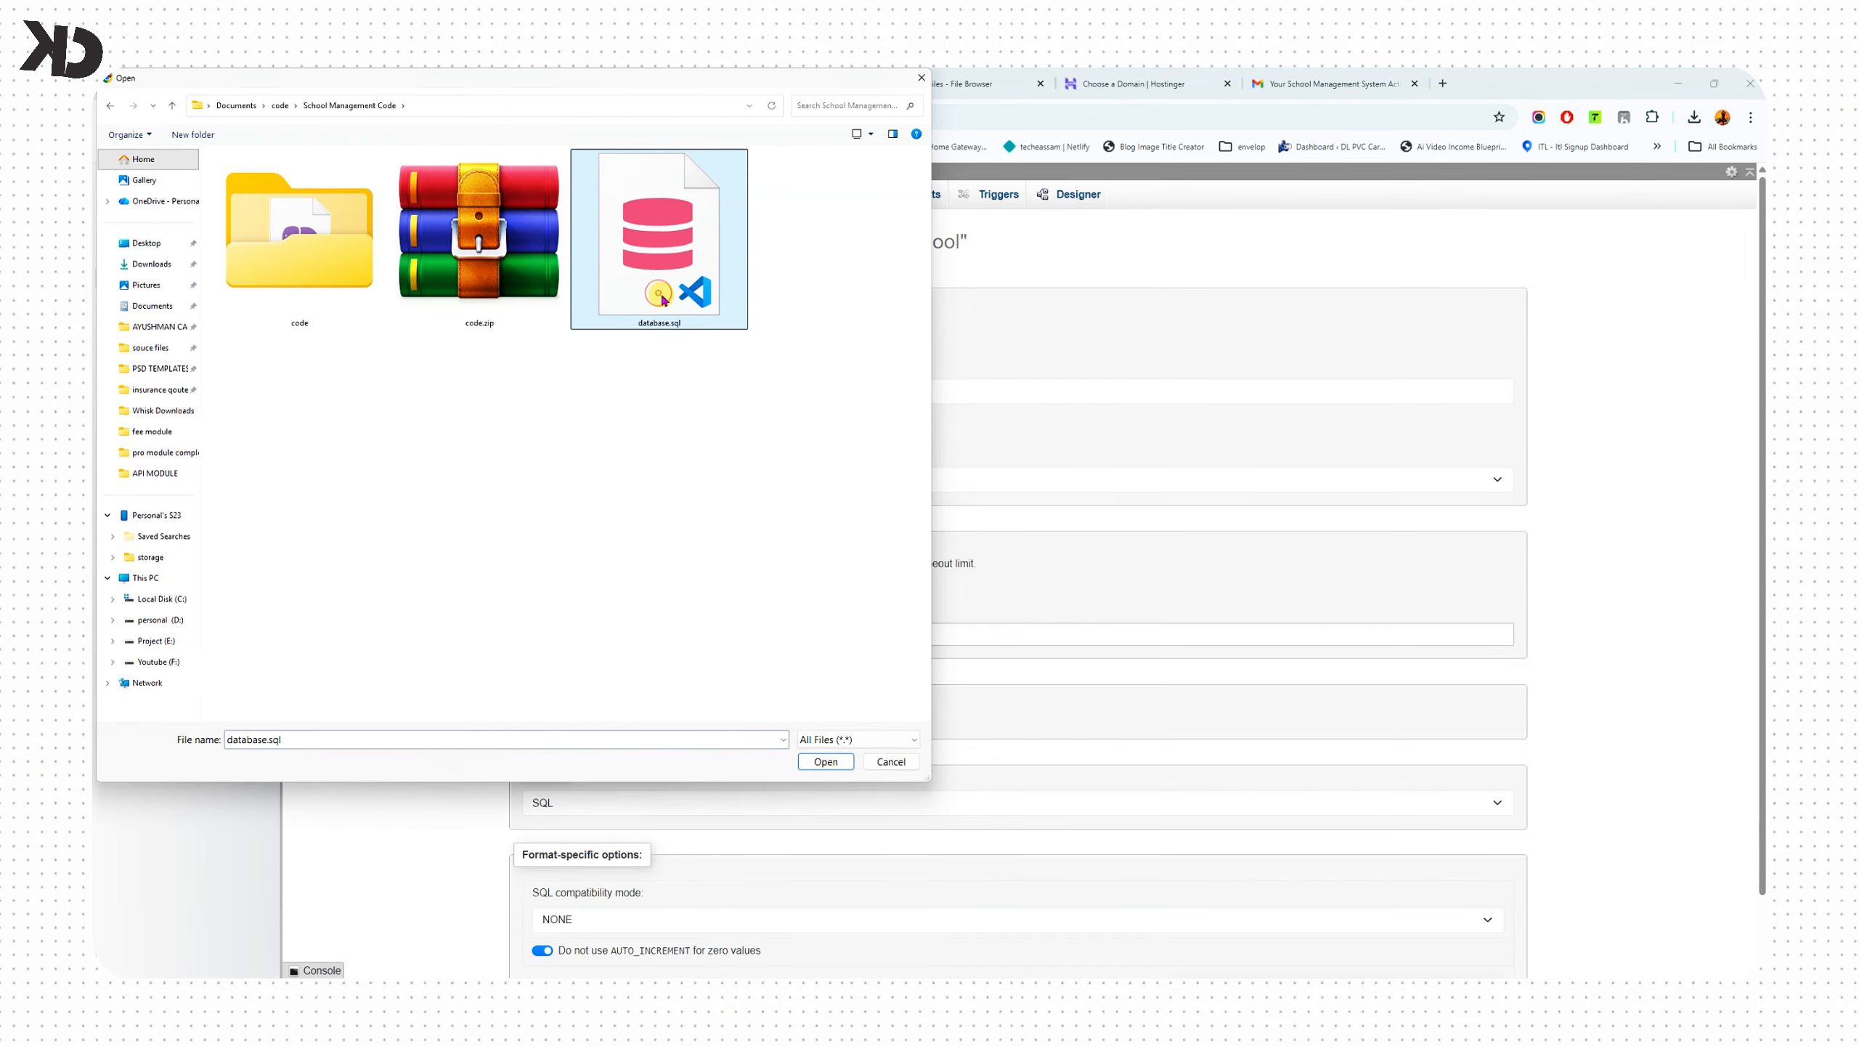
{"action": "left_click", "coordinate": [827, 760]}
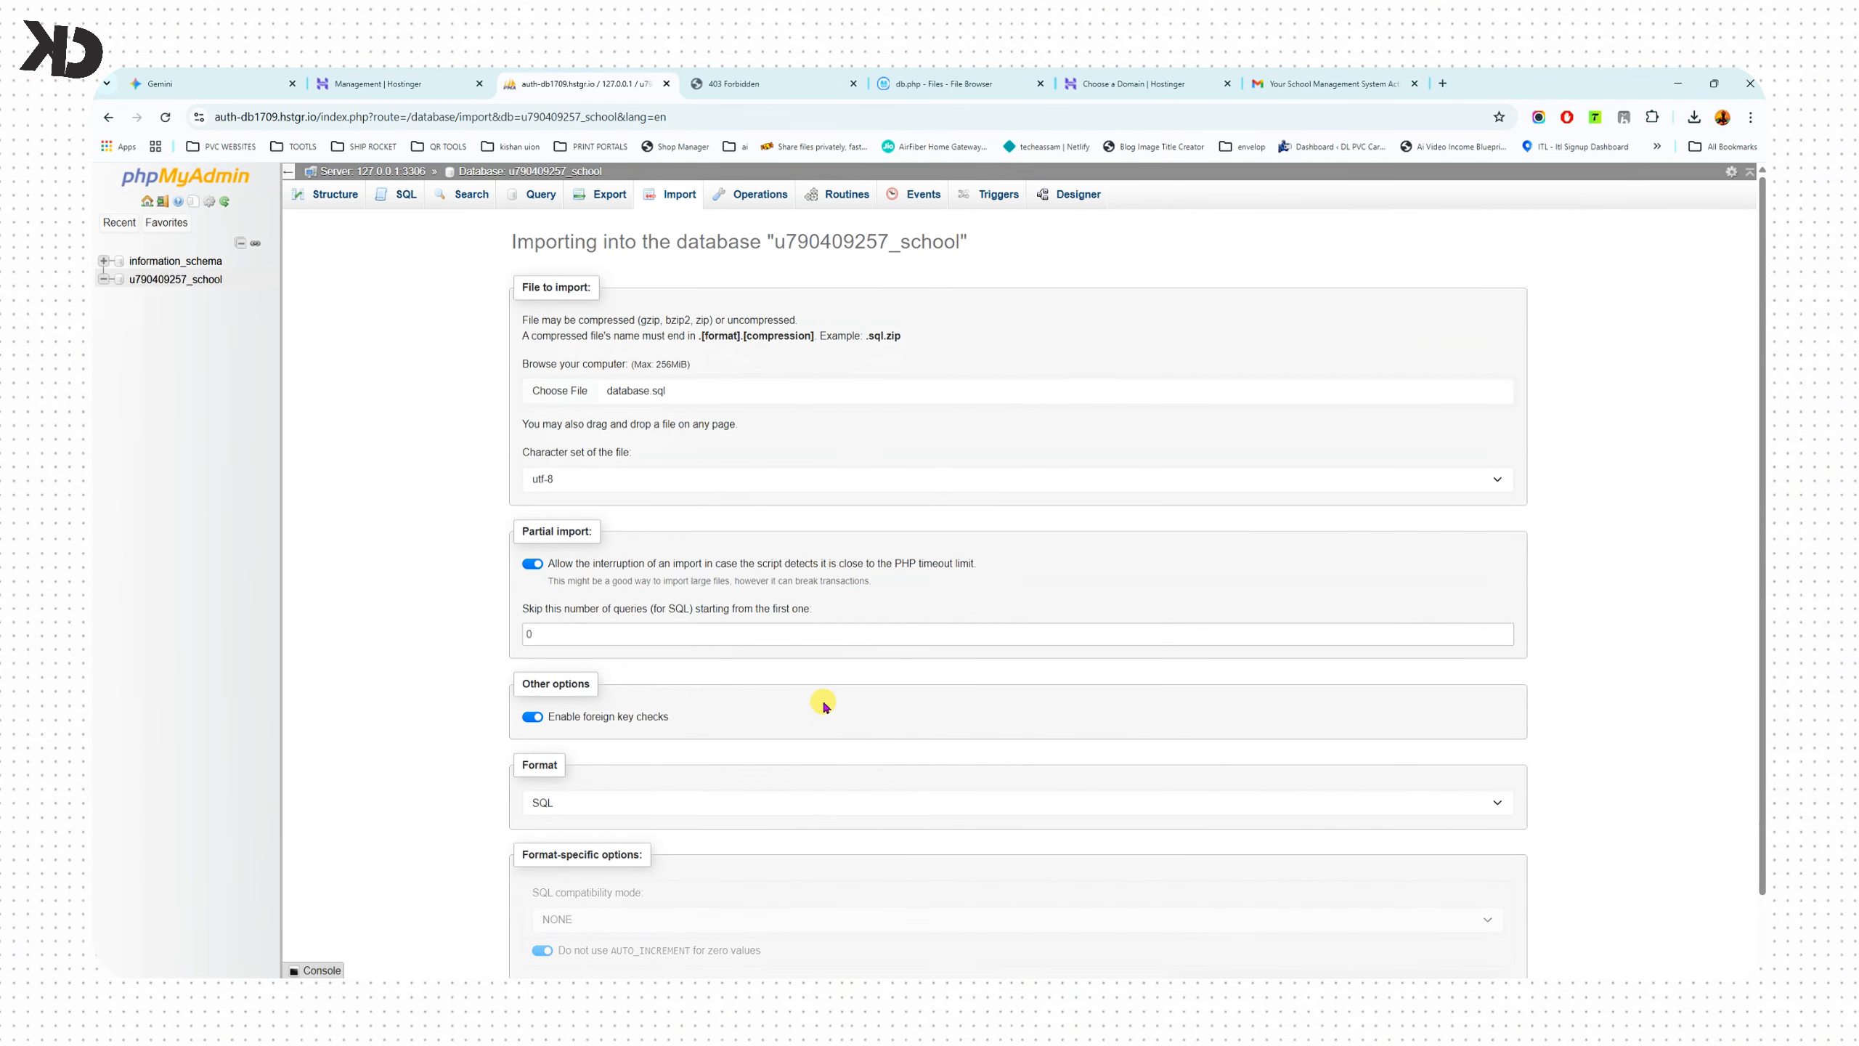
{"action": "scroll", "coordinate": [826, 702], "scroll_direction": "down", "scroll_amount": 2}
{"action": "left_click", "coordinate": [535, 925]}
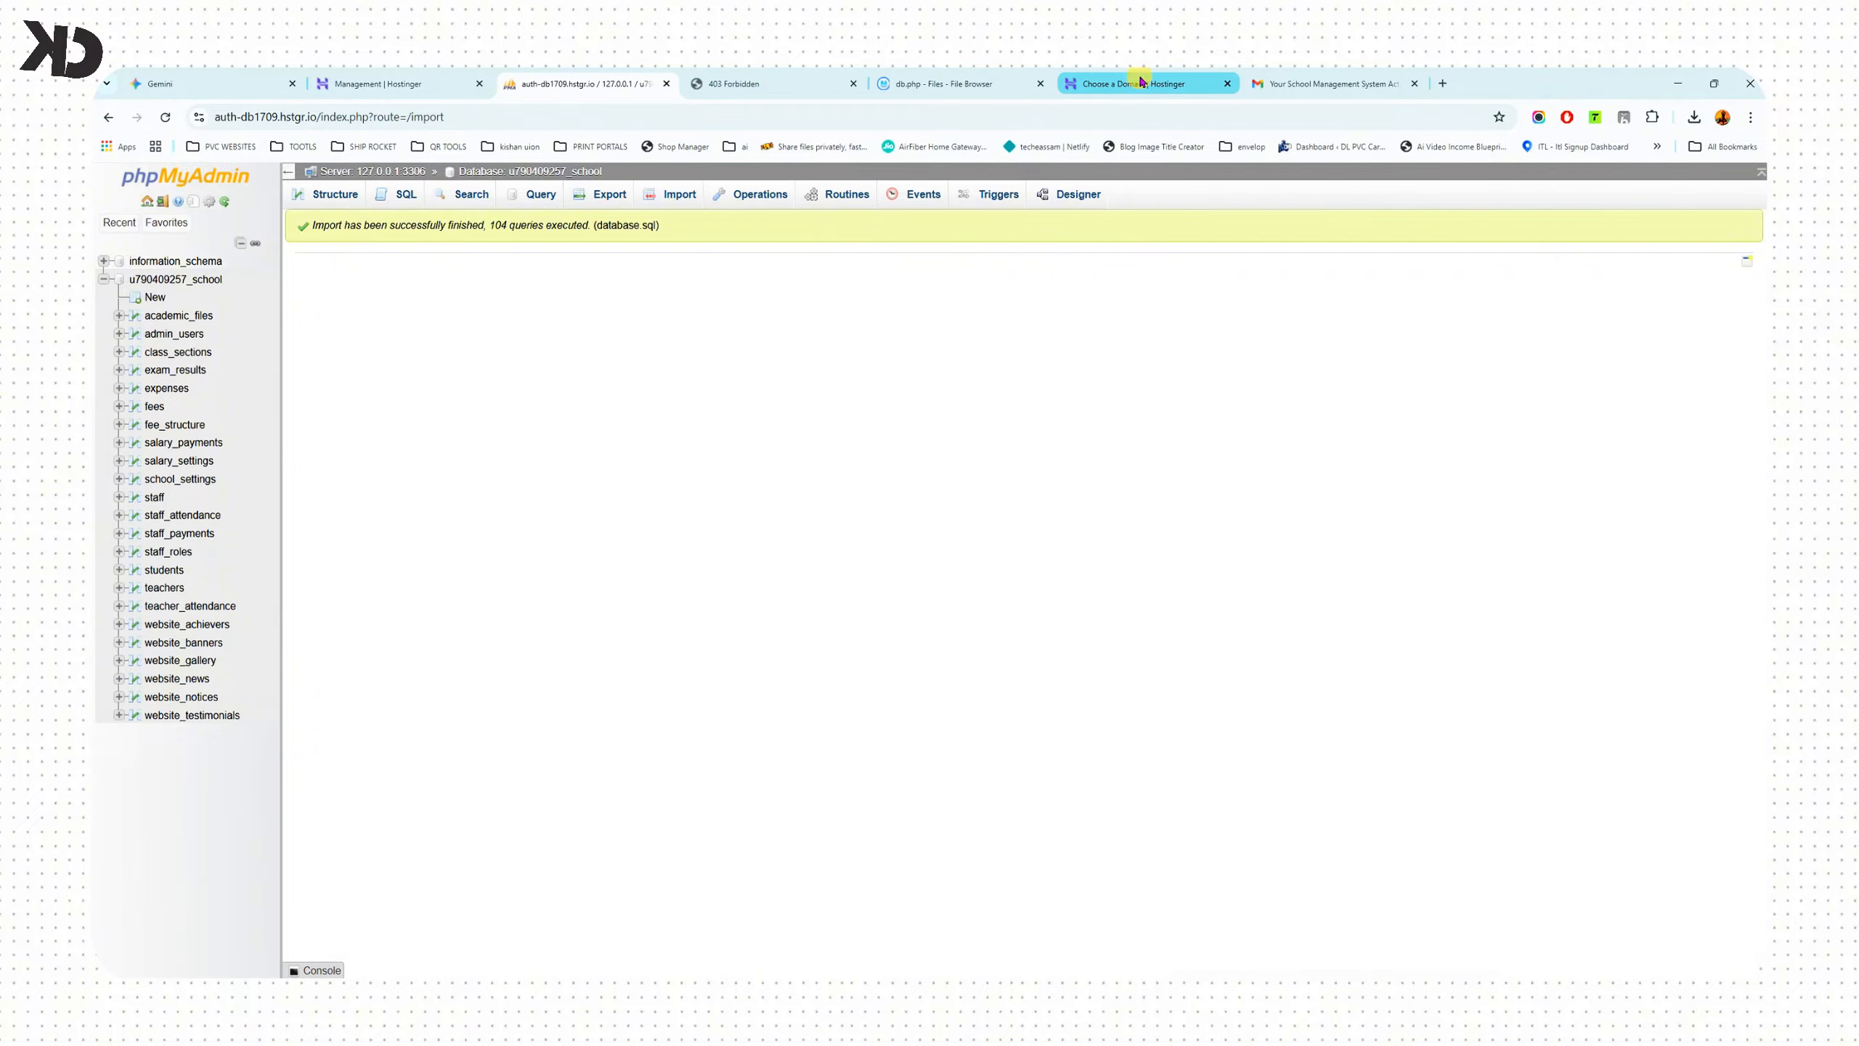
Step: Reload the 403 Forbidden site tab so the Activate Software page appears, then go to the activation email
{"action": "left_click", "coordinate": [768, 83]}
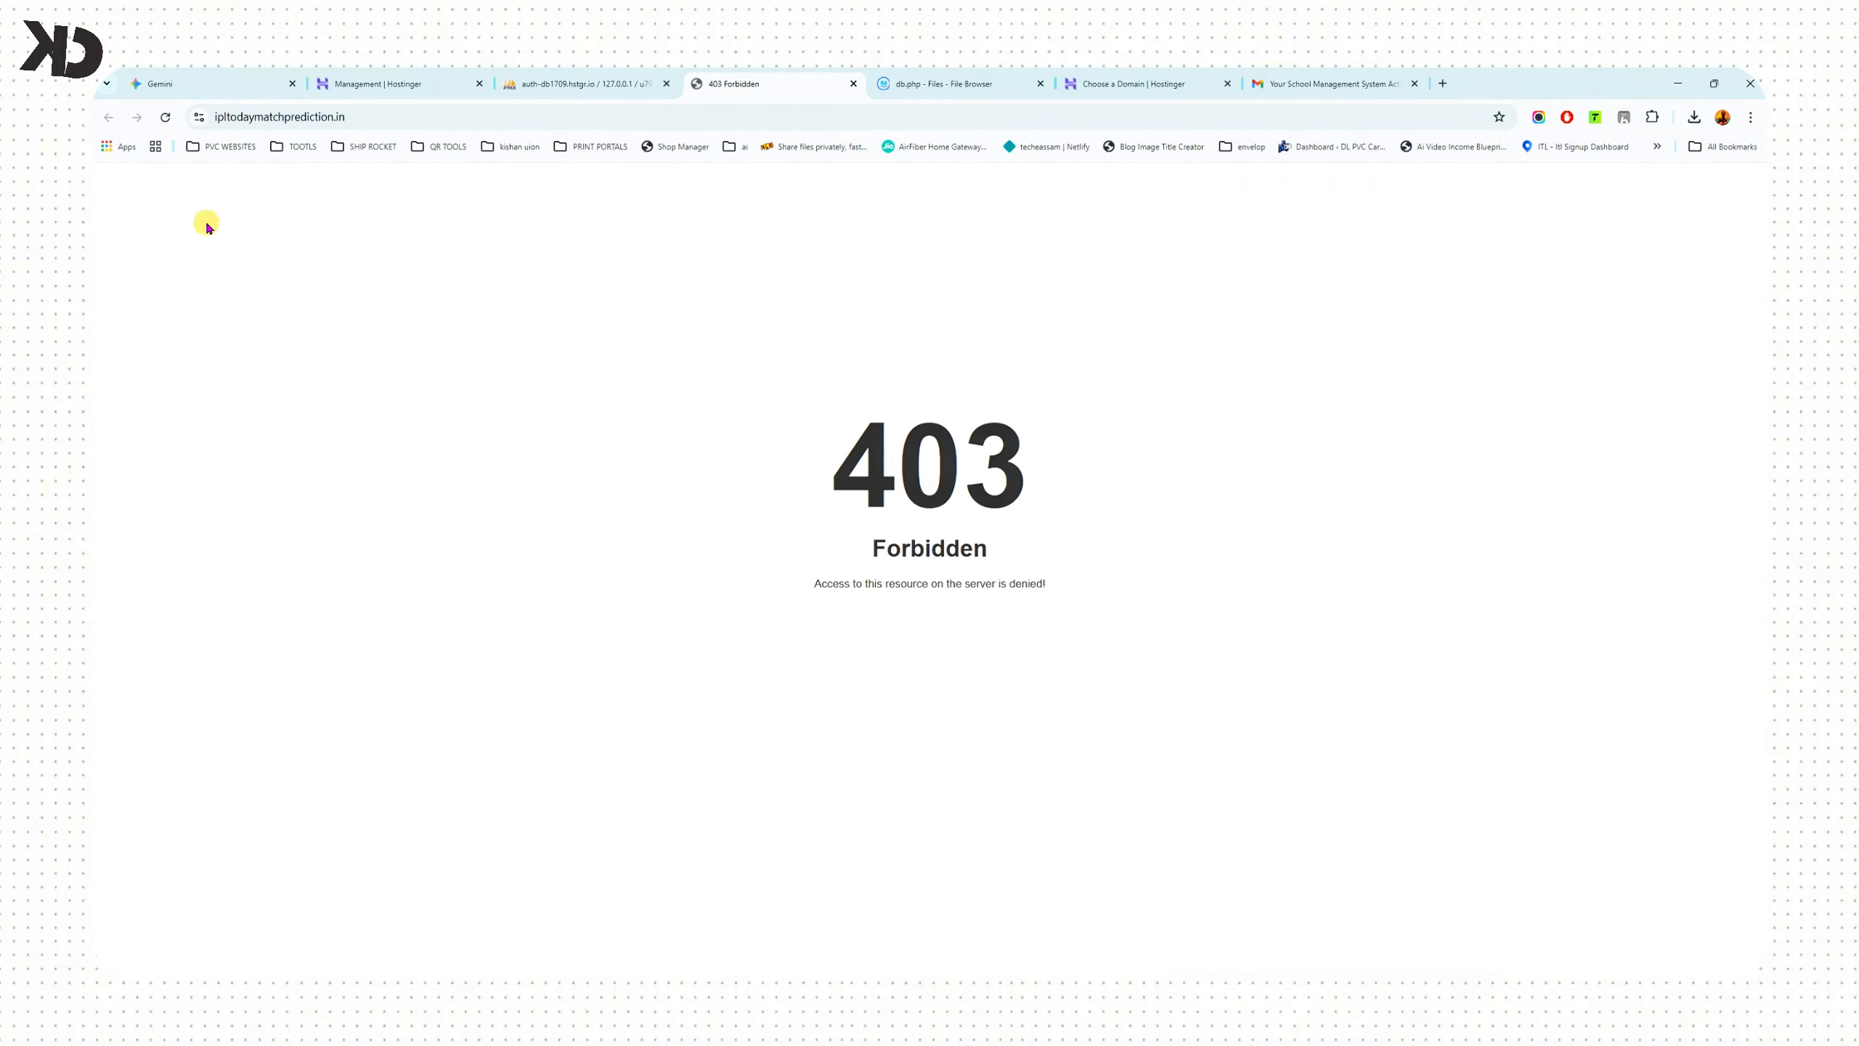
{"action": "left_click", "coordinate": [165, 117]}
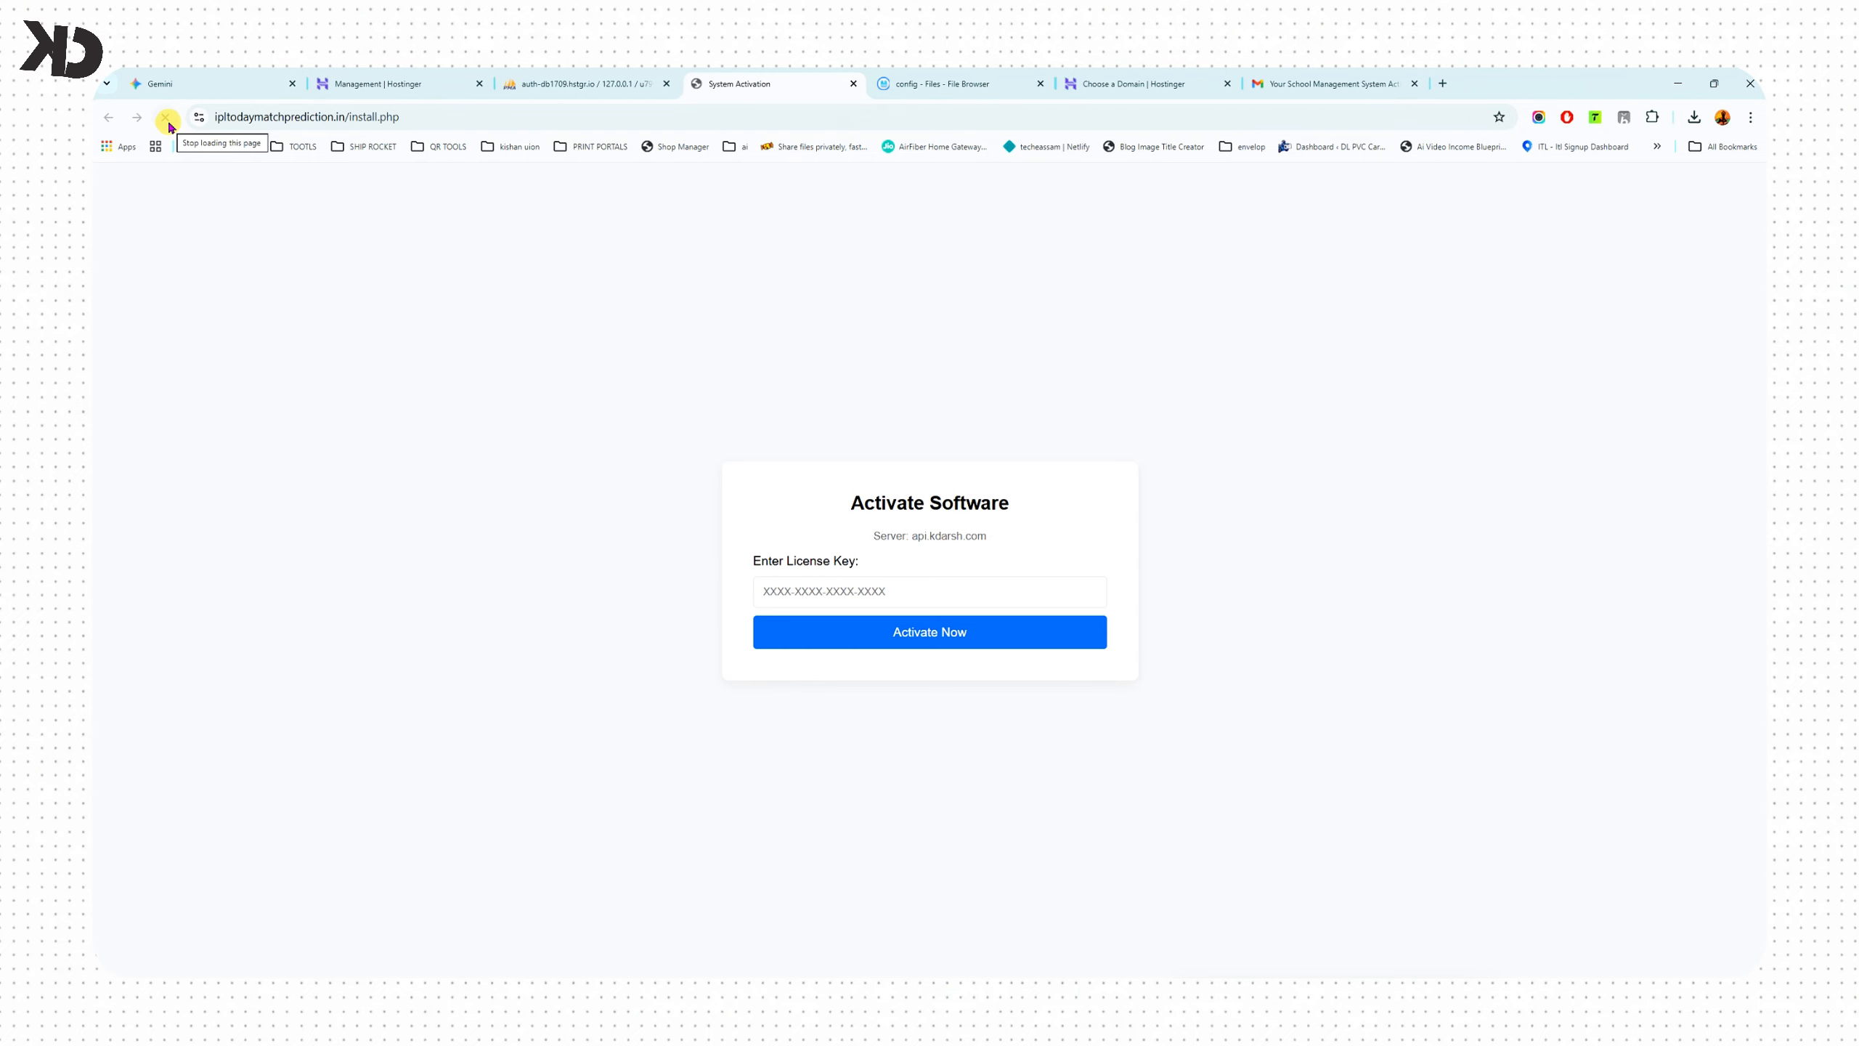
{"action": "left_click_drag", "start_coordinate": [830, 505], "coordinate": [1096, 516]}
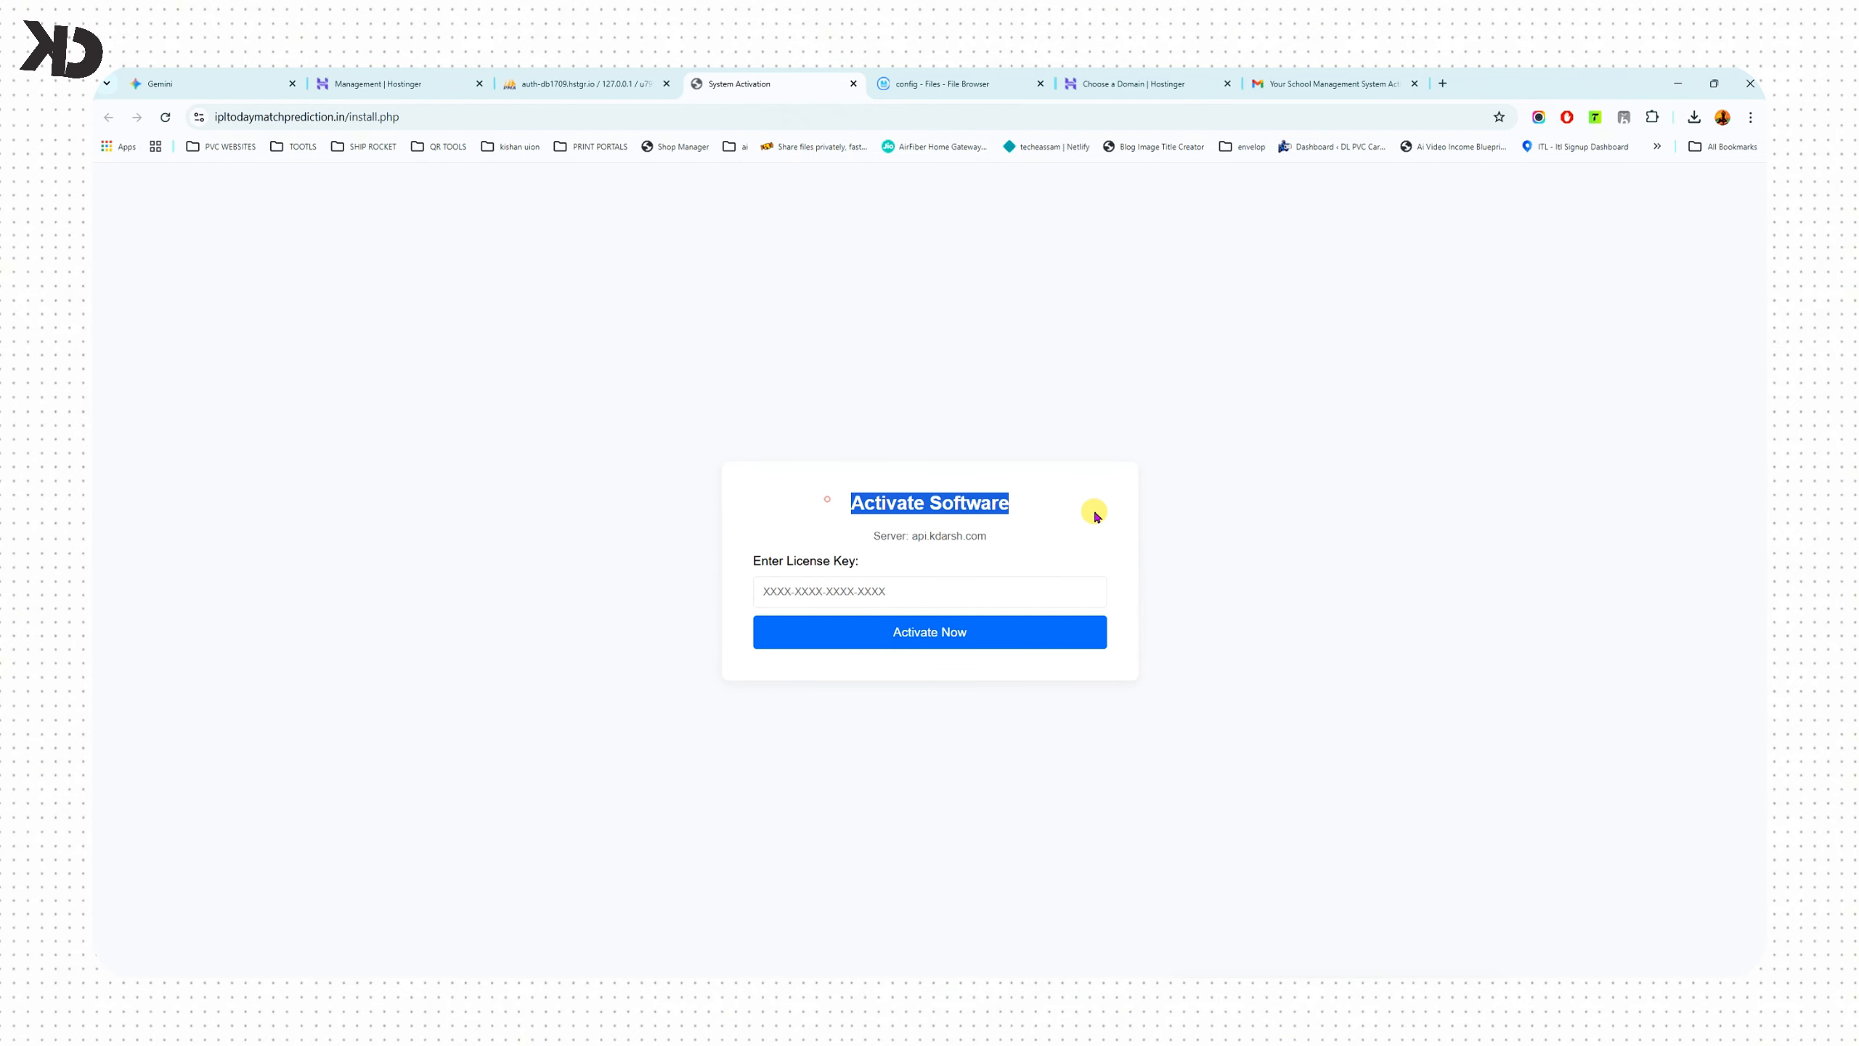
{"action": "left_click", "coordinate": [1084, 516]}
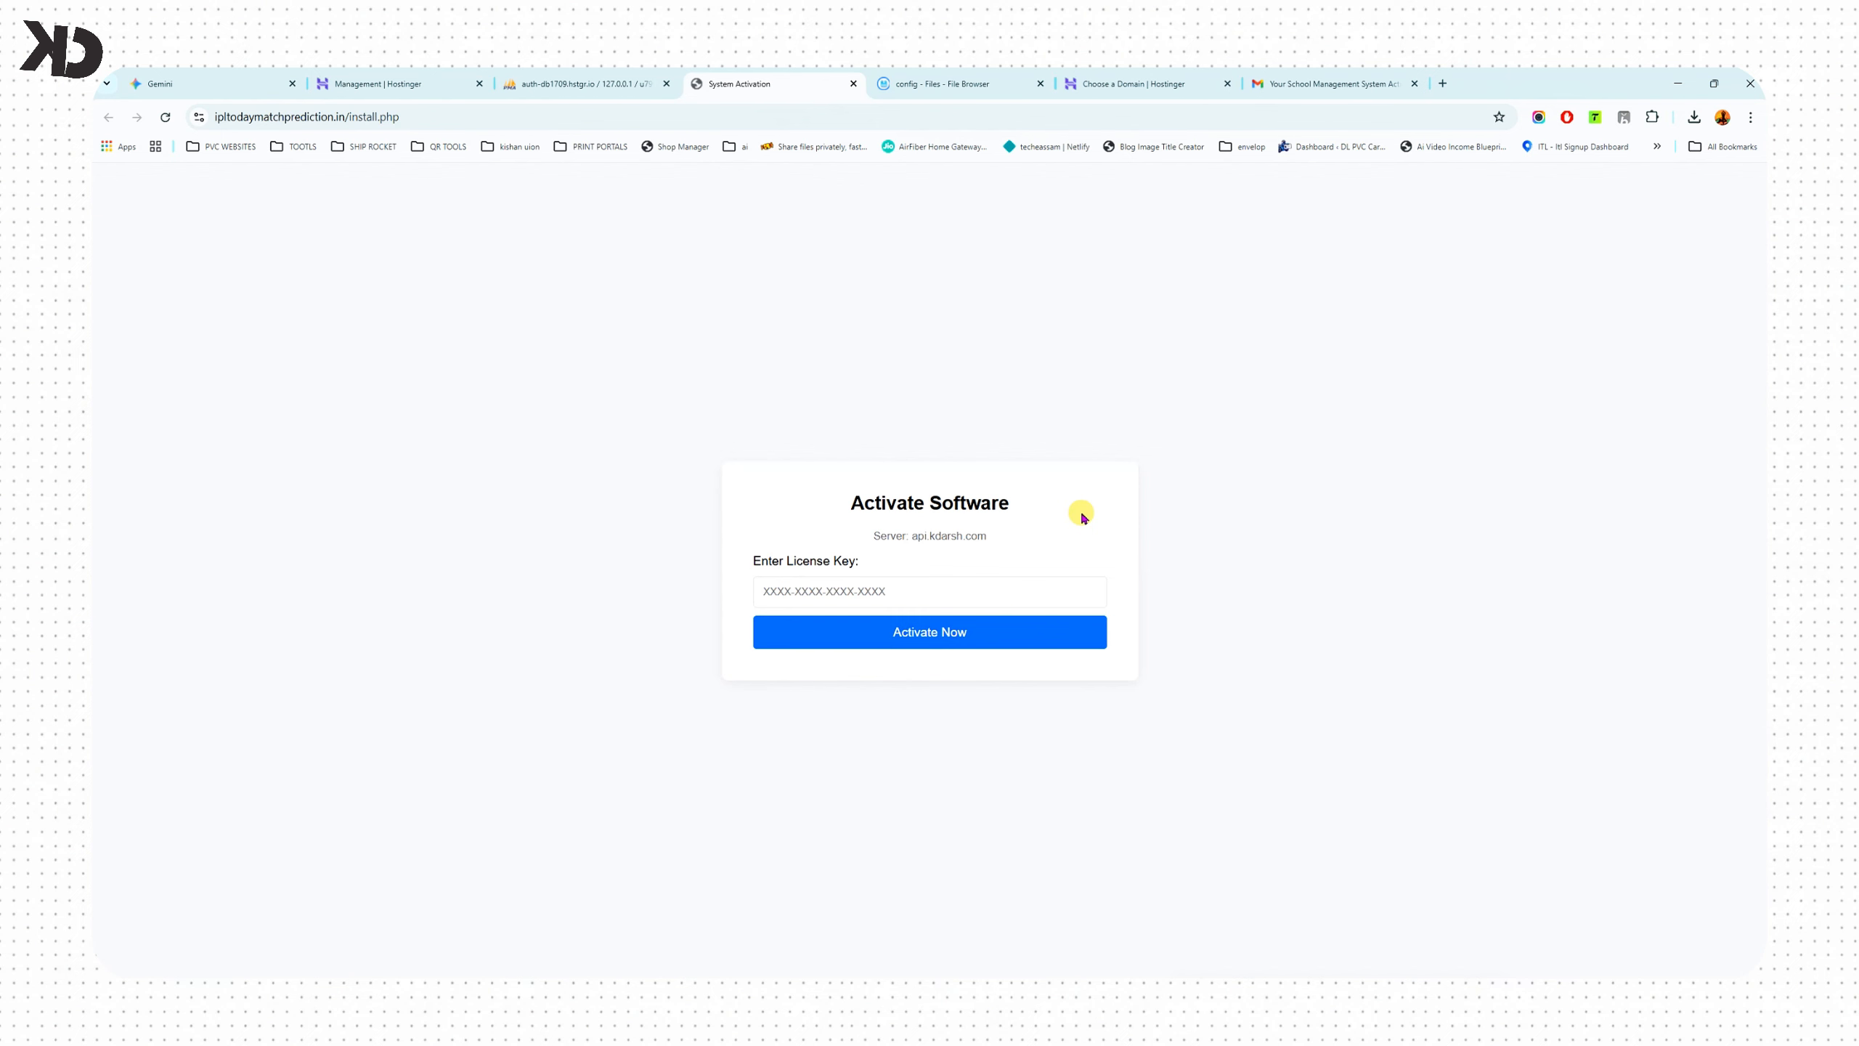
{"action": "left_click", "coordinate": [1302, 85]}
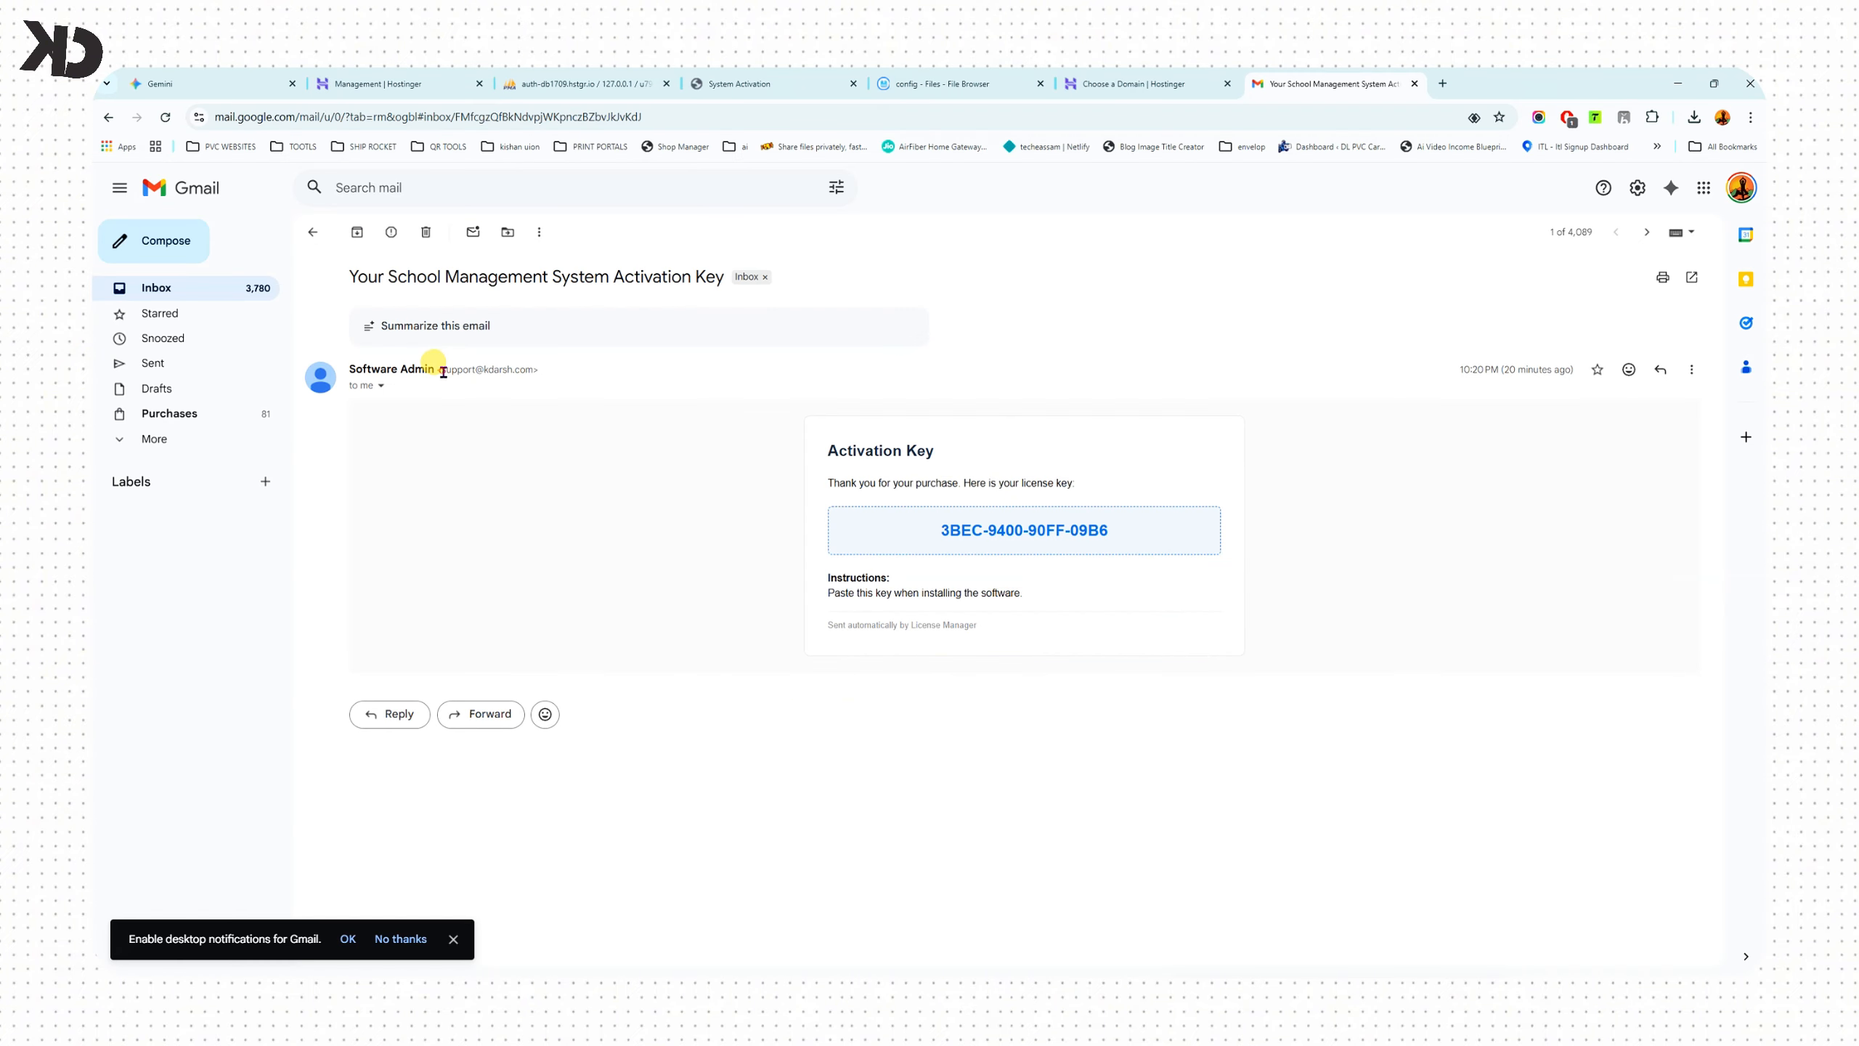
Step: Copy the licence key from the activation email and return to the Activate Software page
{"action": "left_click_drag", "start_coordinate": [441, 369], "coordinate": [535, 370]}
{"action": "left_click", "coordinate": [554, 387]}
{"action": "left_click_drag", "start_coordinate": [828, 444], "coordinate": [993, 455]}
{"action": "left_click_drag", "start_coordinate": [1130, 532], "coordinate": [925, 538]}
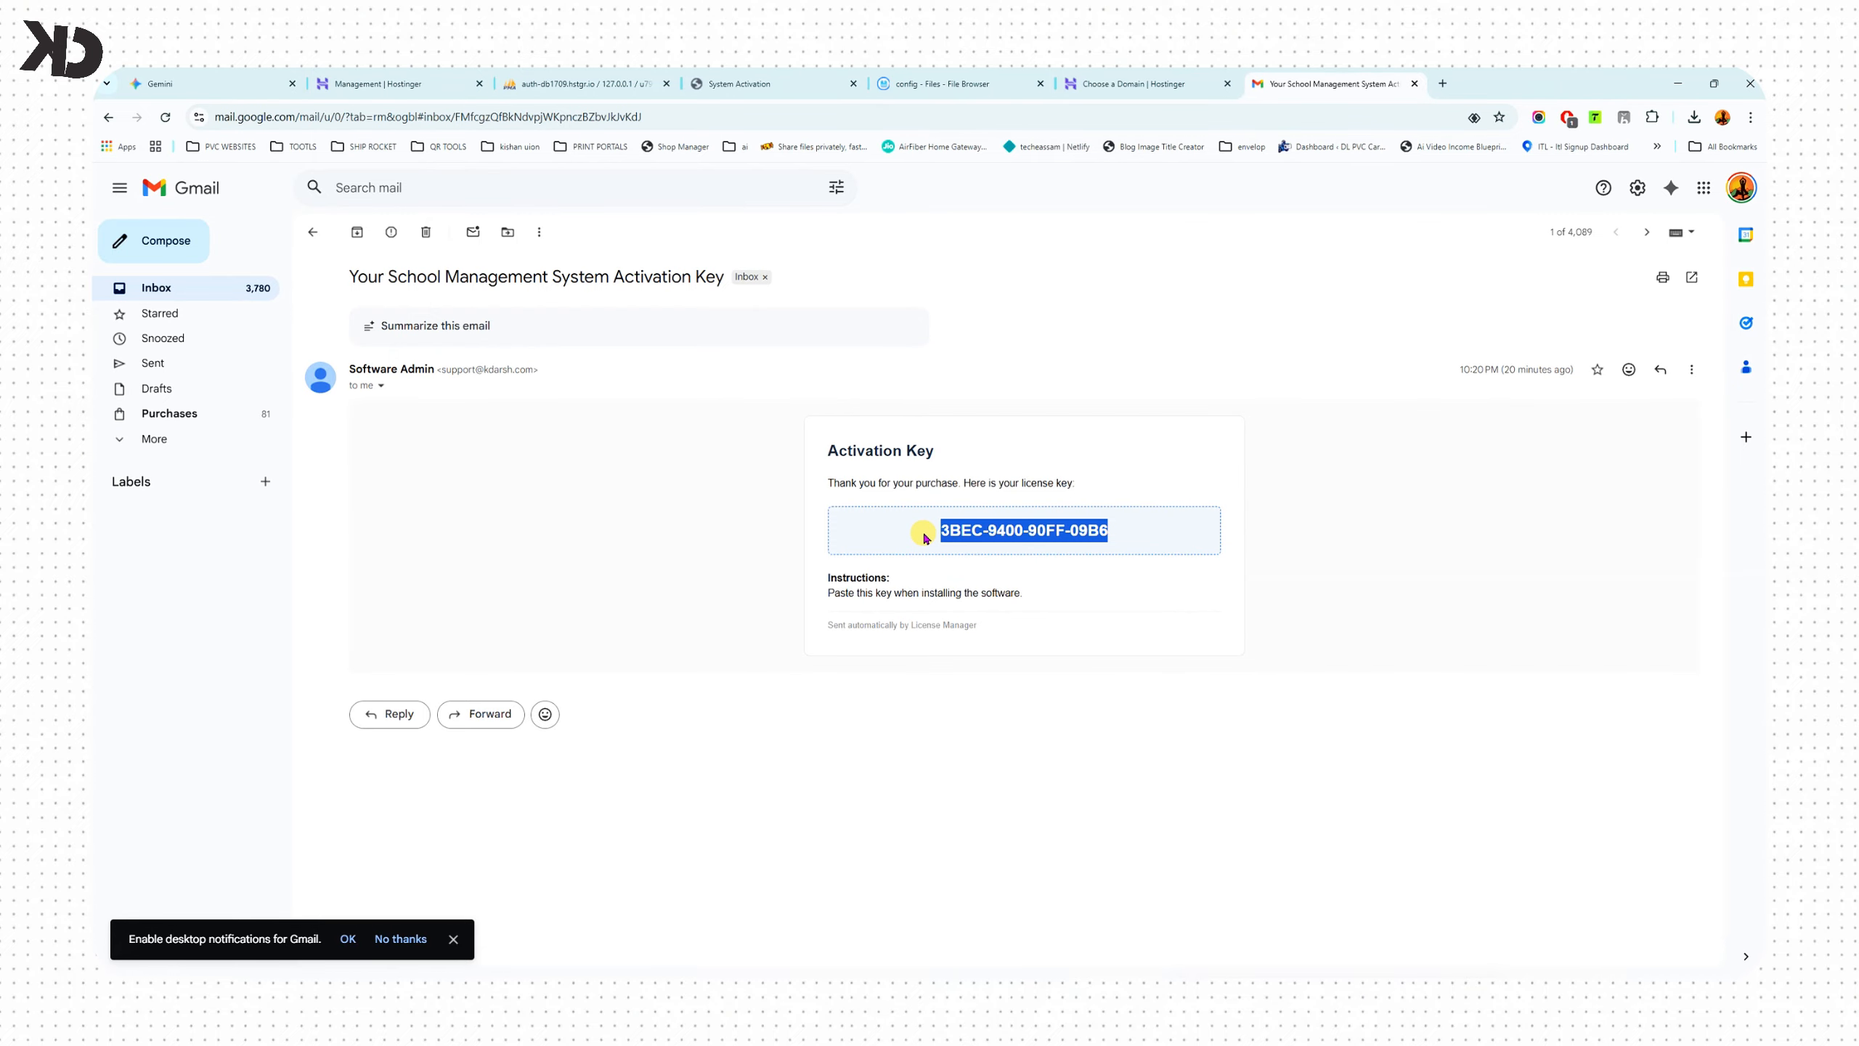
{"action": "key", "text": "ctrl+c"}
{"action": "left_click", "coordinate": [951, 74]}
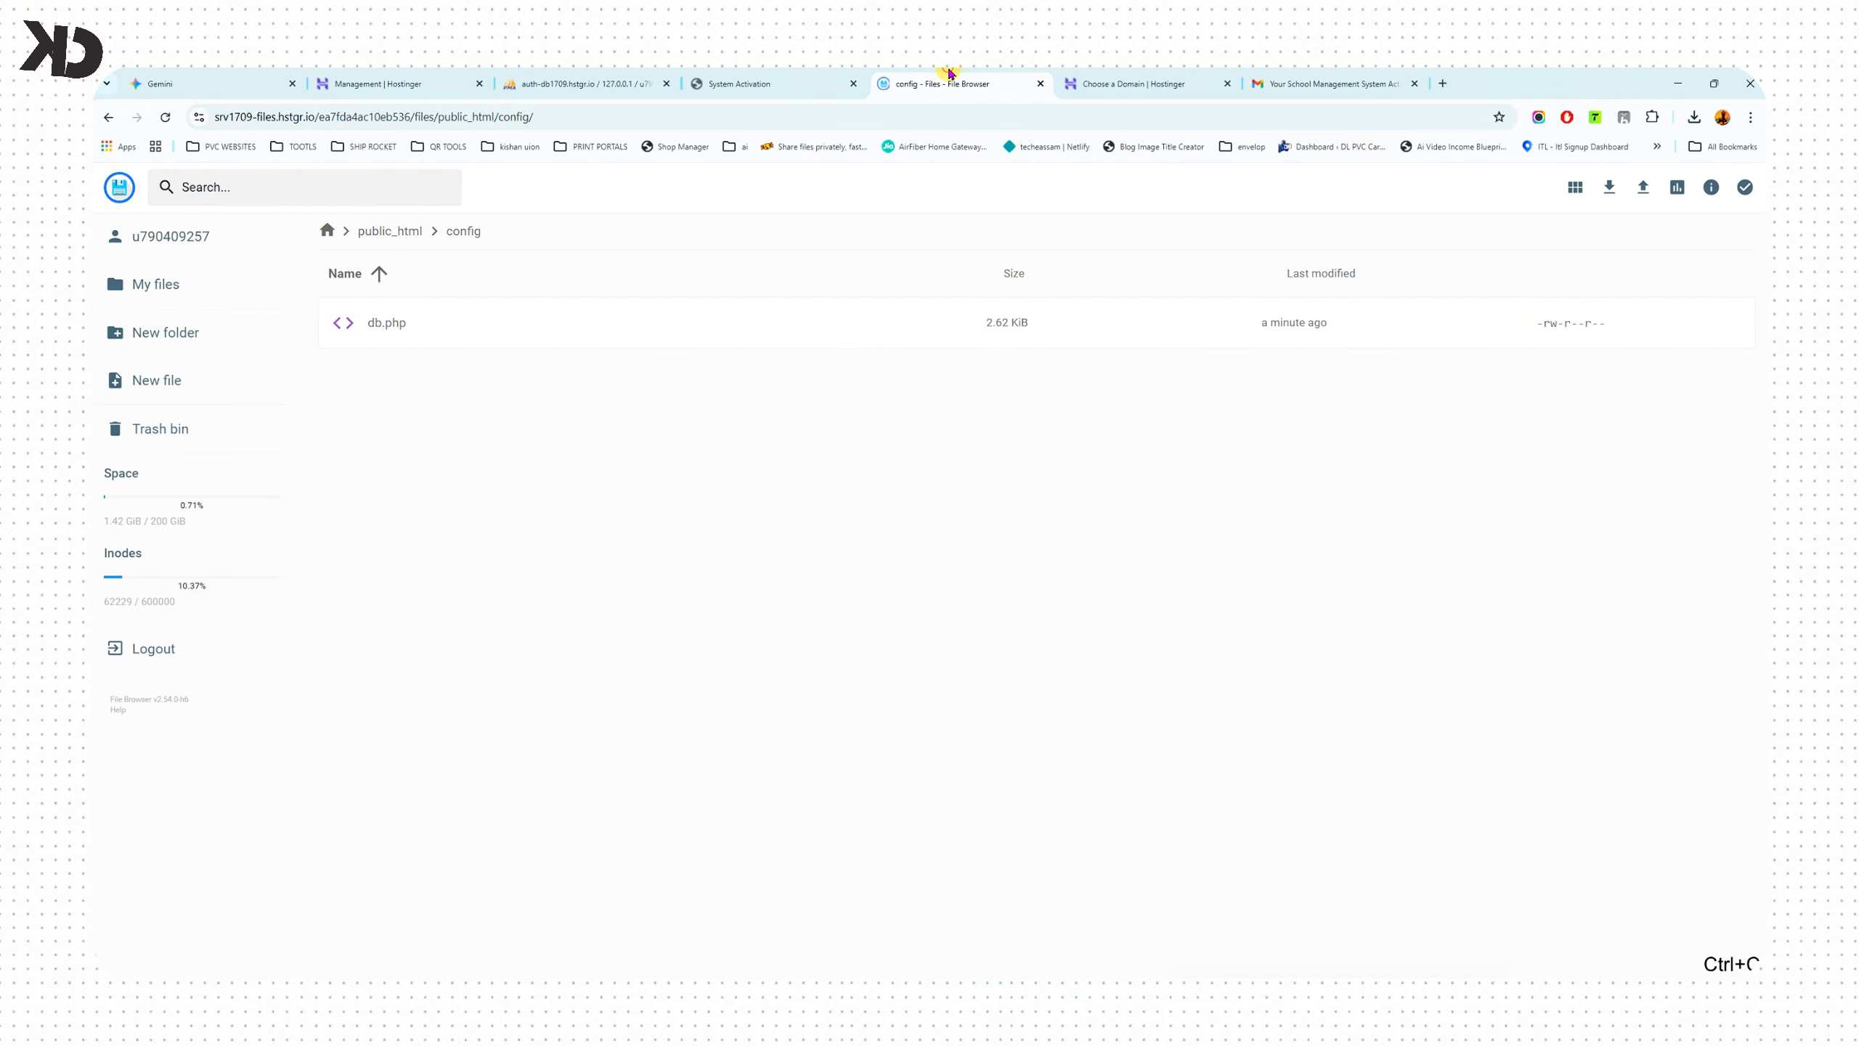
{"action": "left_click", "coordinate": [770, 73]}
Step: Paste the licence key, activate the software, and open the Sunrise Valley homepage
{"action": "left_click", "coordinate": [820, 587]}
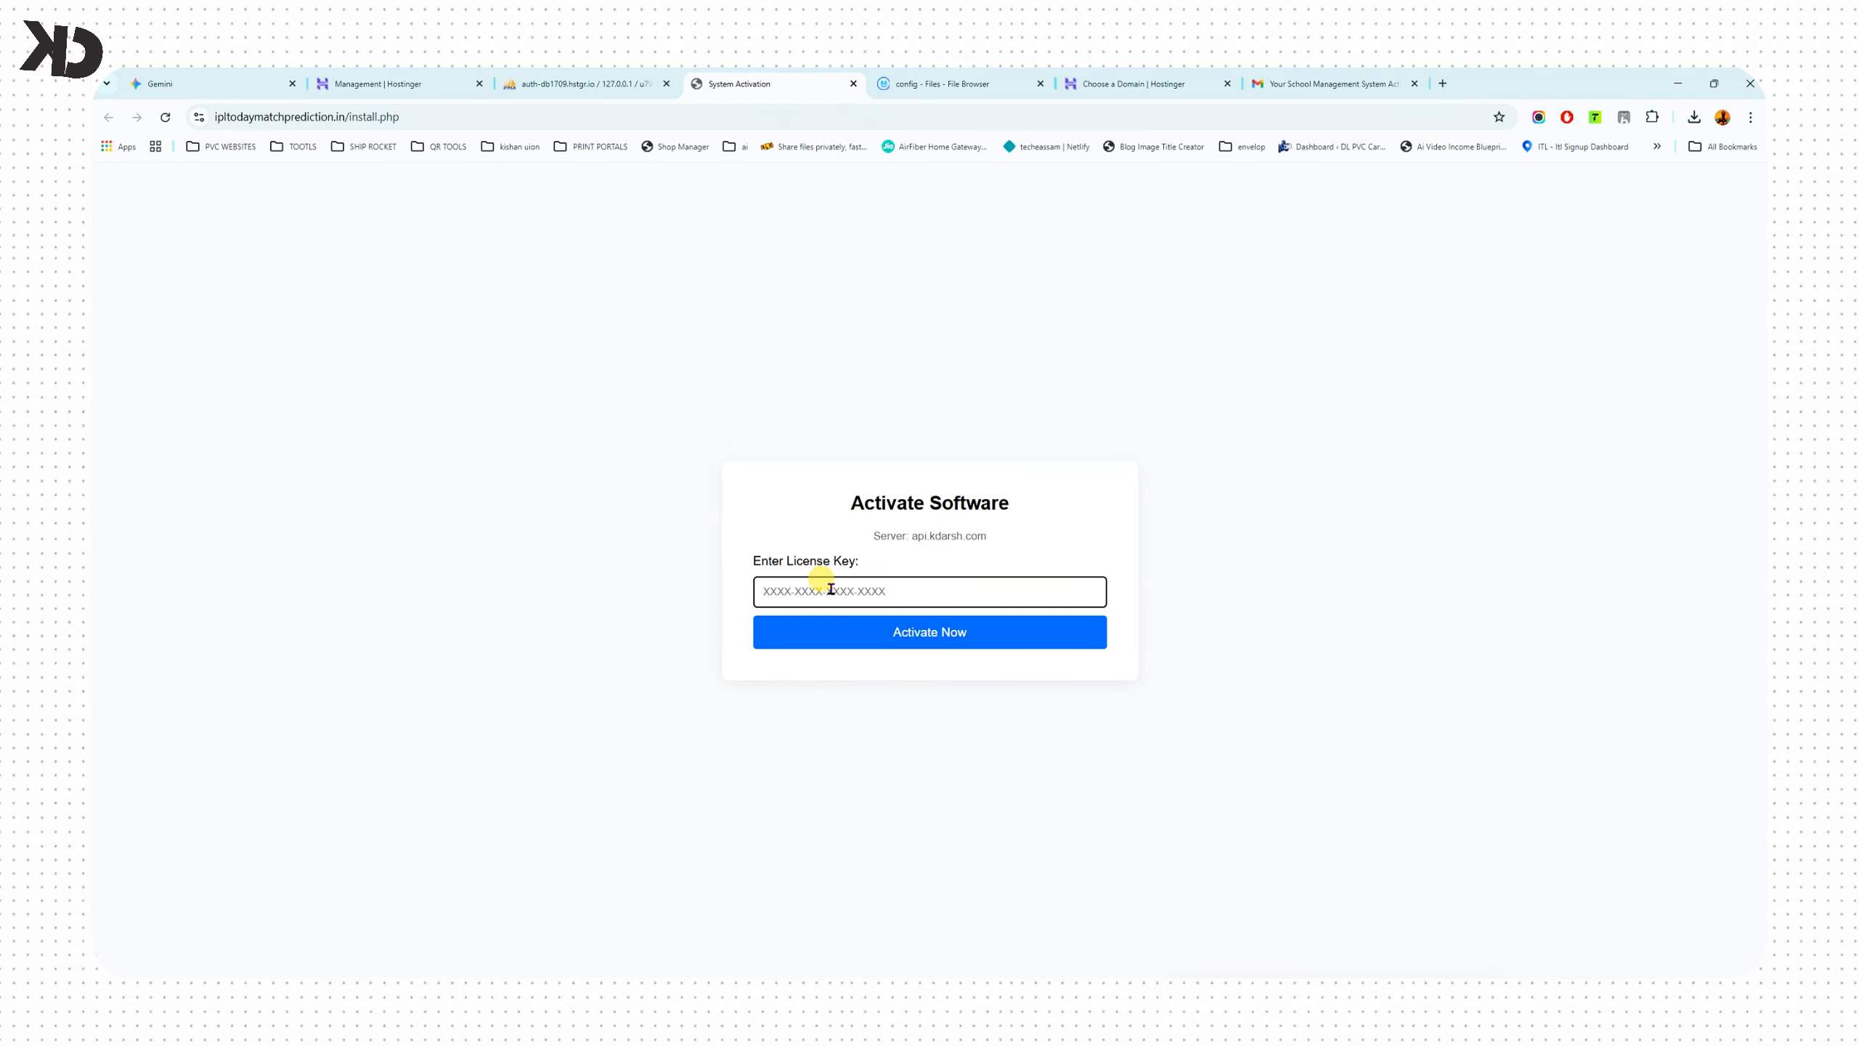
{"action": "key", "text": "ctrl+v"}
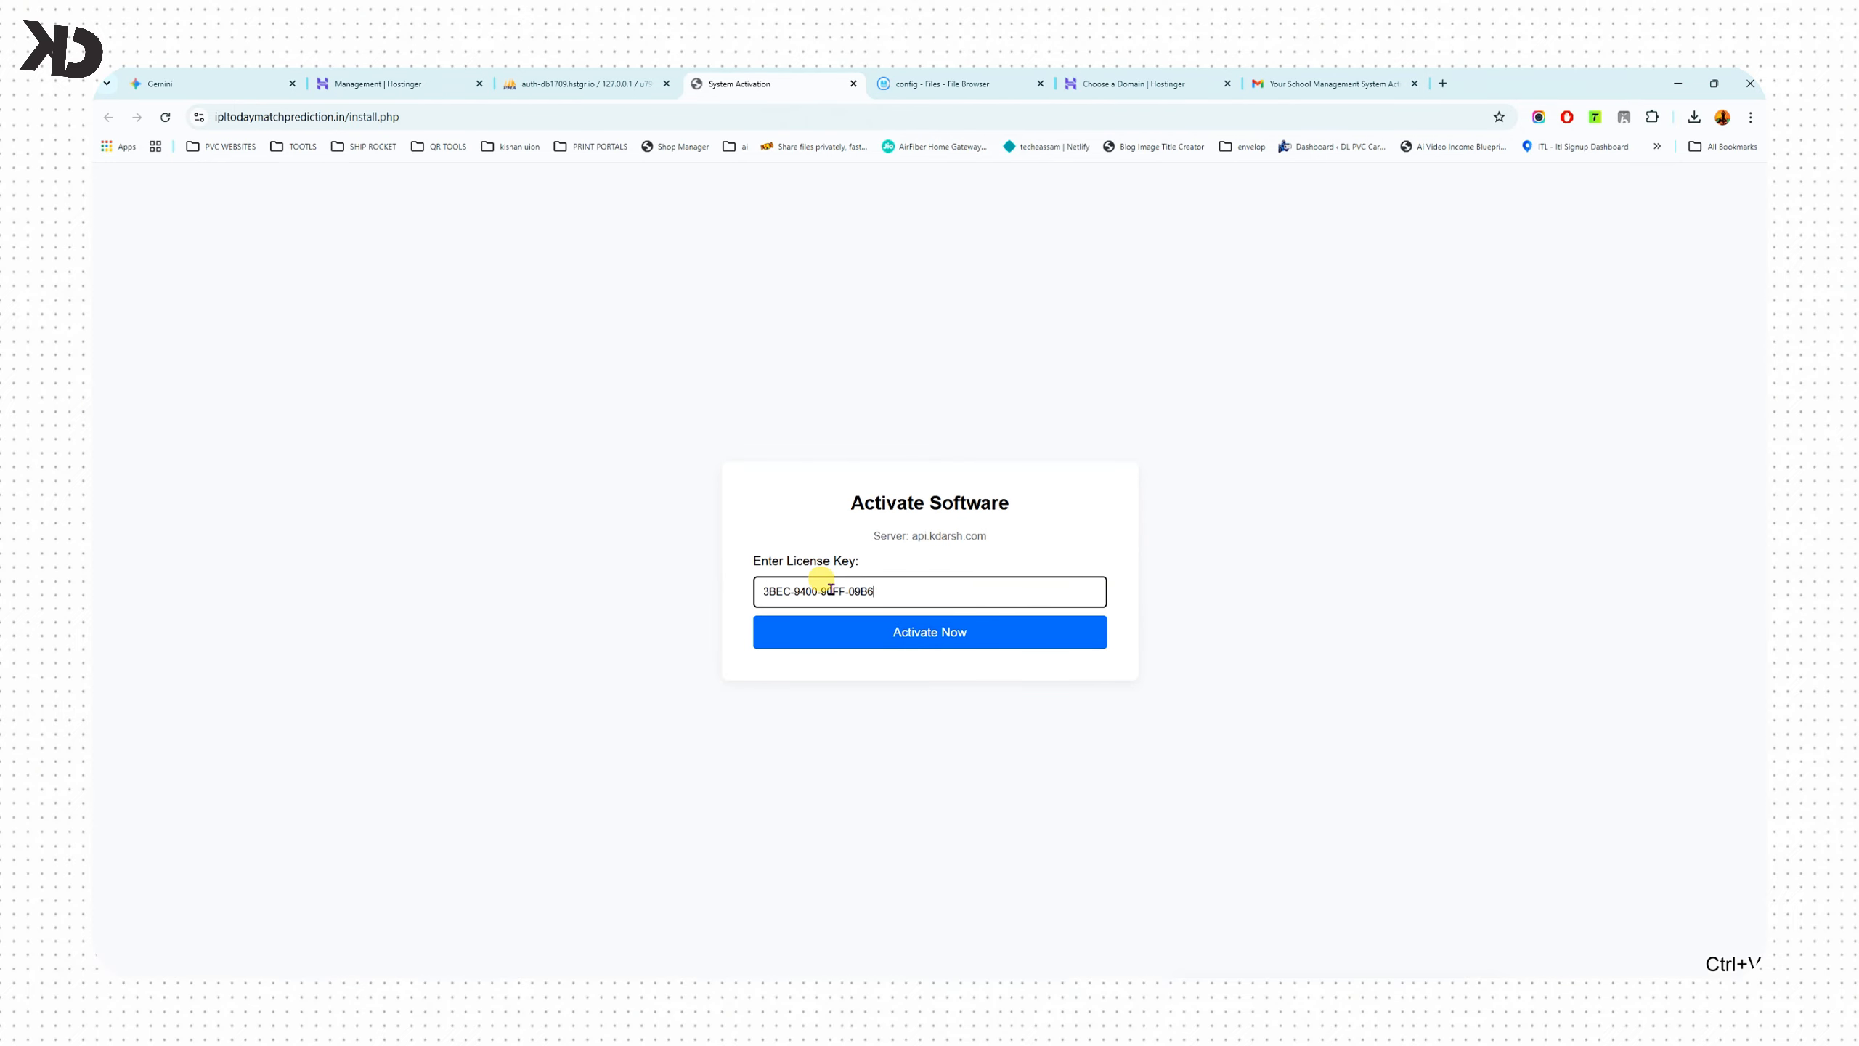
{"action": "left_click", "coordinate": [935, 644]}
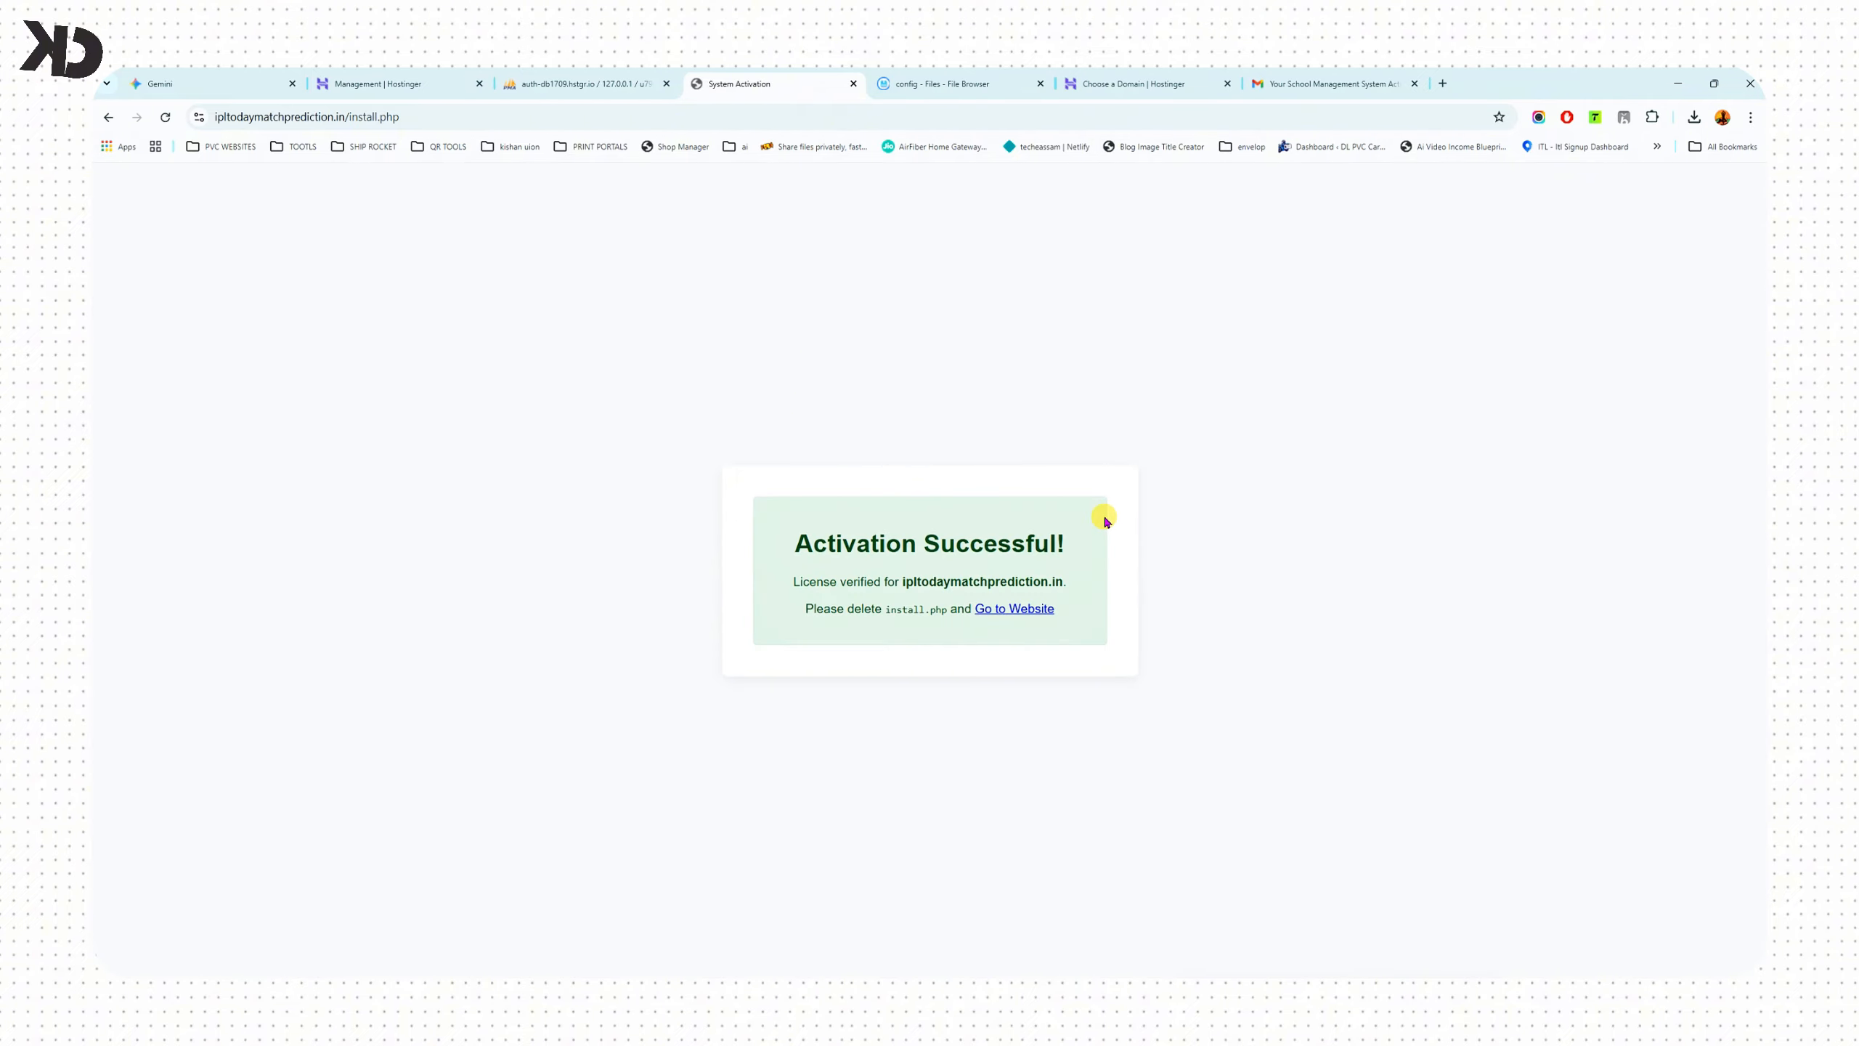
{"action": "left_click", "coordinate": [1021, 610]}
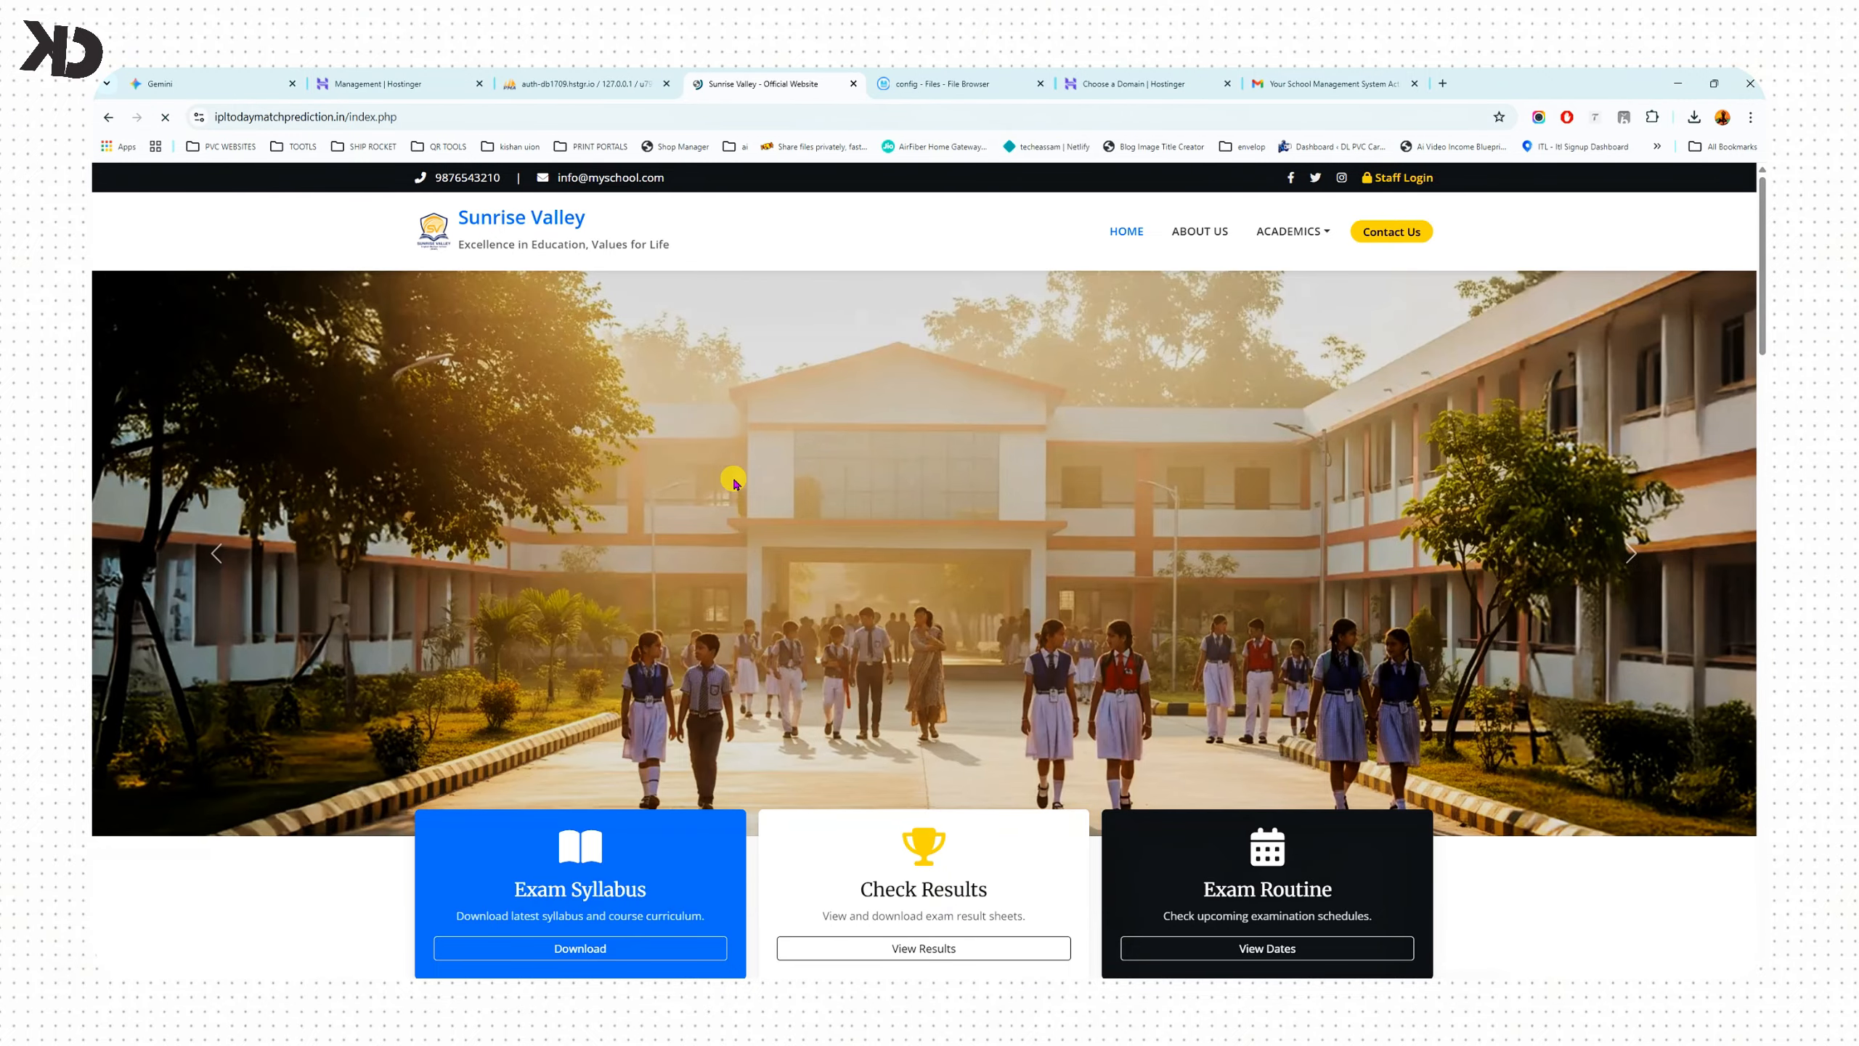
Step: Browse the homepage, the About Us page and the Academics syllabus downloads page
{"action": "scroll", "coordinate": [987, 419], "scroll_direction": "down", "scroll_amount": 10}
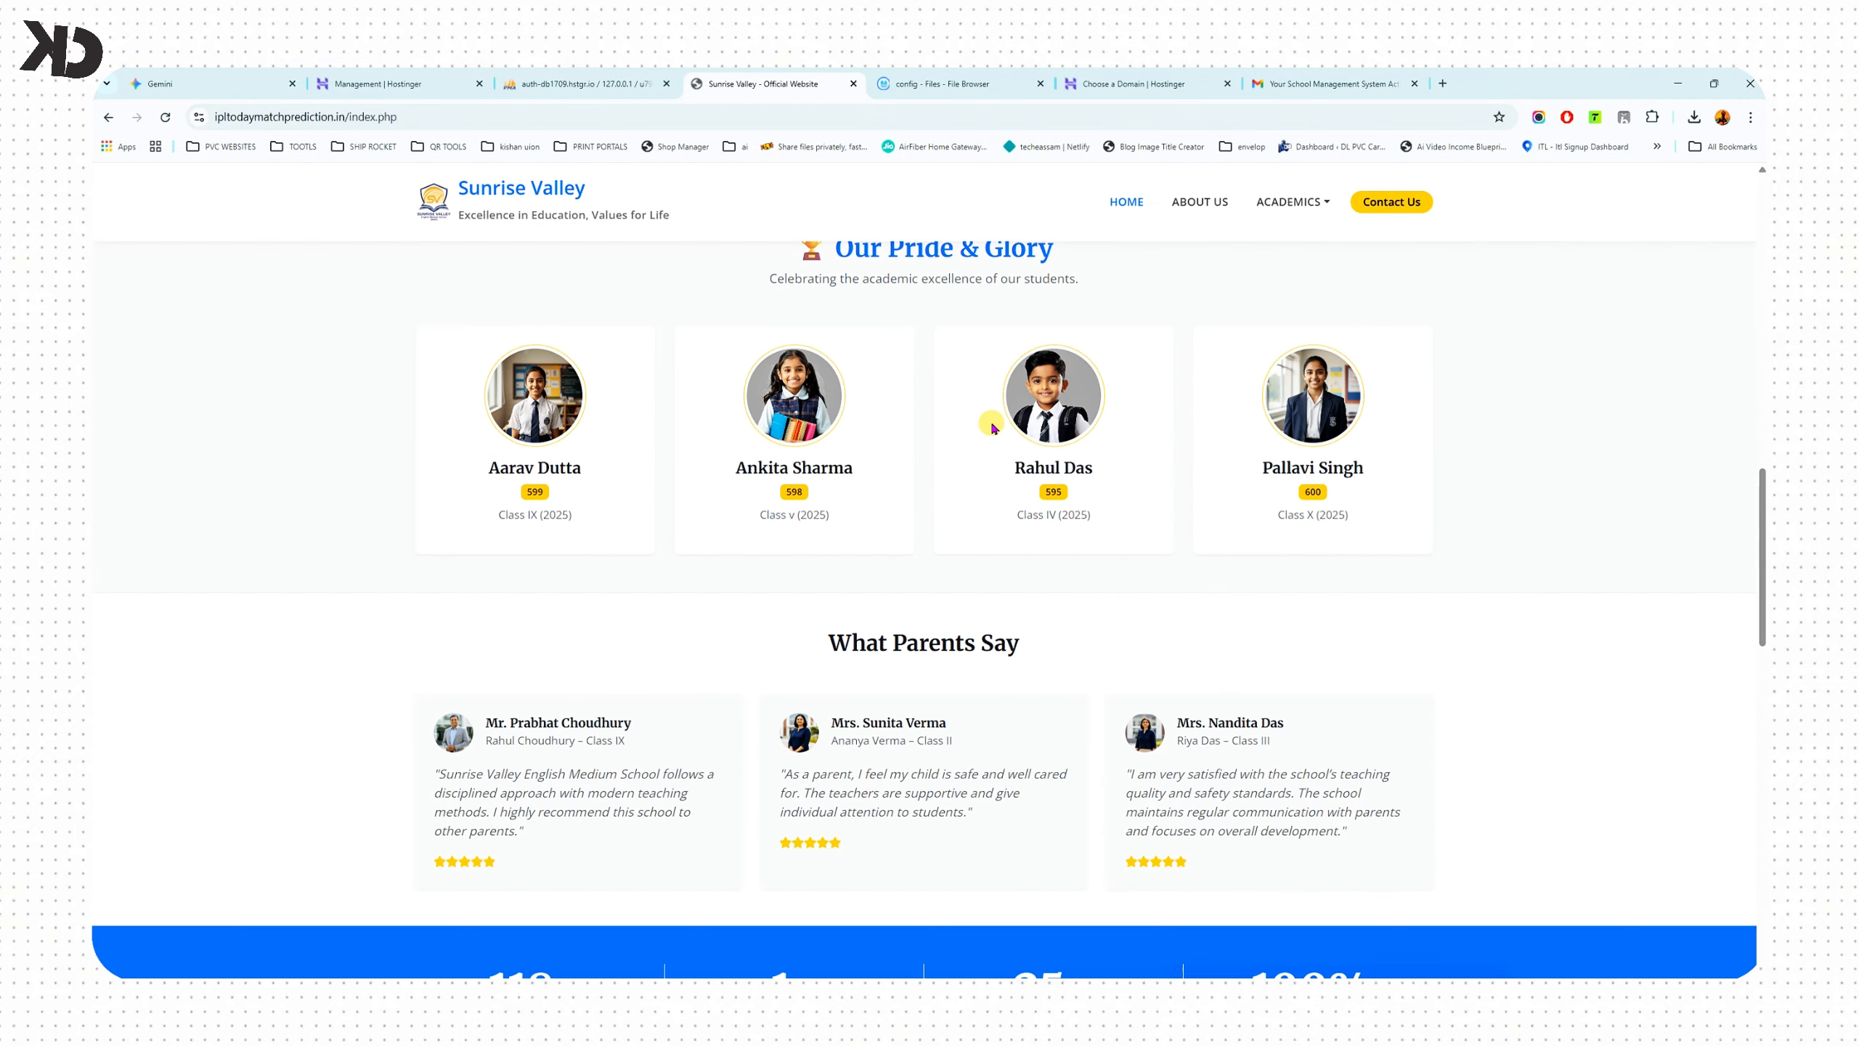
{"action": "scroll", "coordinate": [992, 427], "scroll_direction": "down", "scroll_amount": 4}
{"action": "scroll", "coordinate": [996, 431], "scroll_direction": "up", "scroll_amount": 14}
{"action": "left_click", "coordinate": [1200, 202]}
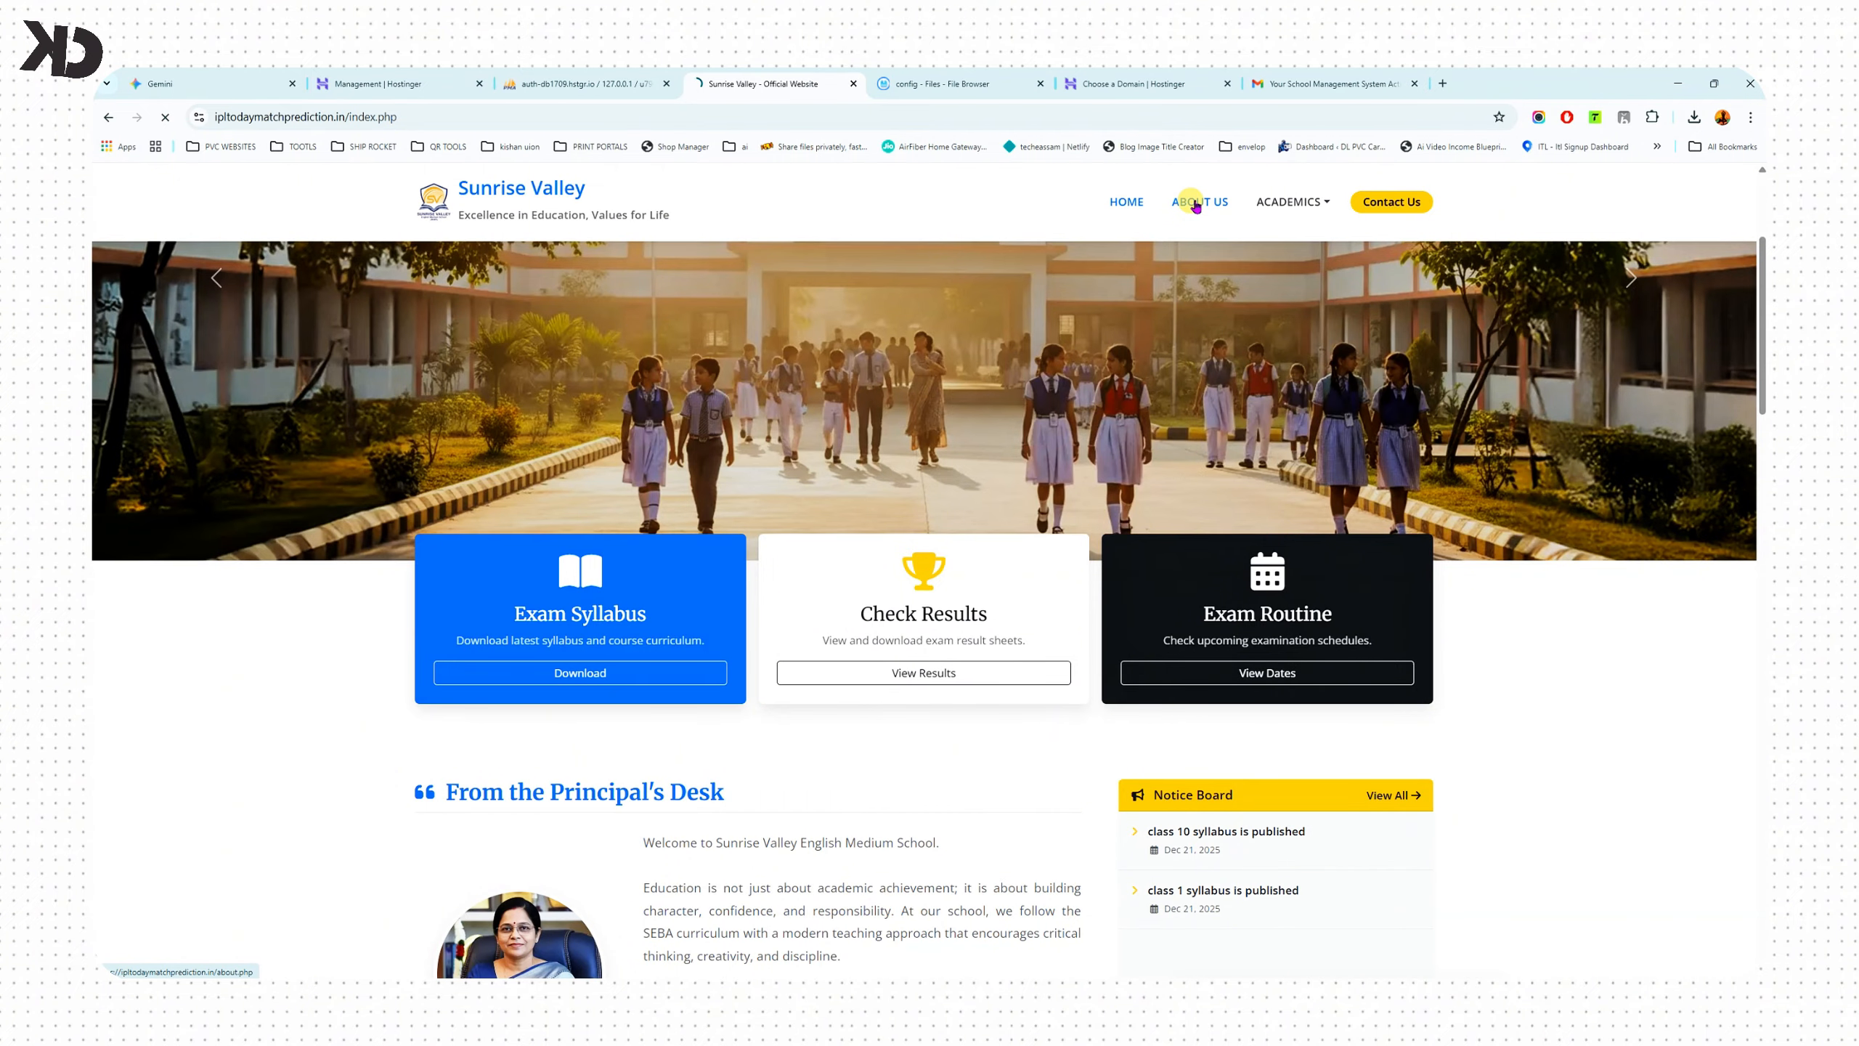
{"action": "left_click", "coordinate": [1292, 233]}
{"action": "left_click", "coordinate": [1310, 268]}
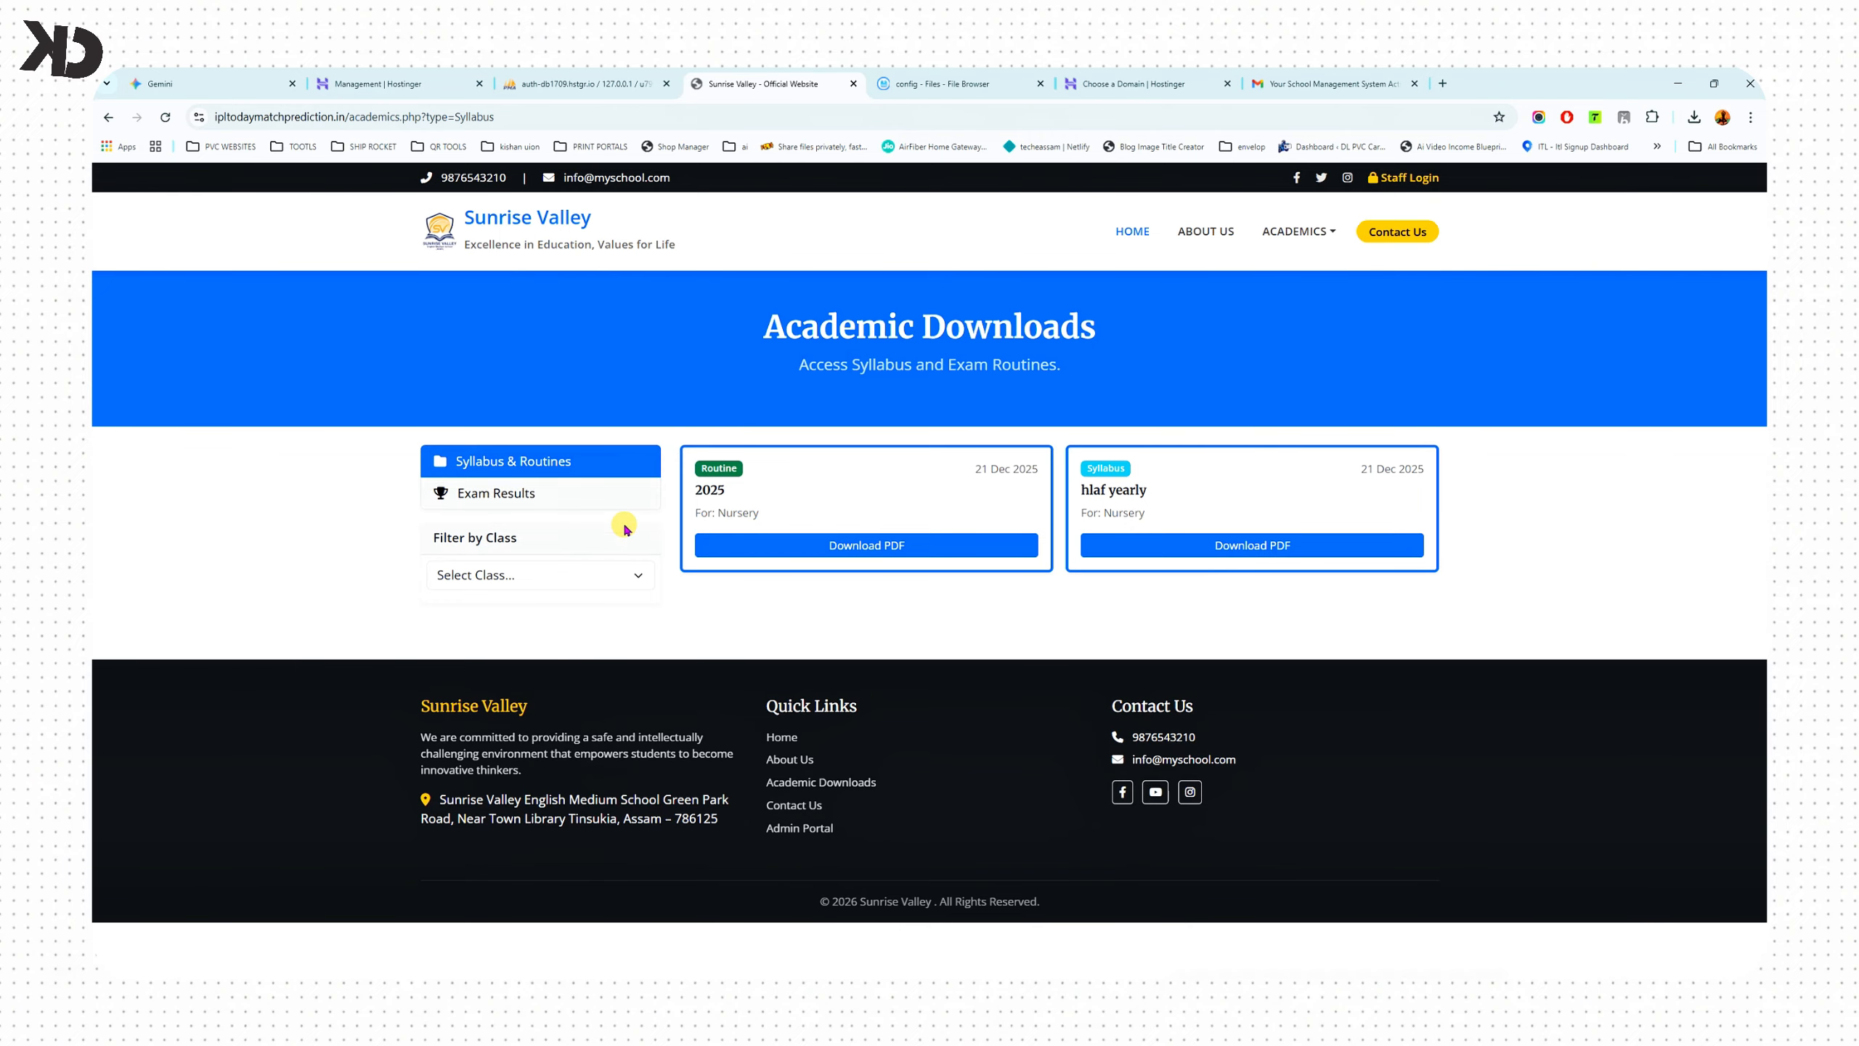
Step: Open Staff Login and enter the admin username in the login form
{"action": "left_click", "coordinate": [1390, 181]}
{"action": "left_click", "coordinate": [884, 578]}
{"action": "type", "text": "A"}
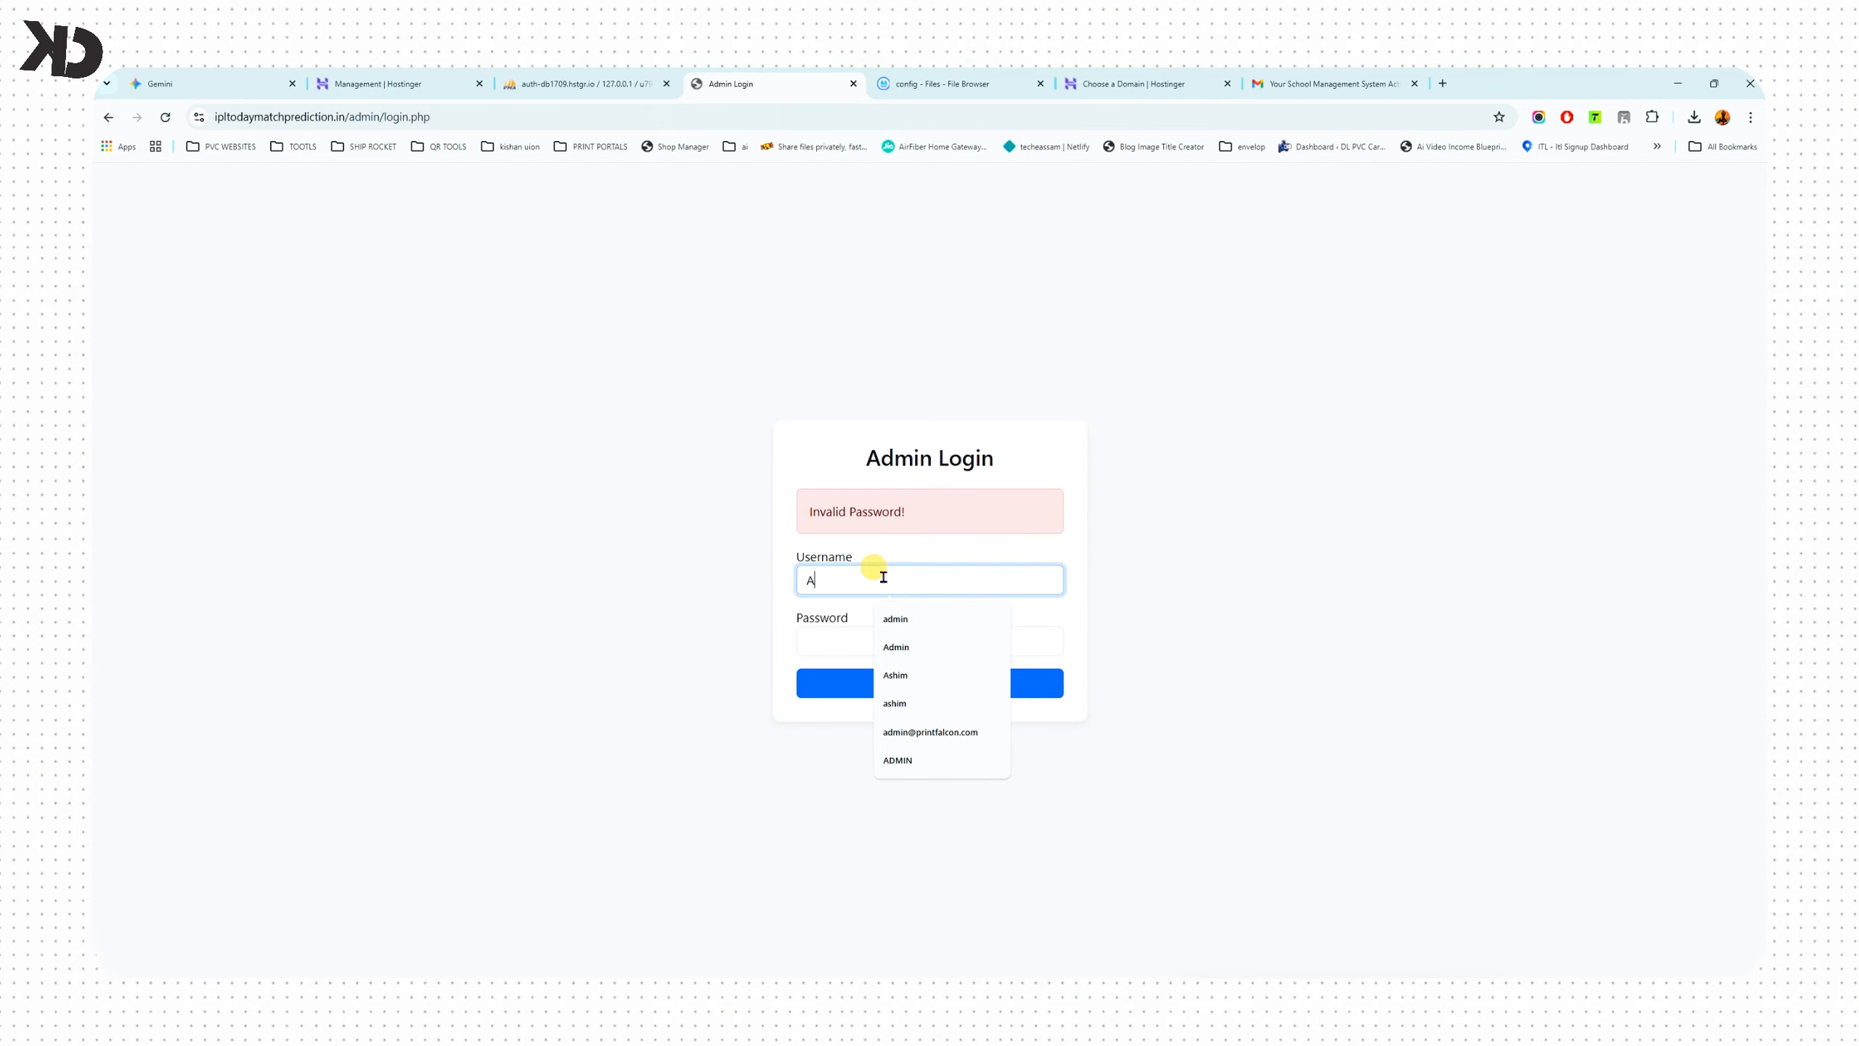
{"action": "type", "text": "dmin"}
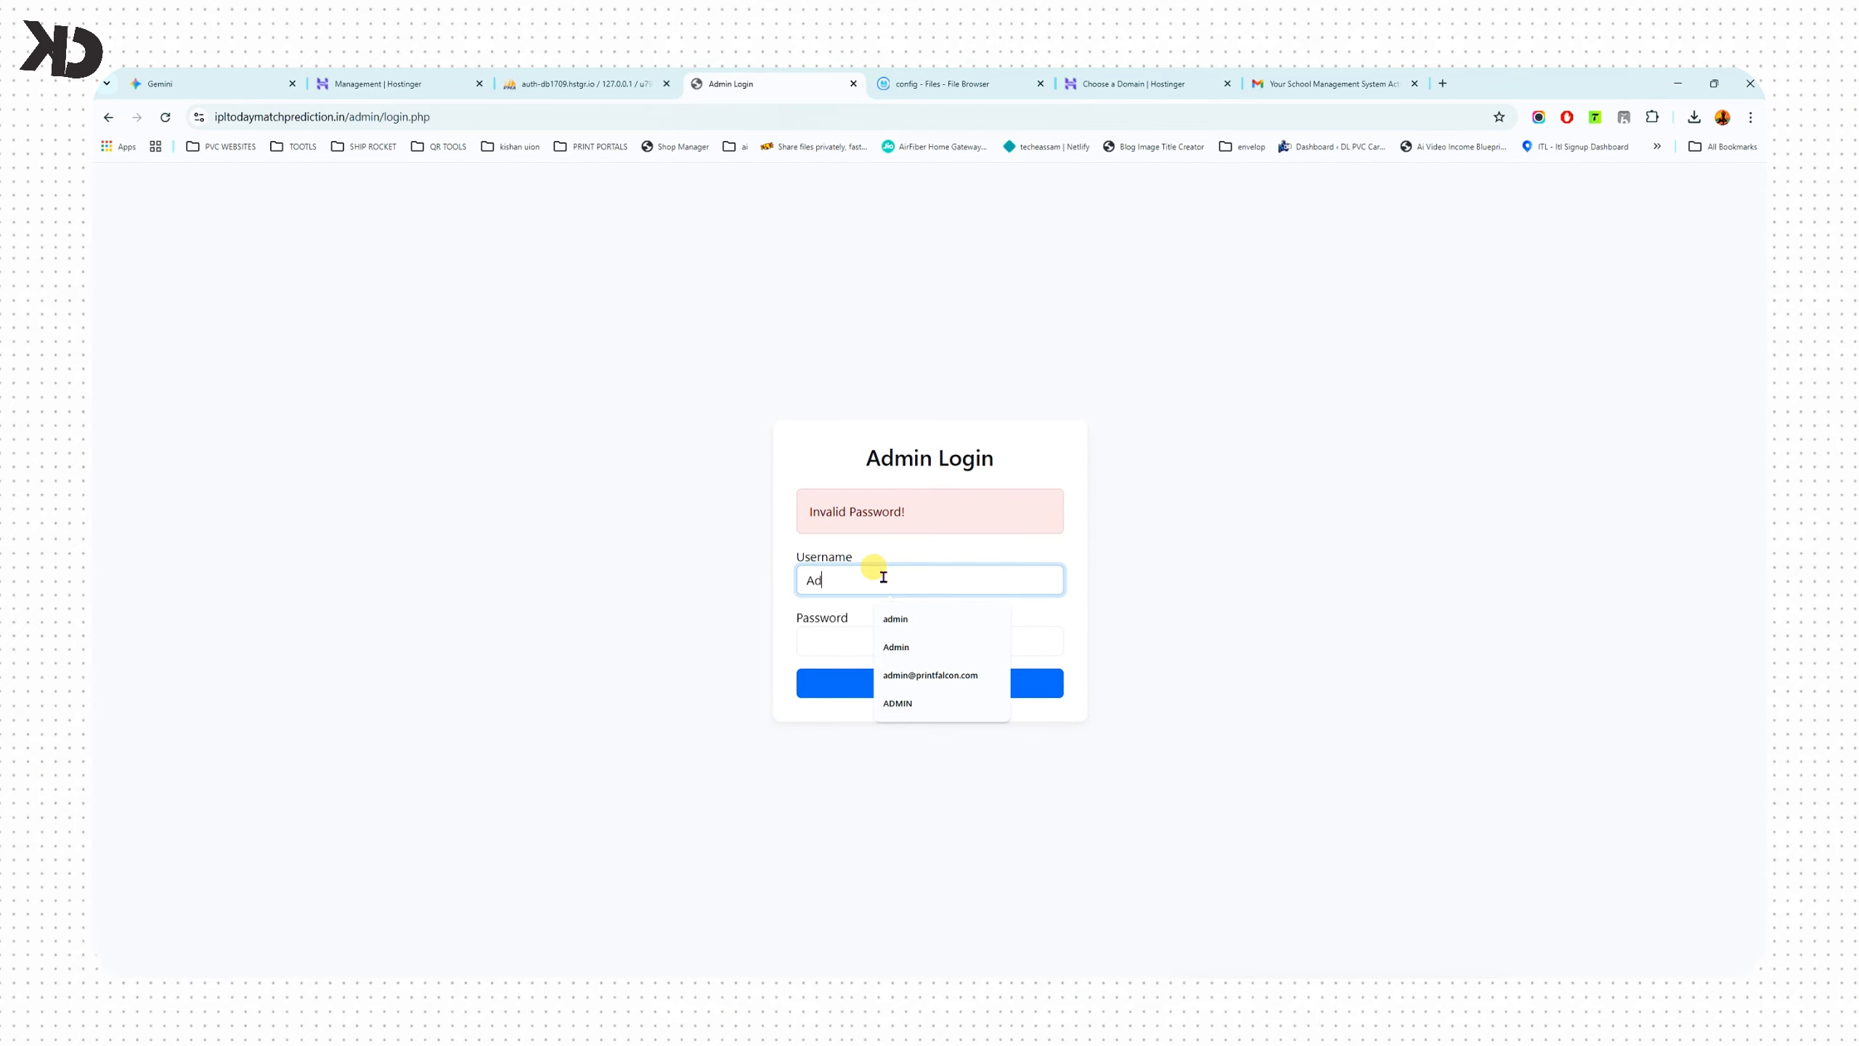
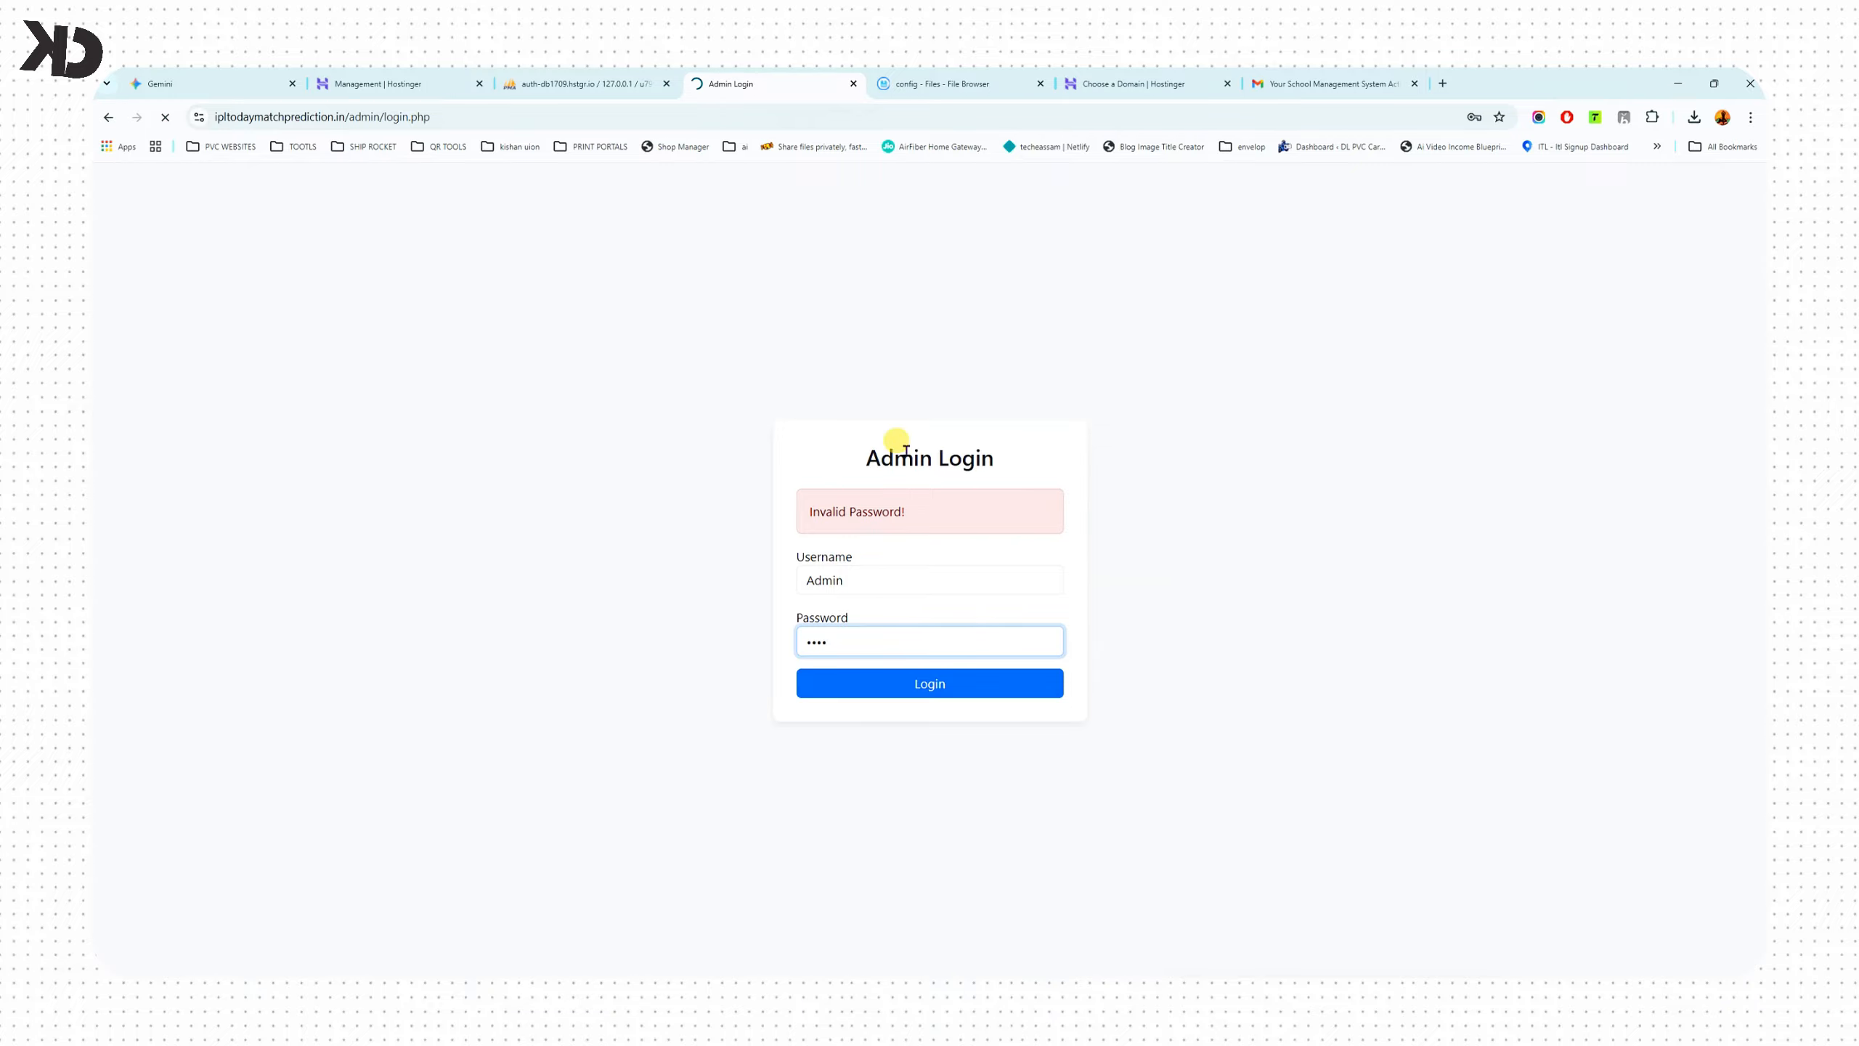
Step: Submit the Admin Login form to load the dashboard with February 2026 student and fee figures
{"action": "key", "text": "Return"}
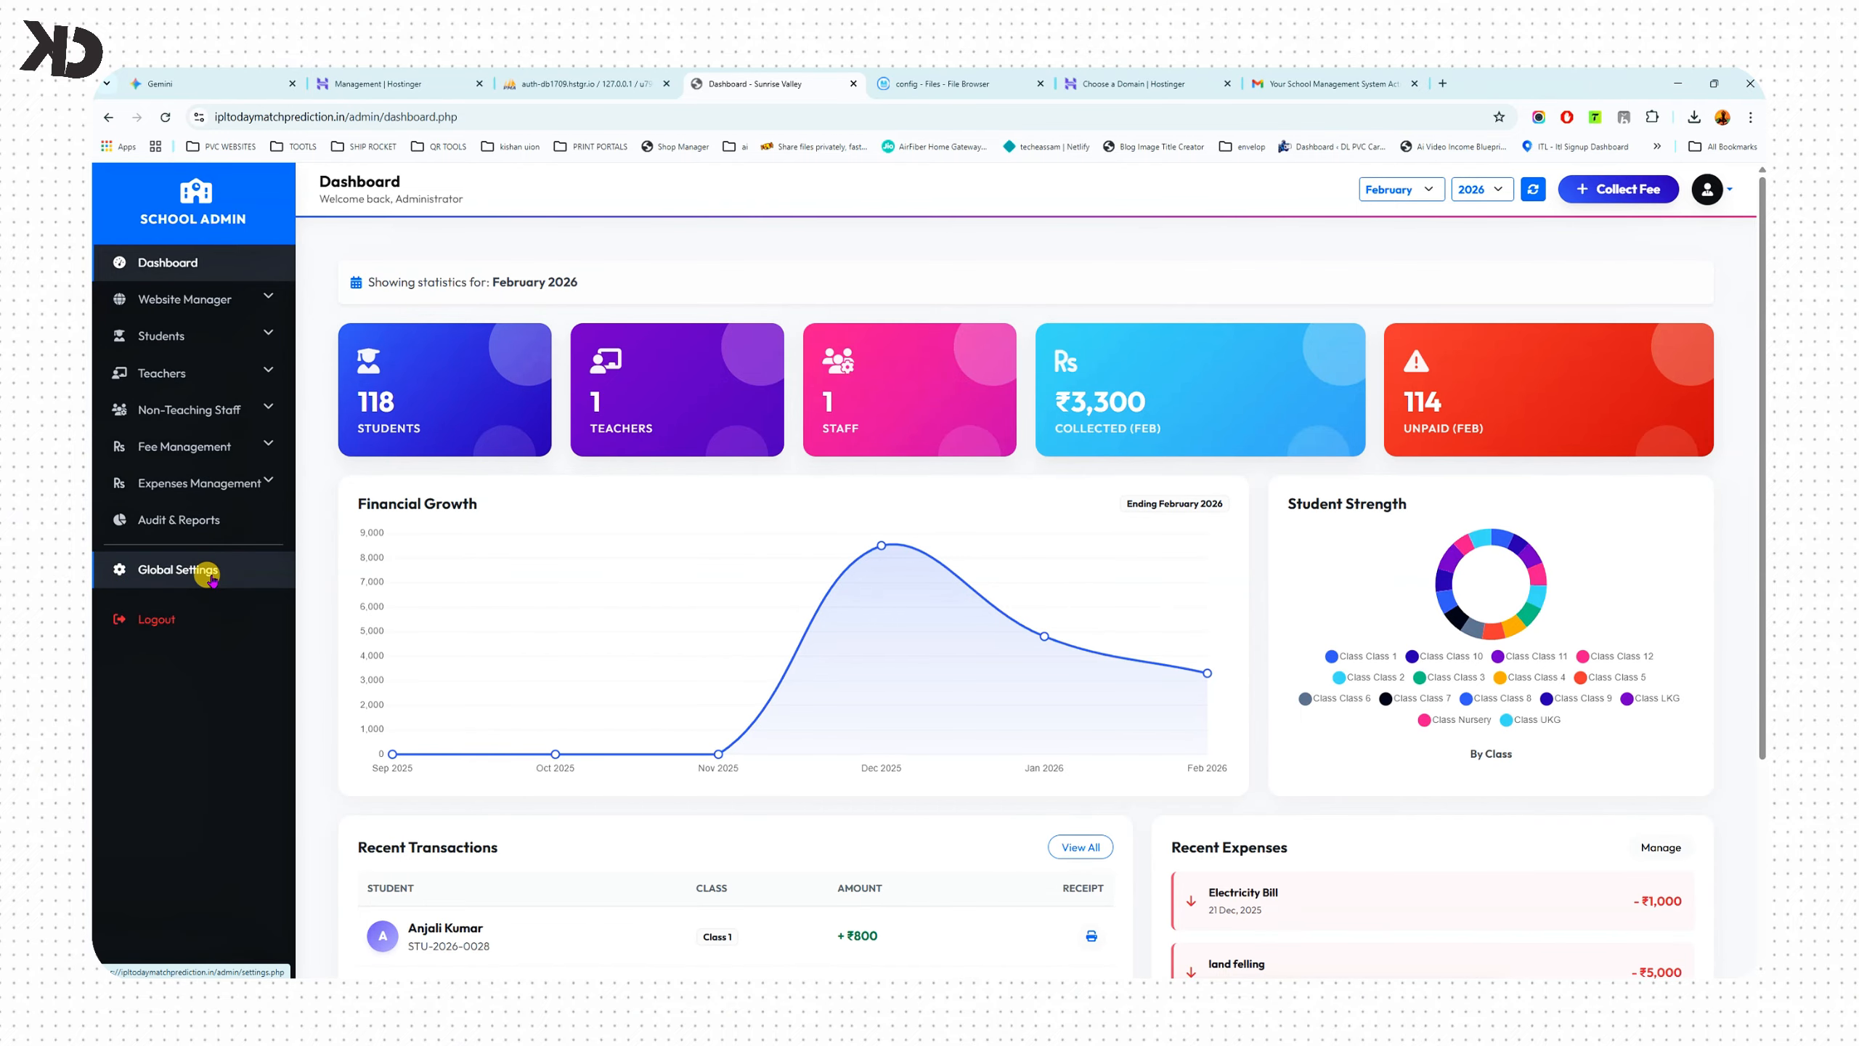
Step: Enter and clear a trial new password in Global Settings, then show the activation key email in Gmail
{"action": "left_click", "coordinate": [206, 579]}
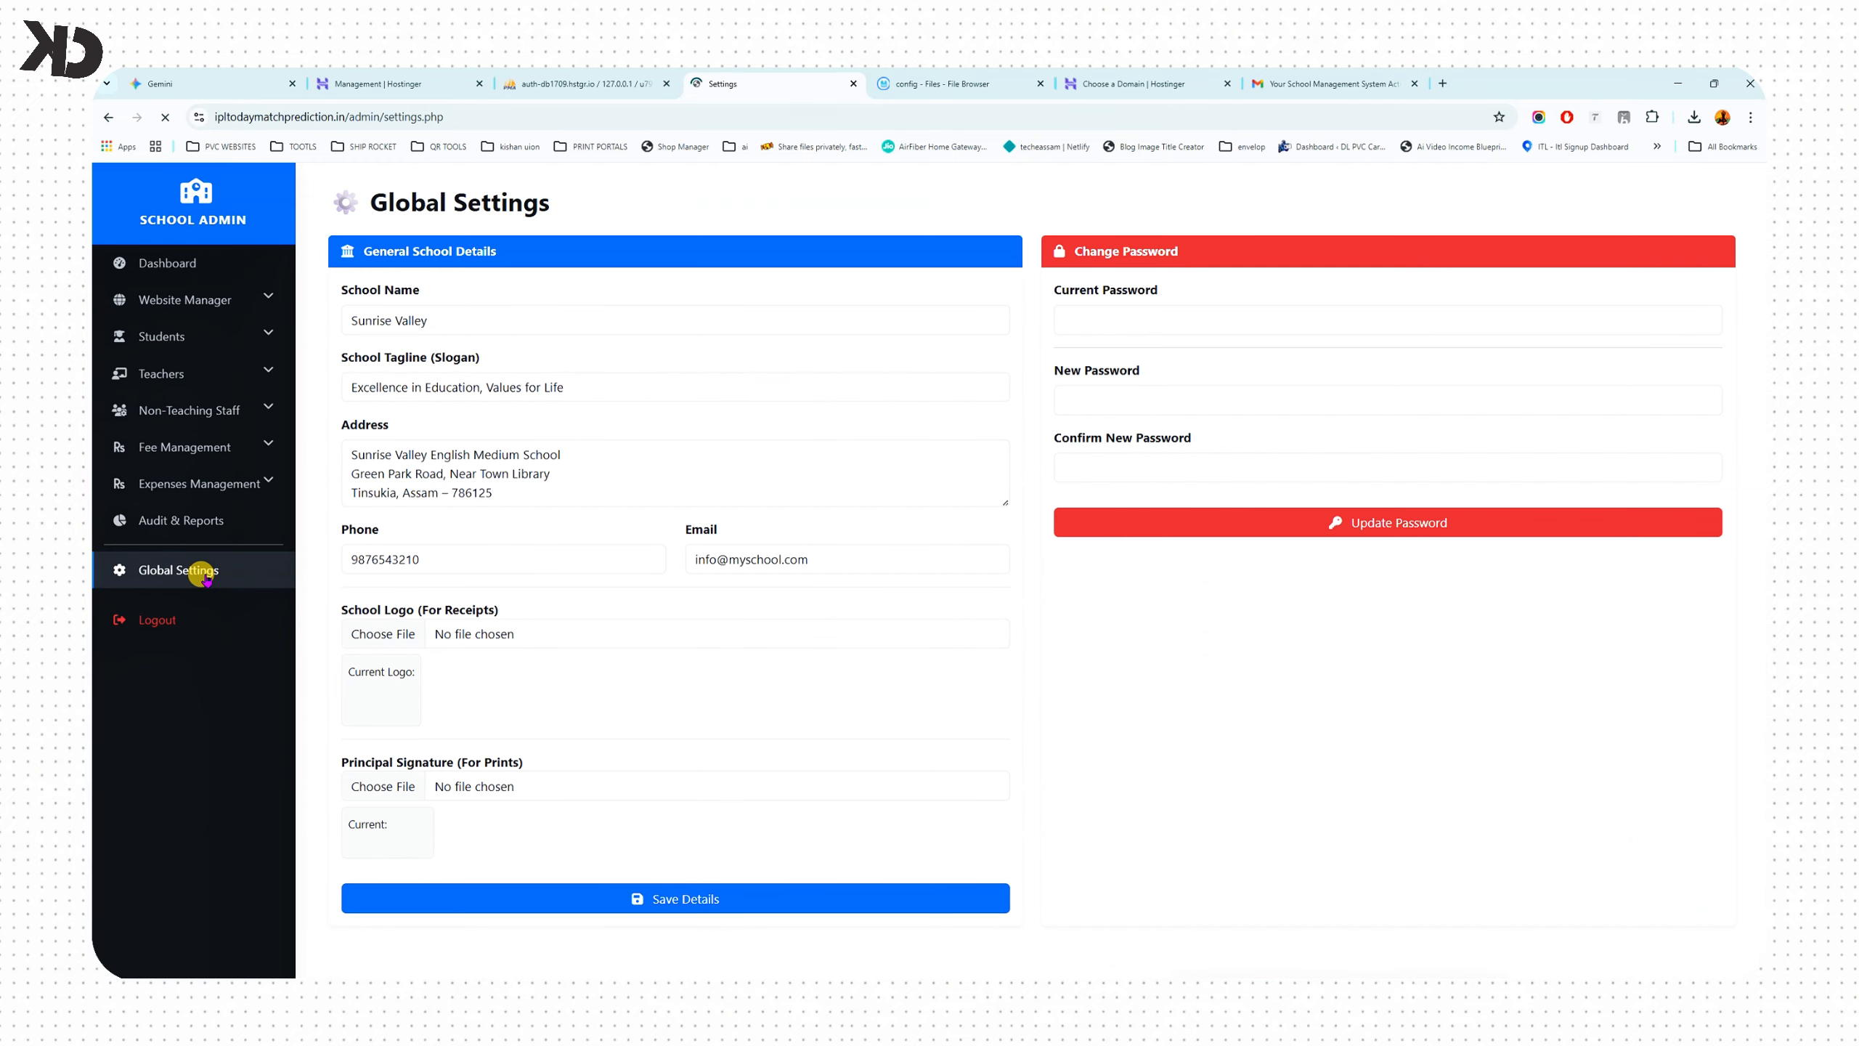
{"action": "left_click", "coordinate": [1104, 321]}
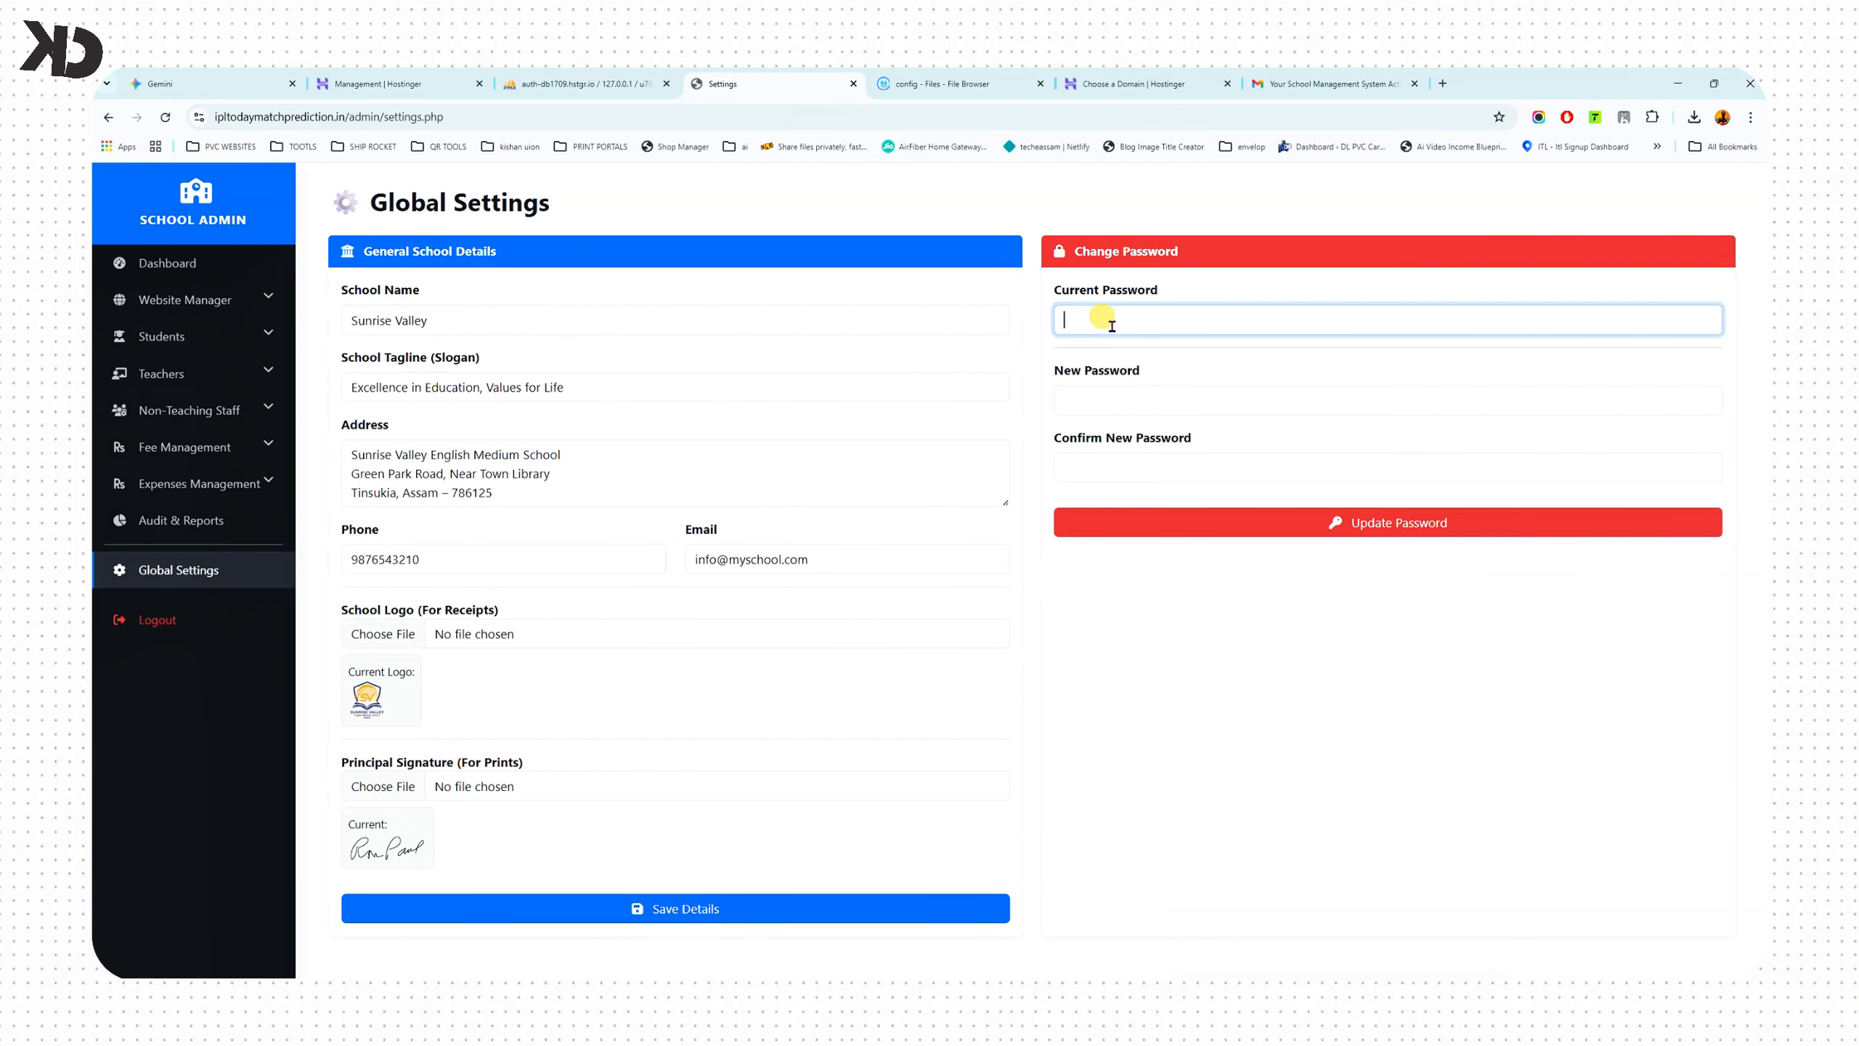
{"action": "left_click", "coordinate": [1123, 402]}
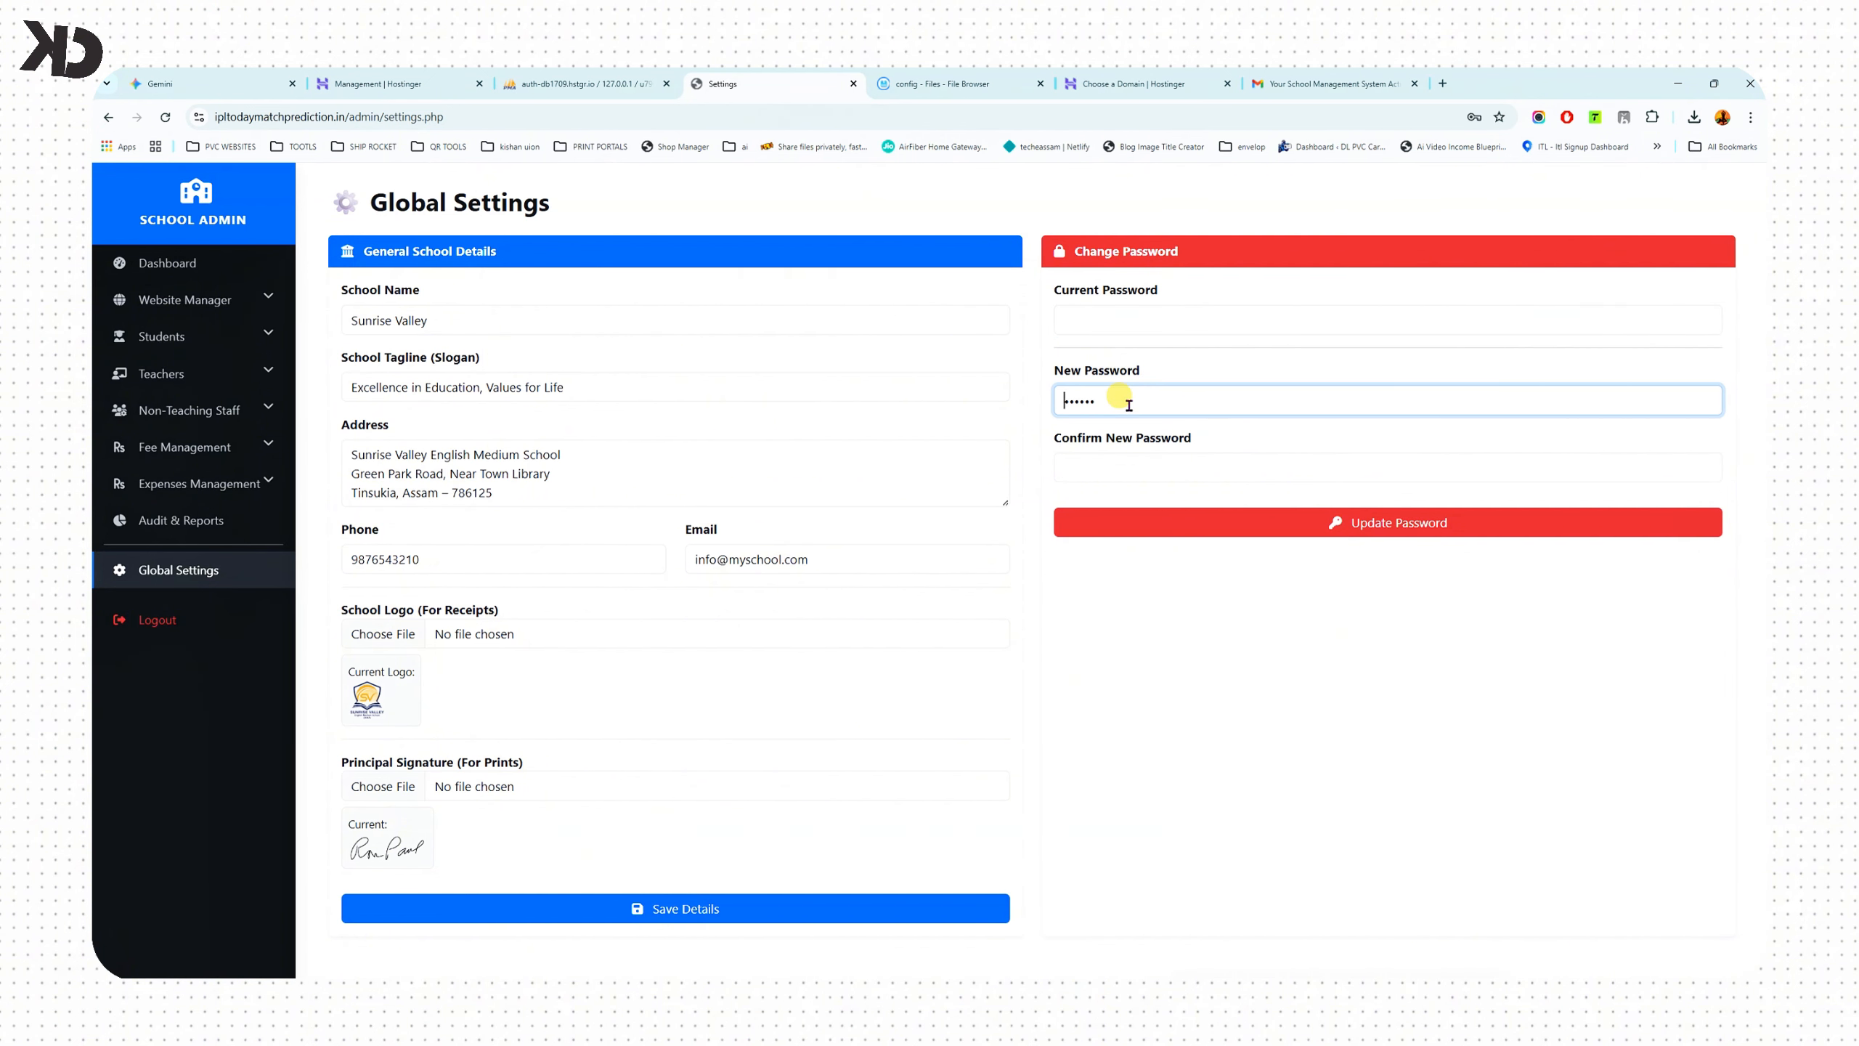
{"action": "left_click_drag", "start_coordinate": [1128, 403], "coordinate": [1032, 399]}
{"action": "key", "text": "BackSpace"}
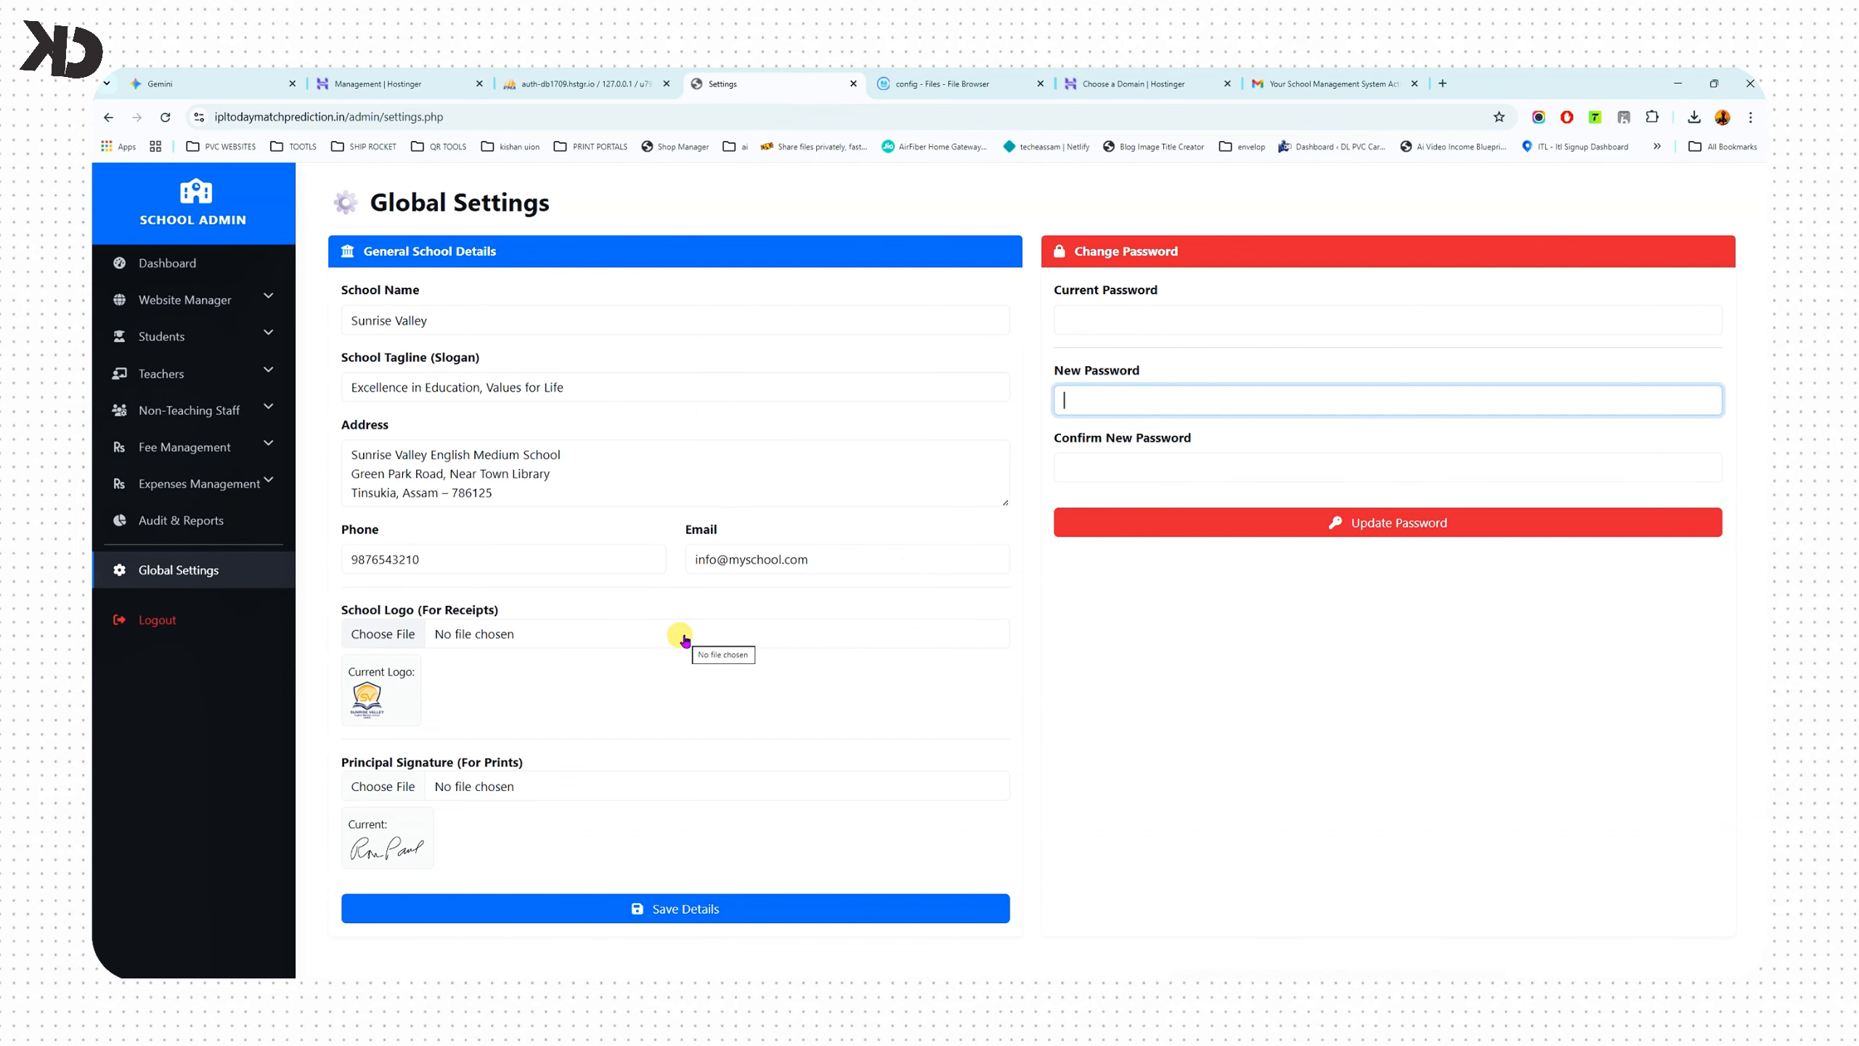
{"action": "left_click", "coordinate": [1310, 84]}
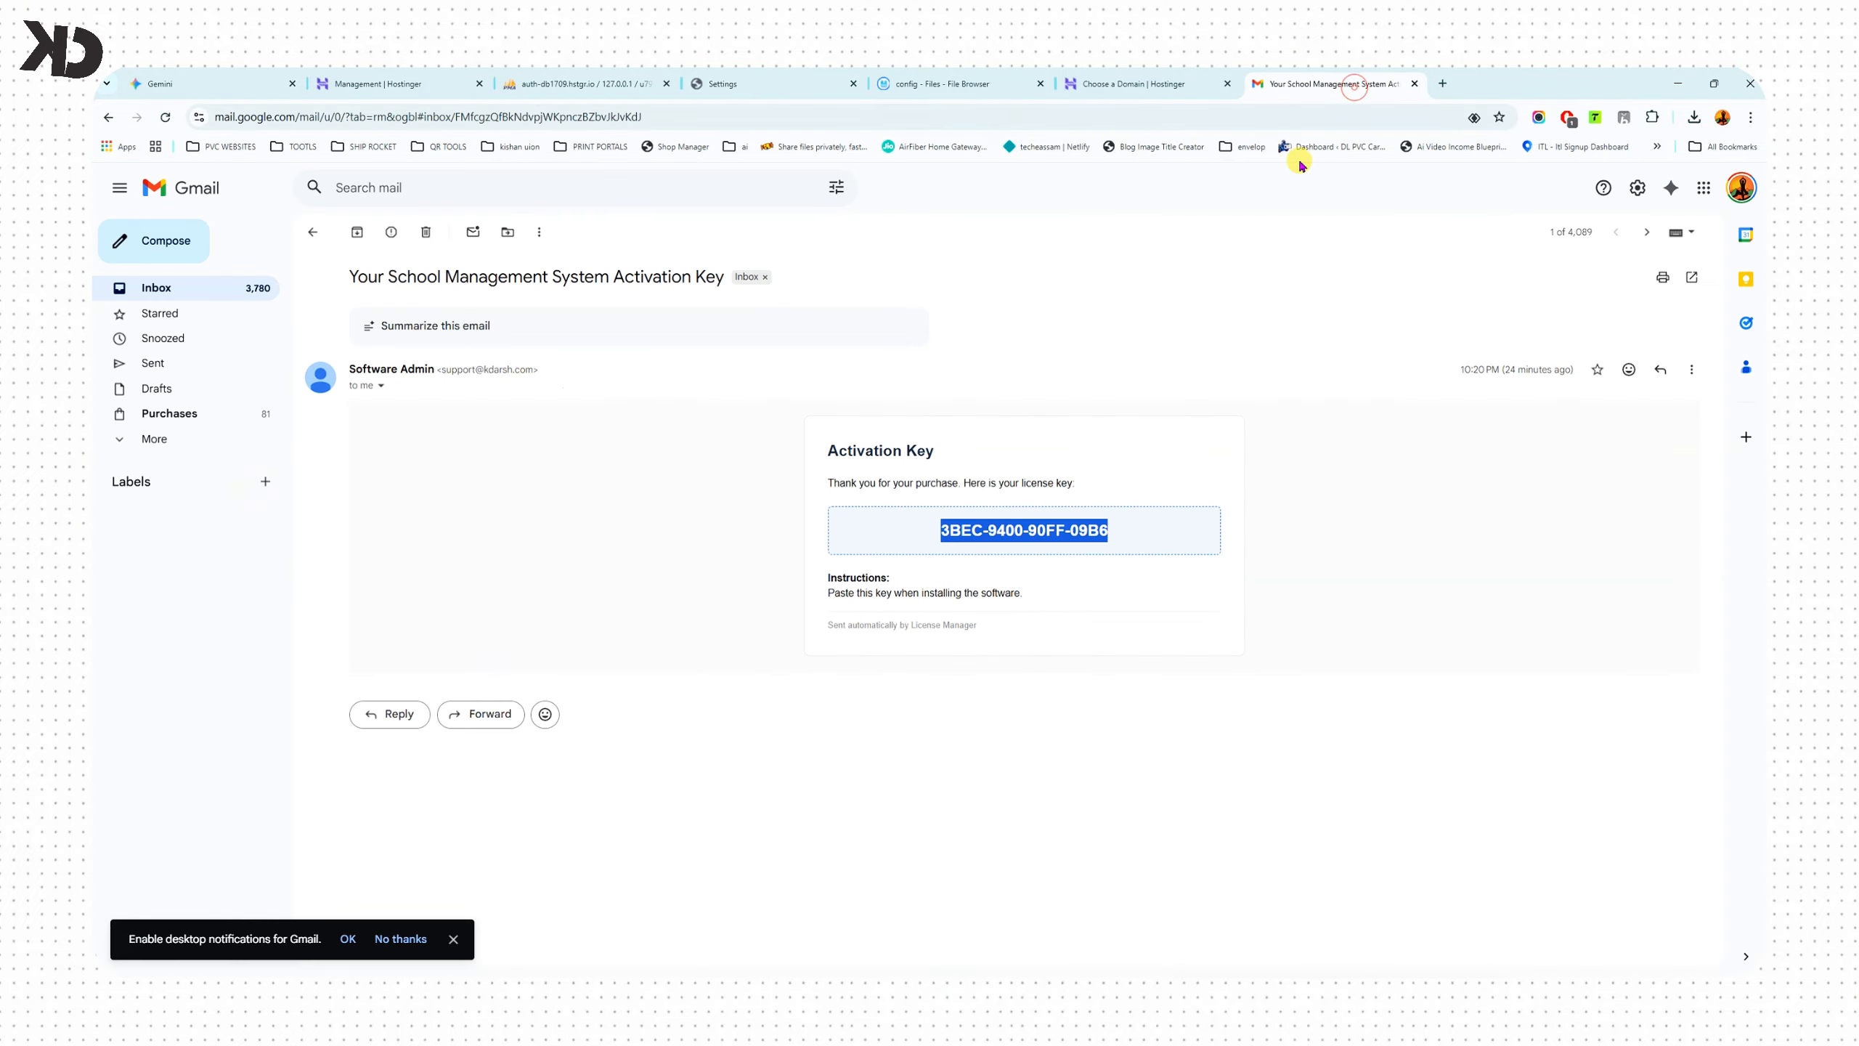
{"action": "left_click", "coordinate": [209, 443]}
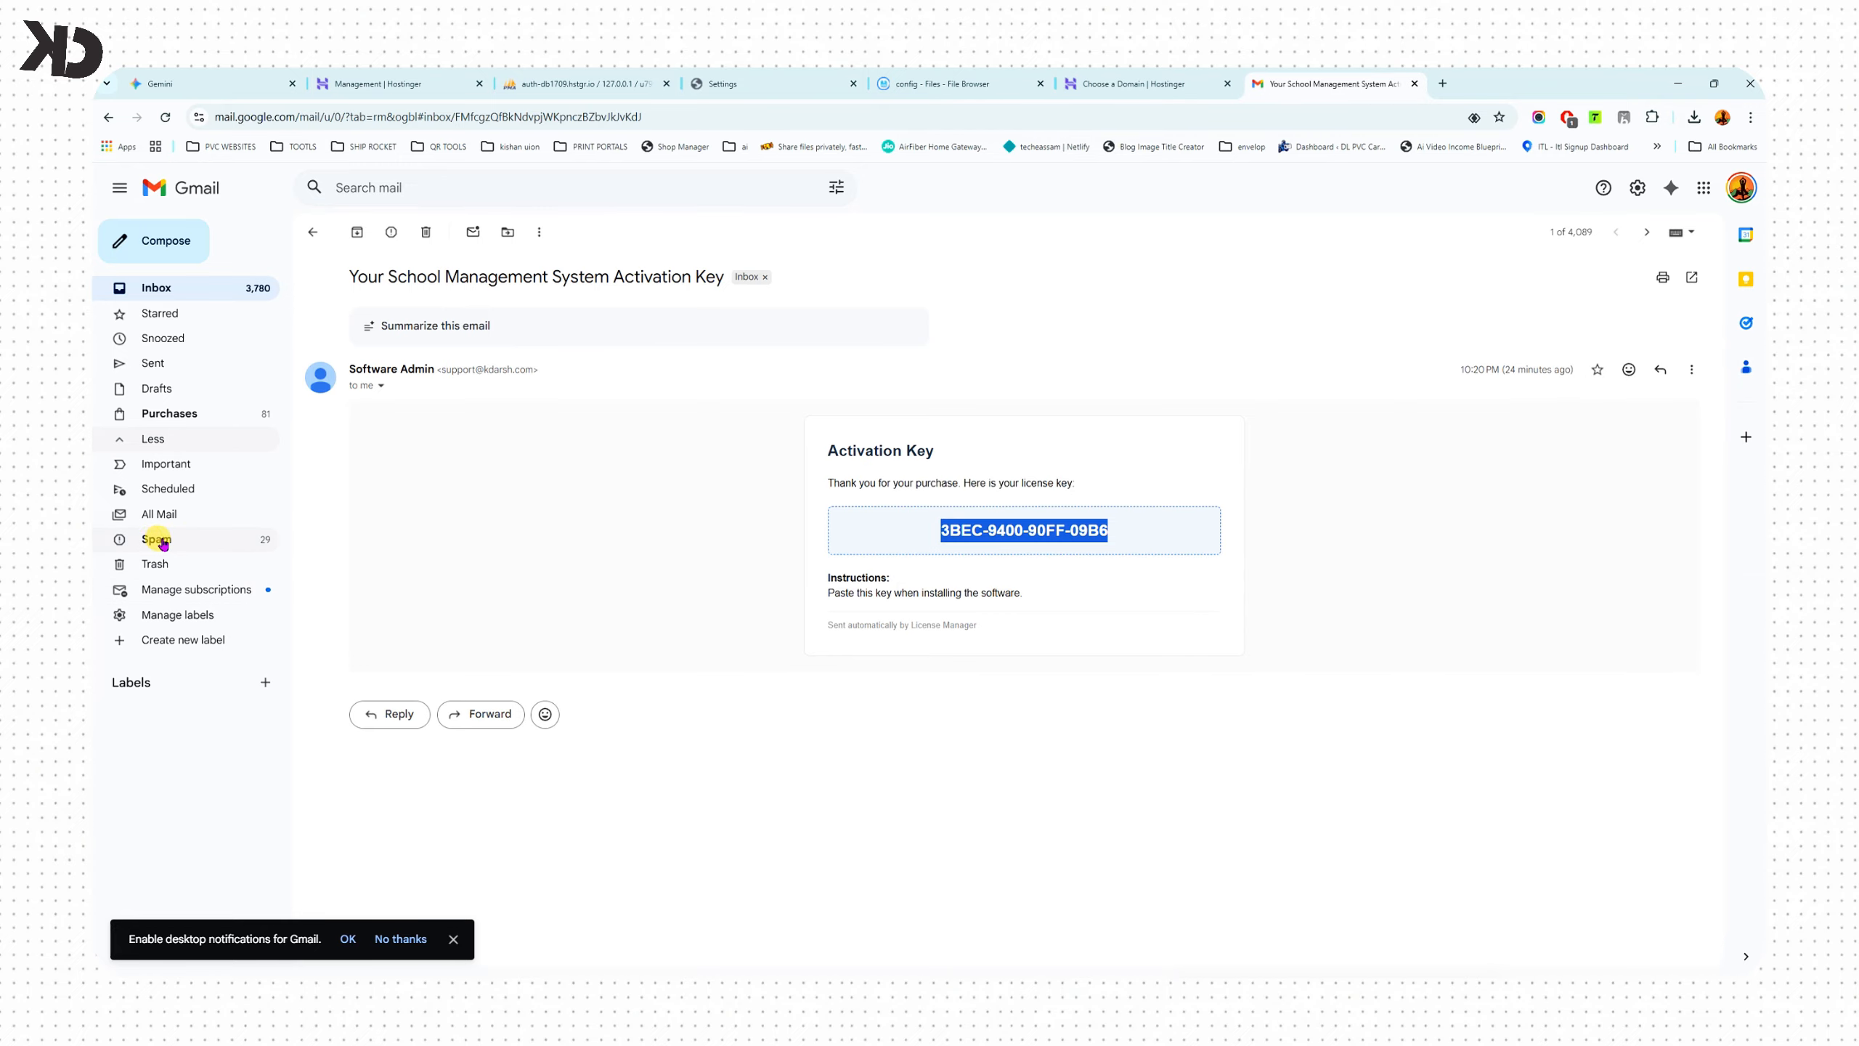